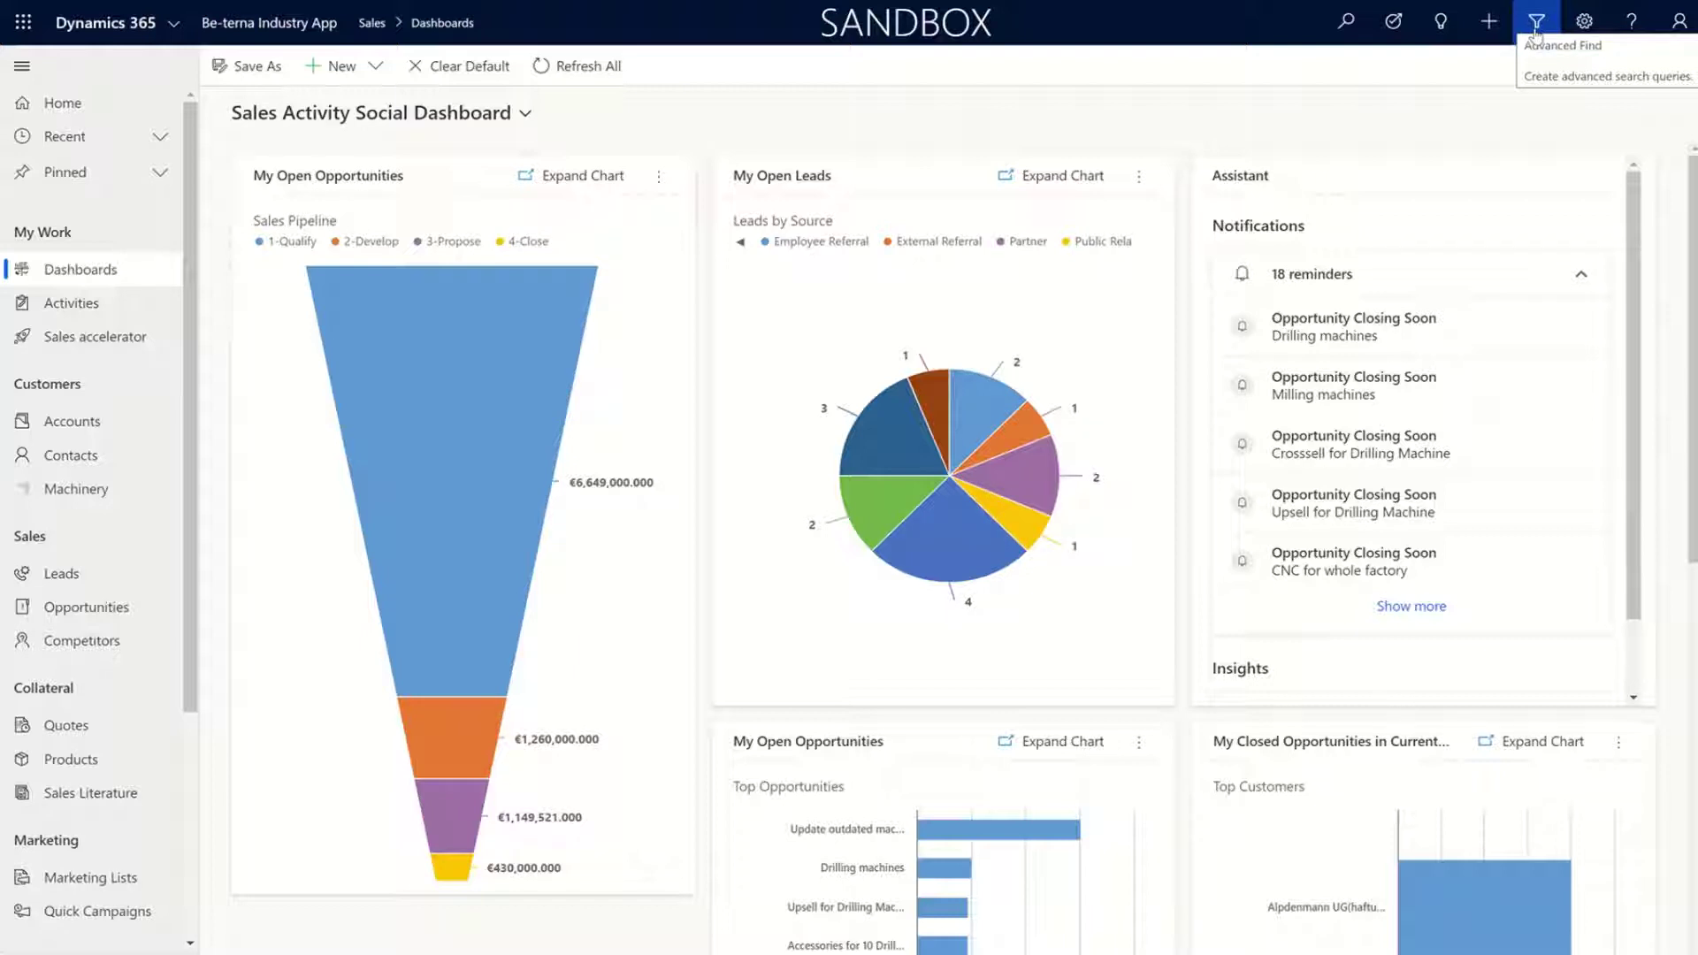
Open Advanced Find, enlarge its window, and set the query to look for Accounts
click(1536, 36)
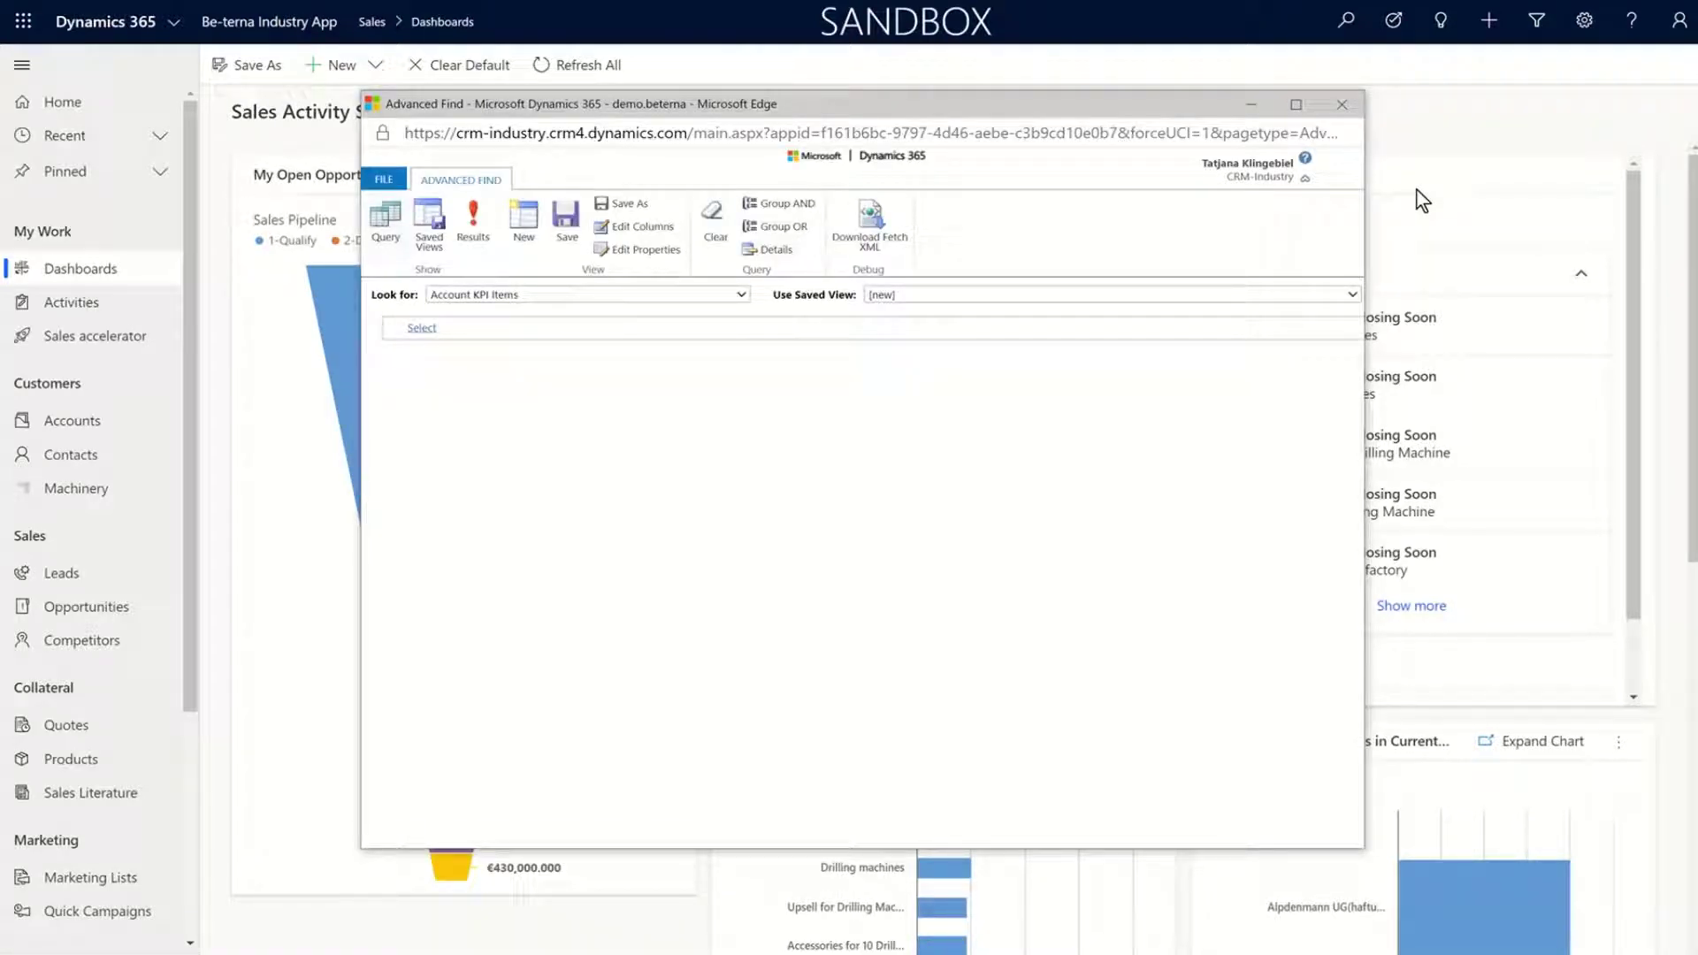
drag(1102, 104, 715, 30)
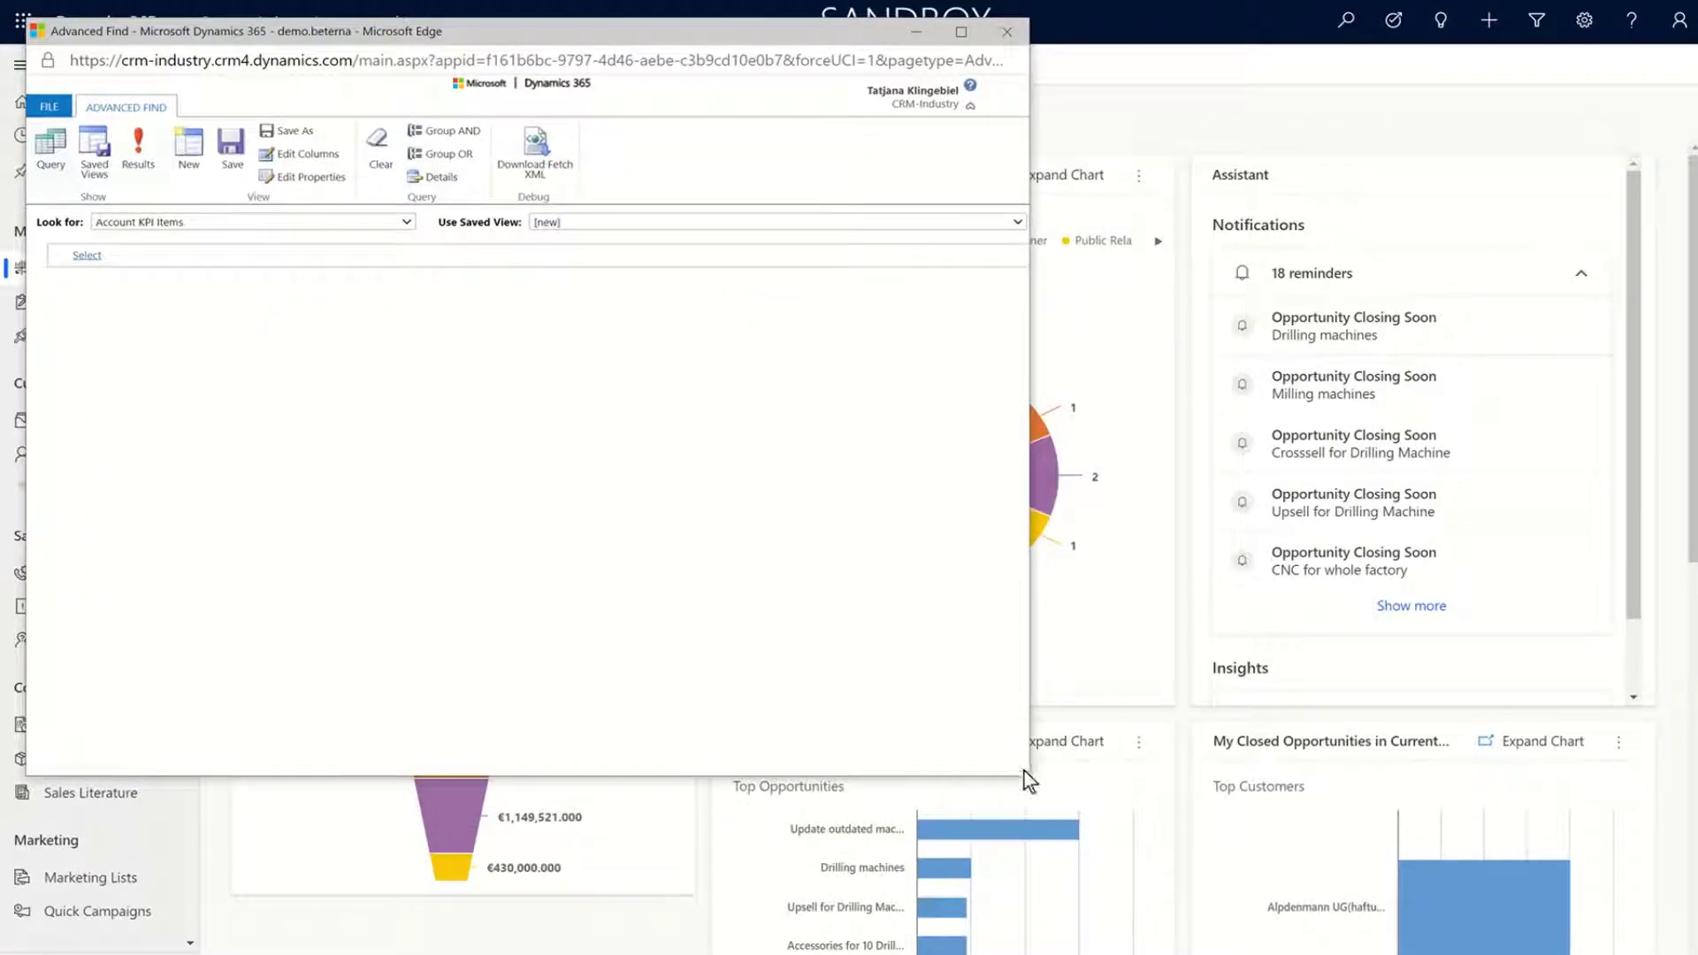
drag(1024, 772, 1615, 922)
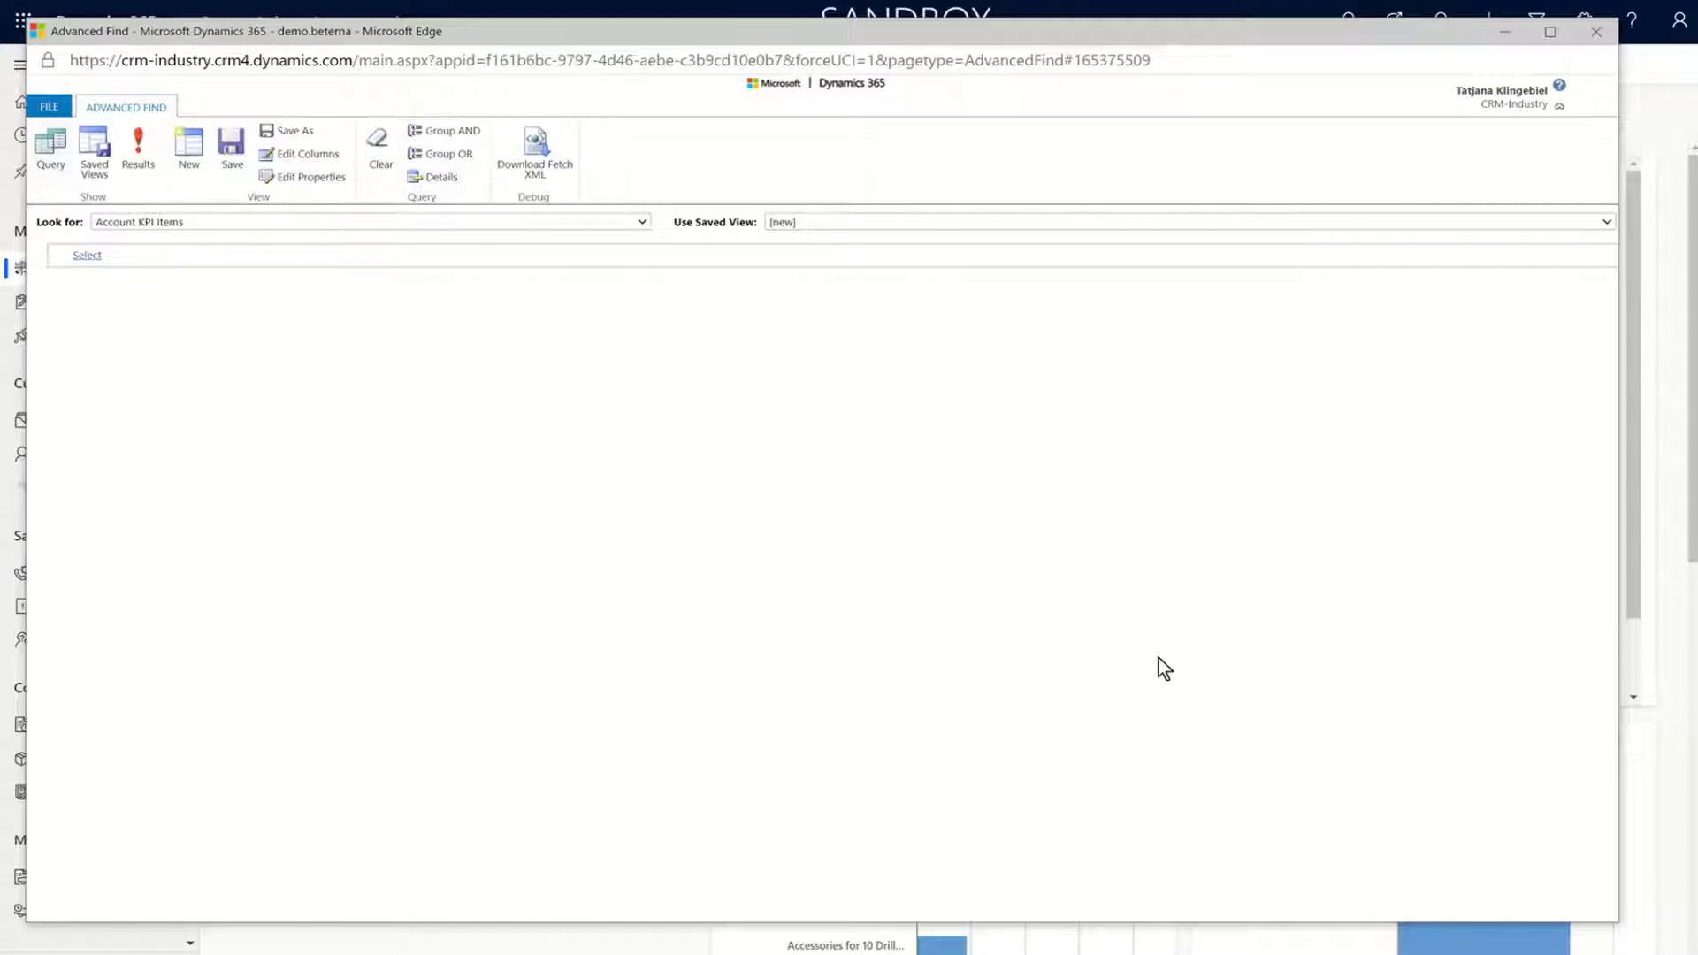
scroll(822, 500, up, 4)
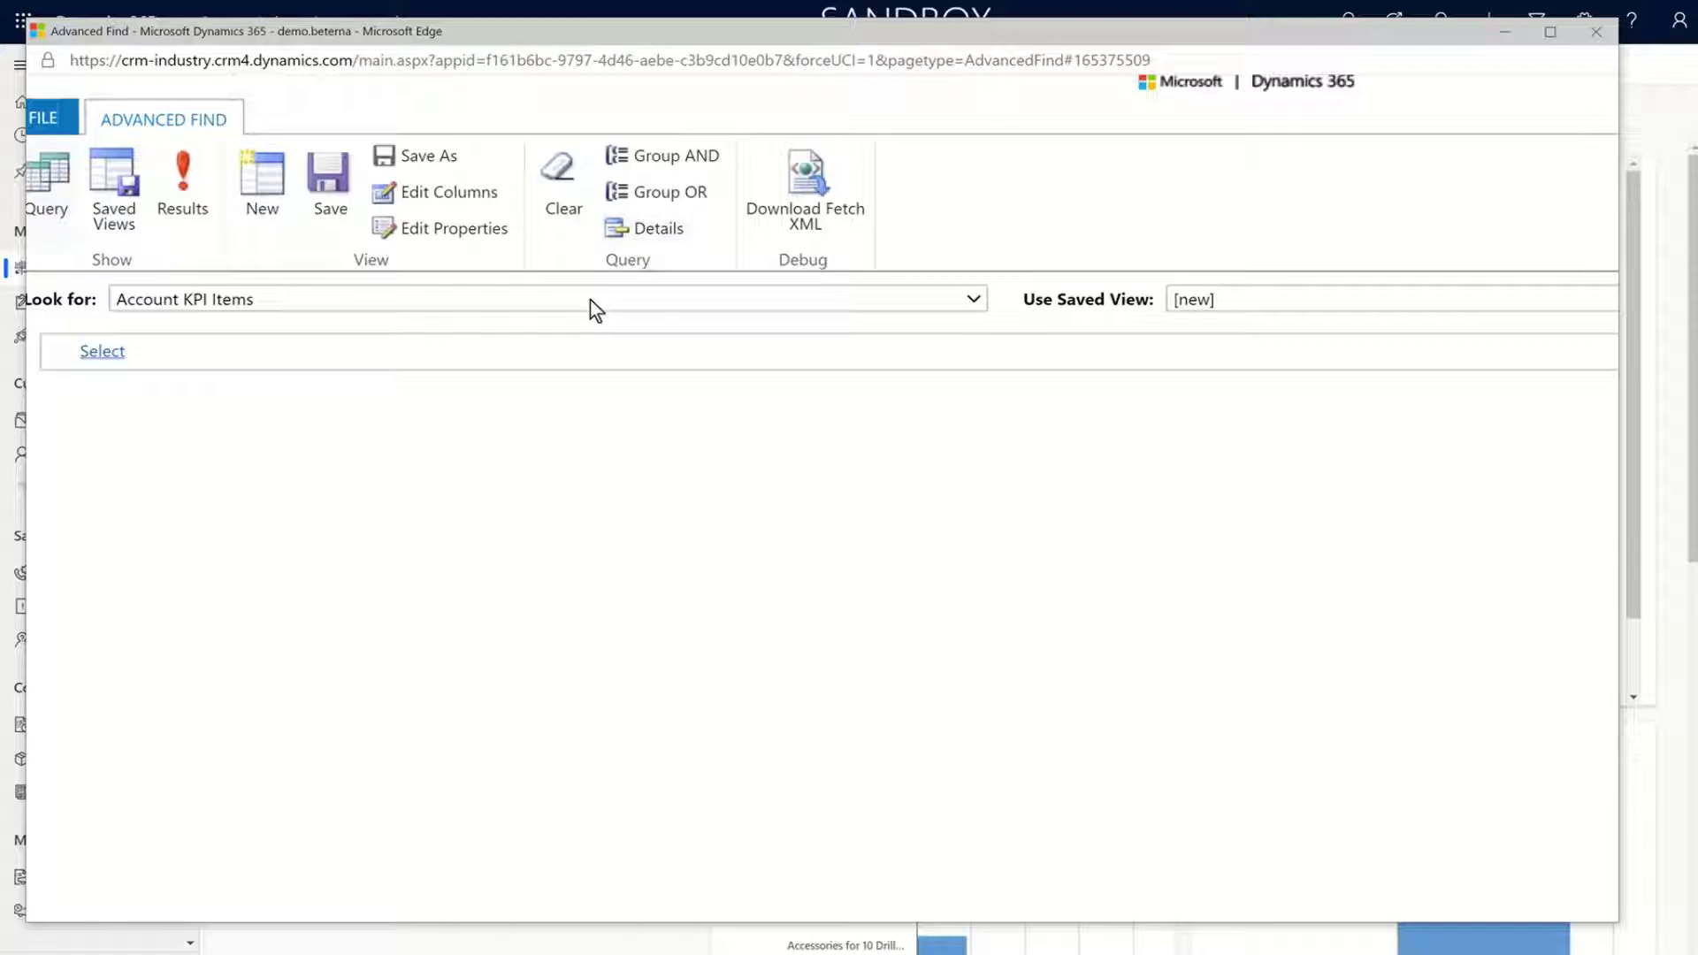
scroll(589, 301, left, 1)
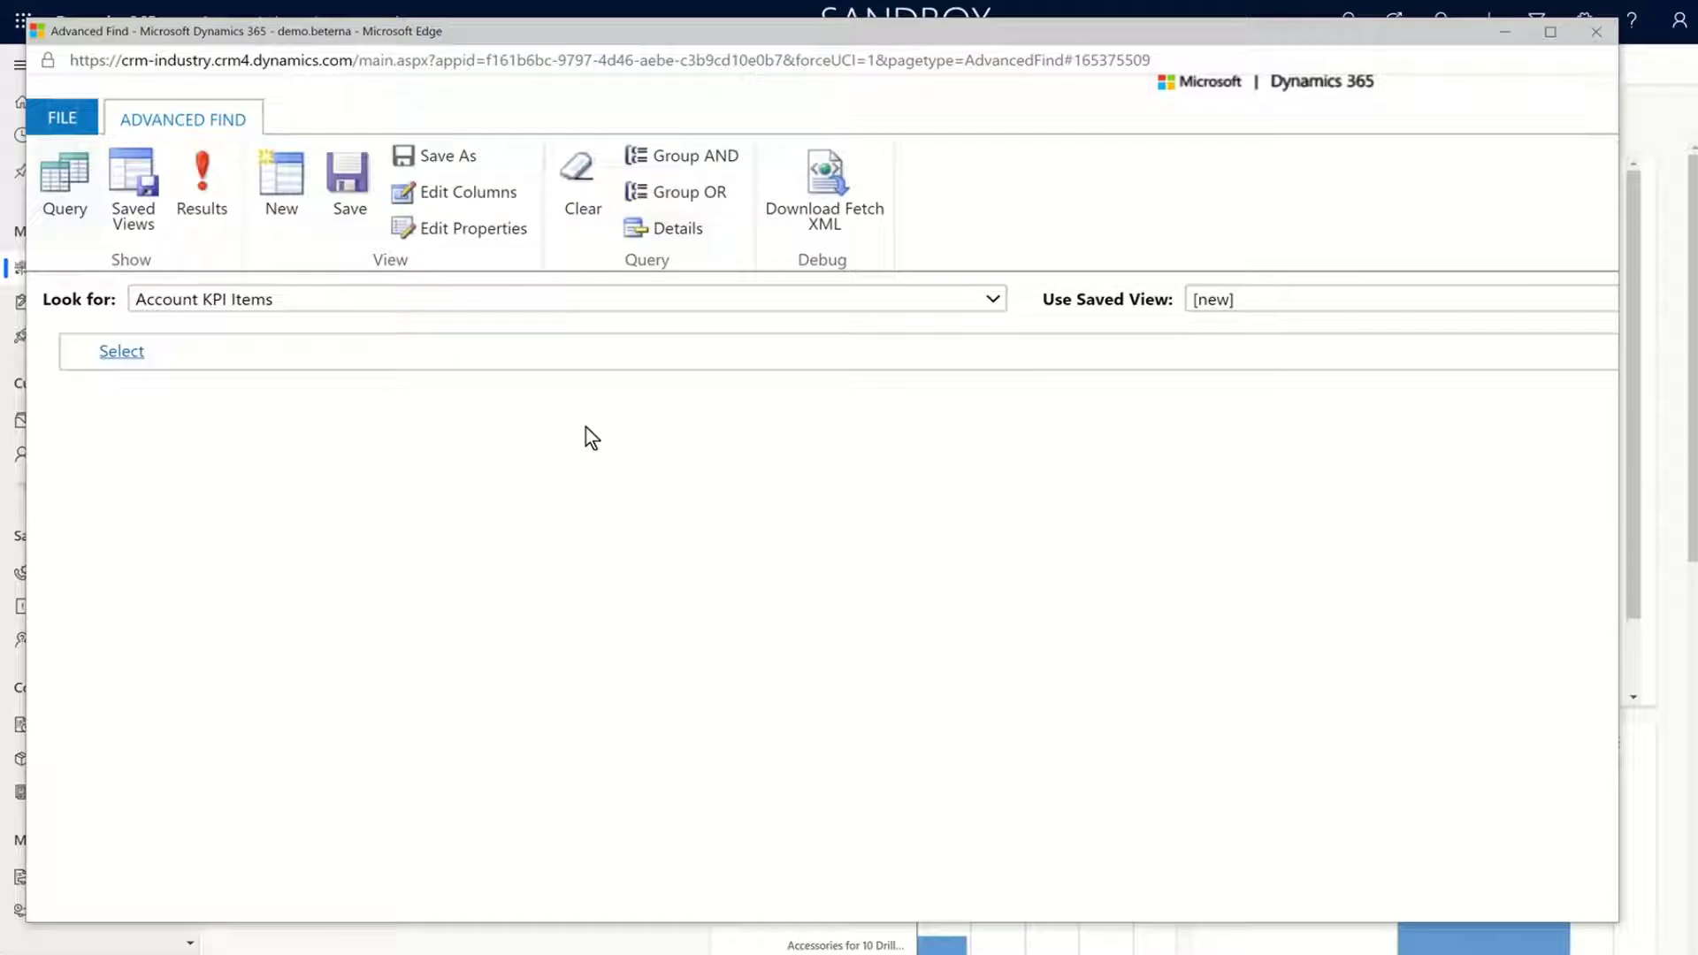
click(546, 317)
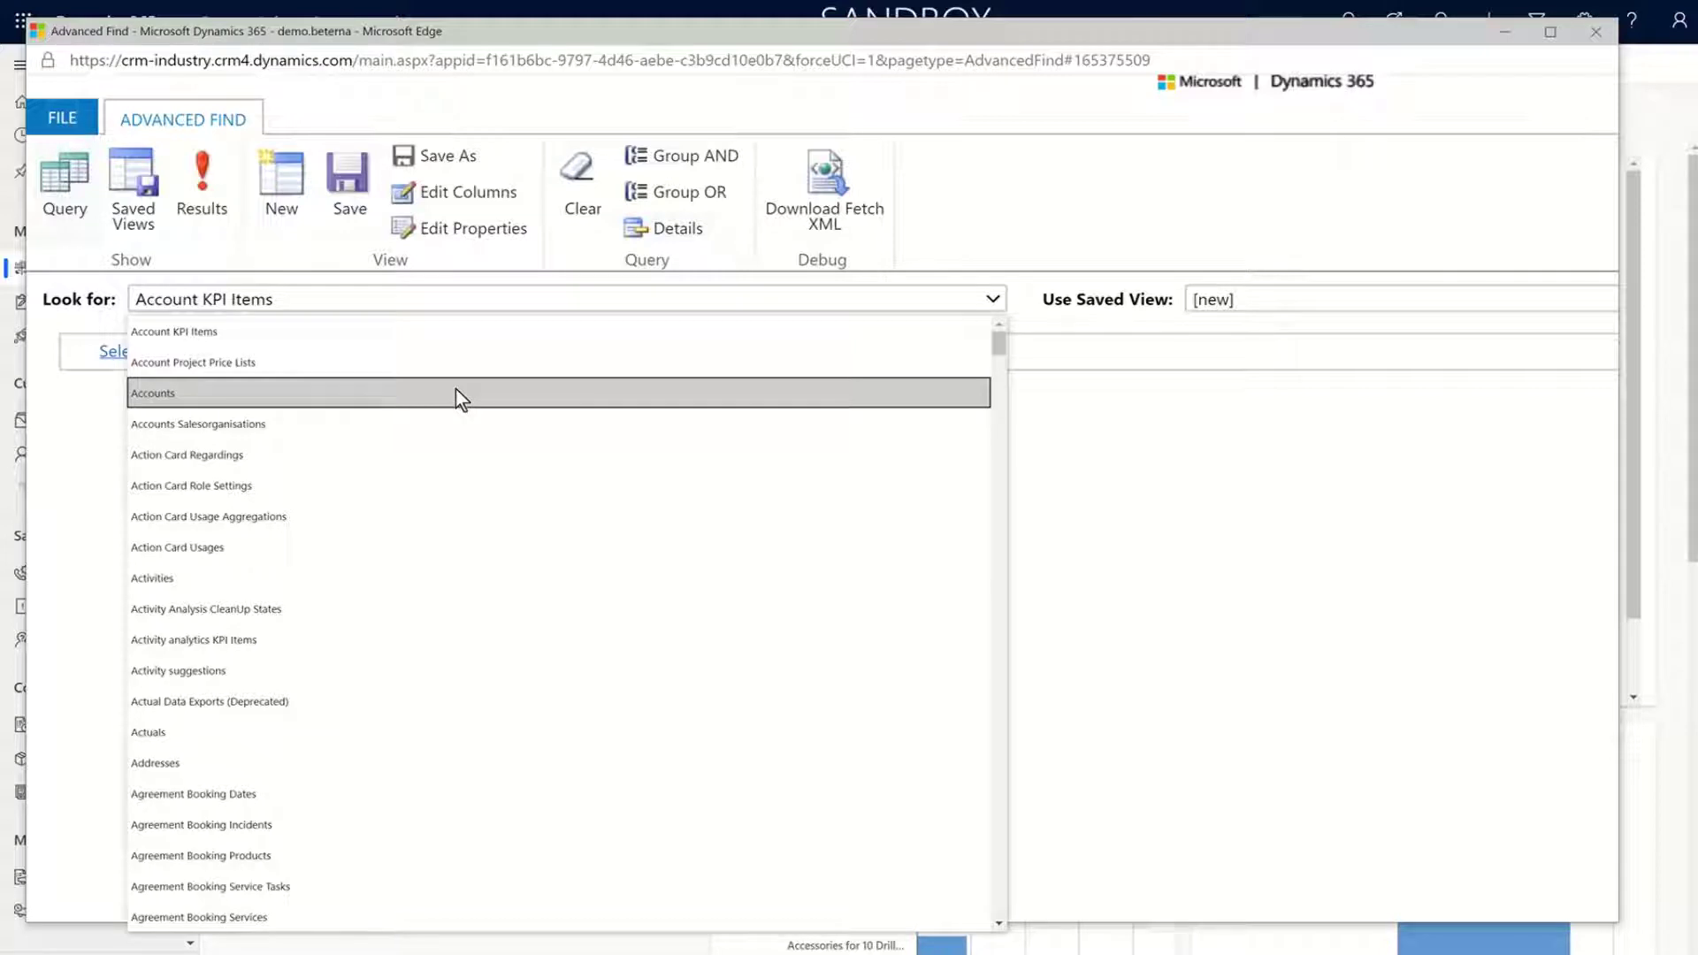
click(455, 393)
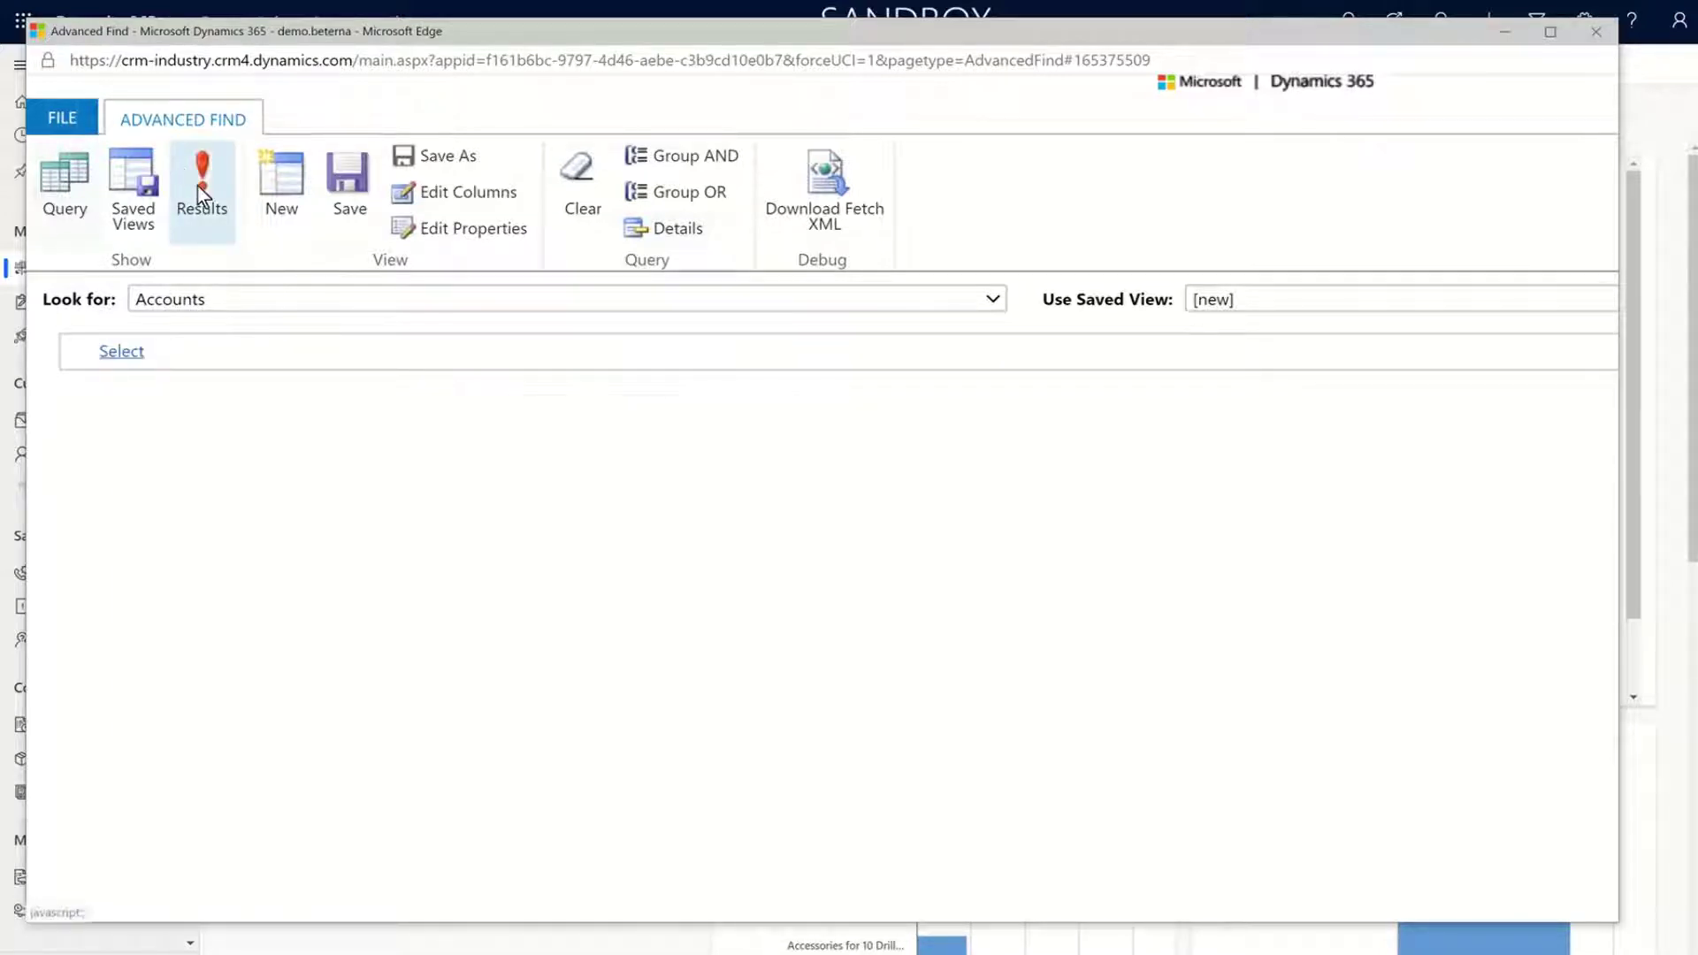
Add a query condition that Address 1: Country equals Germany
click(174, 357)
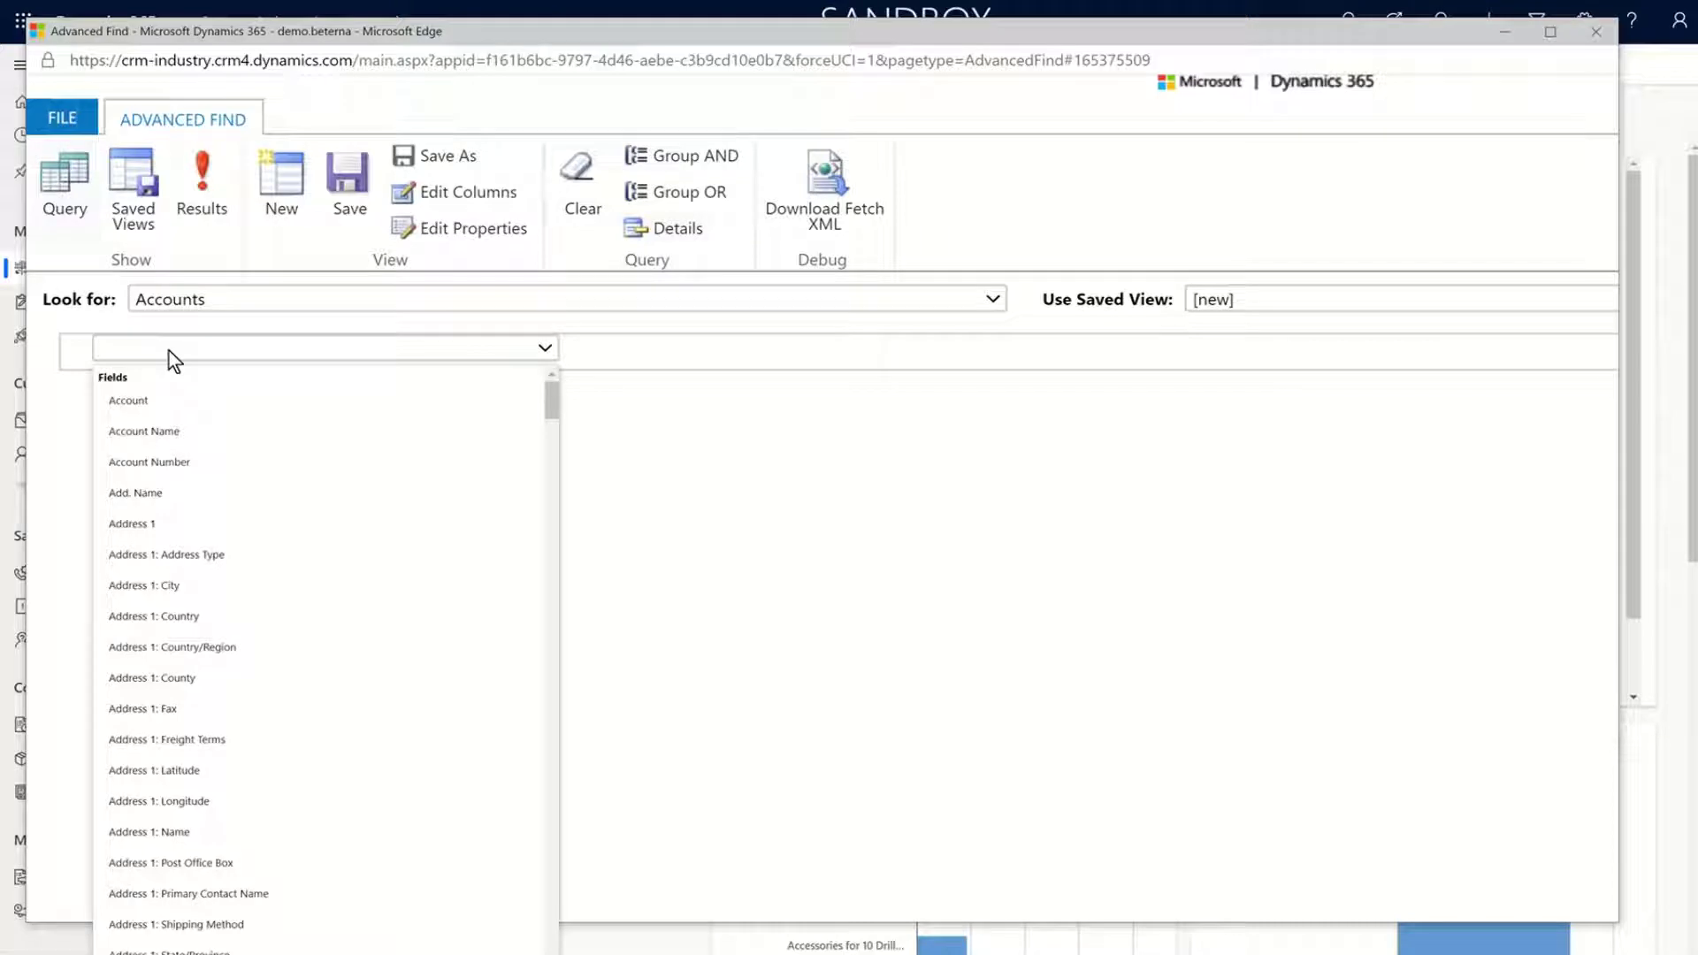
click(288, 610)
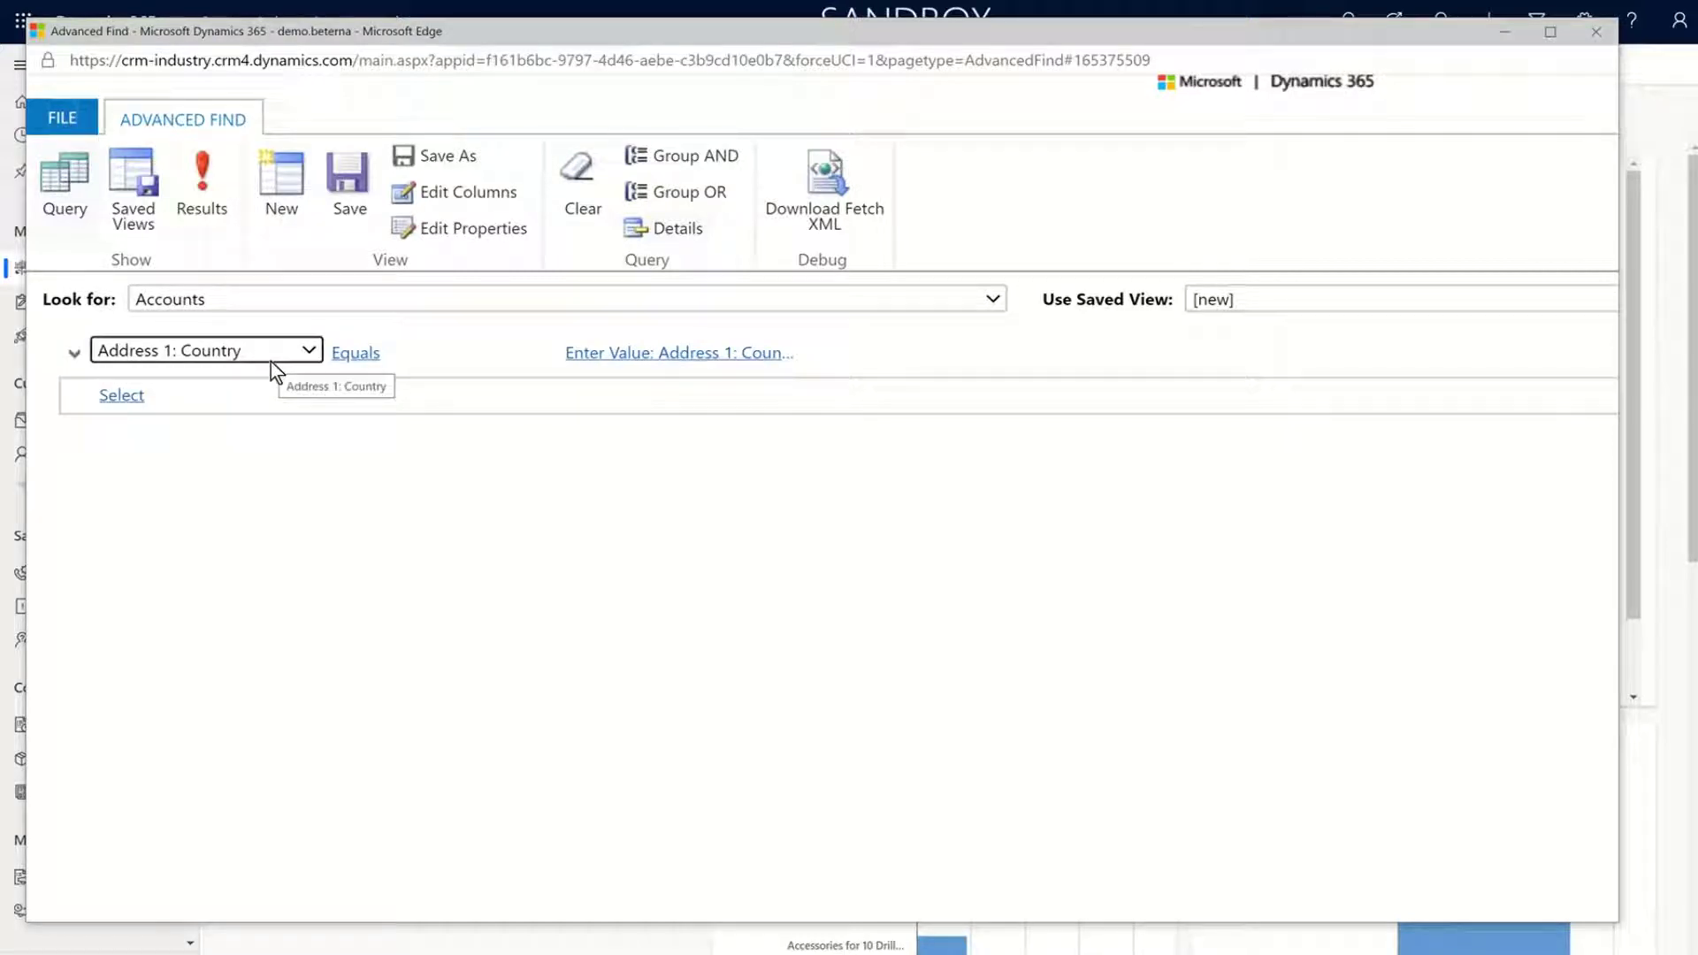
mouse_move(607, 368)
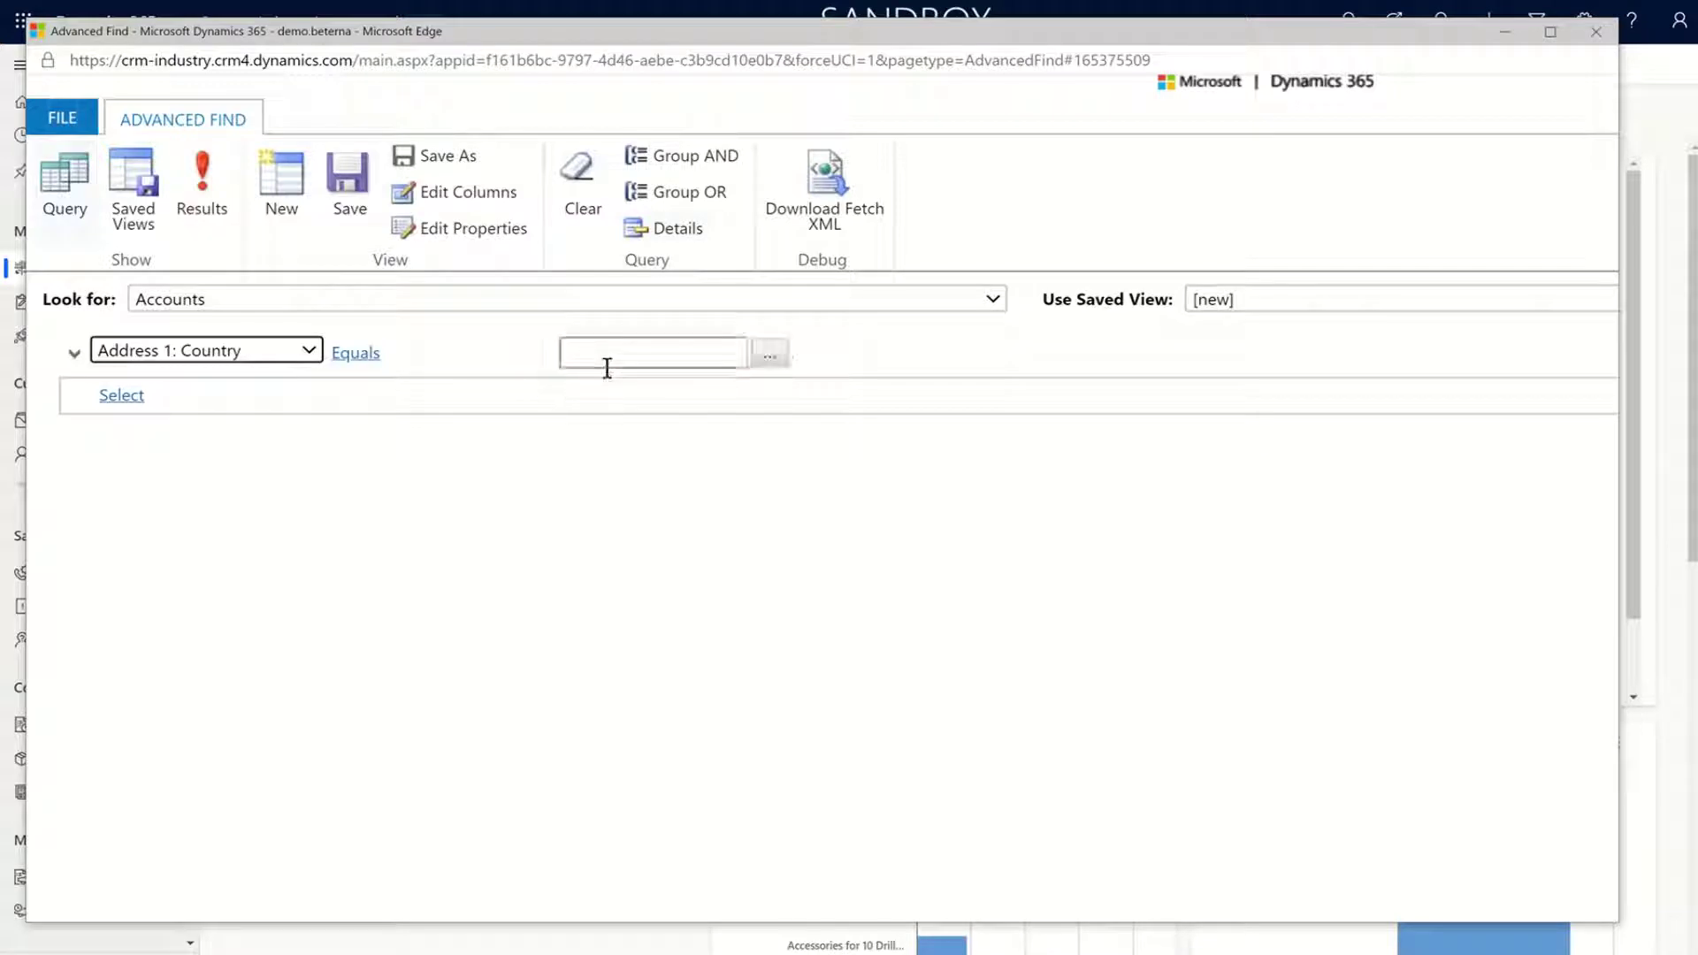
click(768, 356)
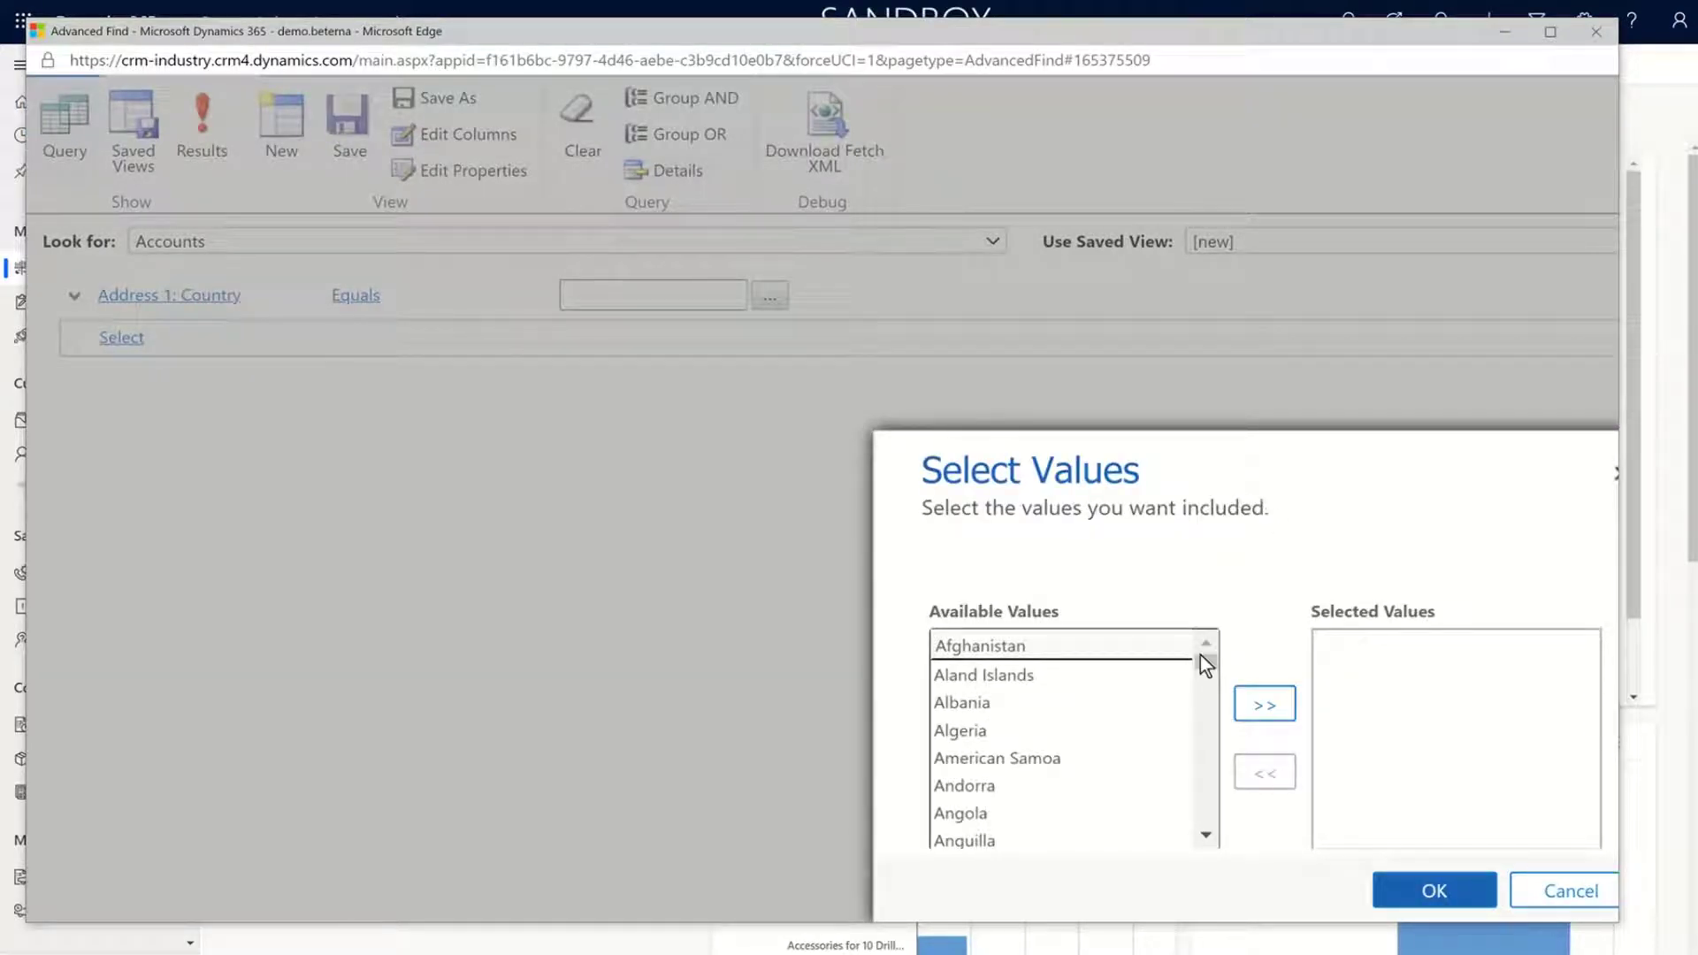
drag(1204, 666, 1207, 706)
click(1205, 835)
click(1206, 835)
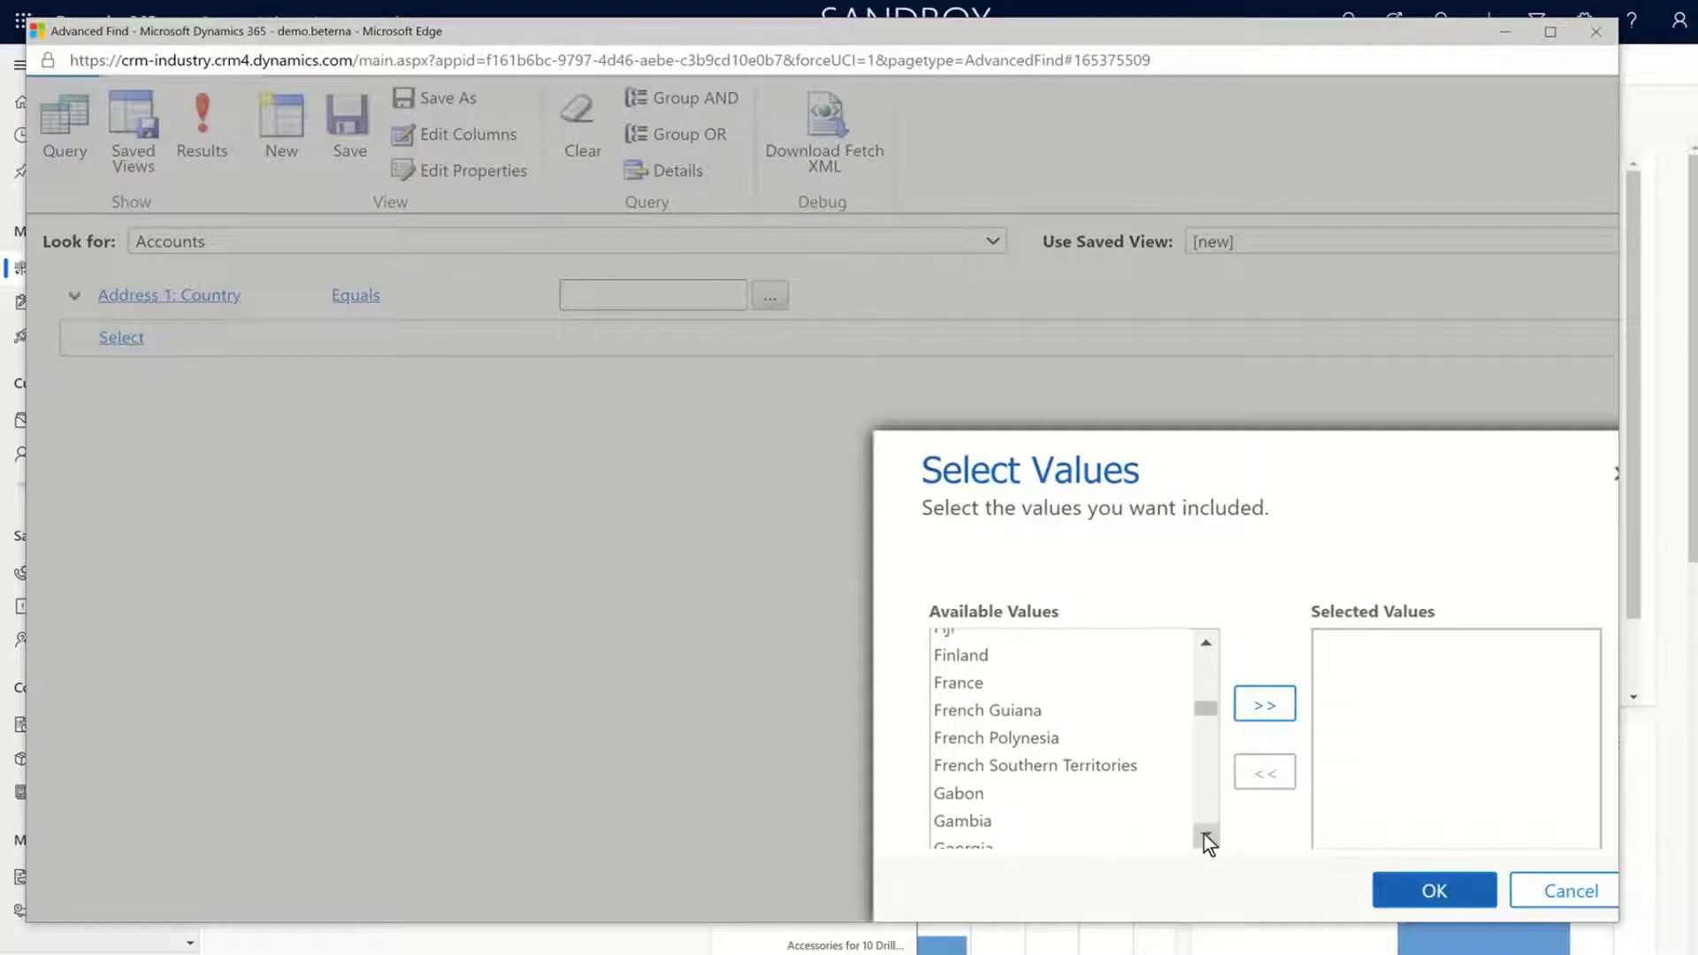
click(1205, 835)
click(1206, 835)
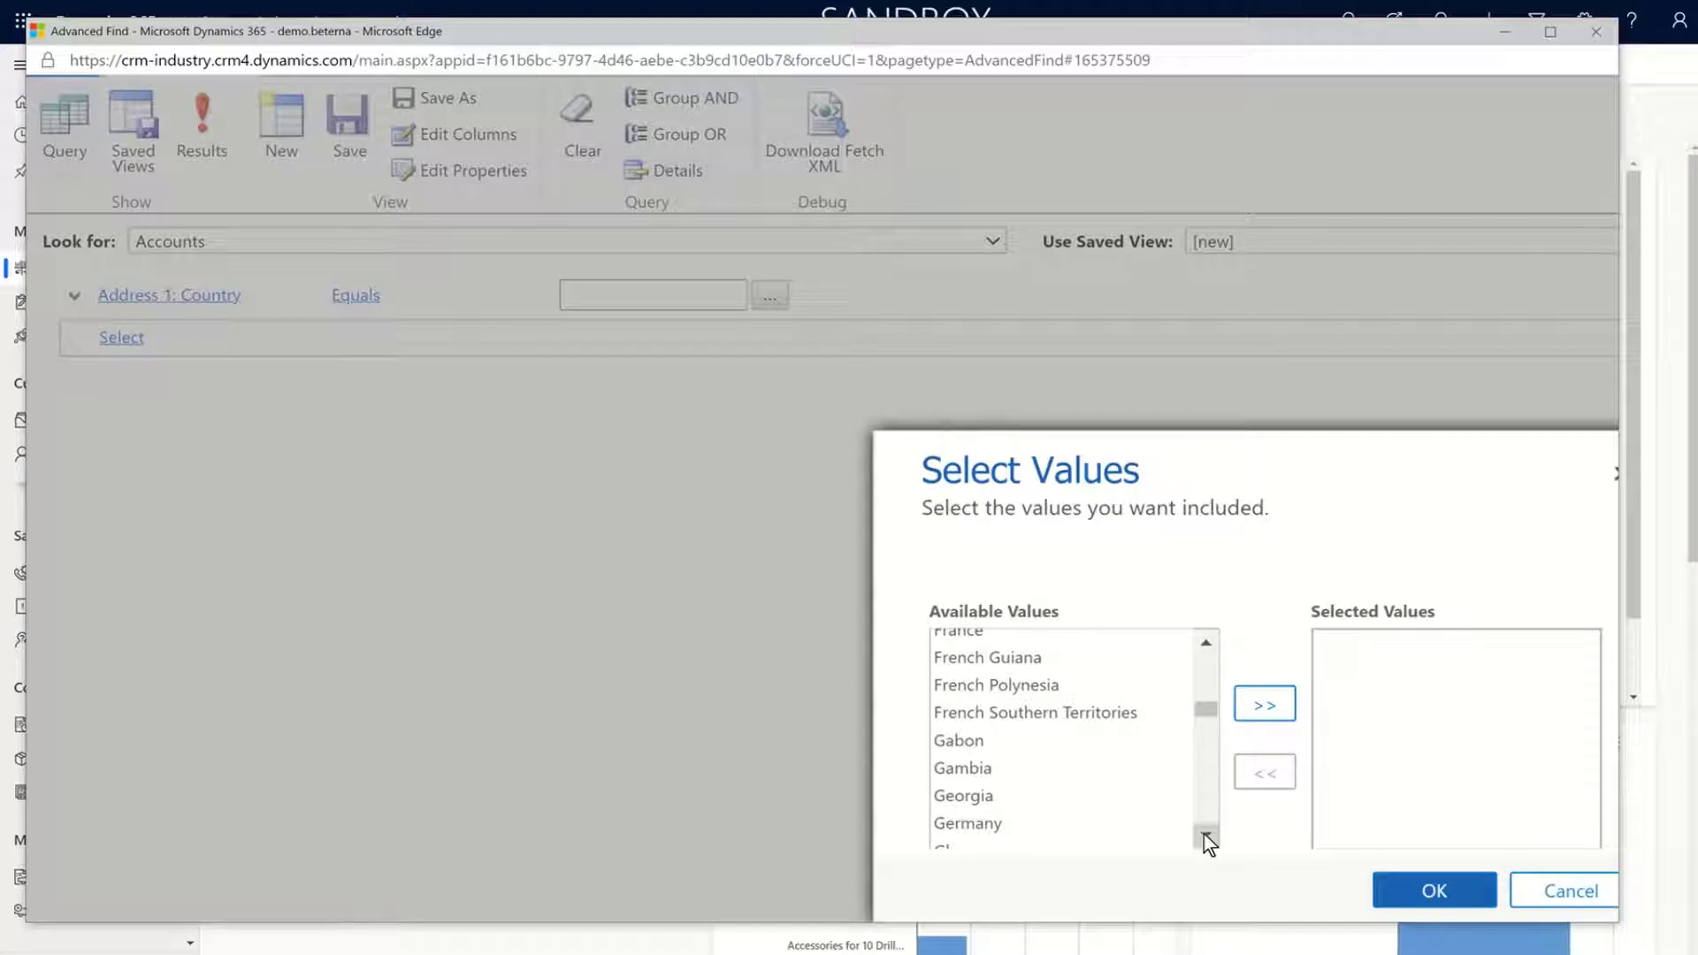
click(975, 826)
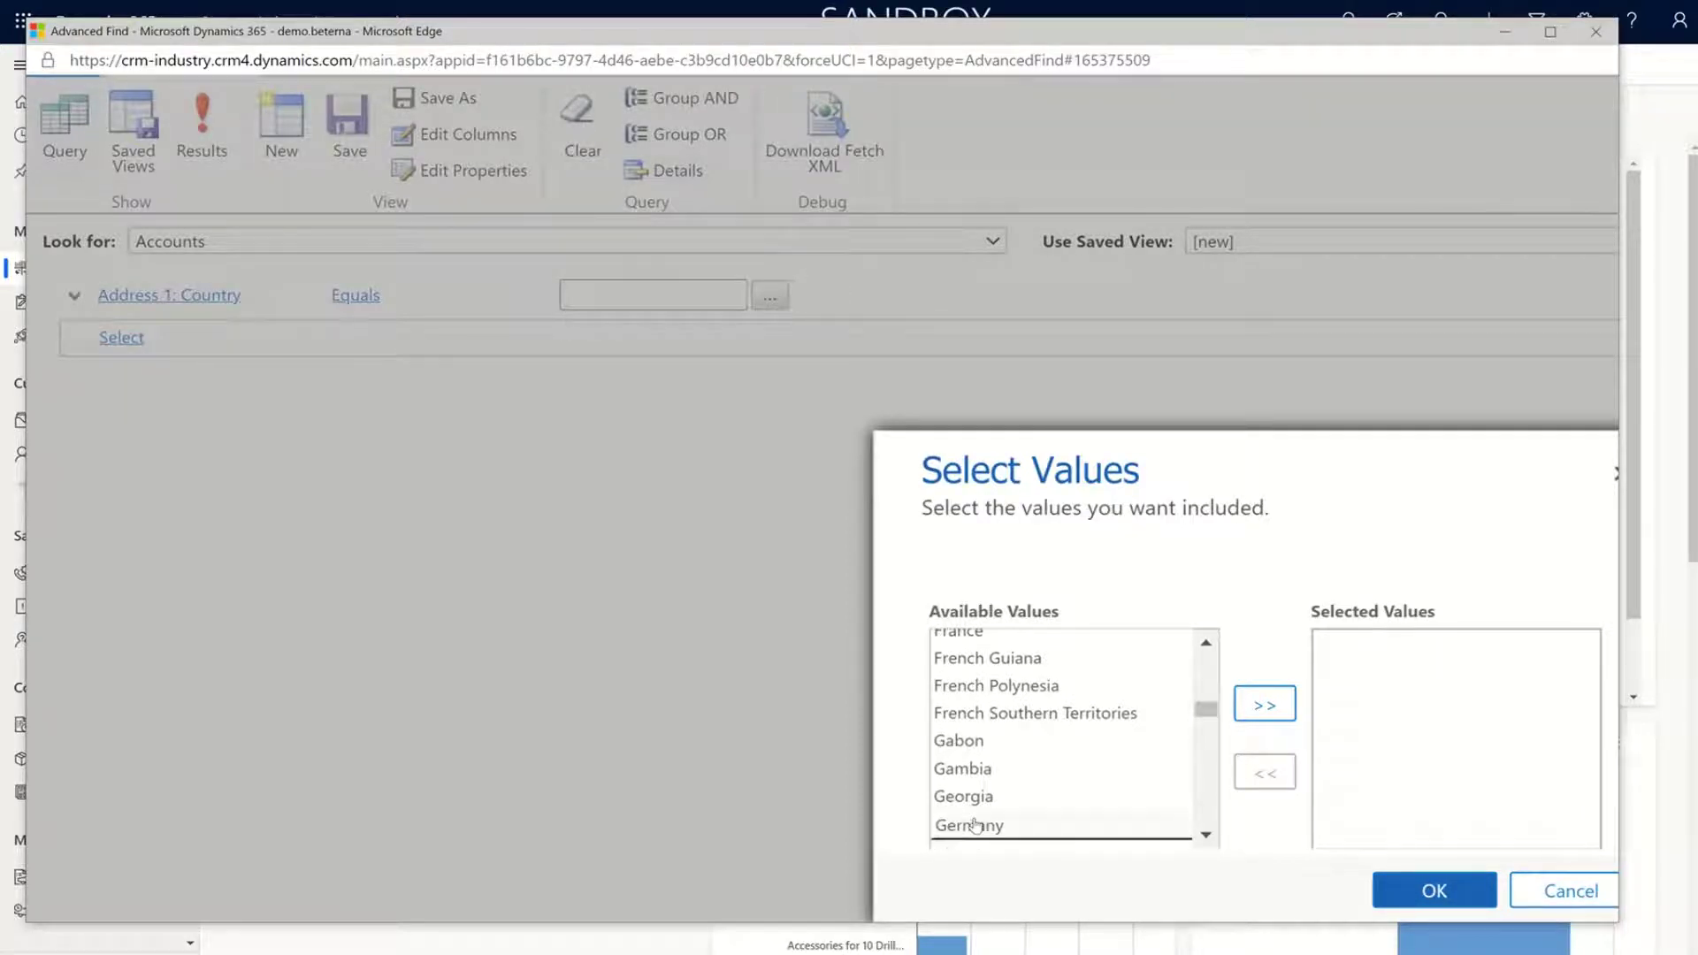
click(1265, 704)
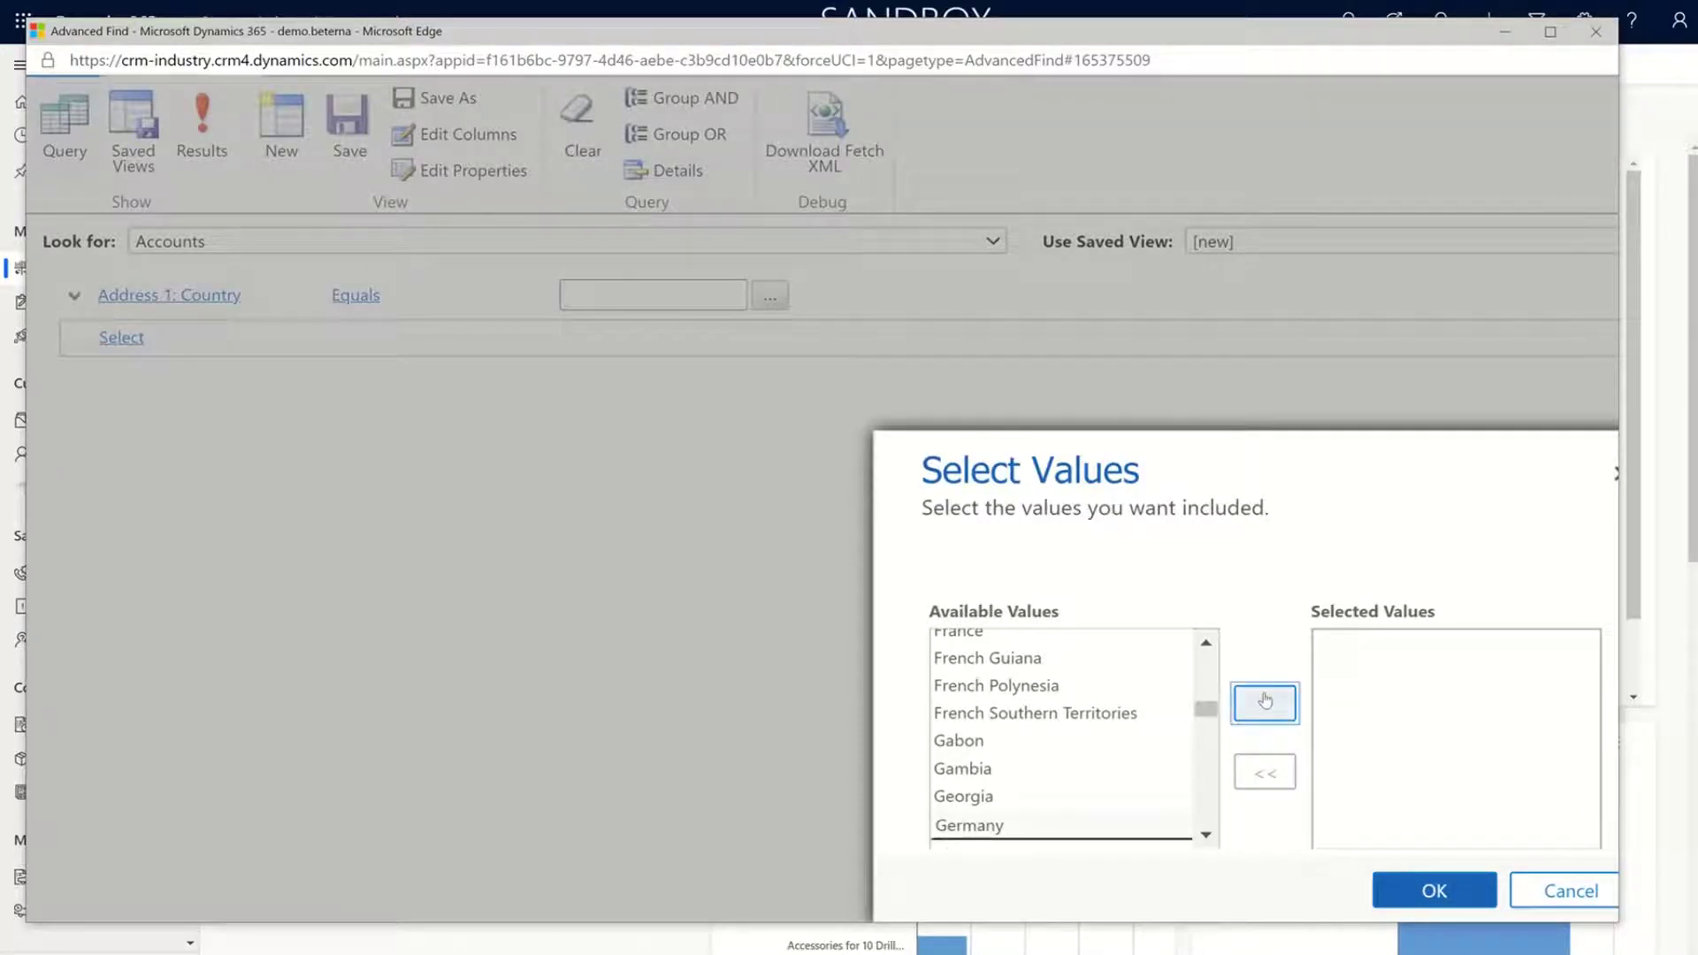
click(1417, 875)
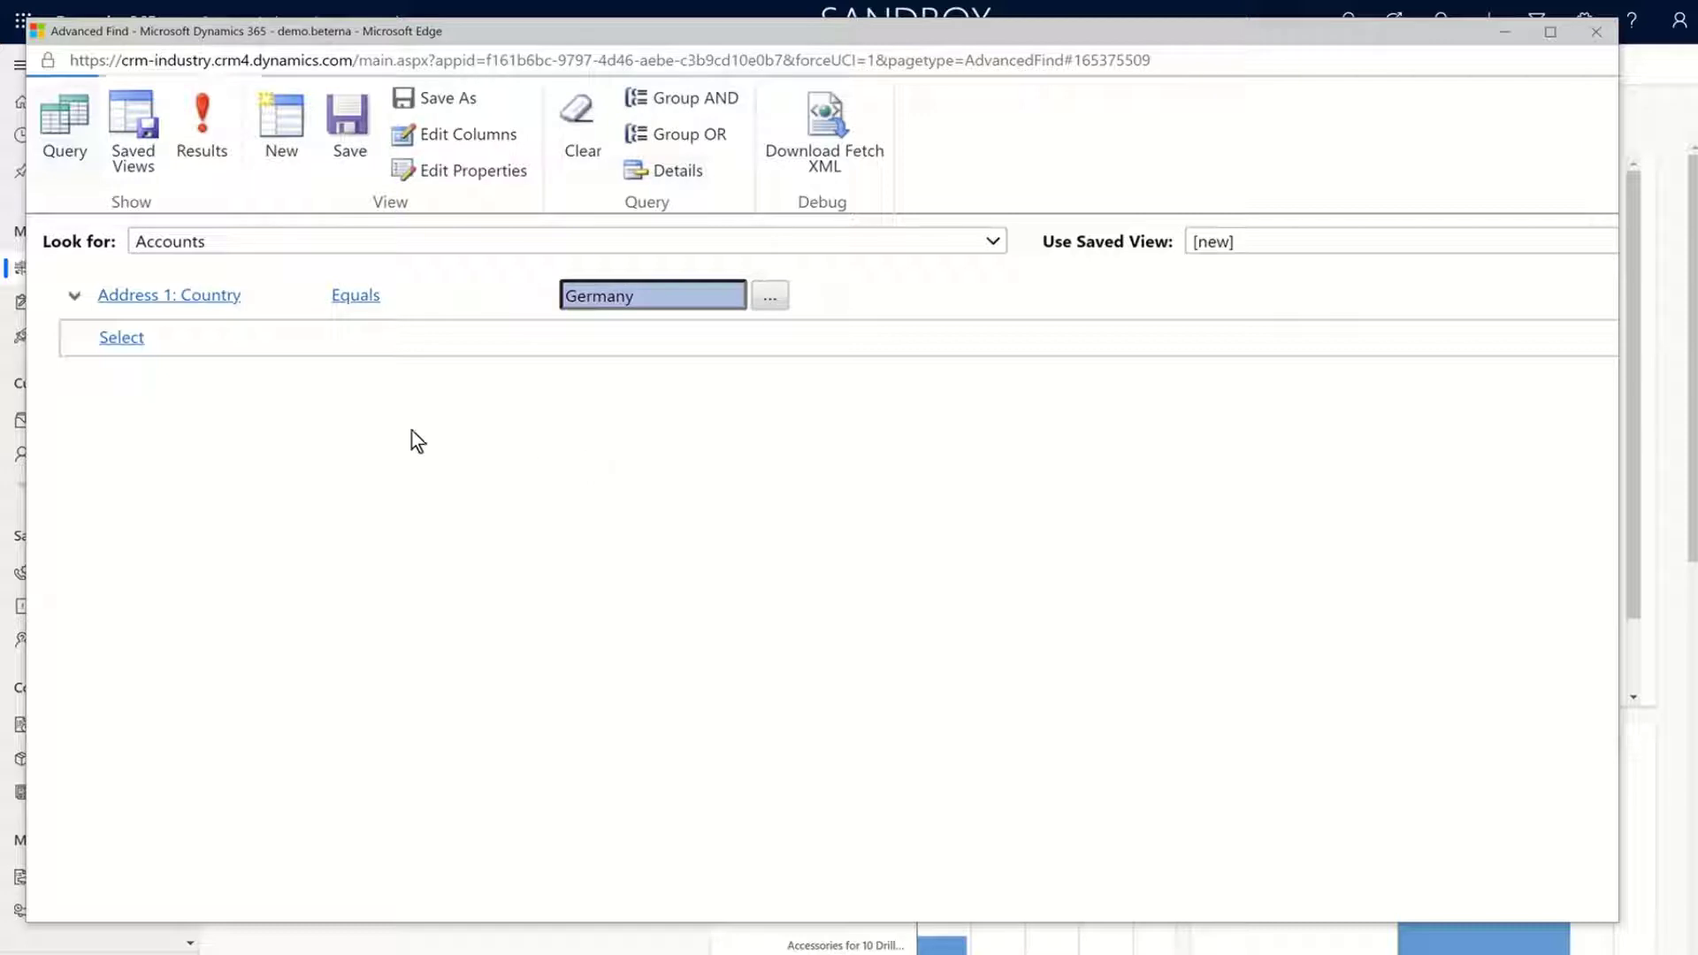
Add a second query condition that Address 1: Country equals Austria
click(139, 340)
click(150, 336)
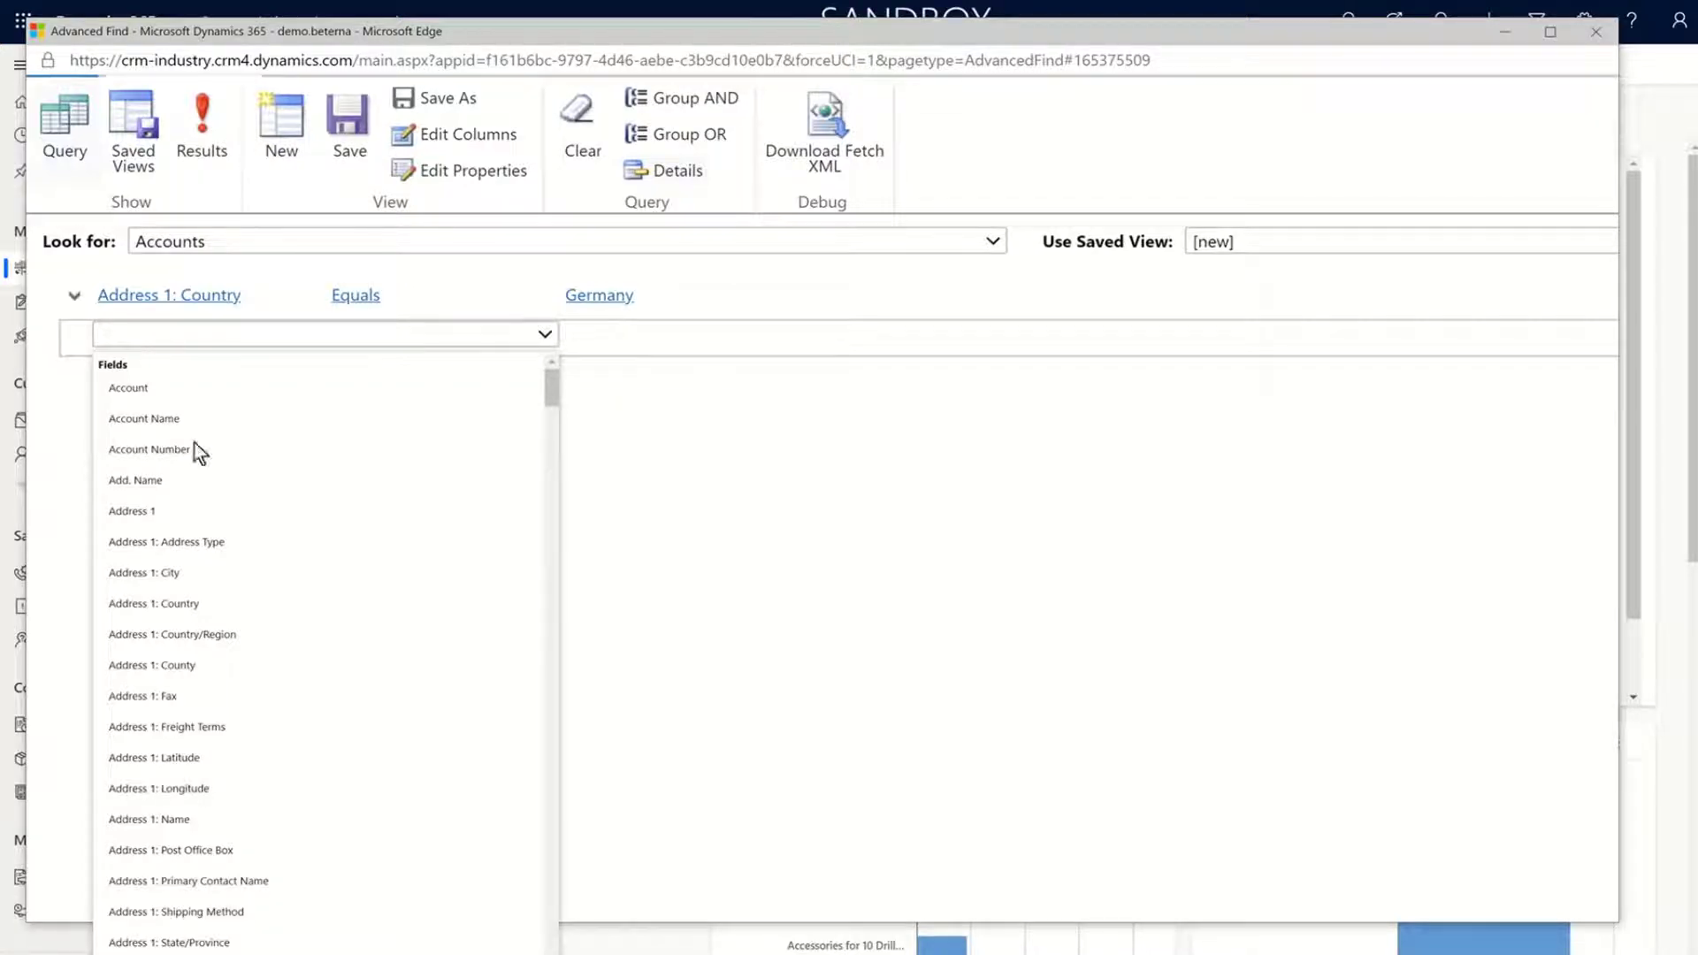
click(263, 601)
click(698, 333)
click(768, 336)
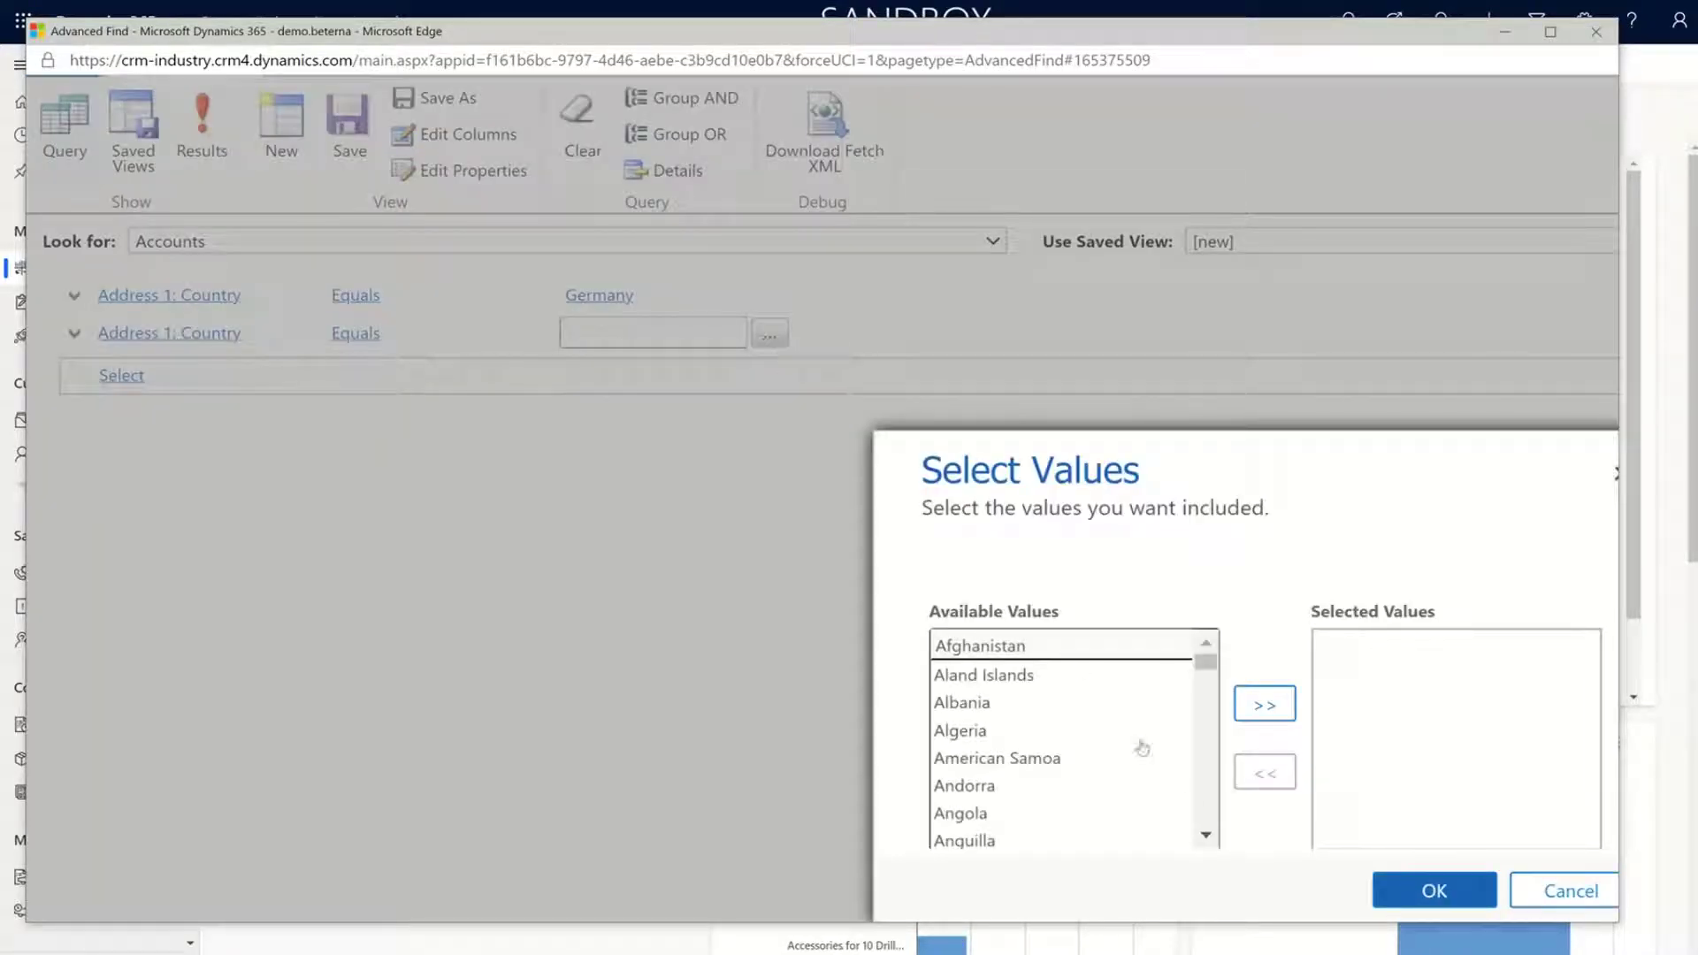
click(1206, 835)
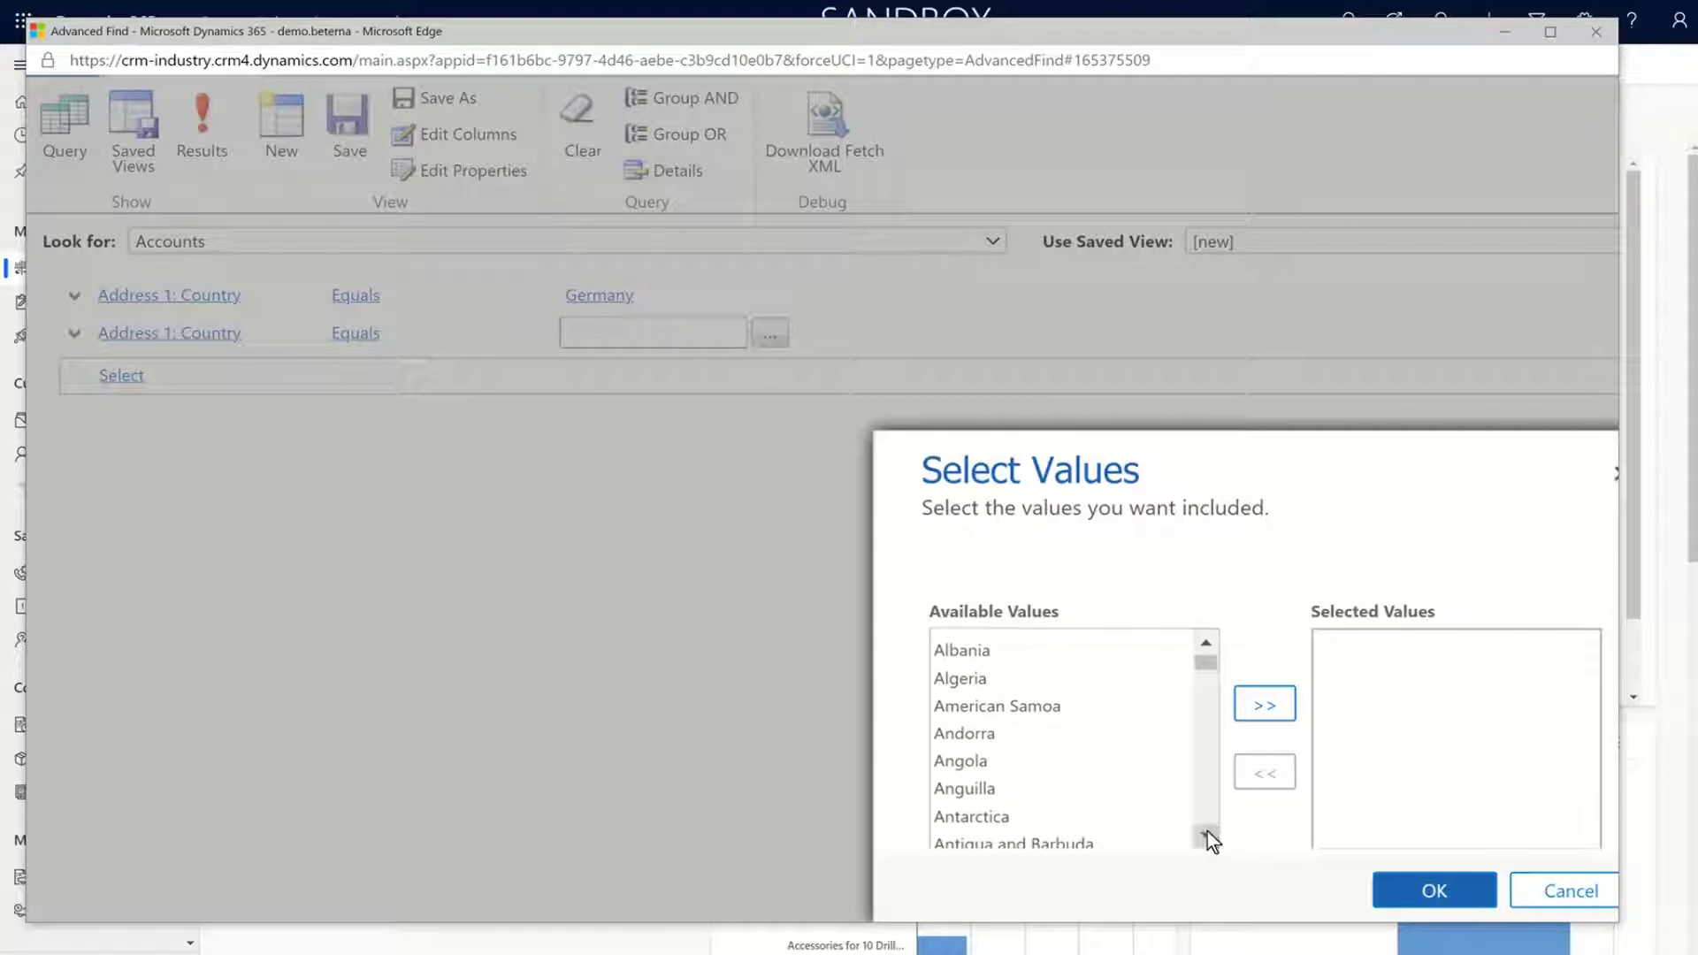
click(1208, 832)
click(1207, 832)
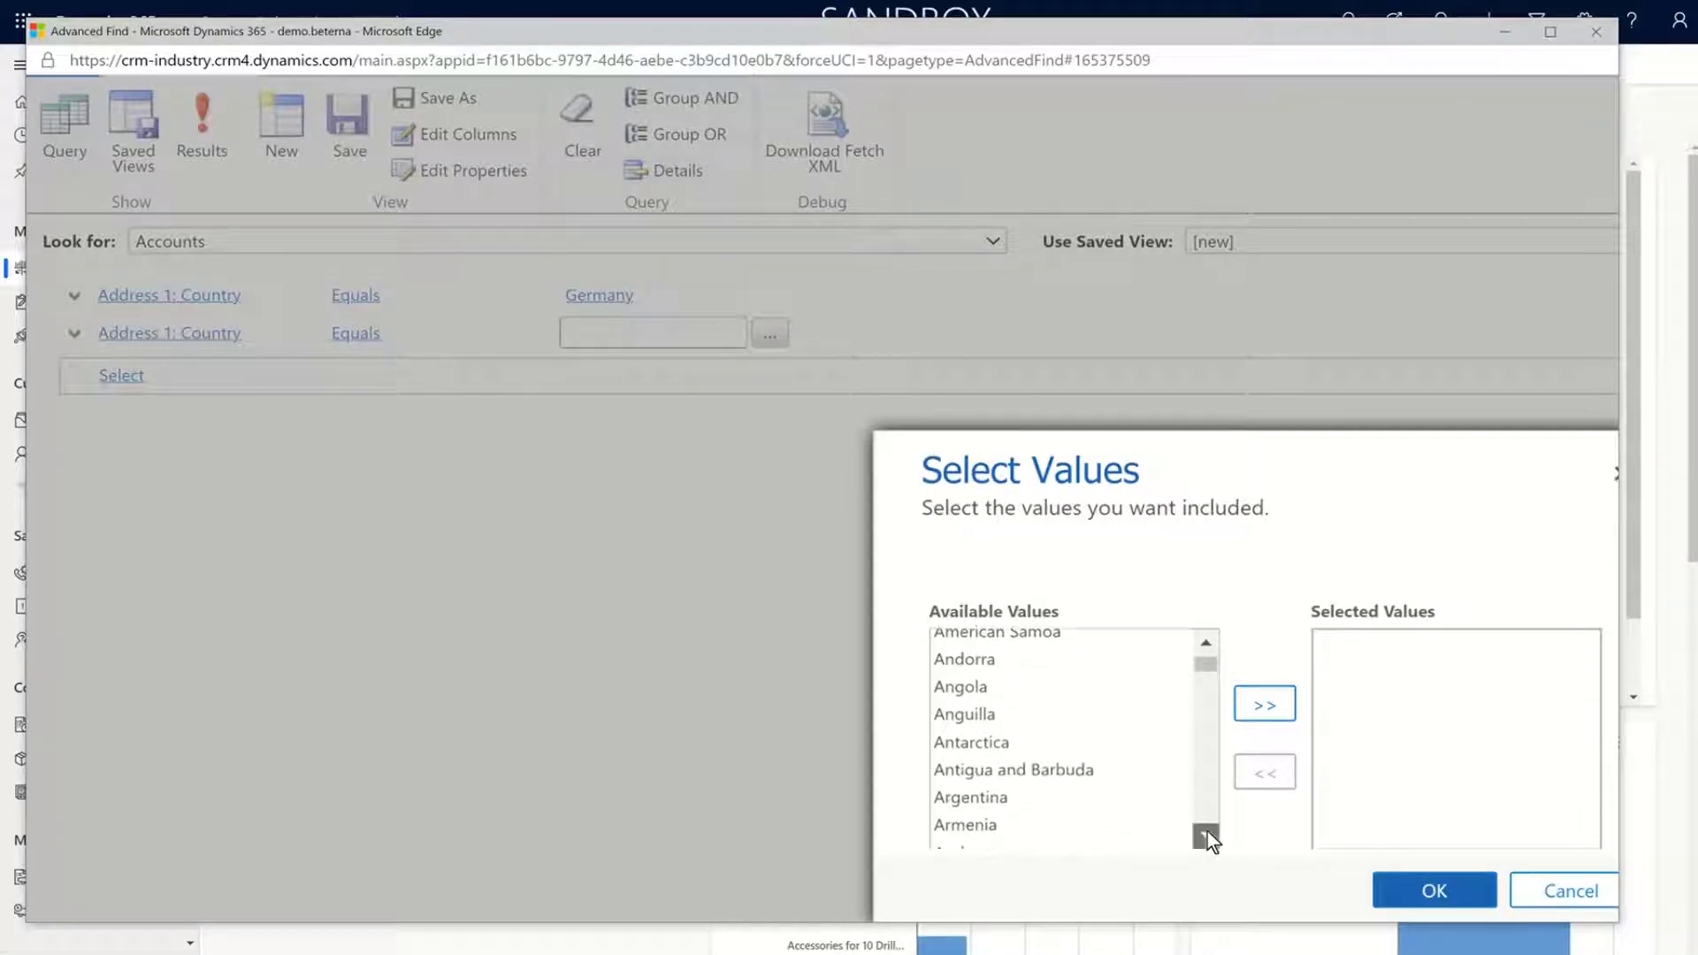
scroll(1208, 799, down, 2)
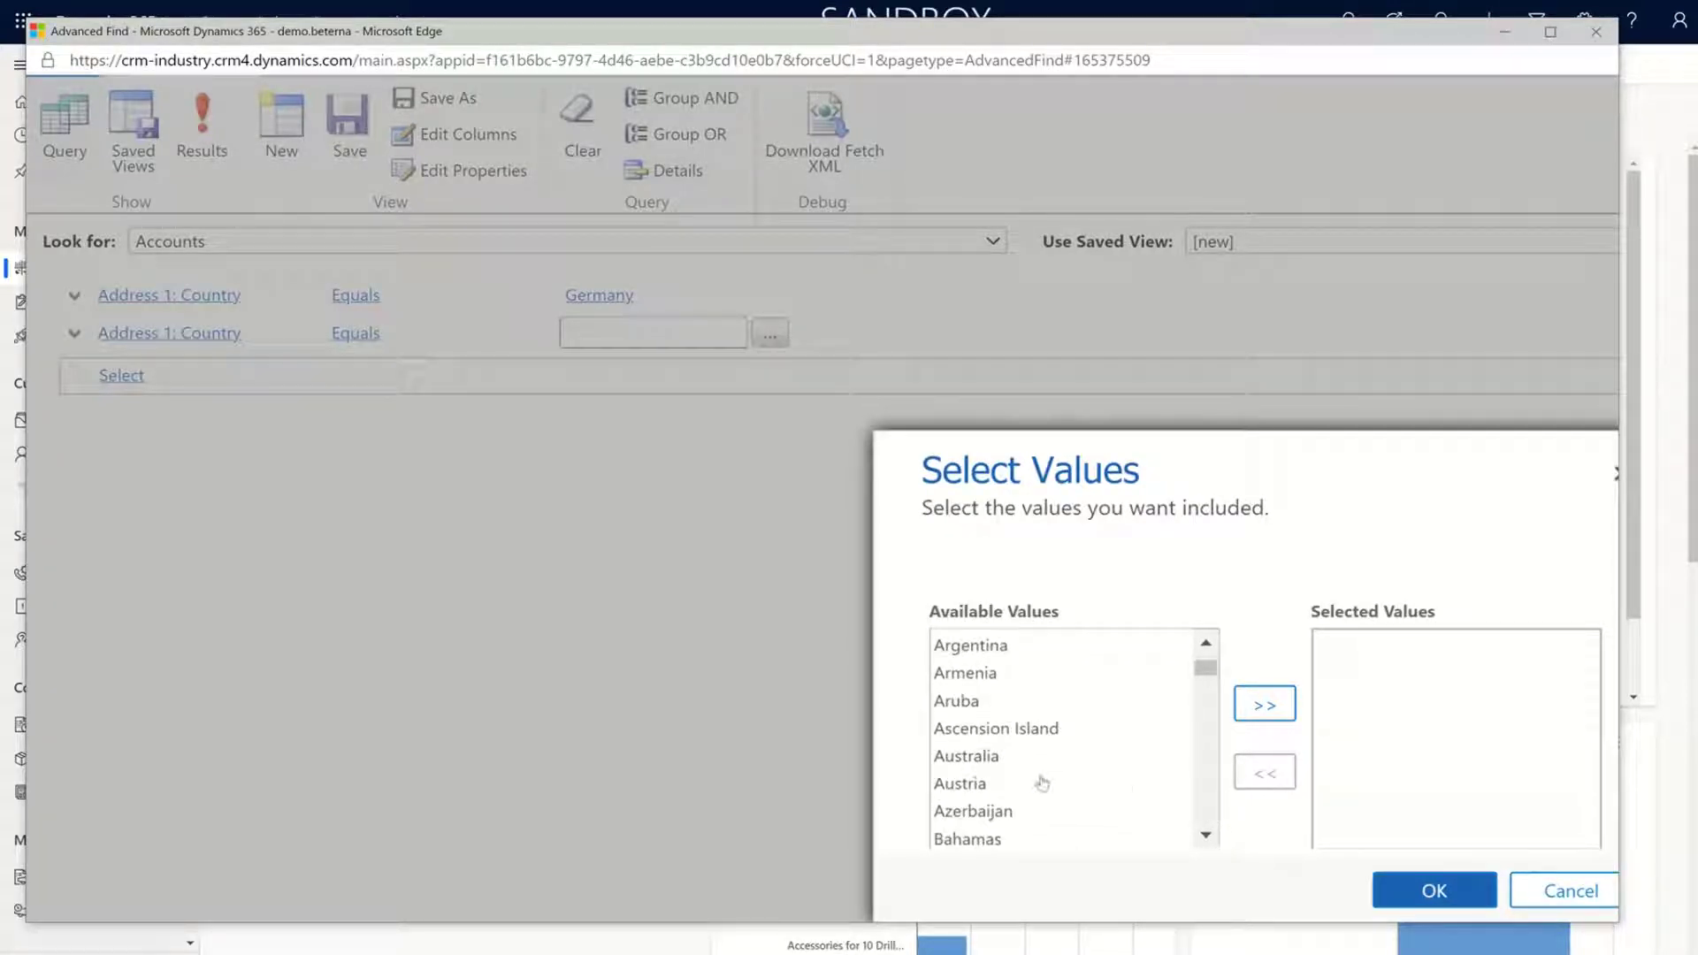
click(1030, 785)
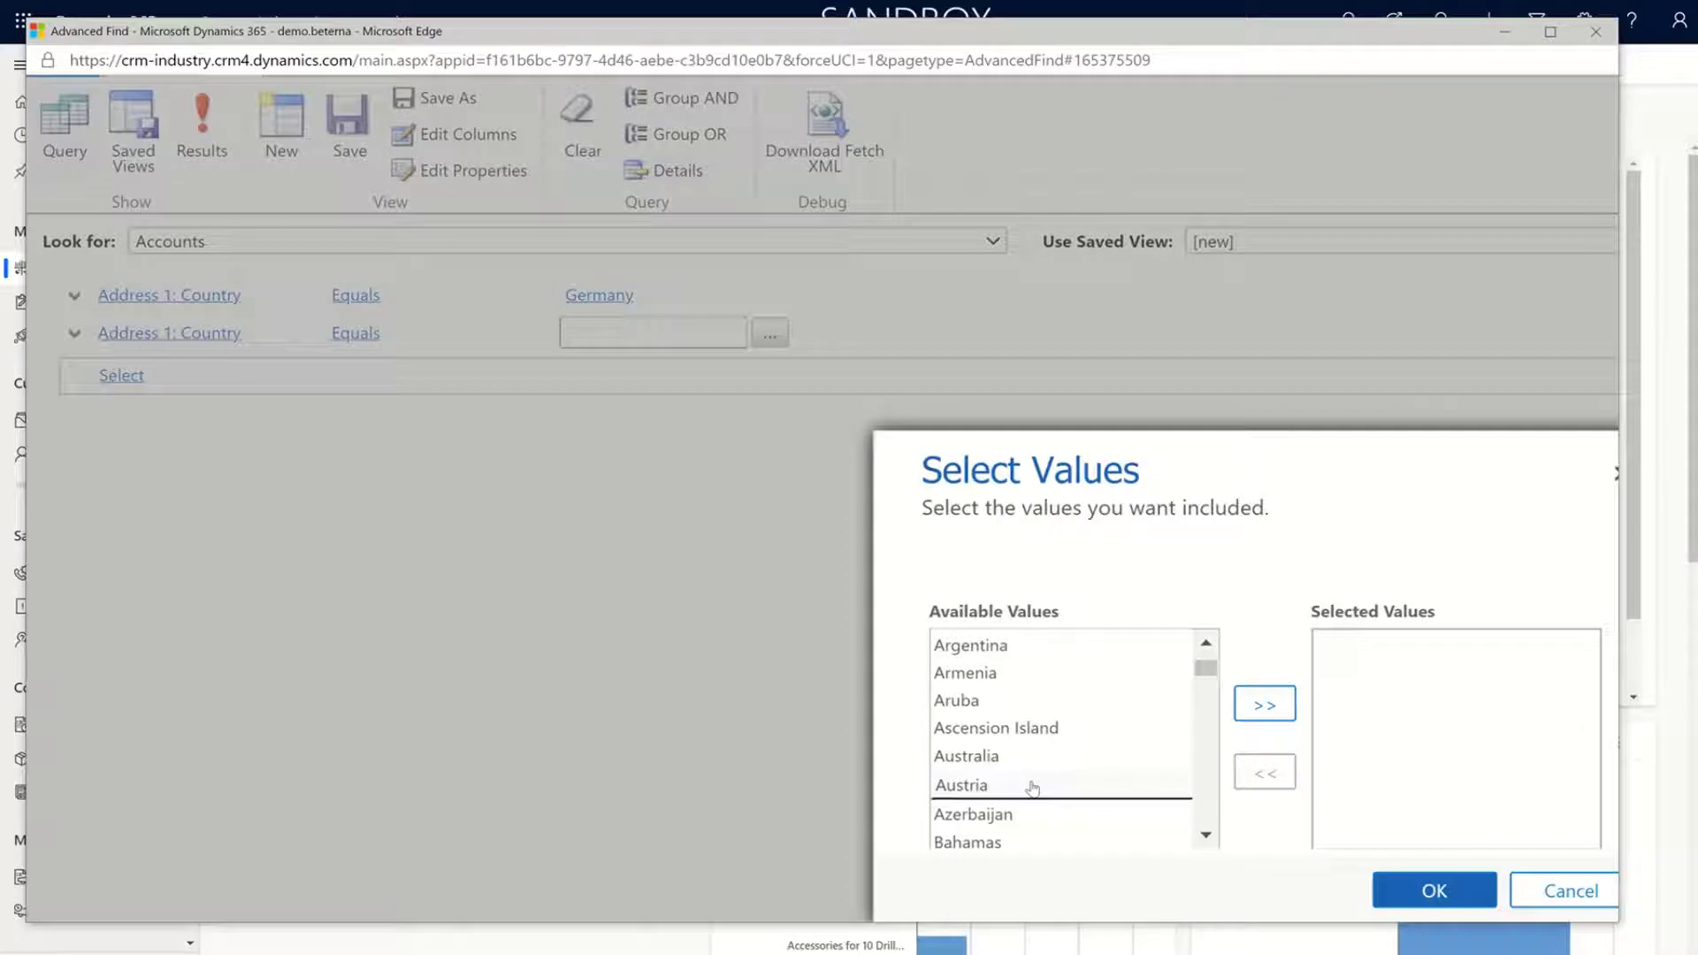
click(1263, 705)
click(1428, 895)
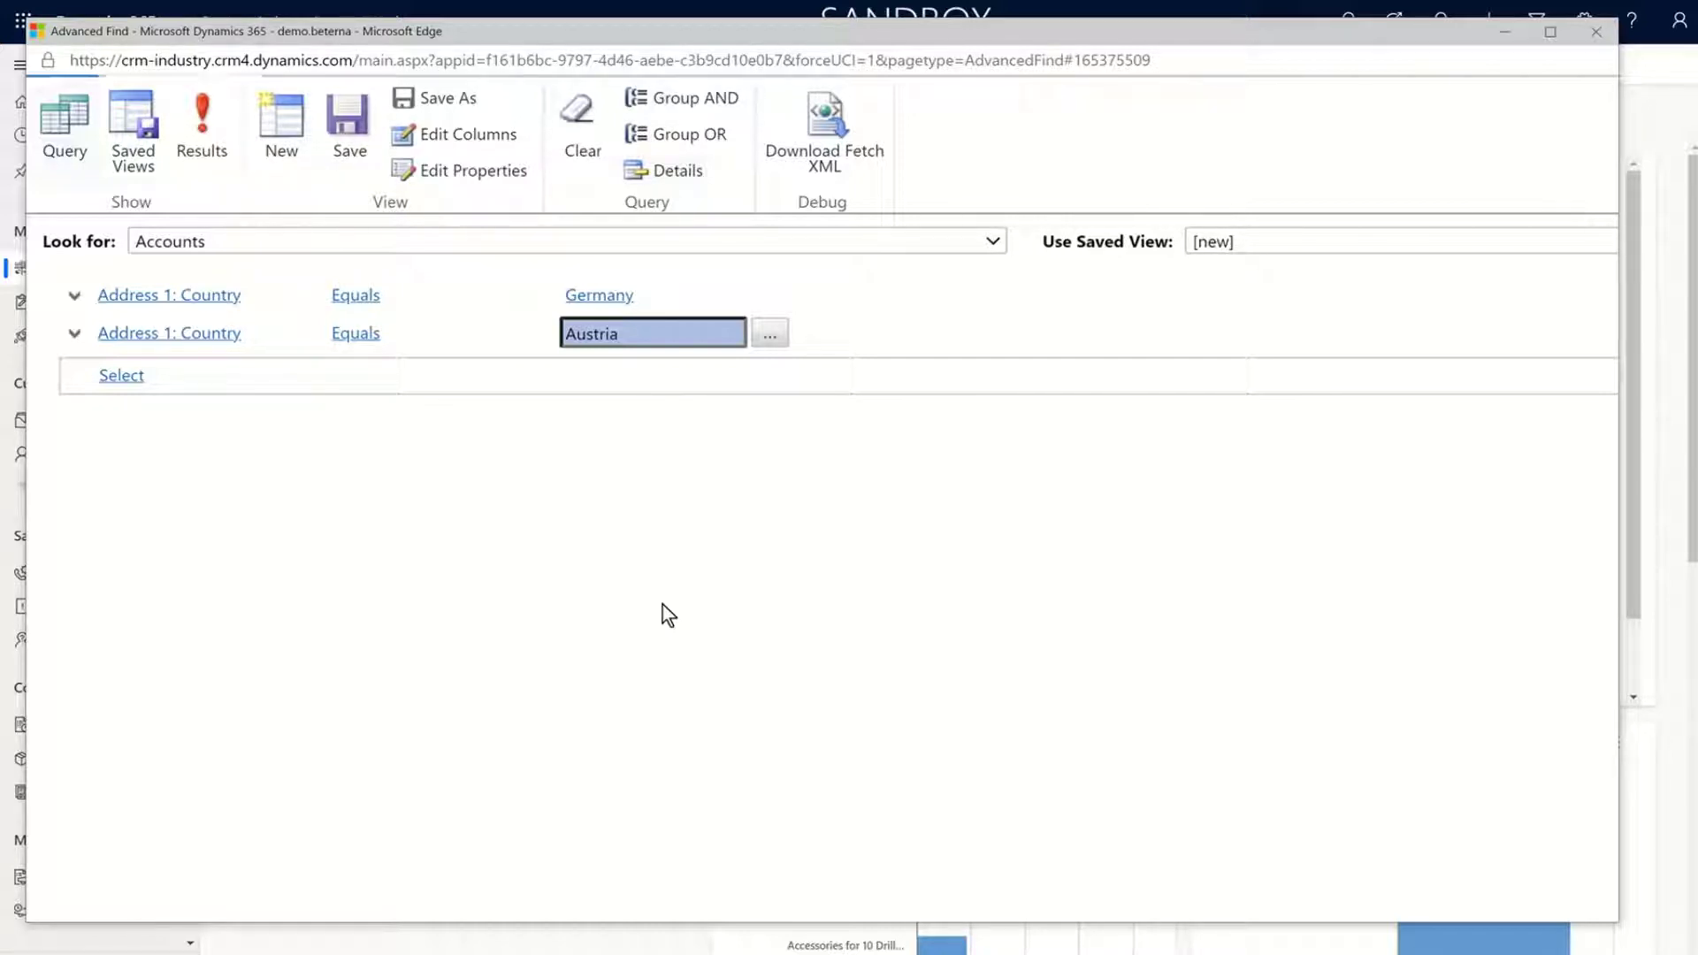
Combine the Germany and Austria country conditions into one OR group
click(77, 306)
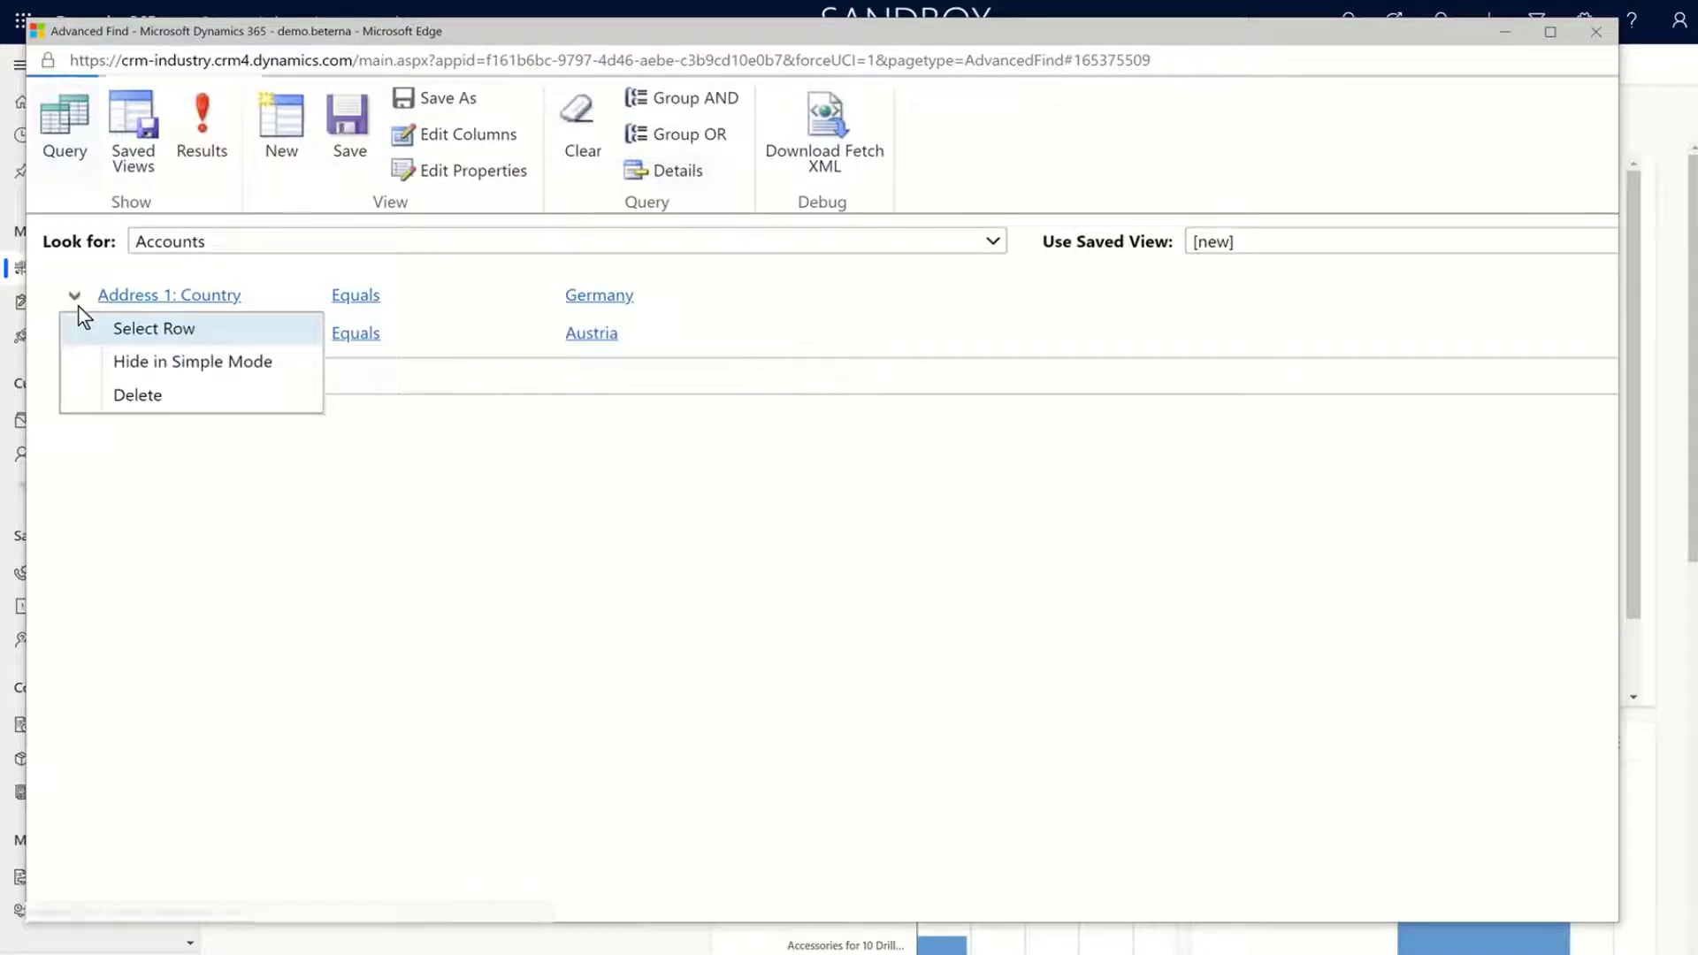
click(135, 340)
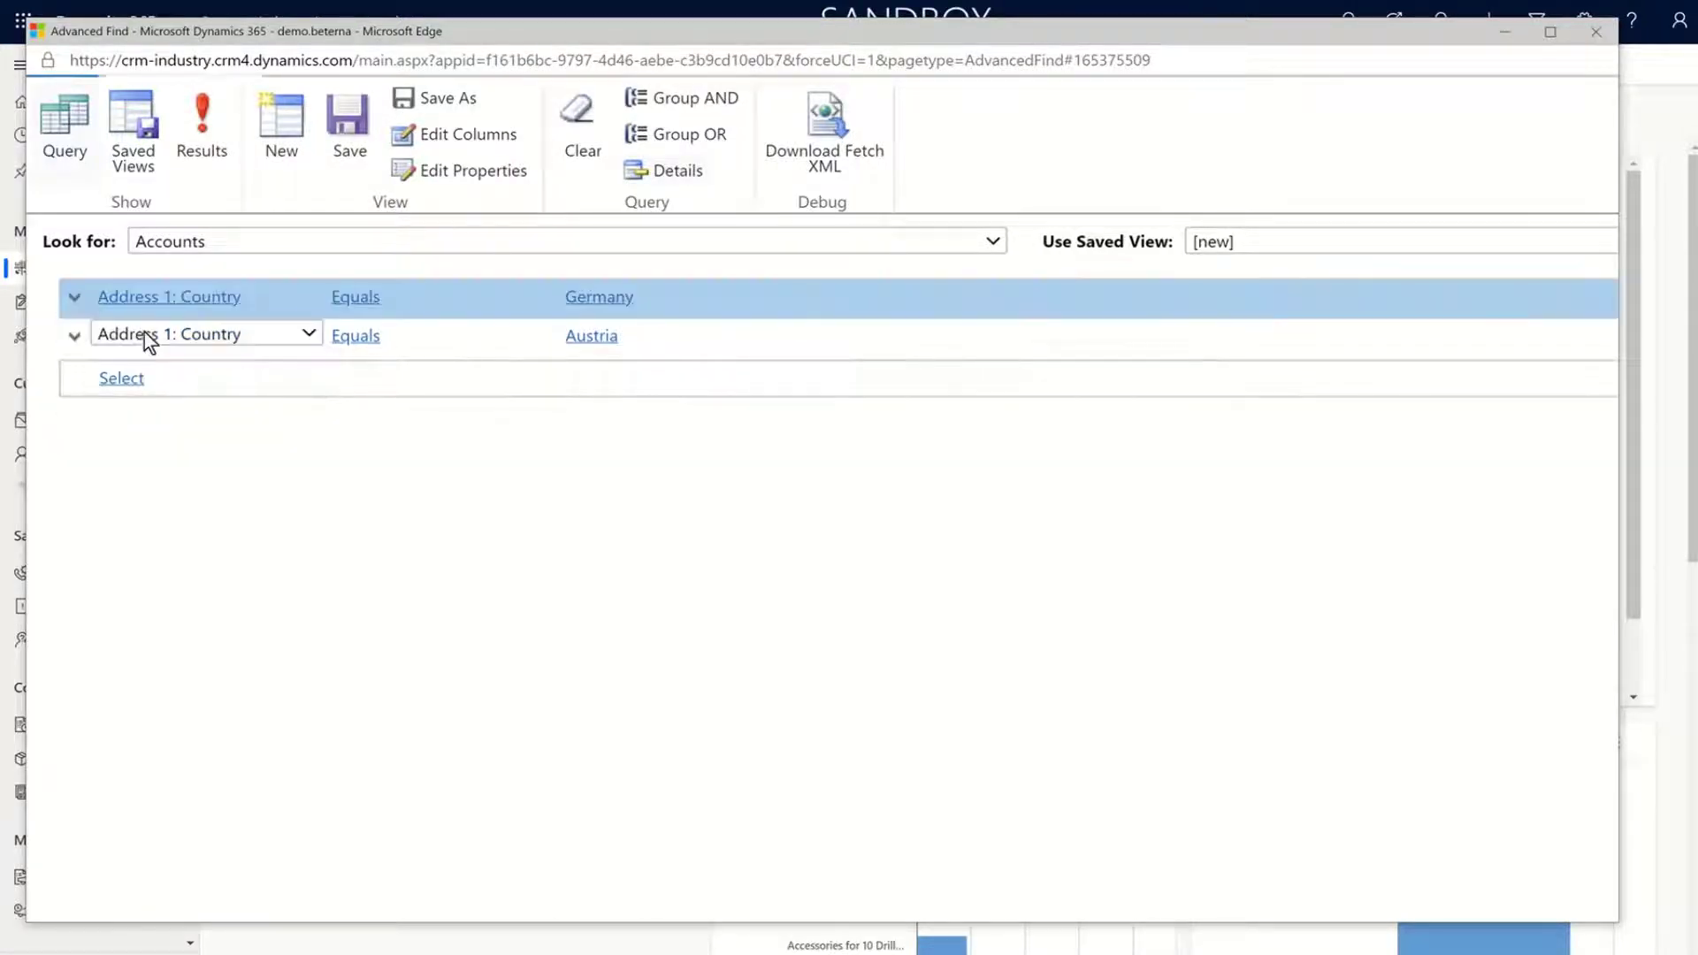
click(75, 338)
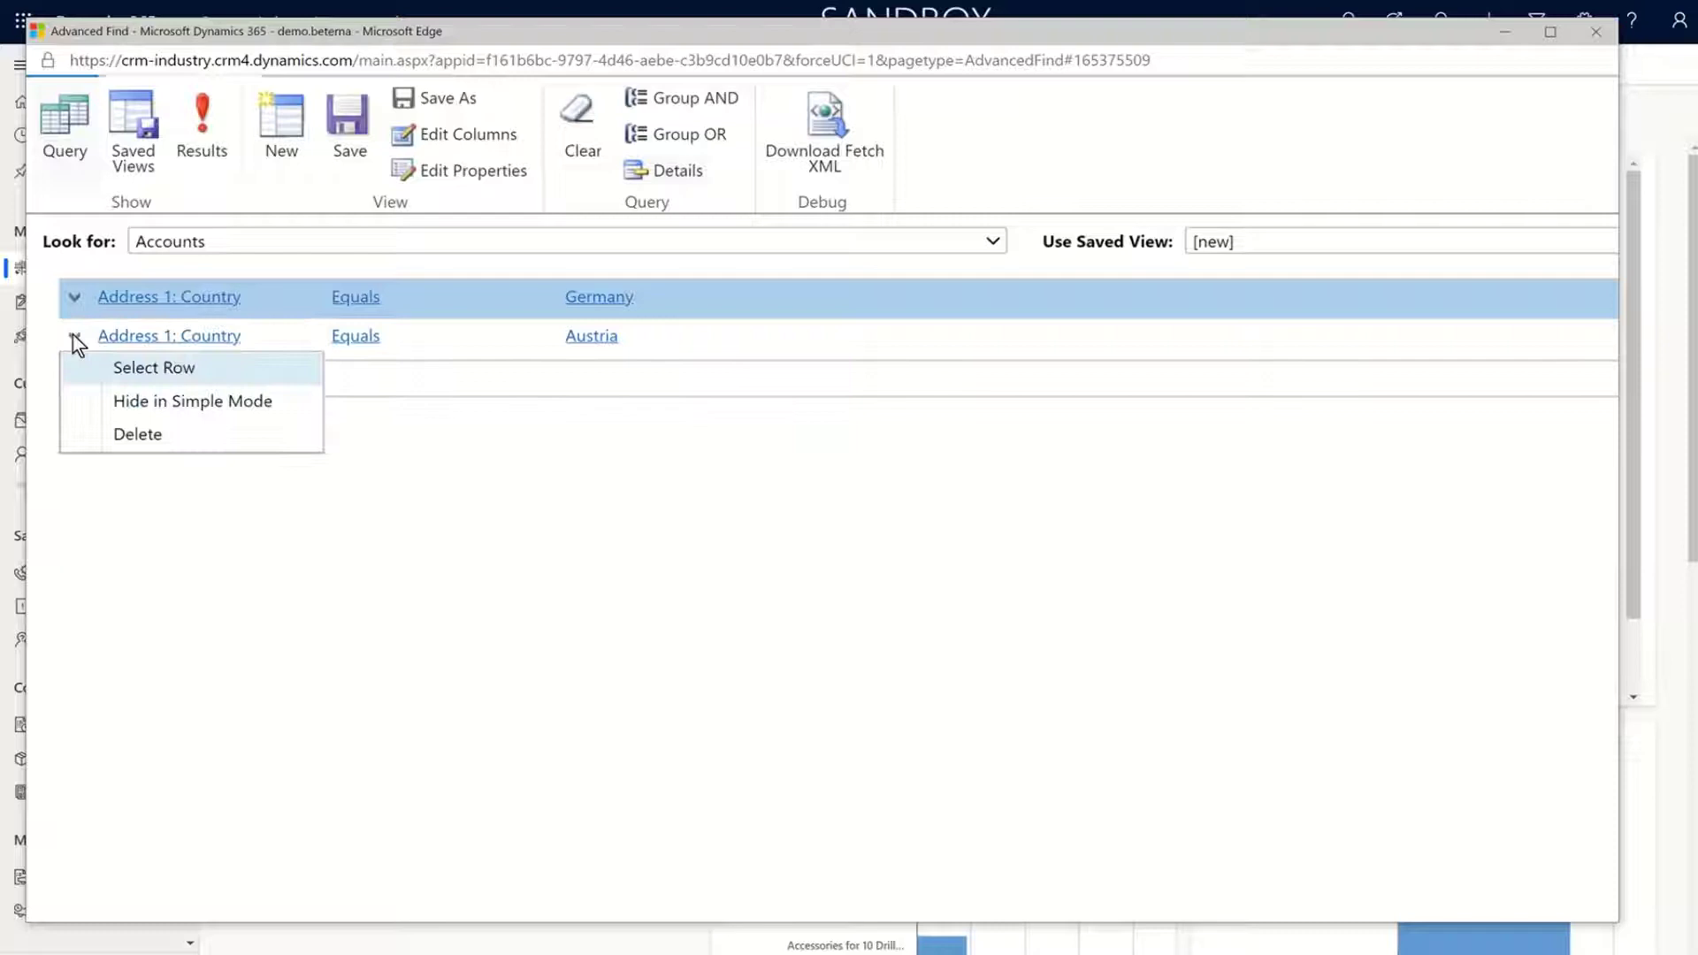
click(139, 377)
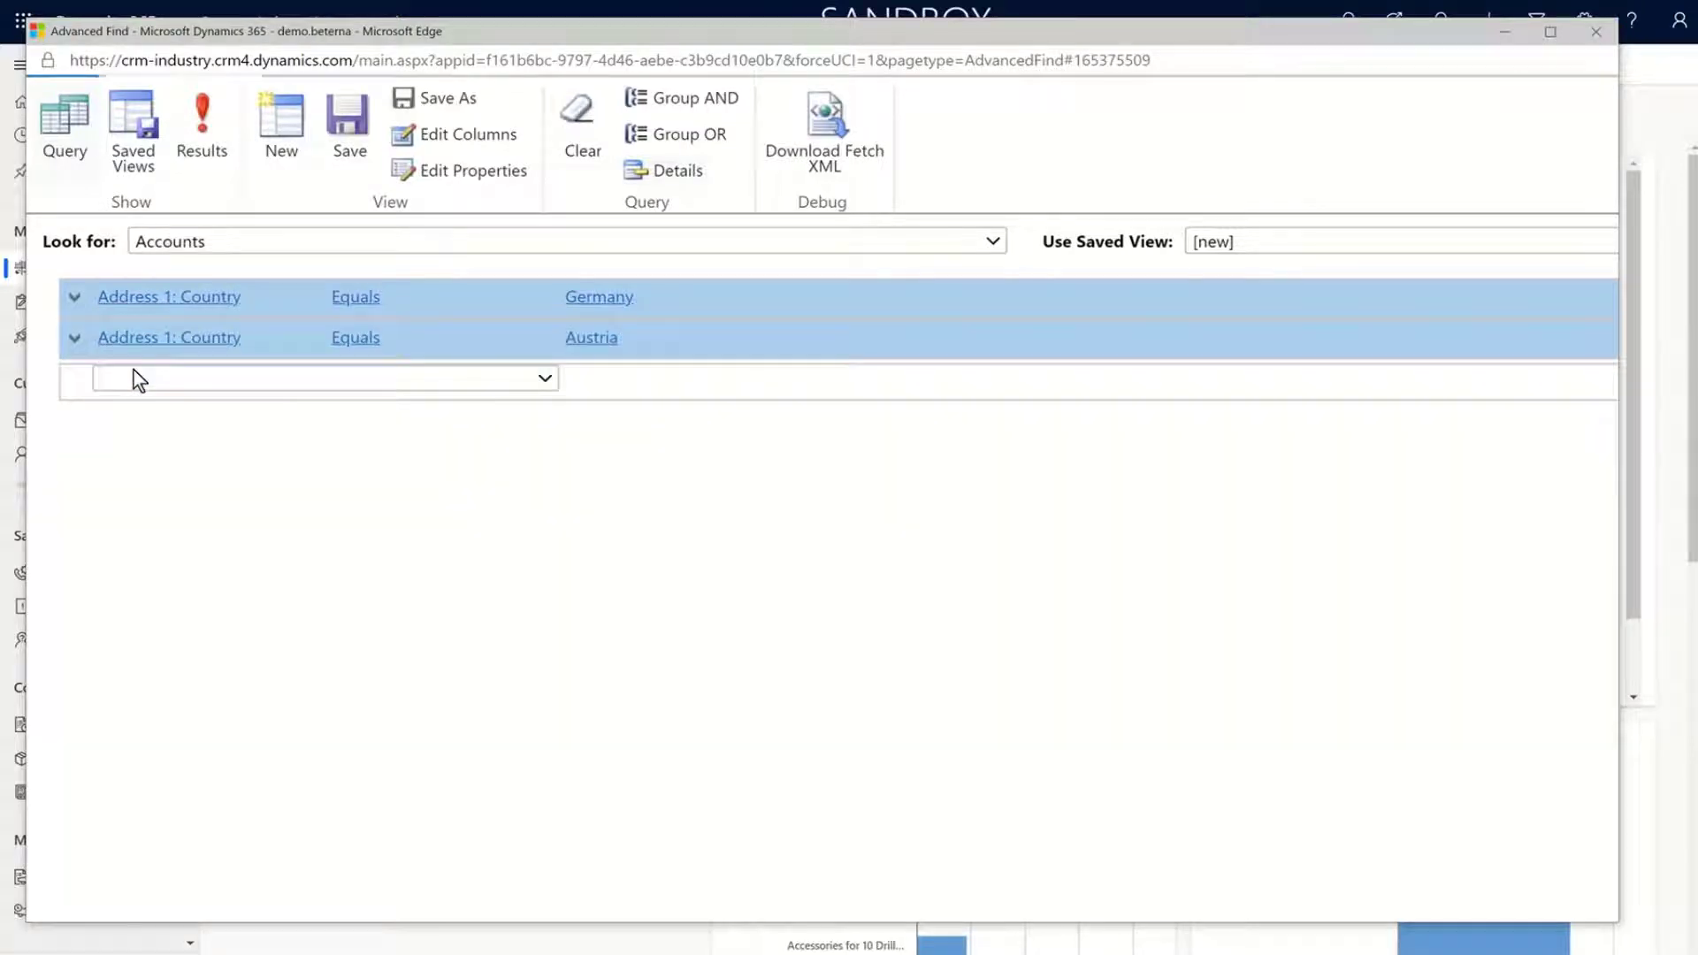
click(641, 136)
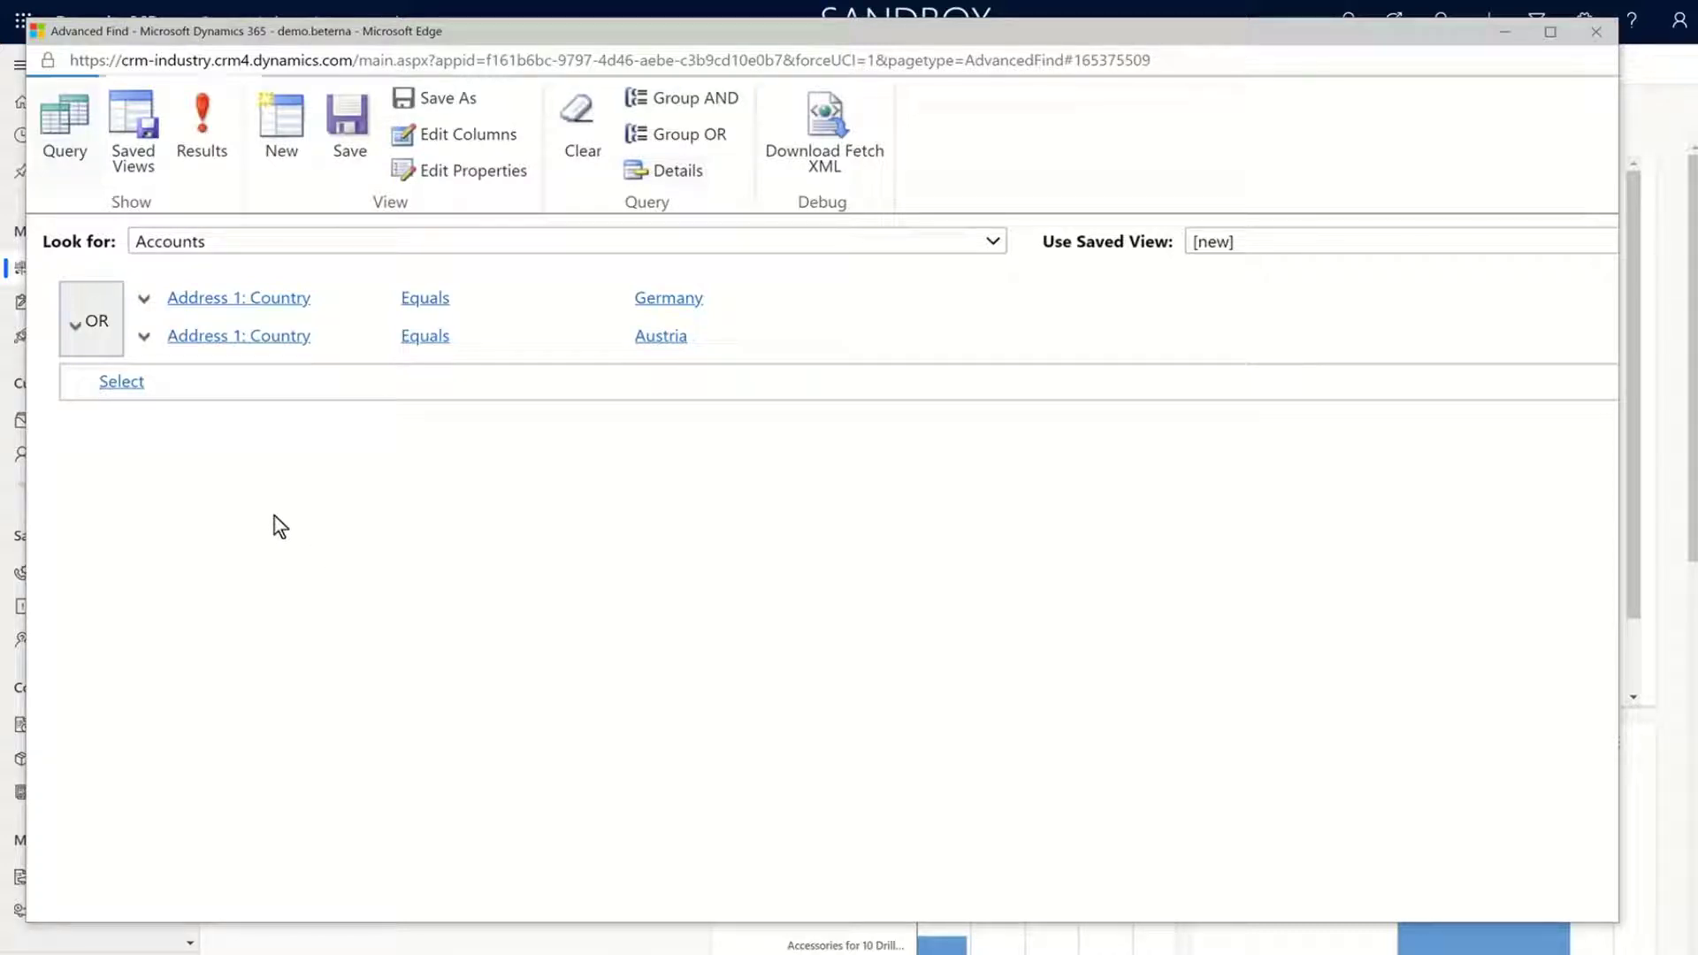
Add the related entity Machinery (Account) to the query below the OR group
click(124, 385)
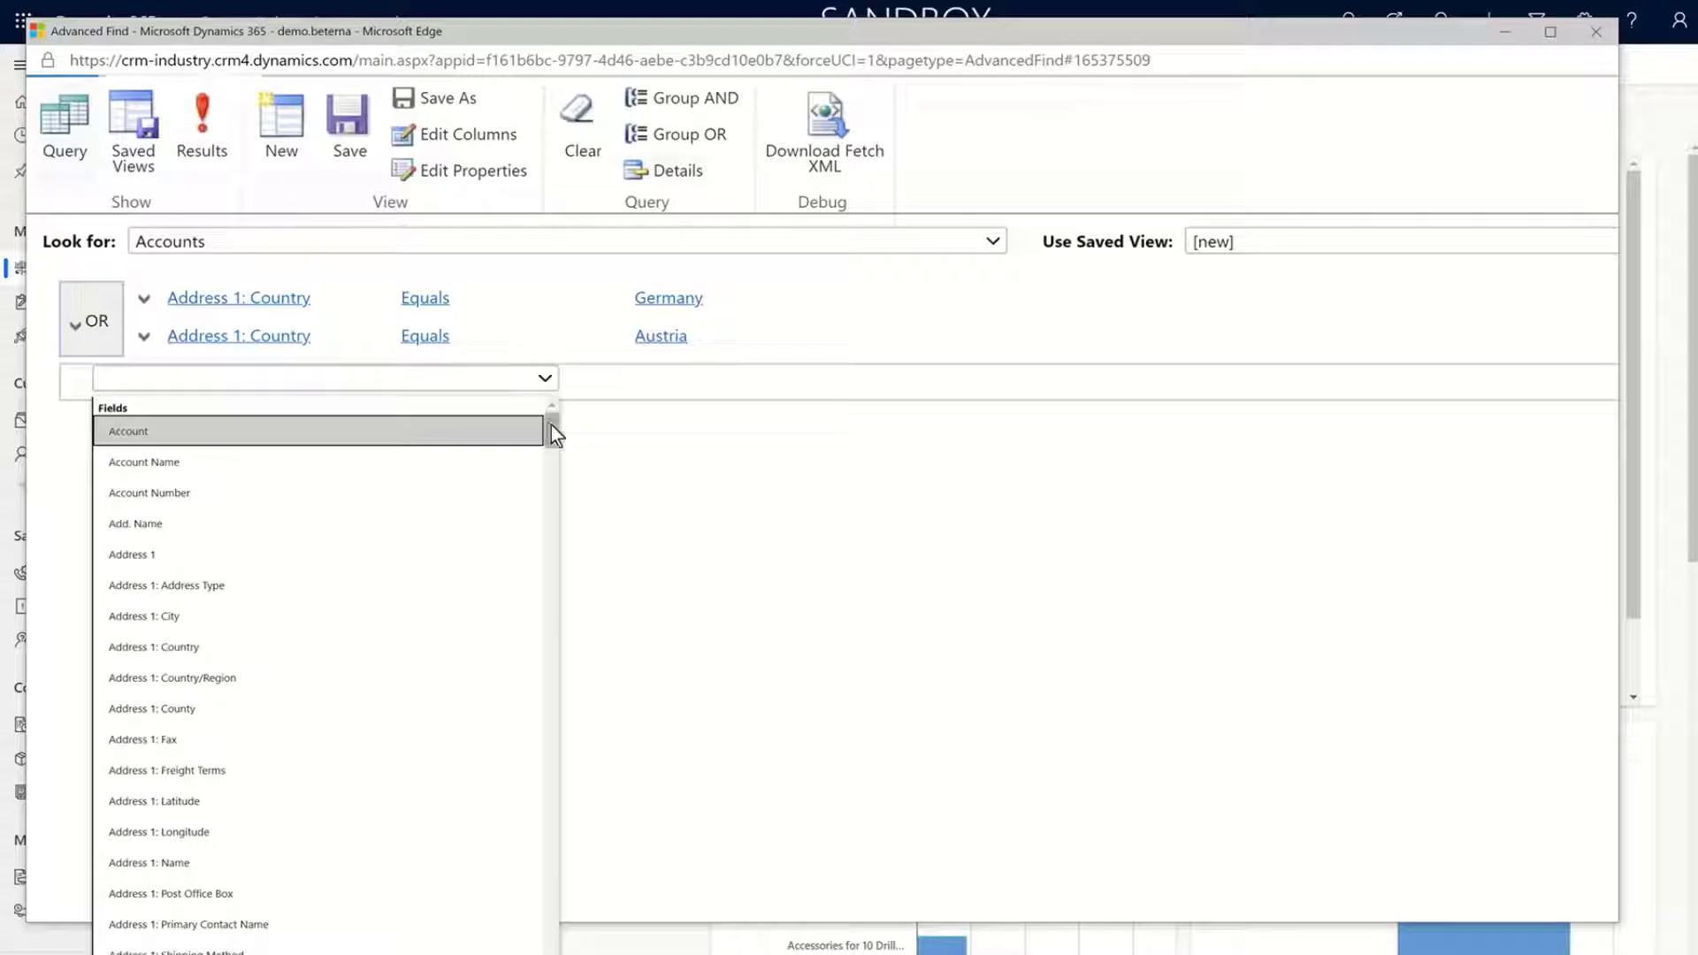
drag(550, 428, 567, 715)
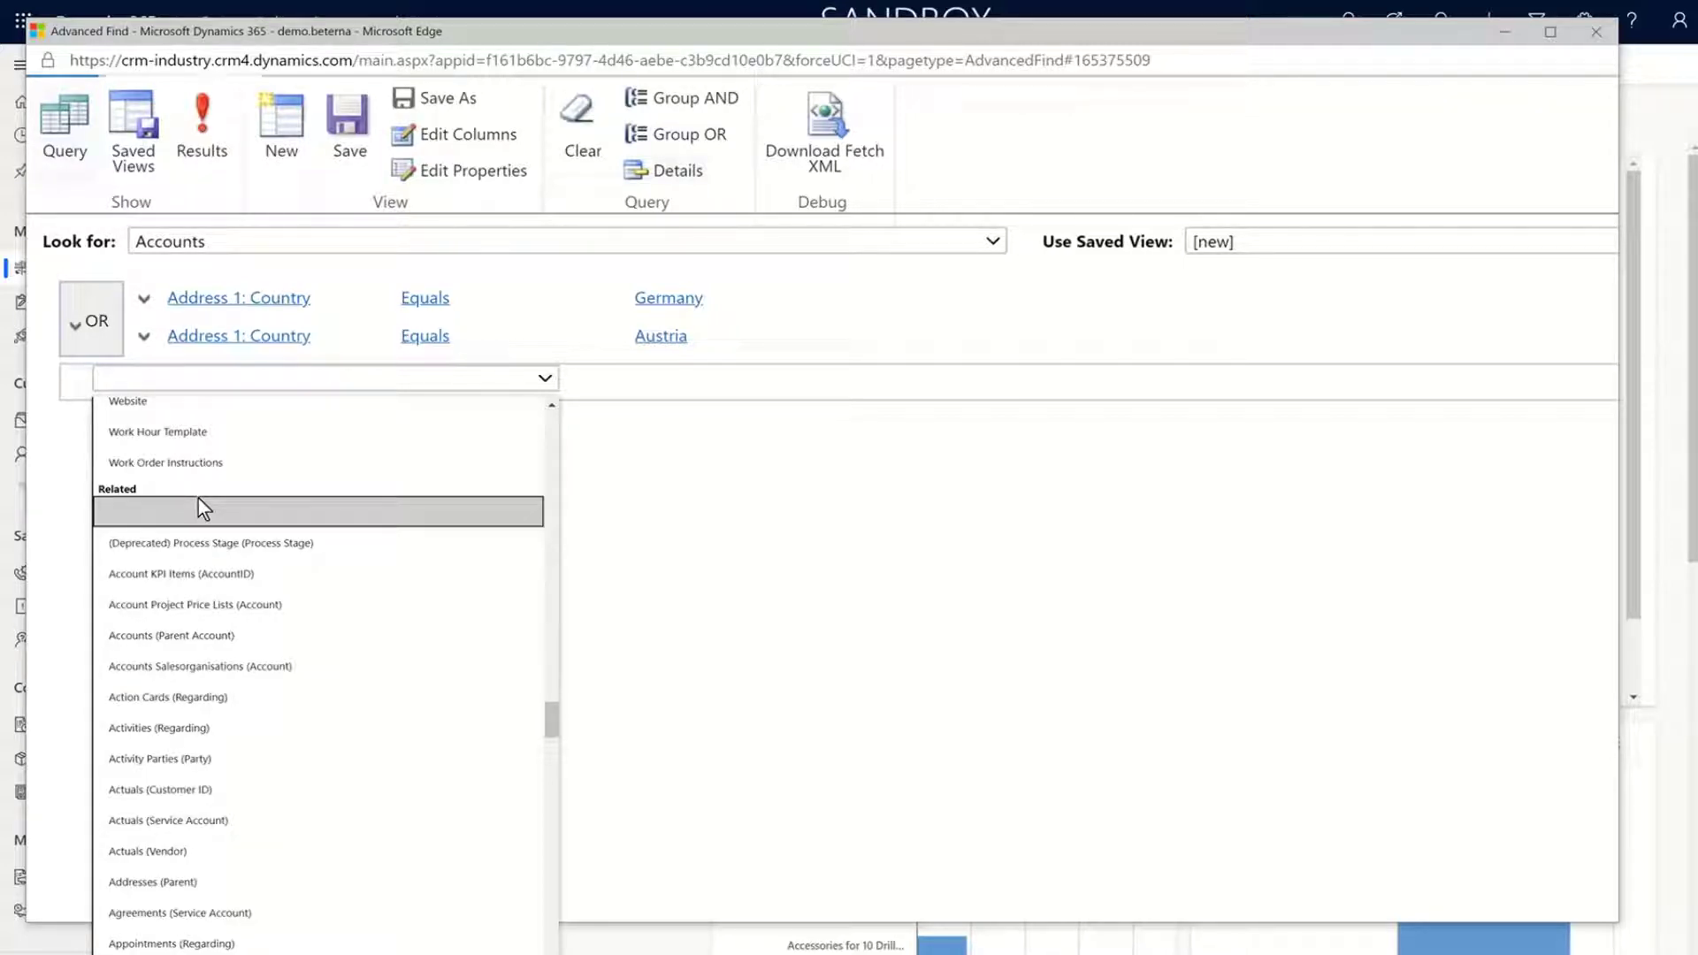
scroll(204, 790, down, 5)
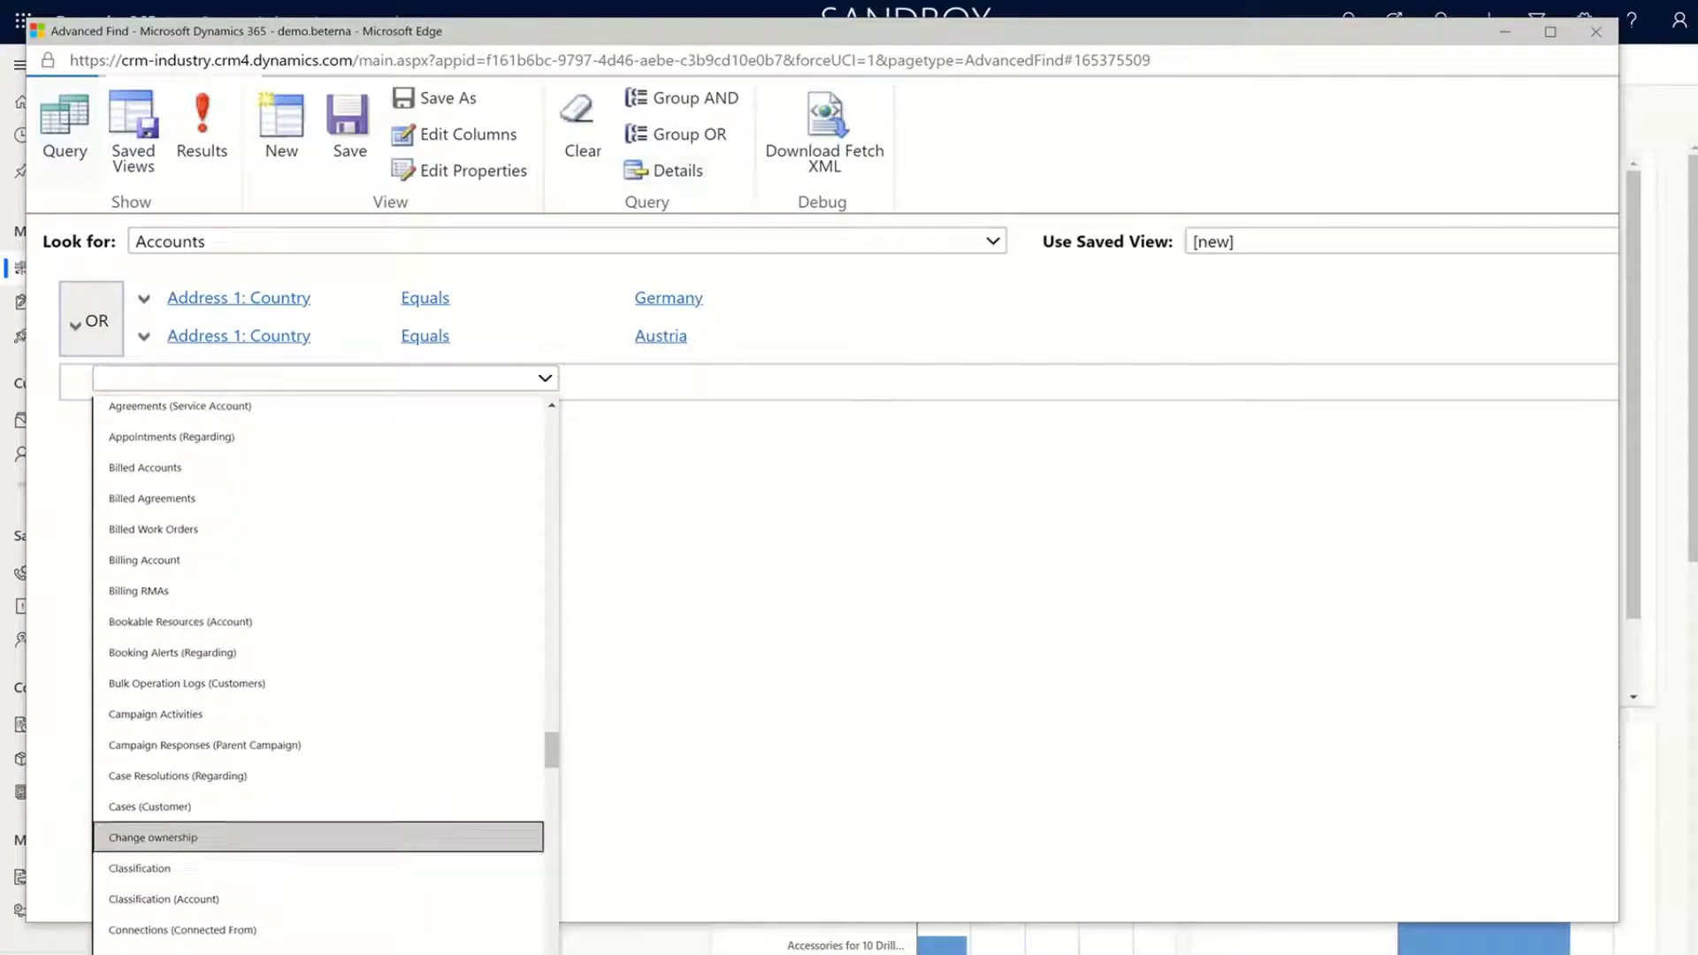
scroll(203, 836, down, 6)
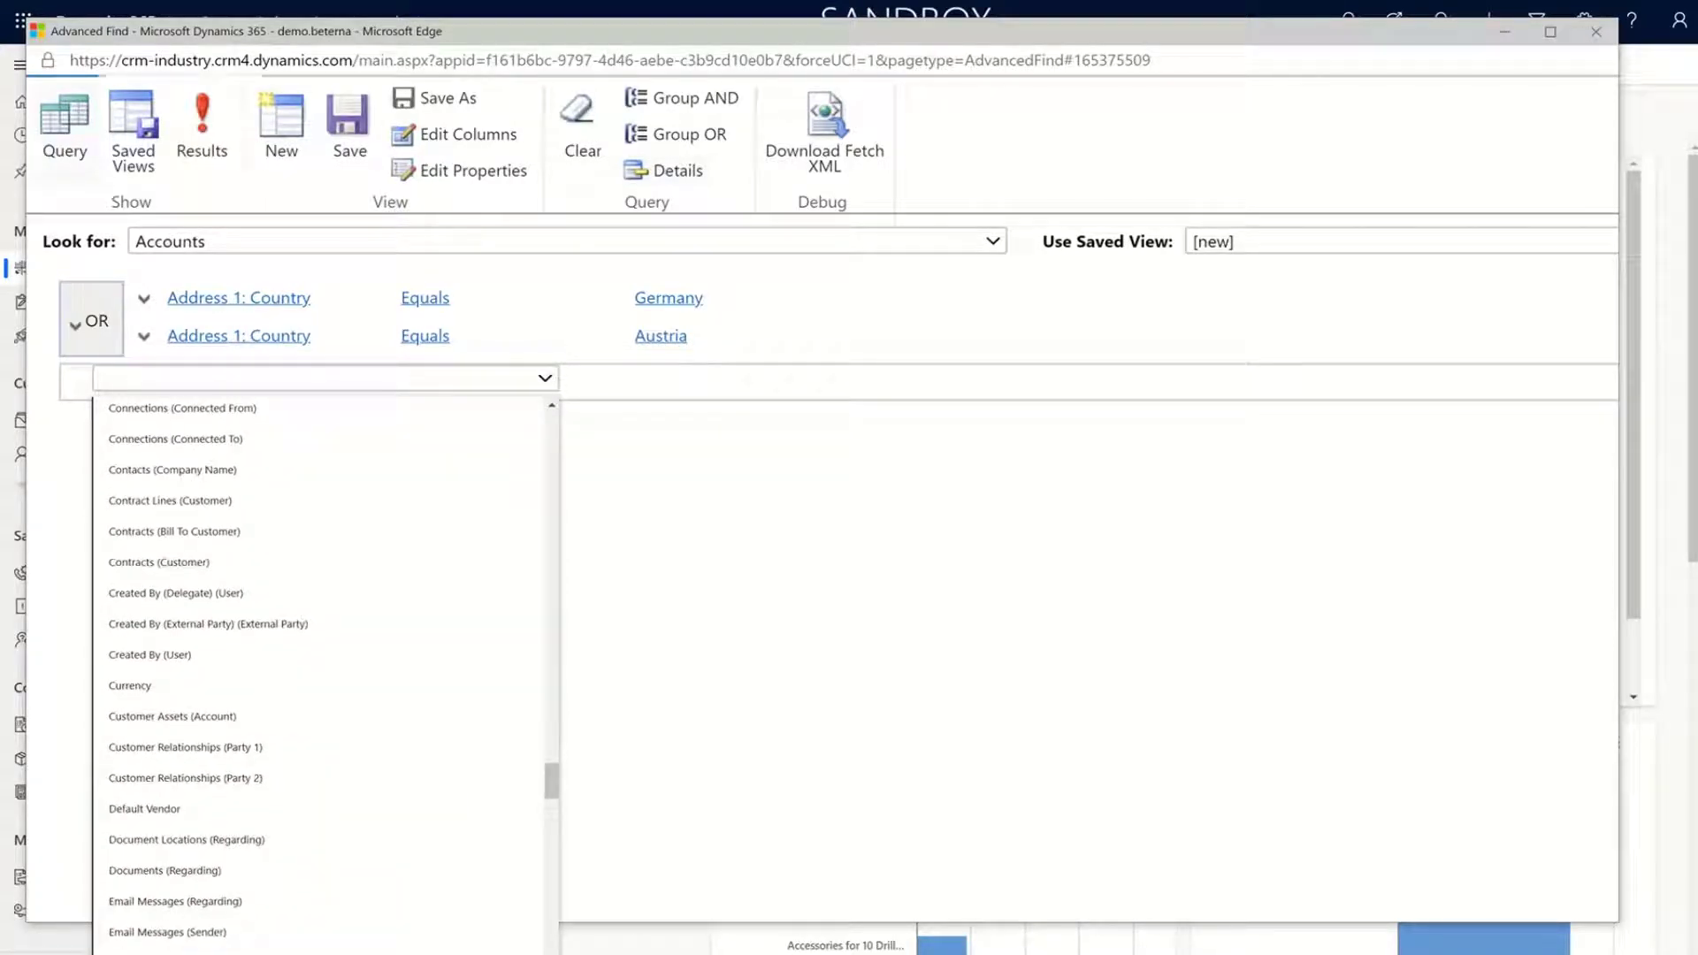
scroll(203, 752, down, 12)
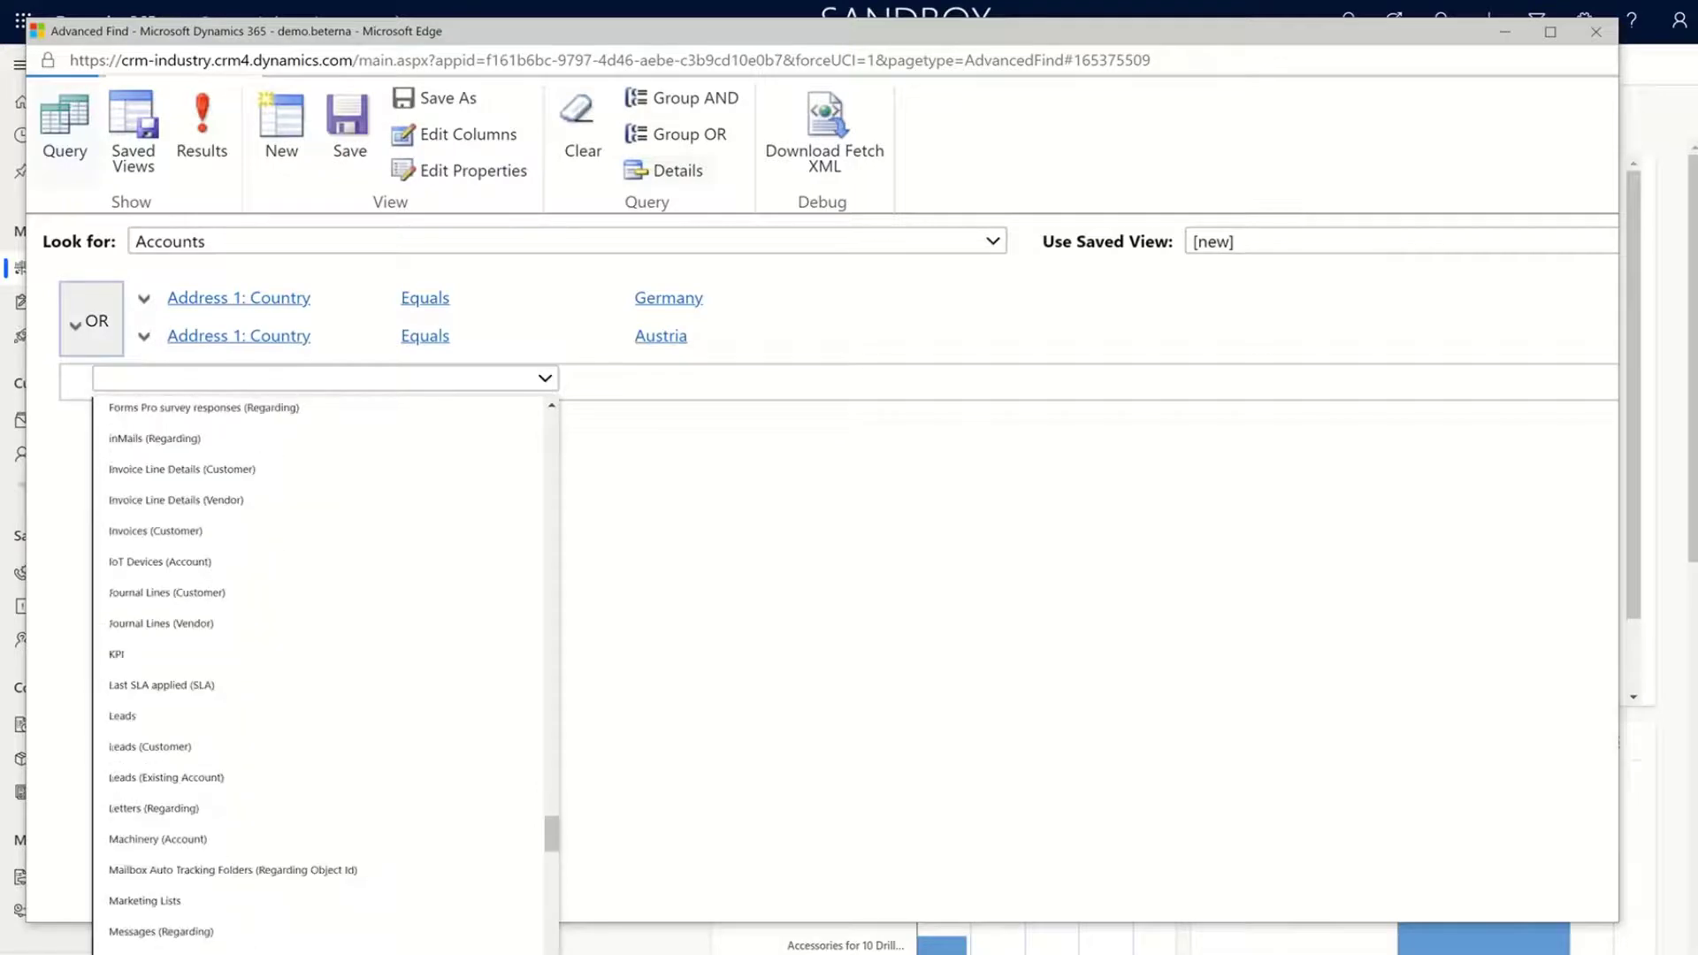
scroll(318, 672, down, 3)
scroll(319, 672, up, 2)
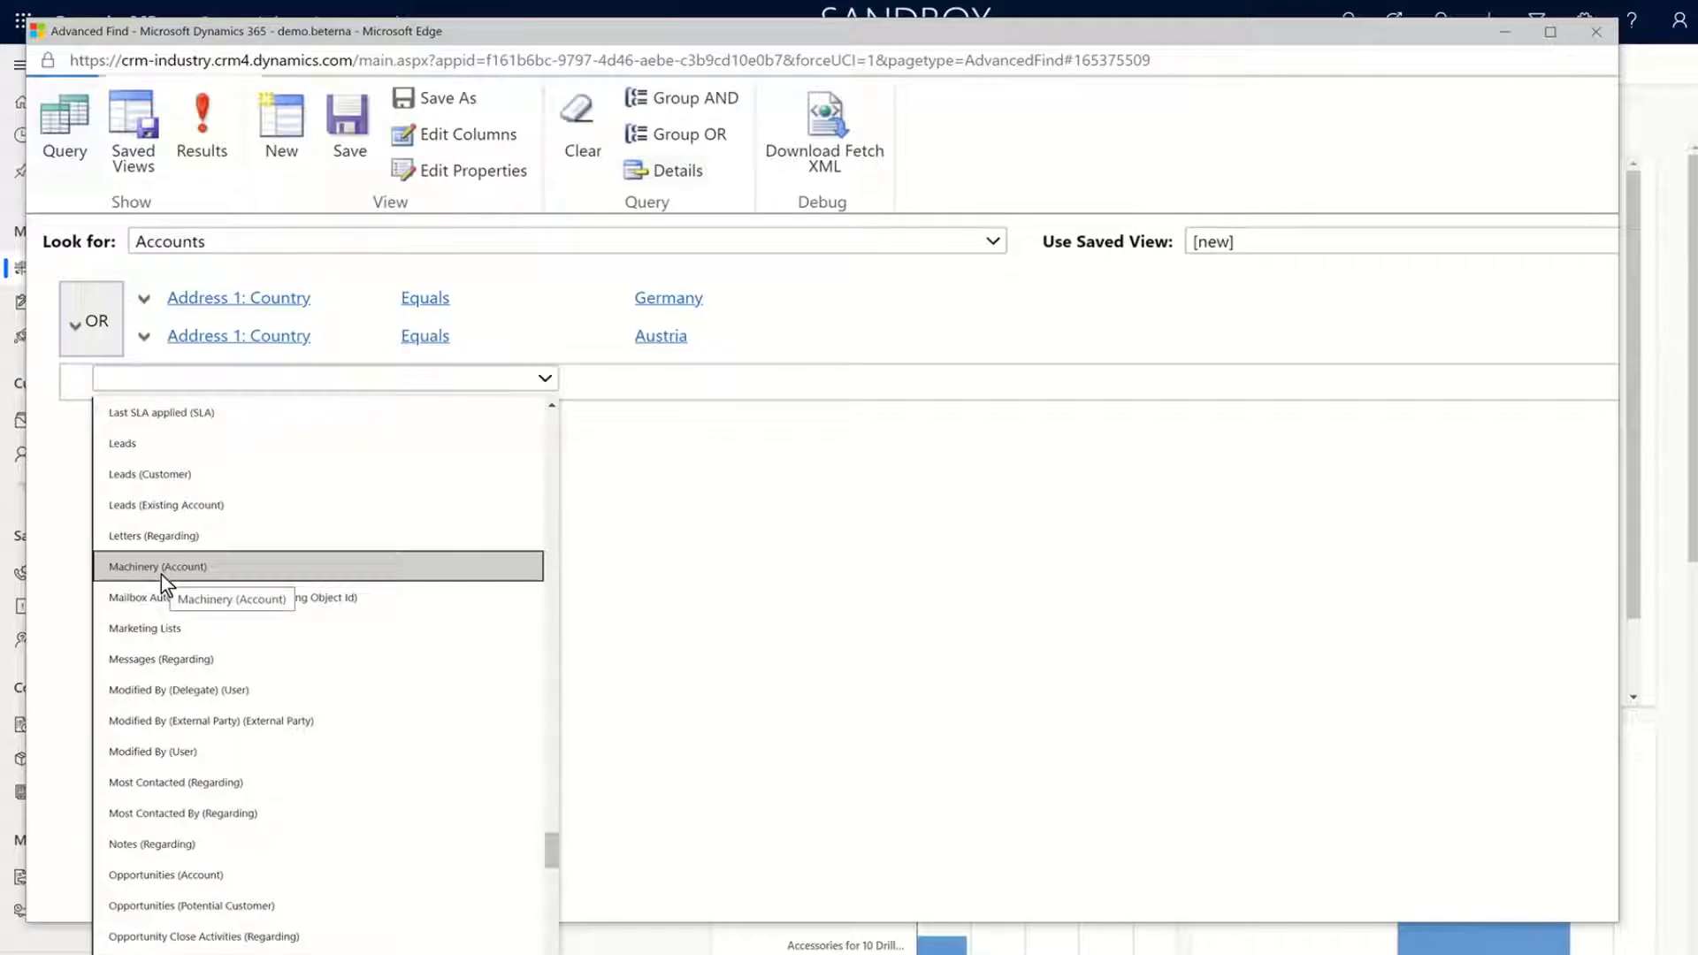
click(161, 566)
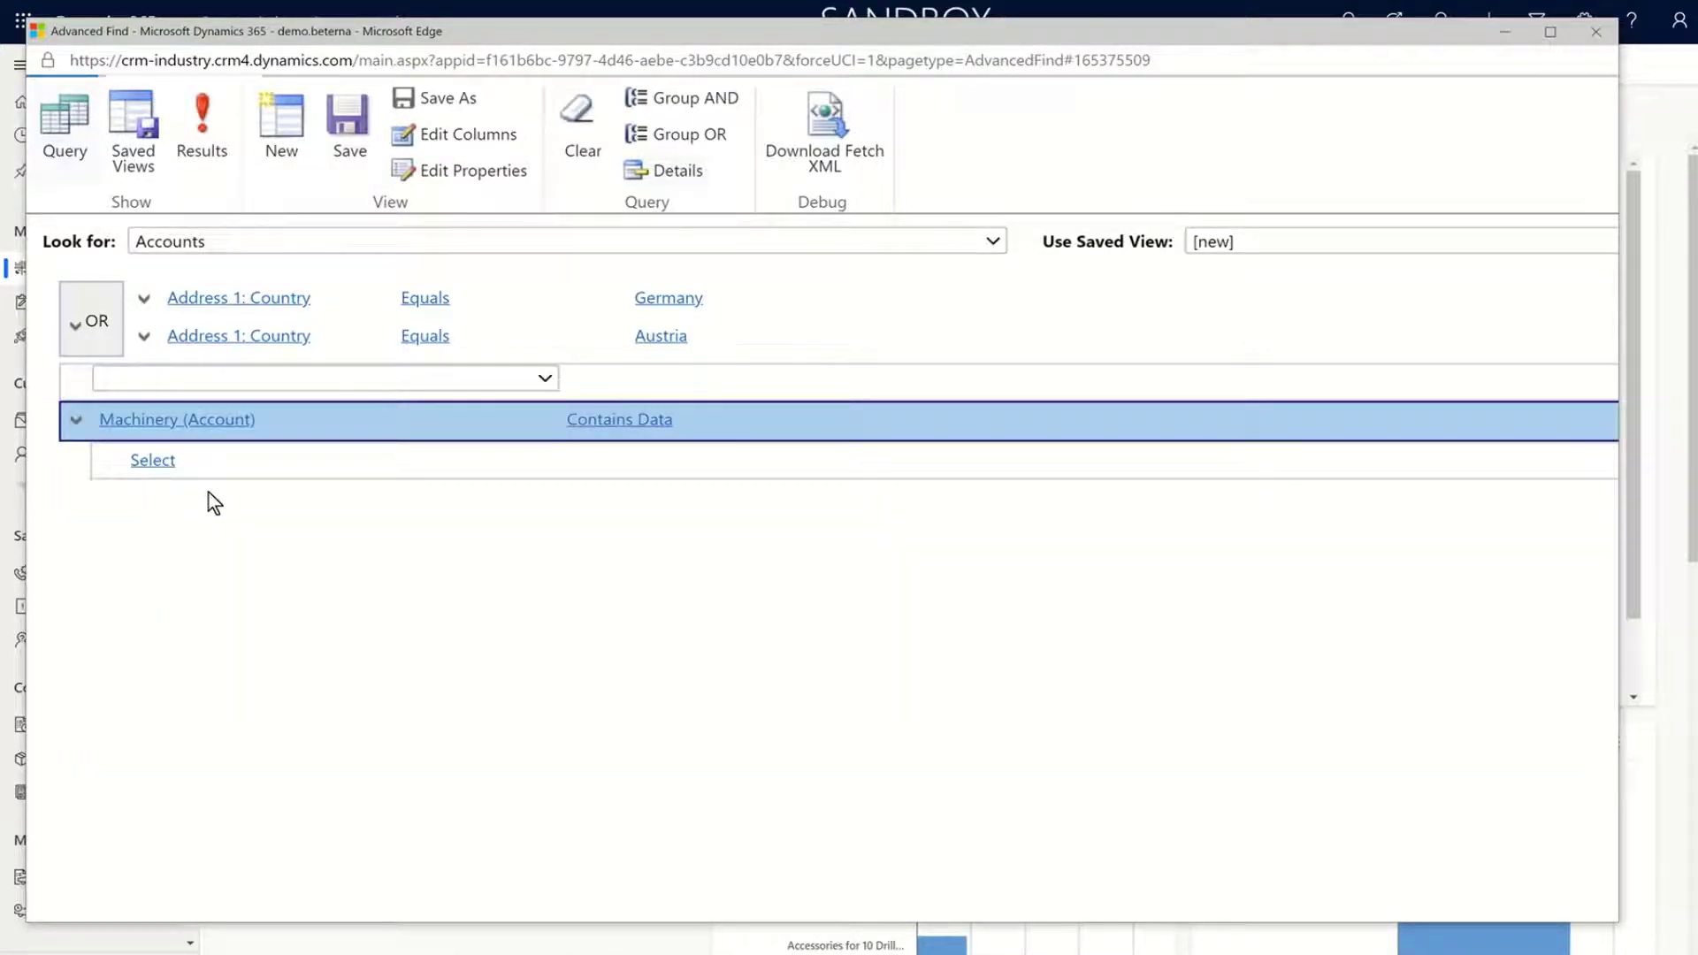
Add a condition under the related Machinery (Account) entity that Type equals Own machine
mouse_move(633, 417)
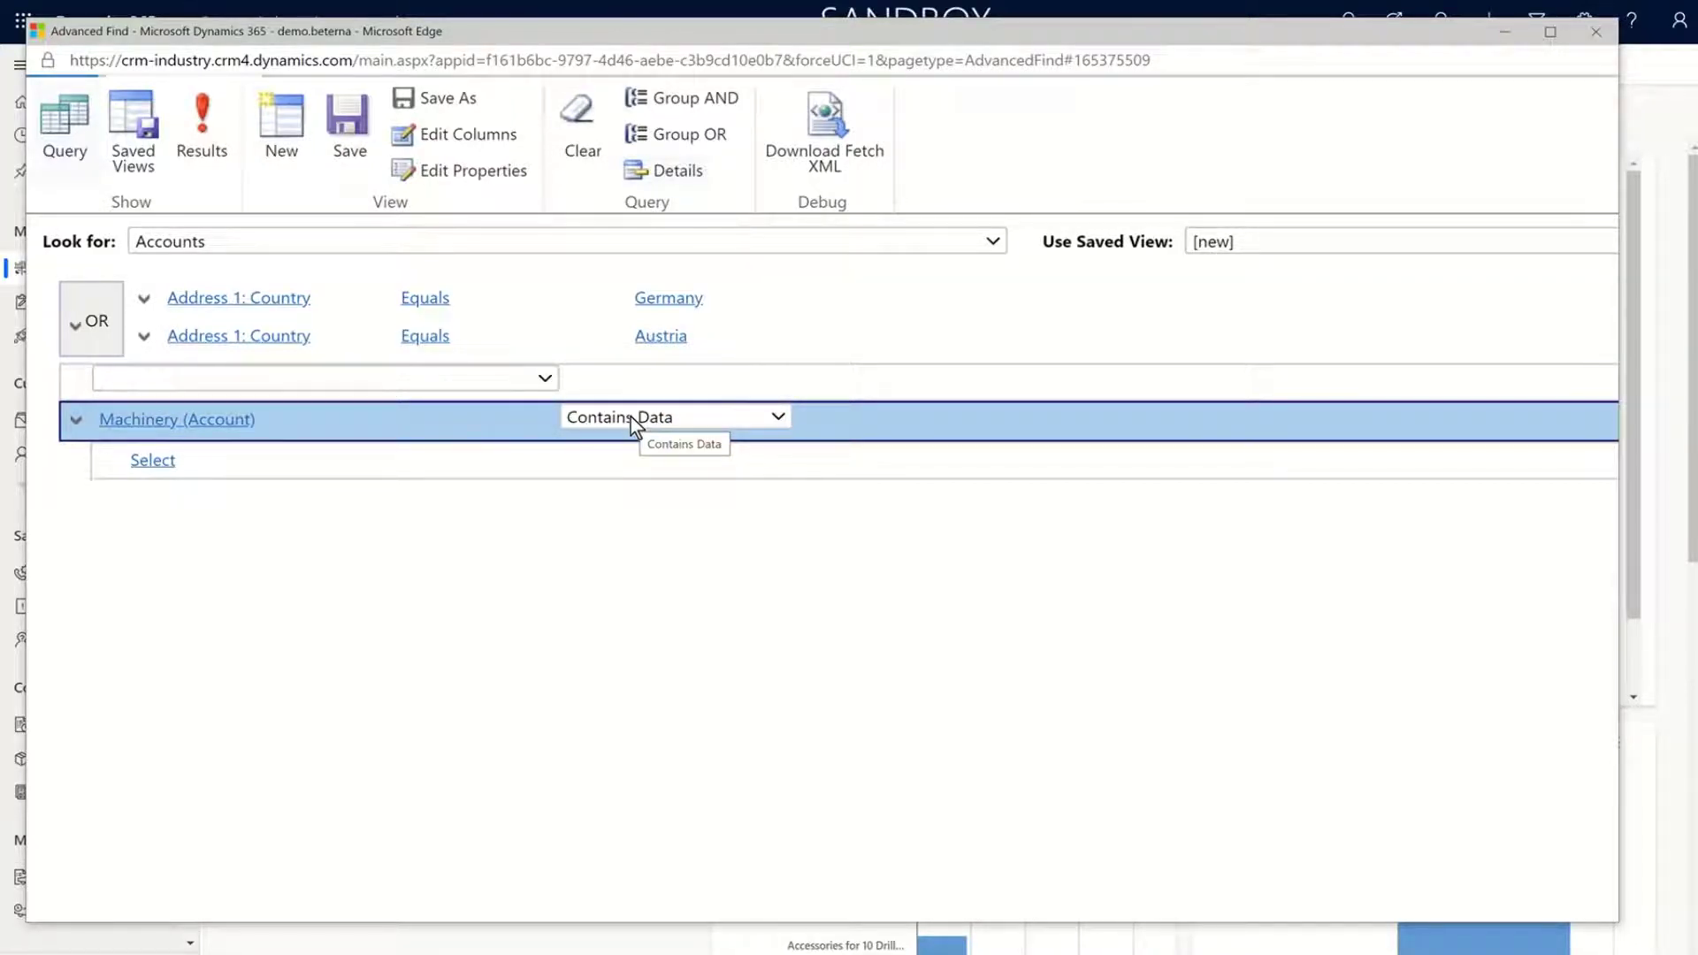
click(242, 466)
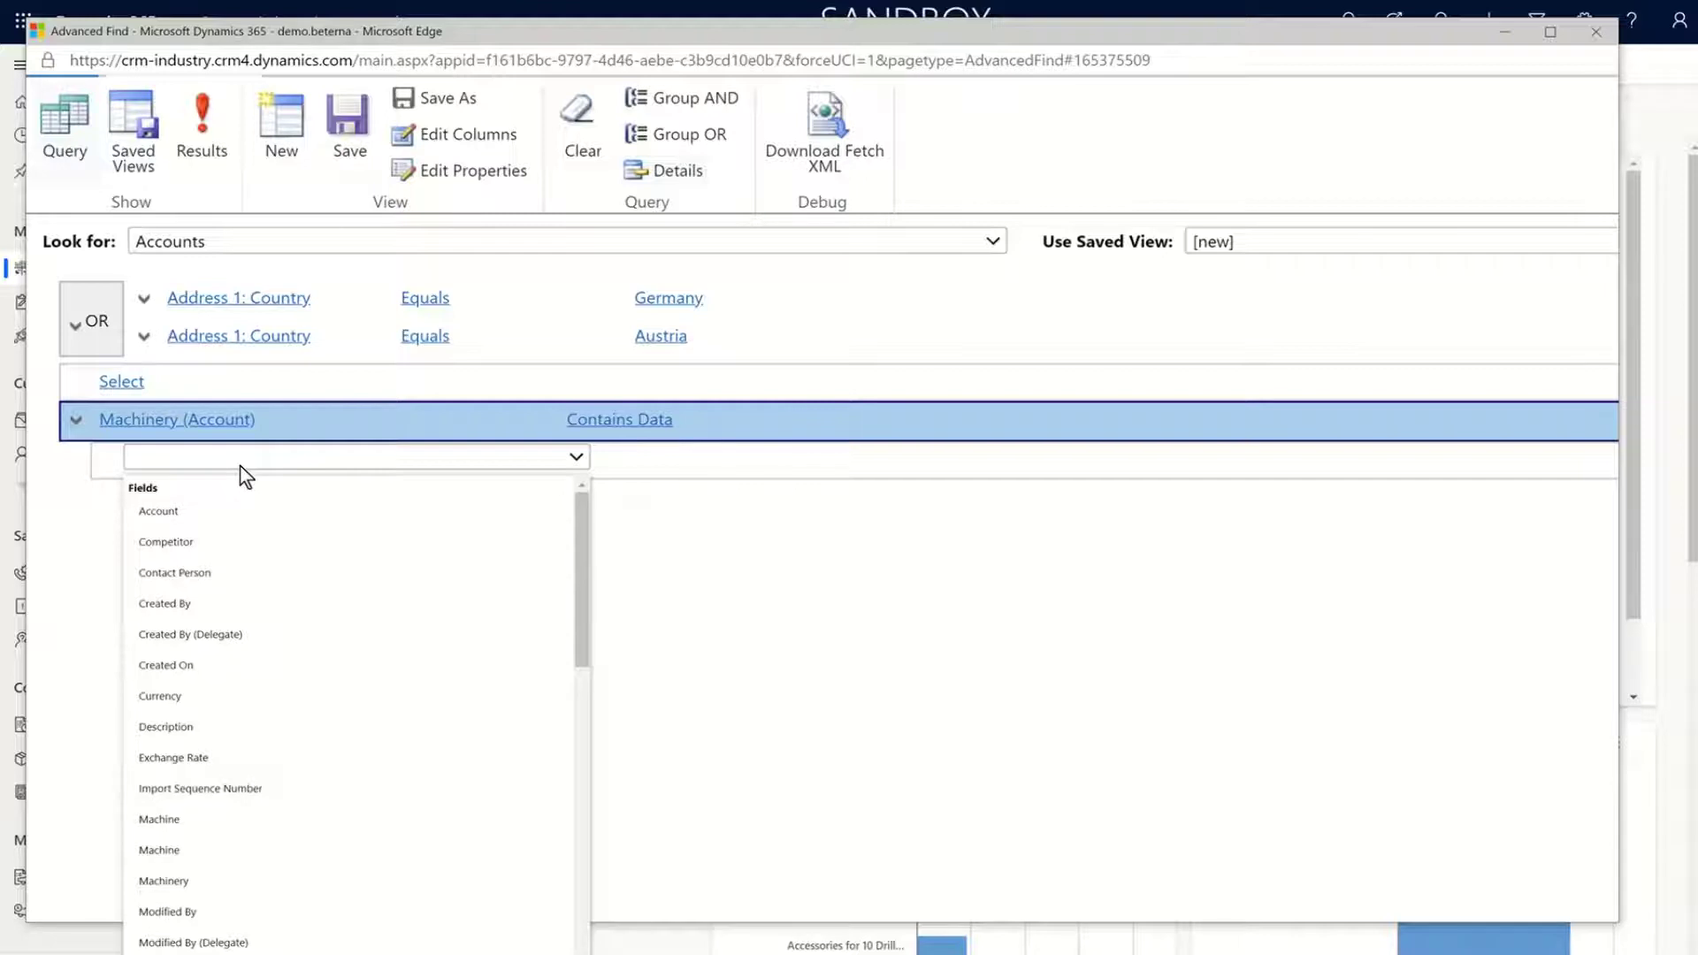
scroll(221, 694, down, 7)
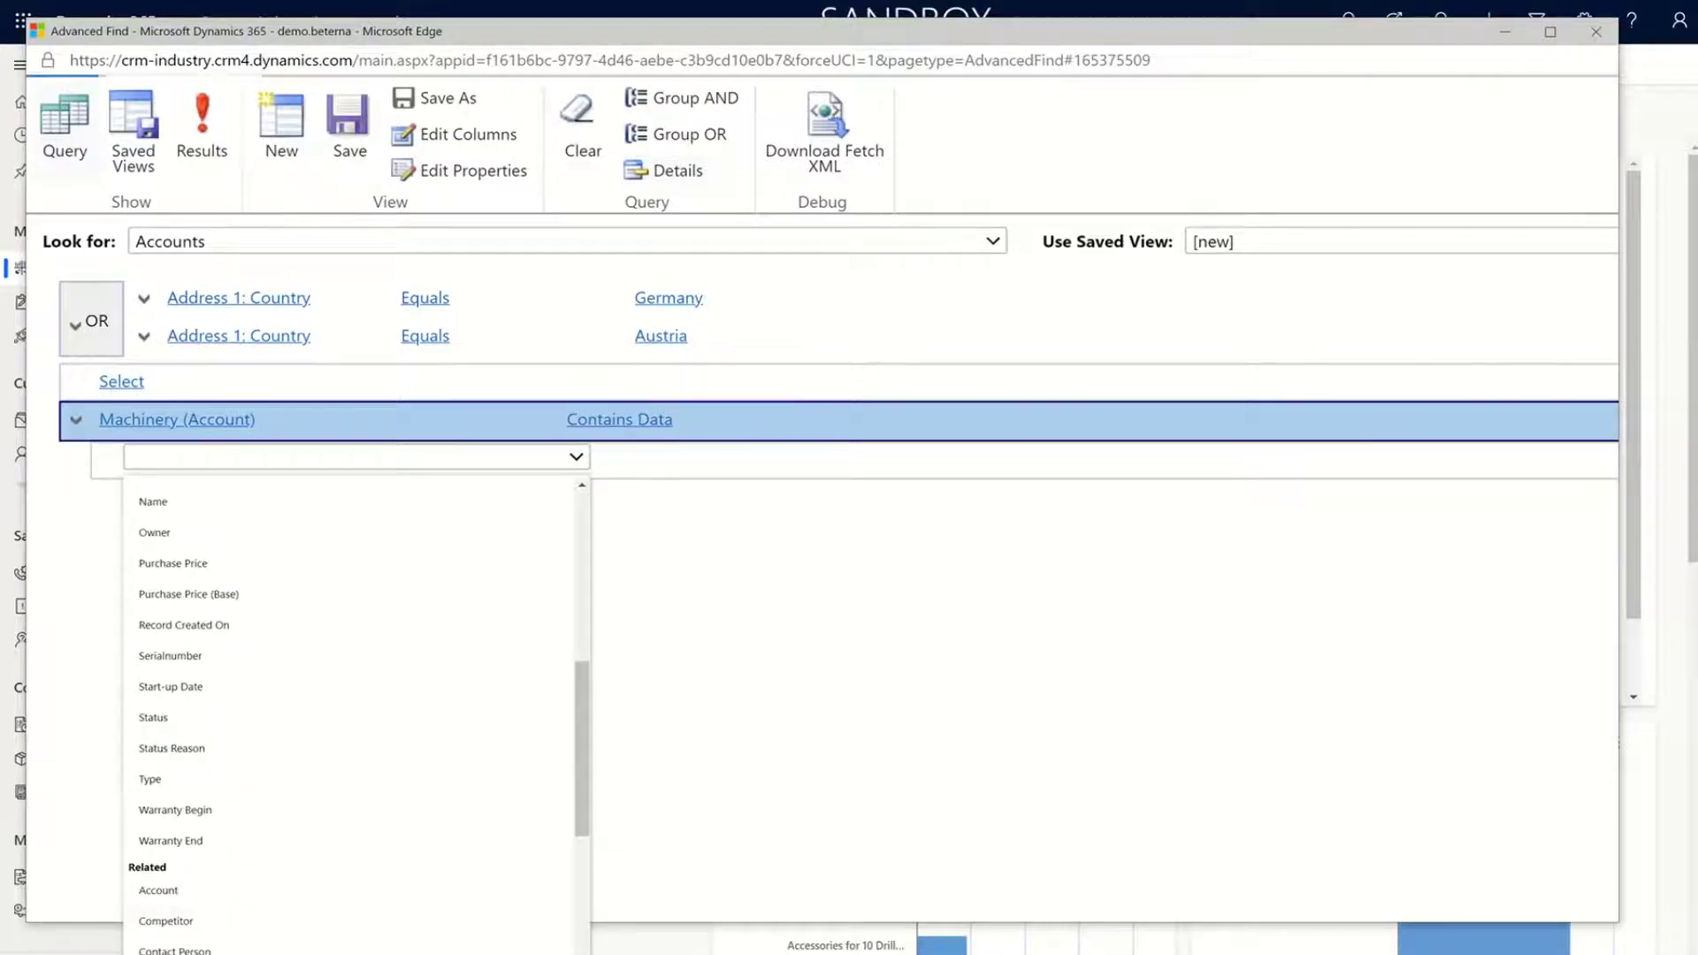
scroll(221, 595, up, 1)
scroll(221, 595, down, 1)
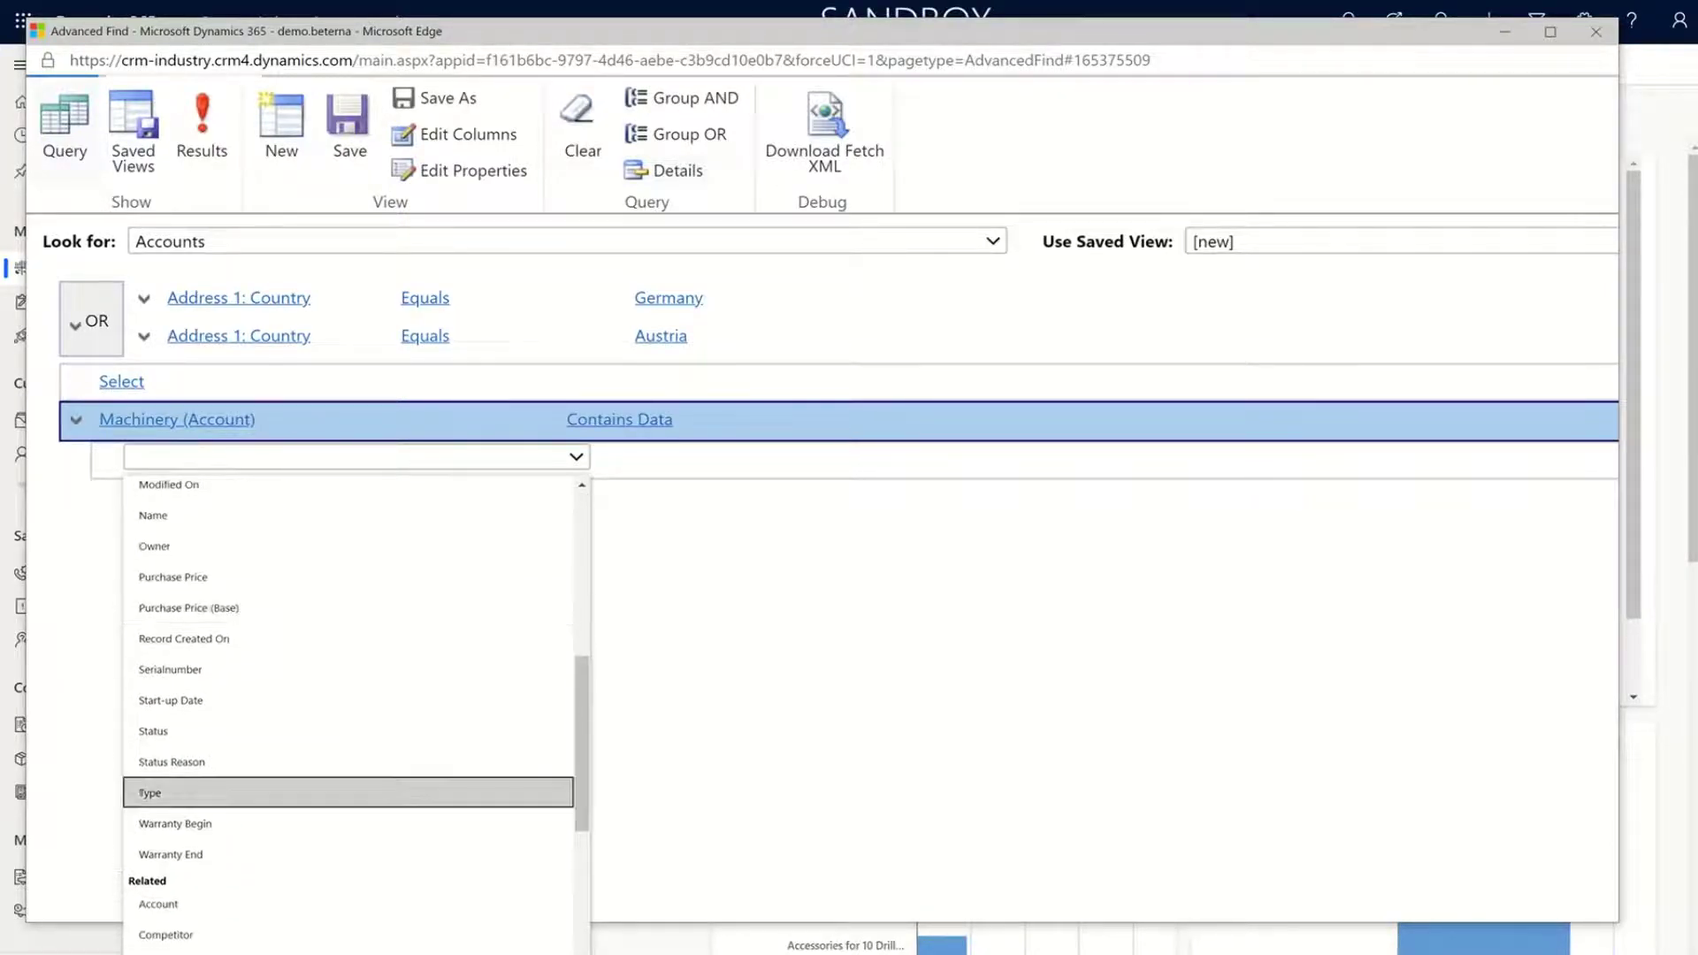
click(221, 792)
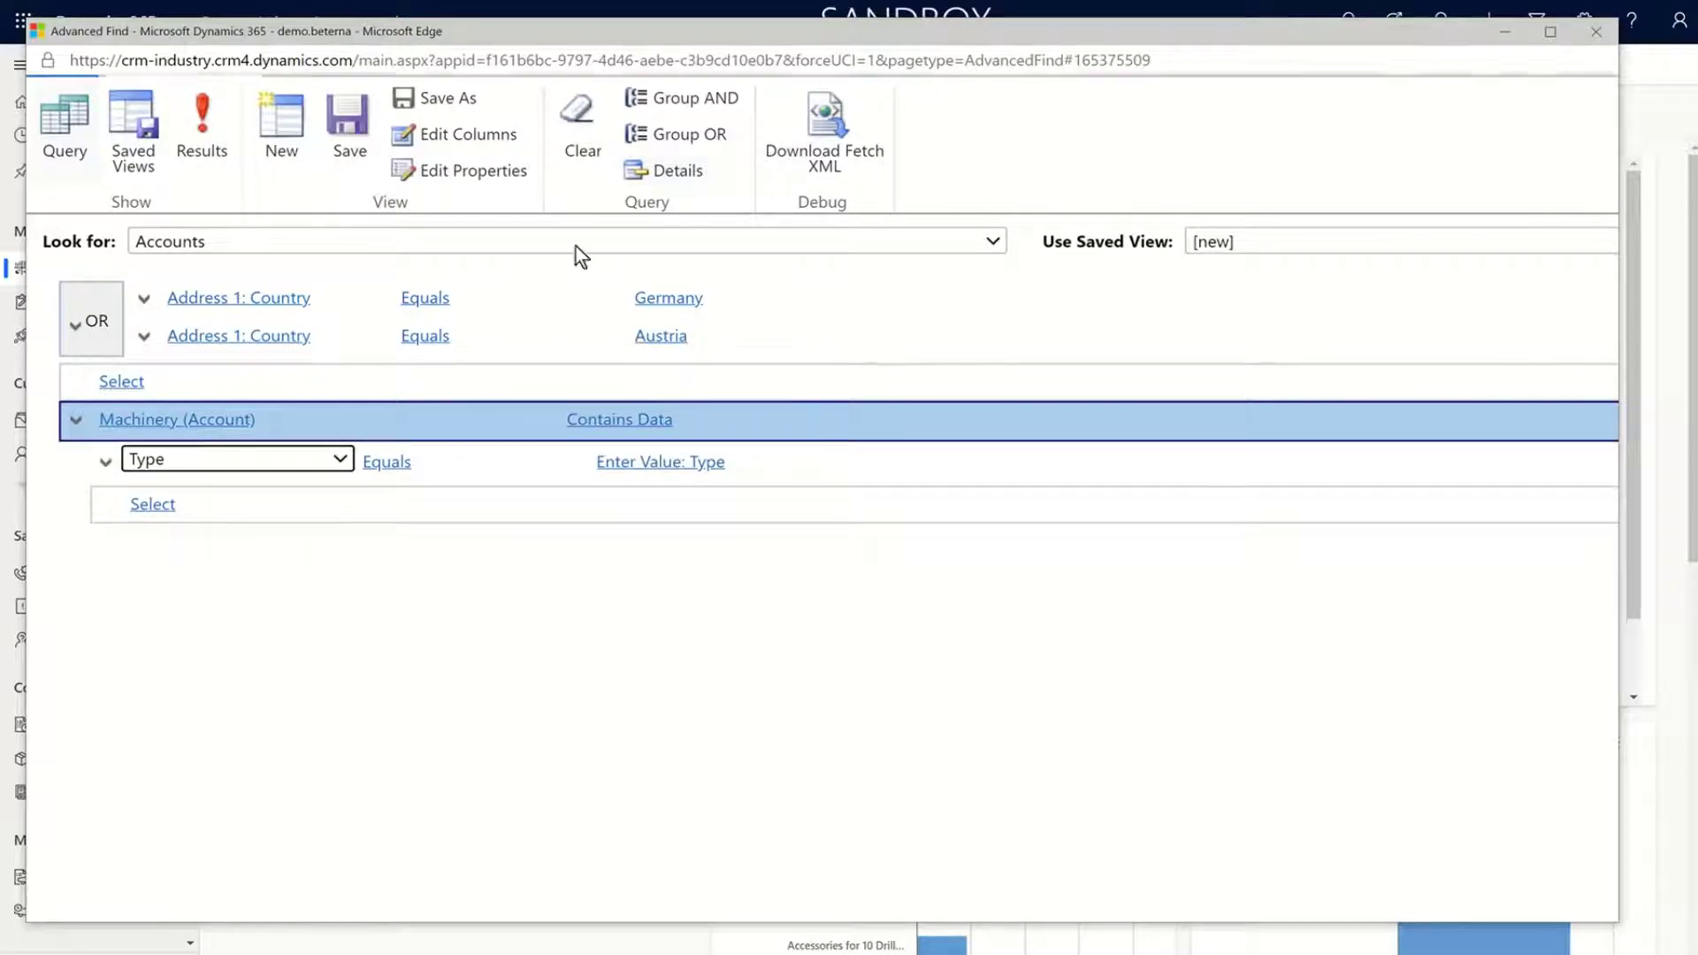
click(716, 458)
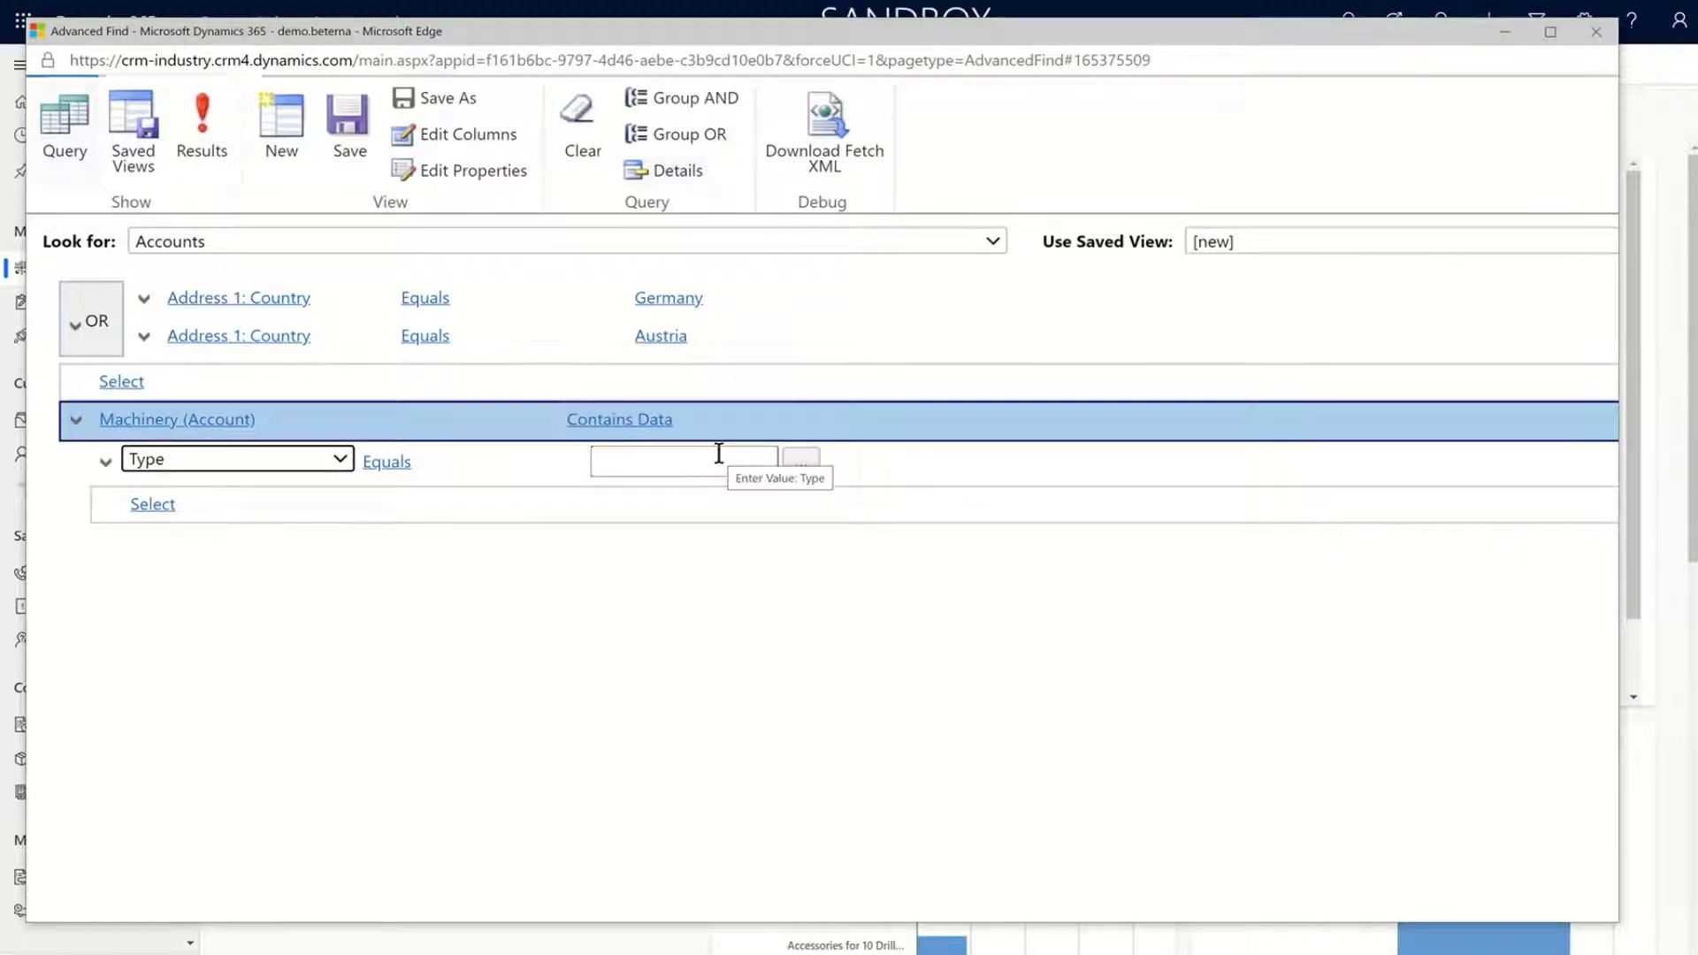
click(801, 462)
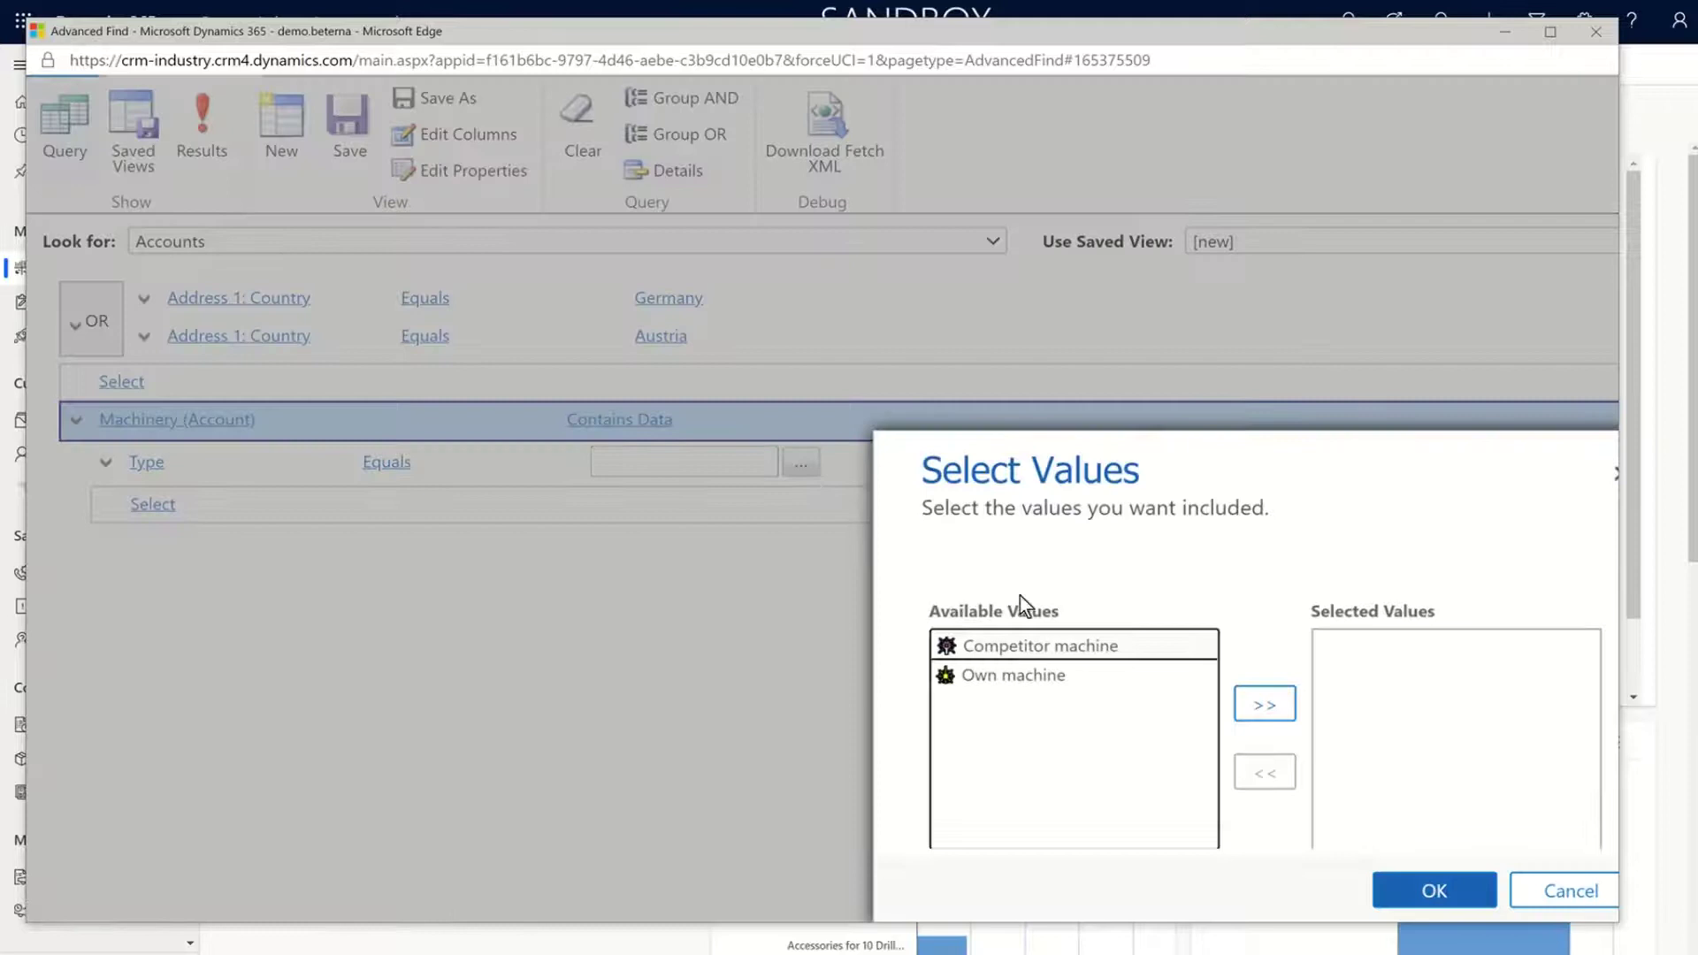
click(1074, 677)
click(1256, 699)
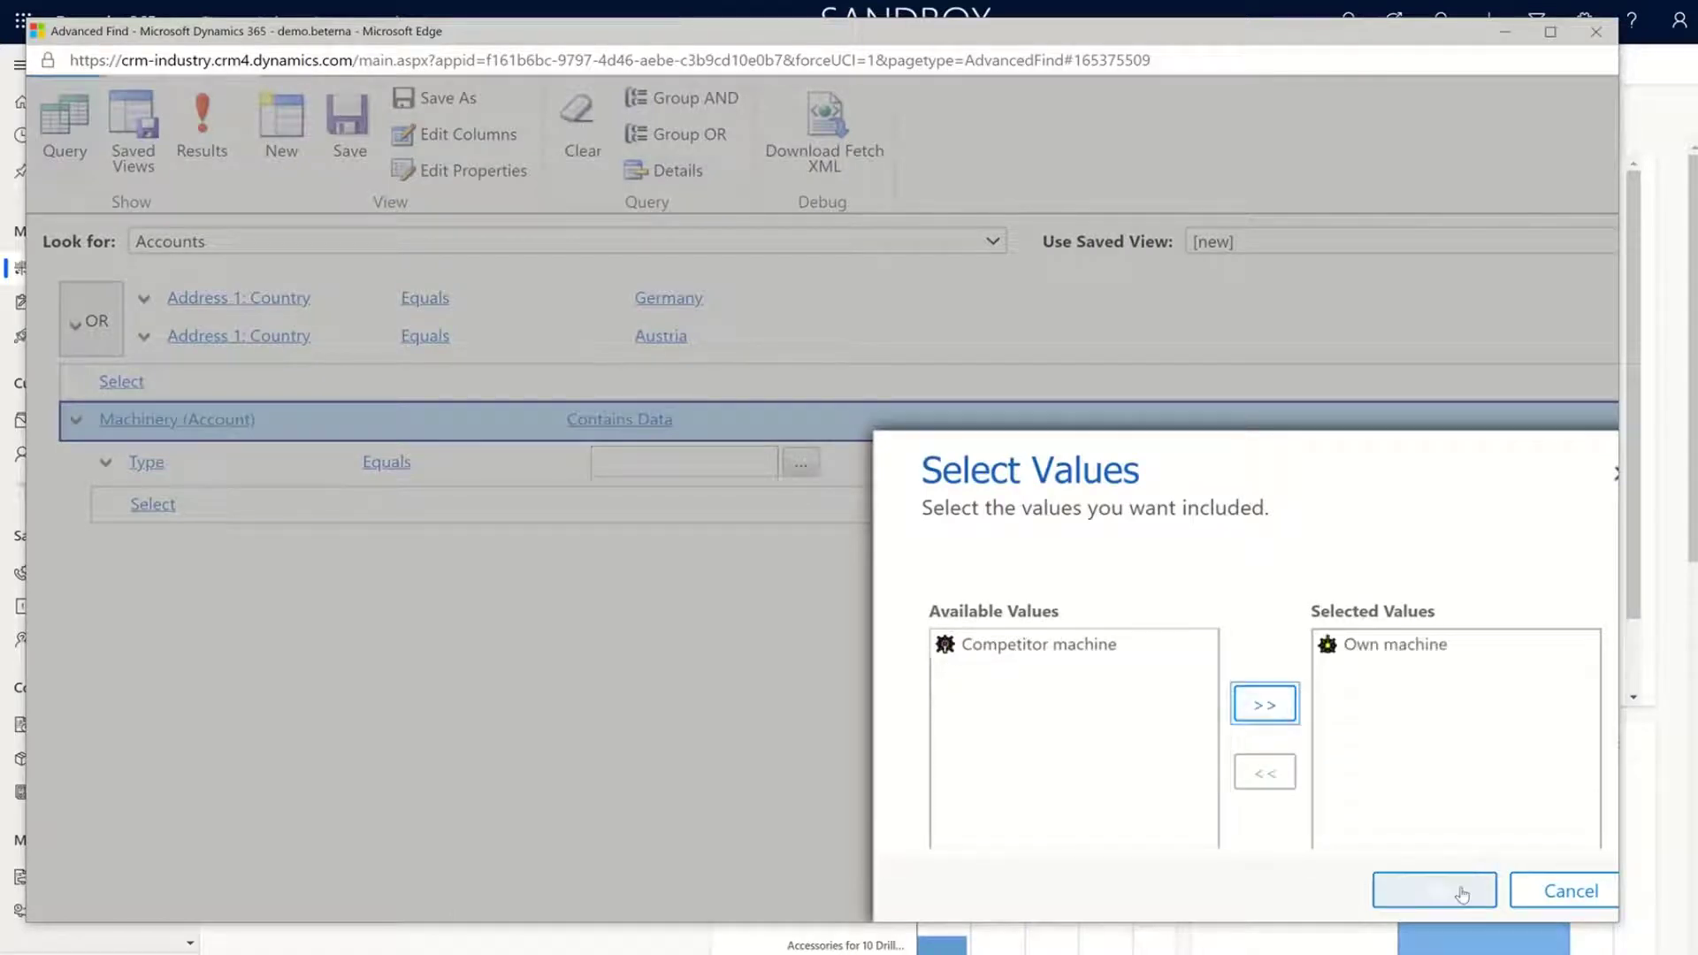
click(1415, 889)
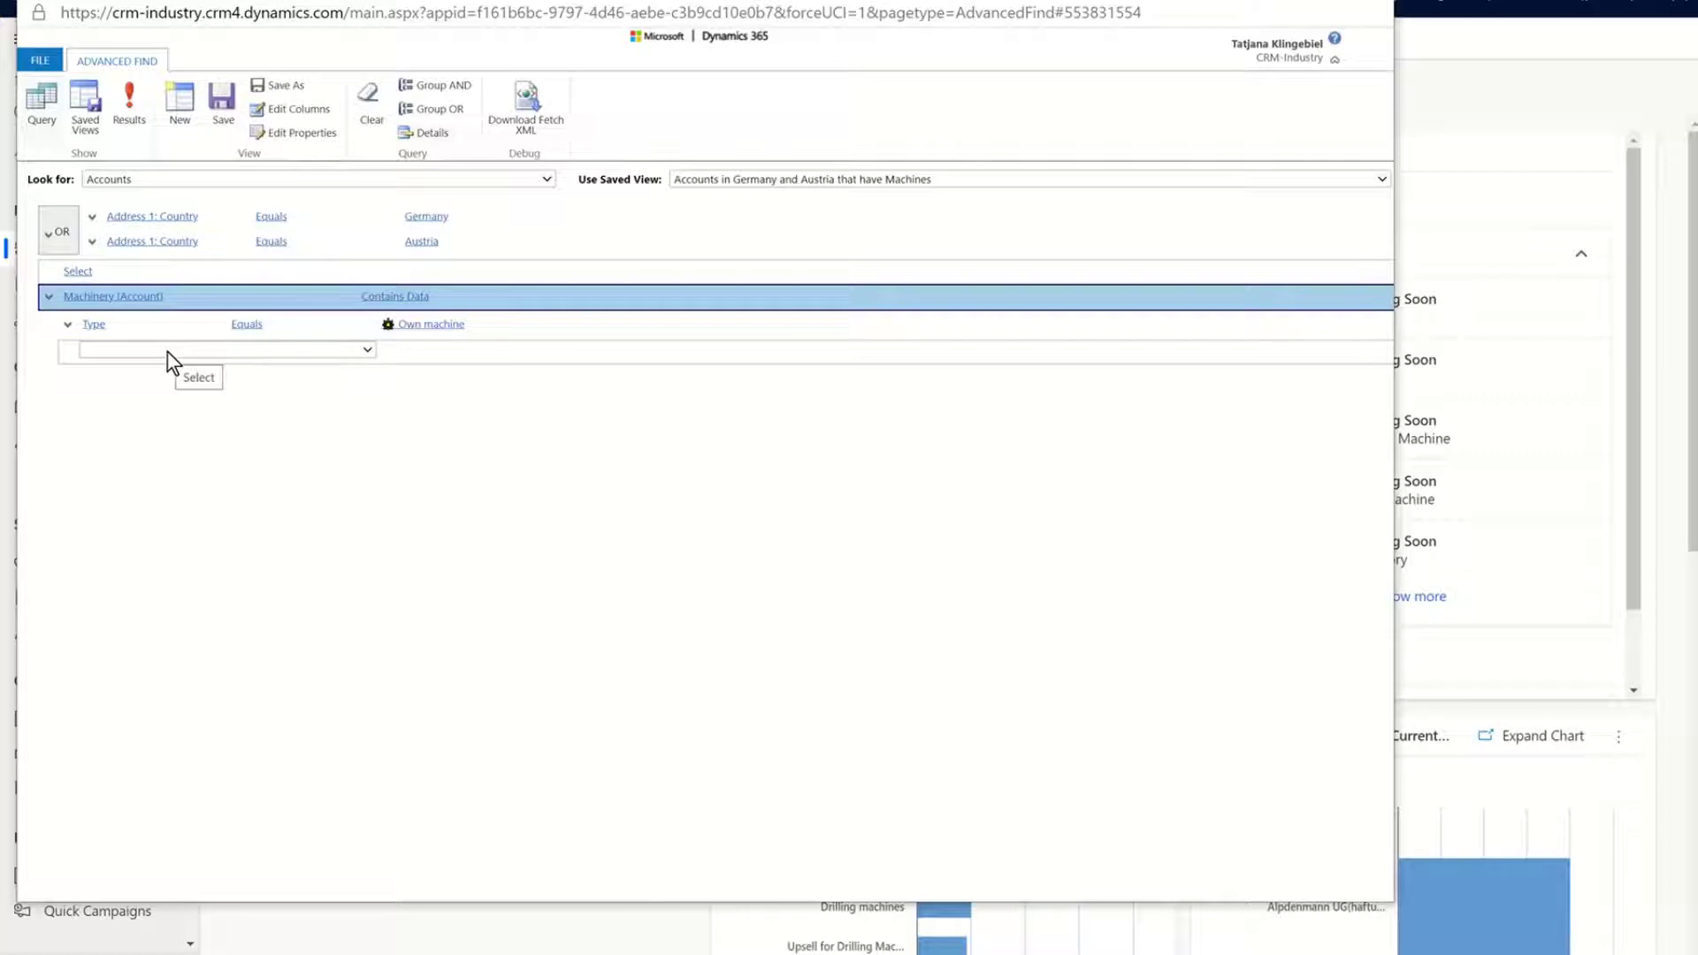
Add a Start-up Date condition under Machinery (Account) with the operator On or Before
click(172, 351)
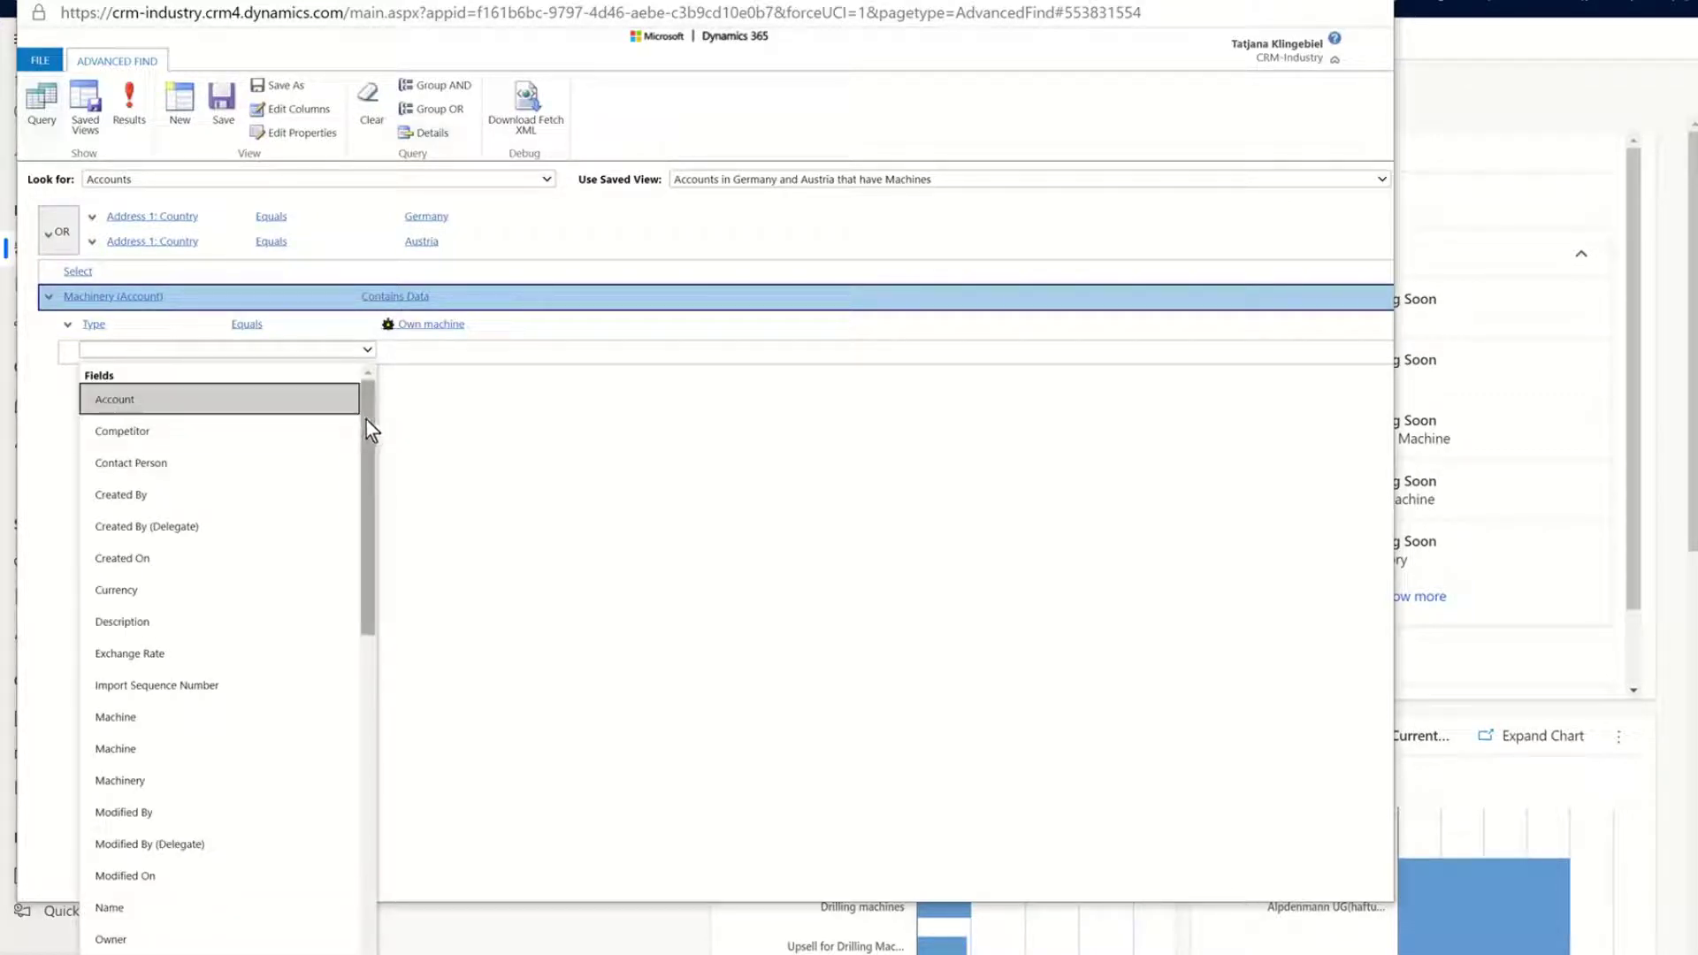
drag(364, 418, 357, 639)
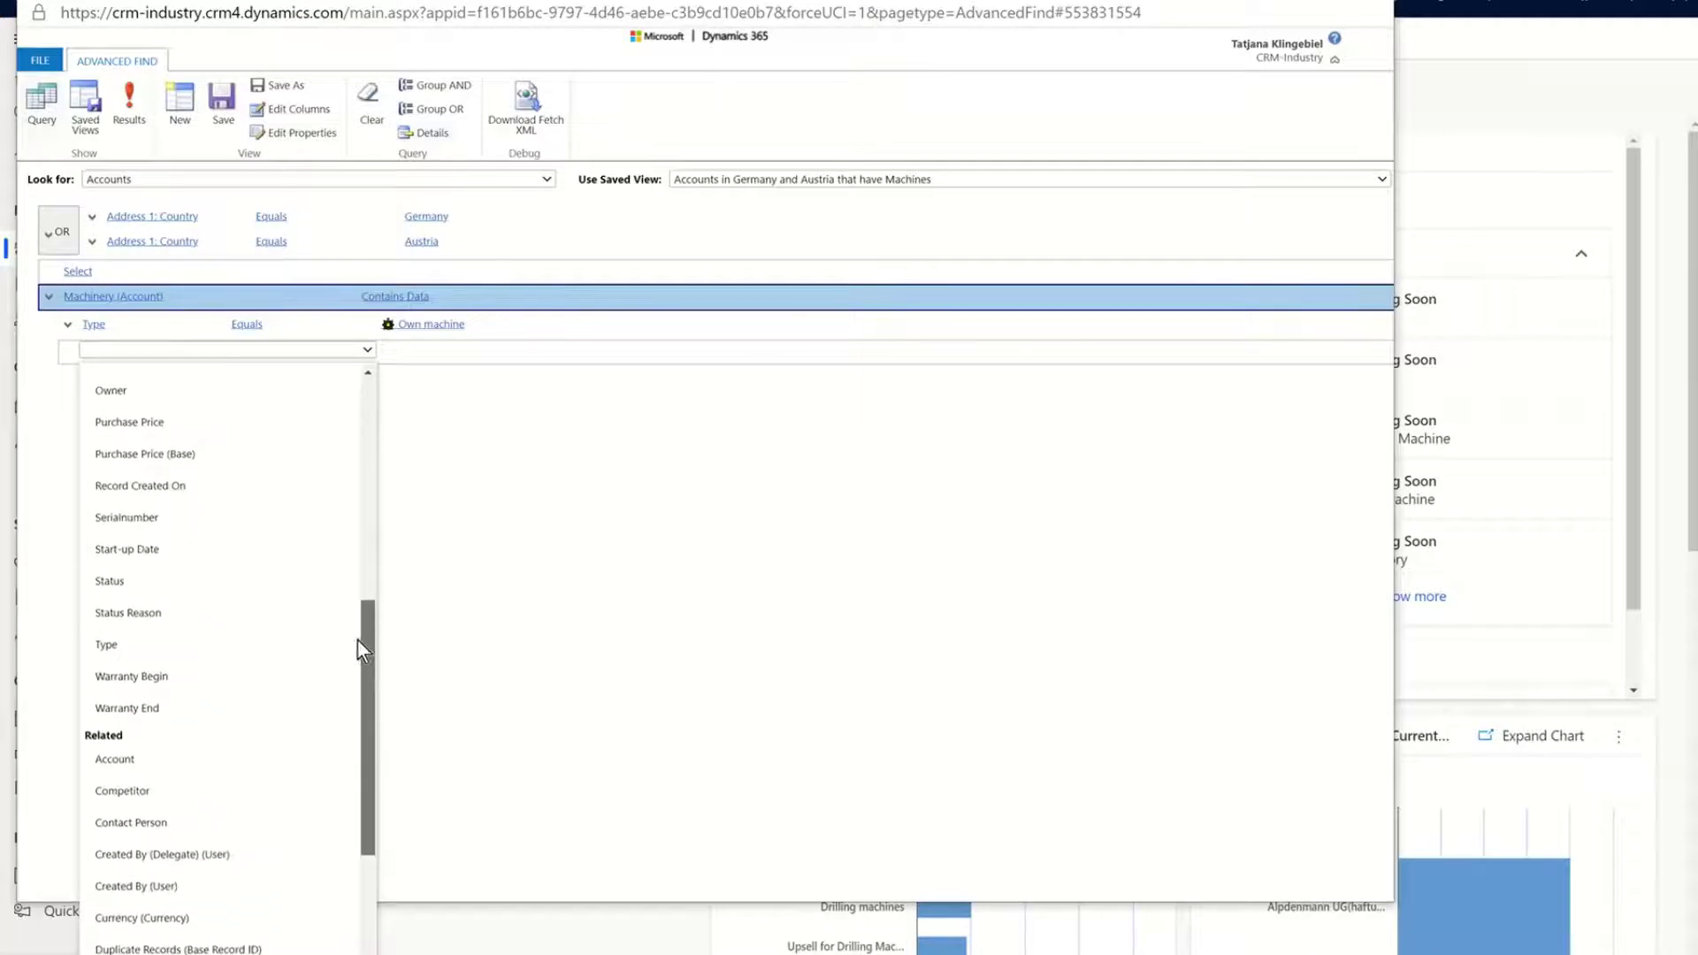
click(227, 552)
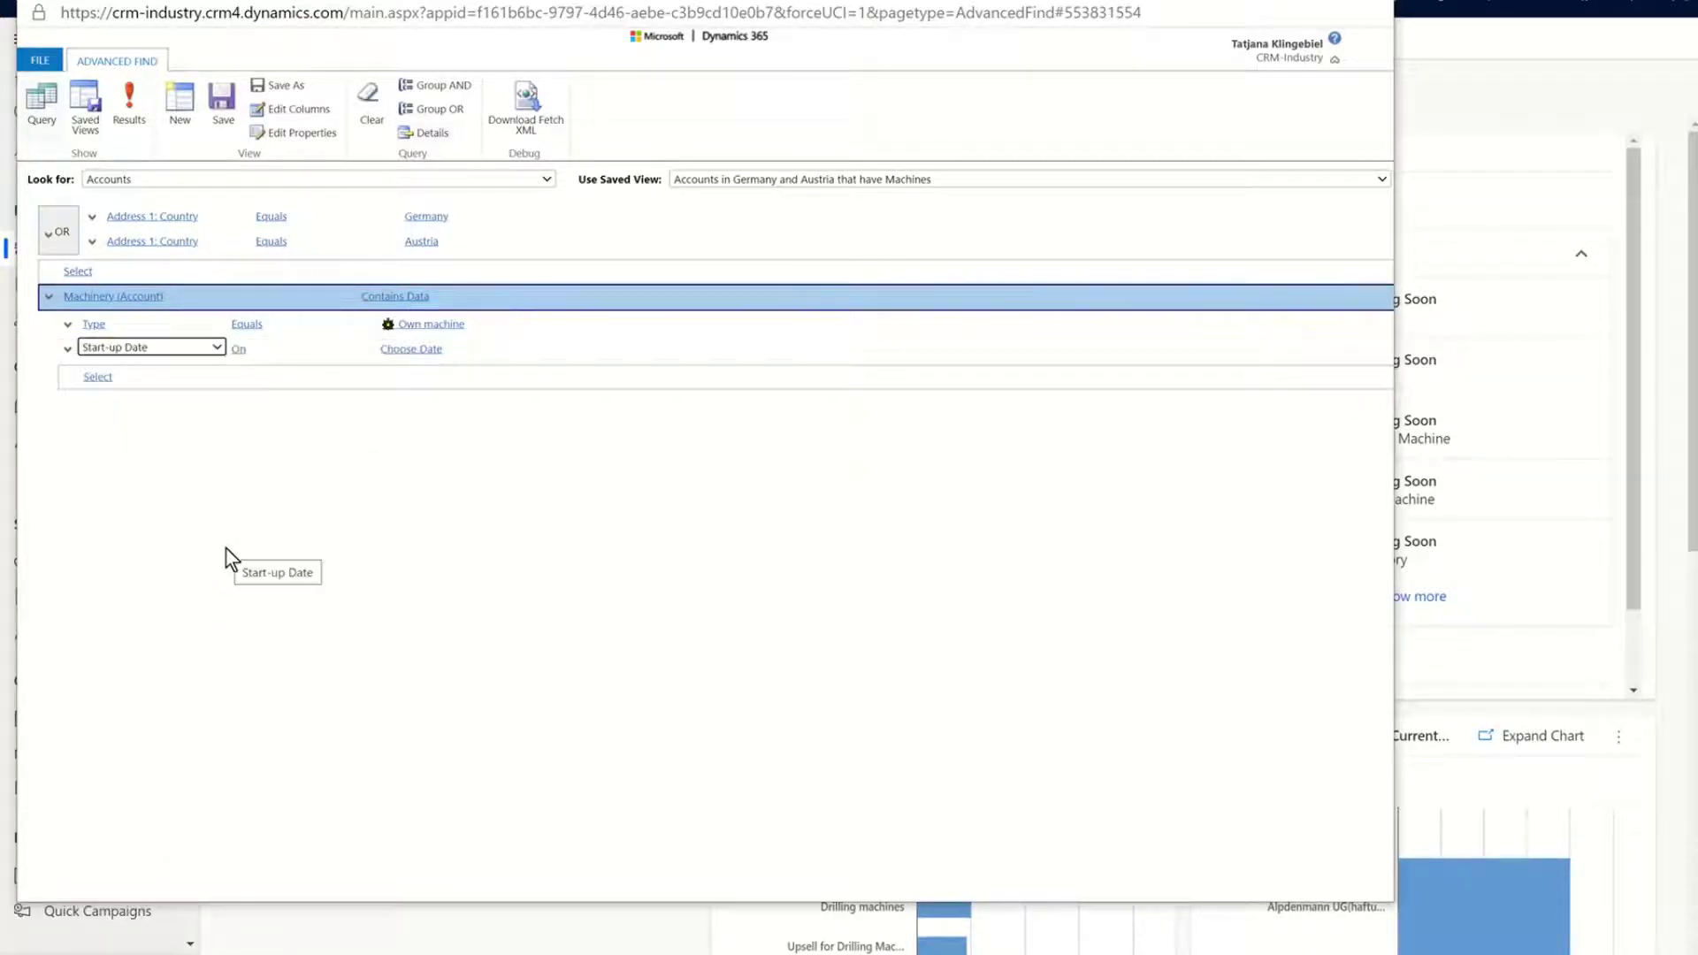
click(252, 355)
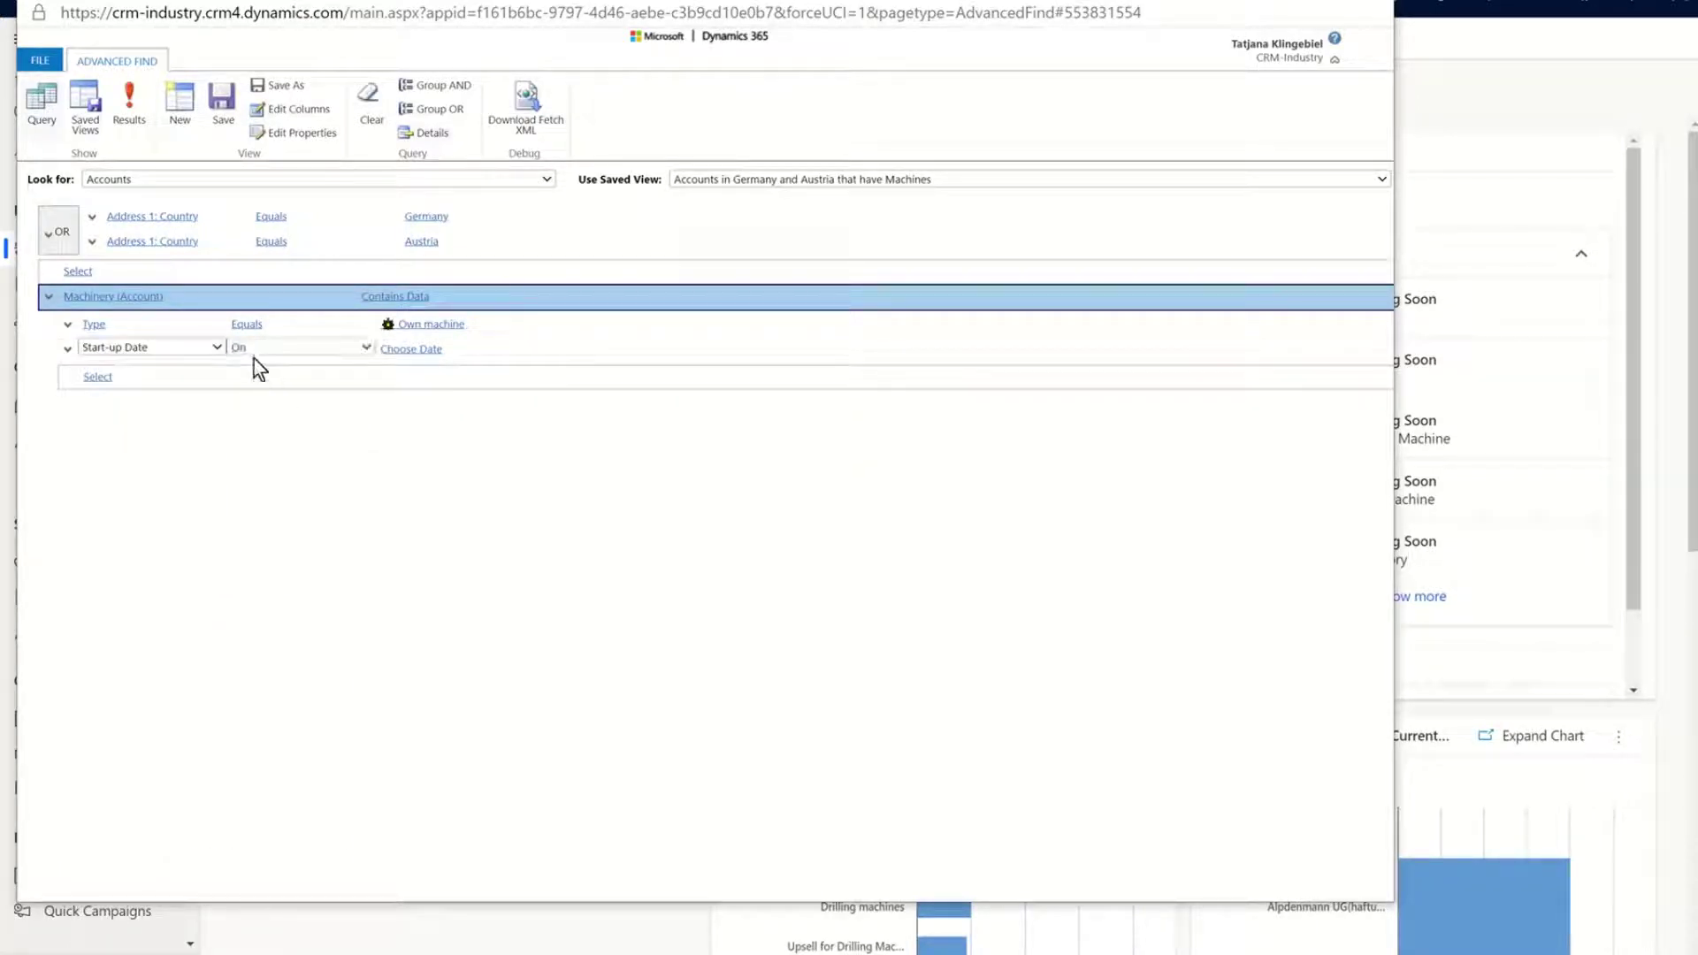
click(278, 349)
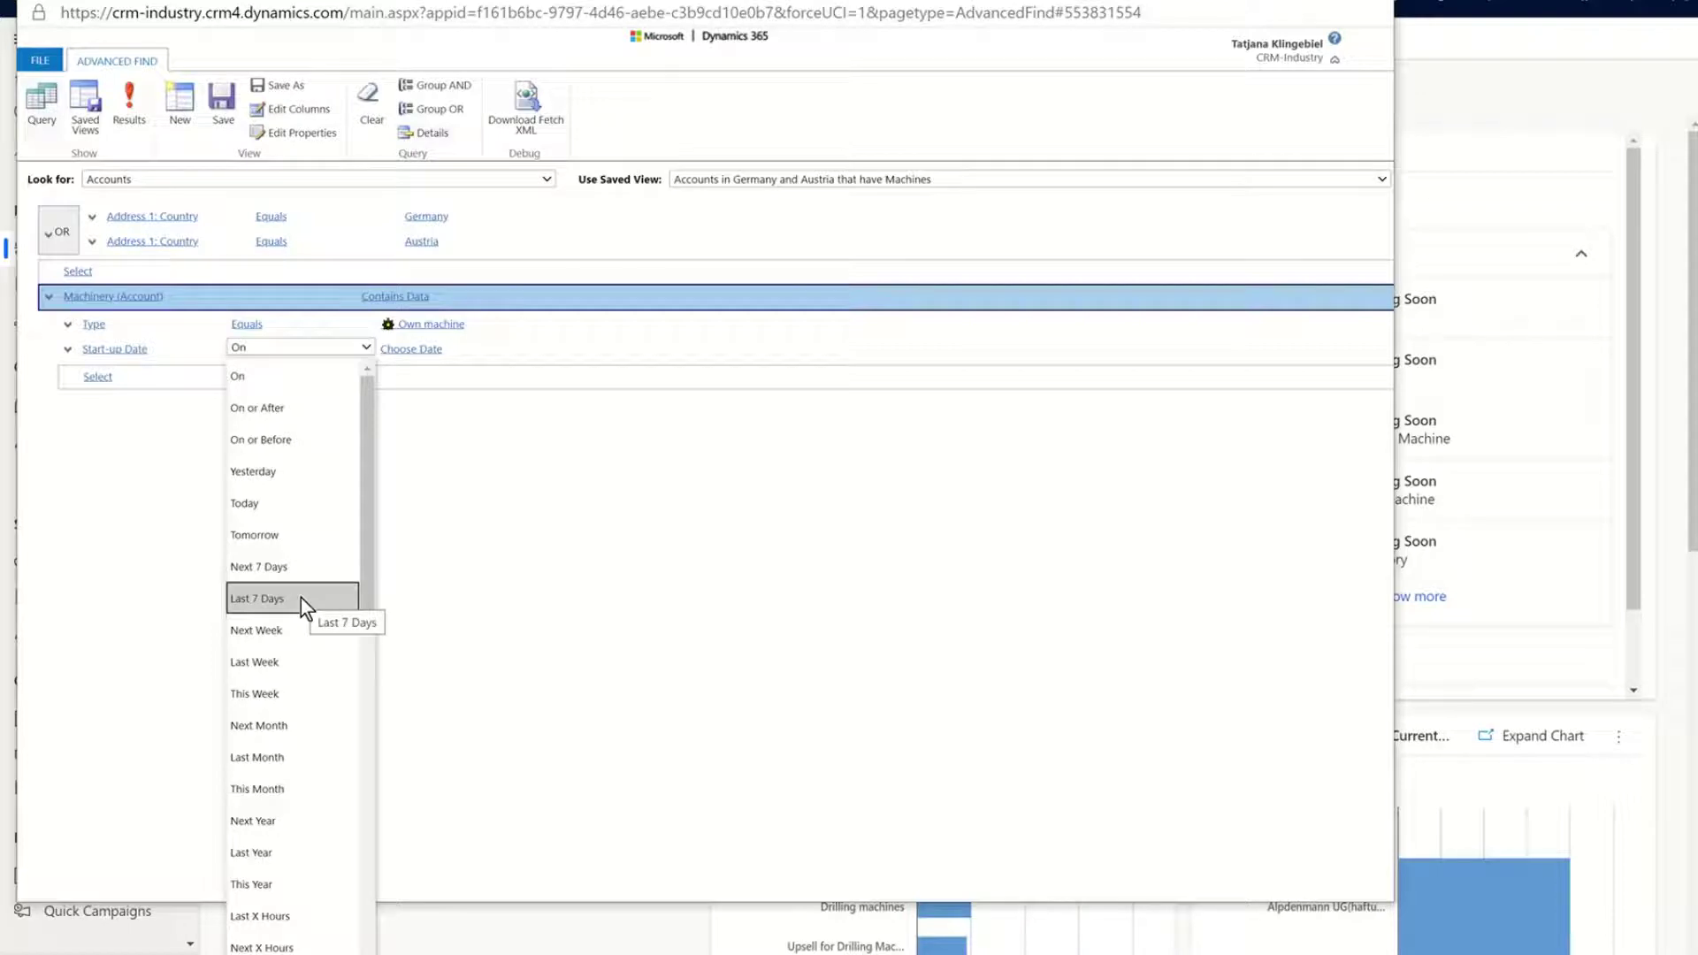
drag(364, 533, 374, 692)
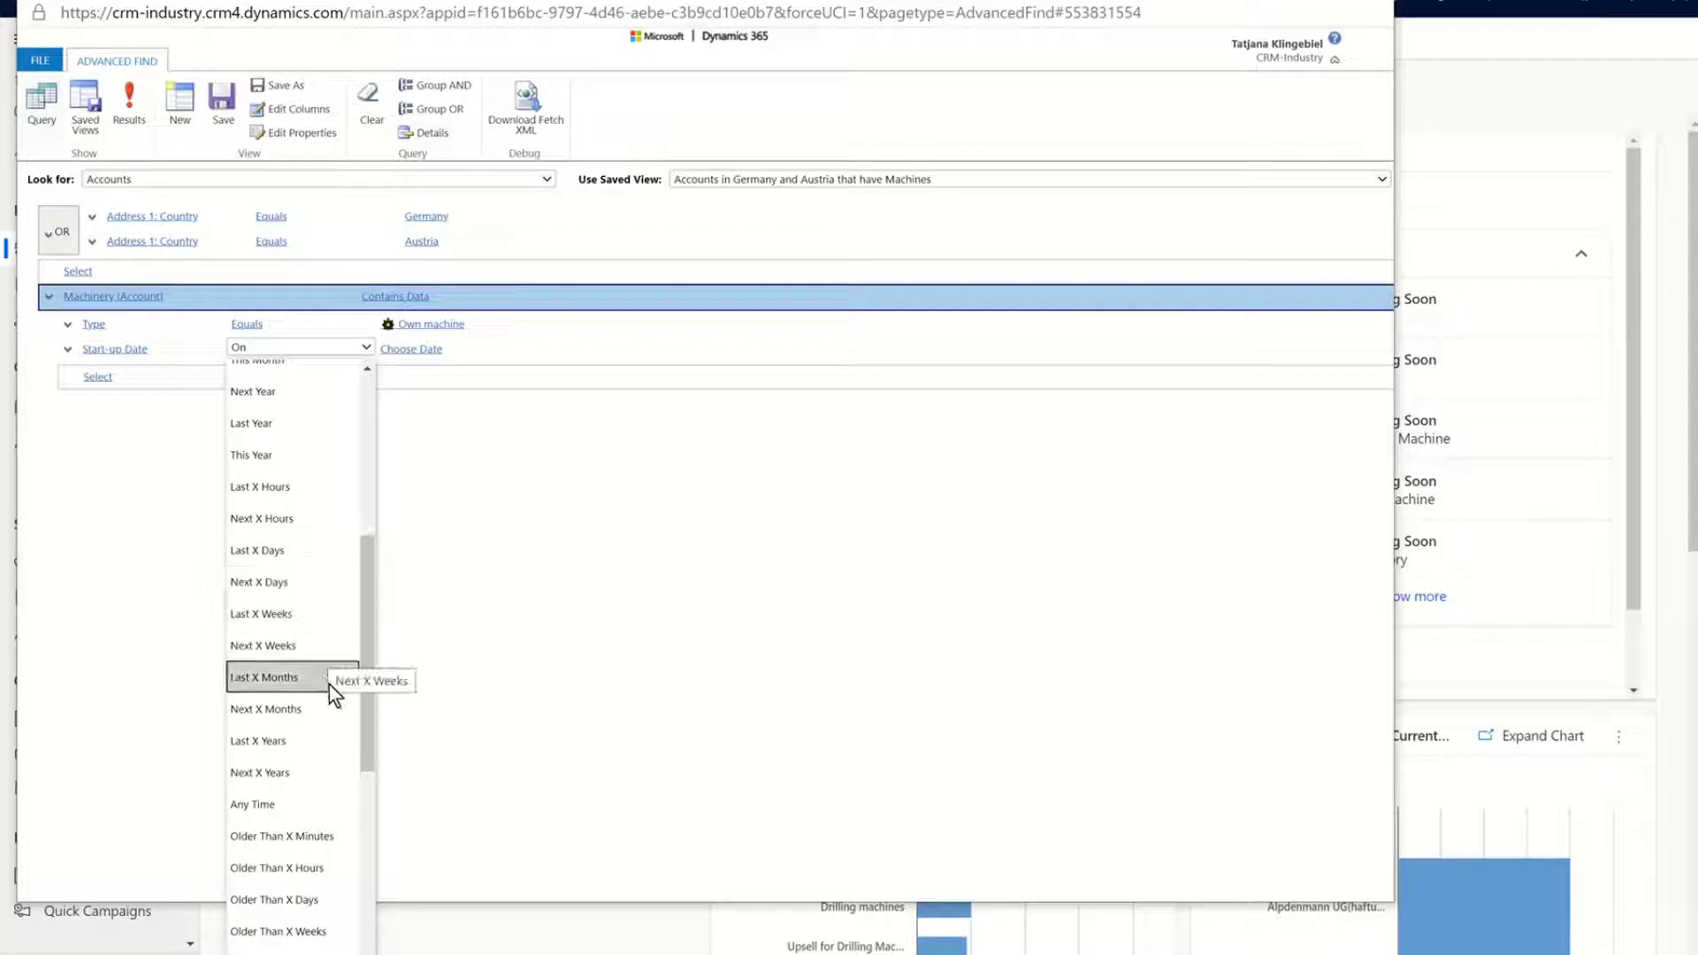
drag(365, 693, 371, 940)
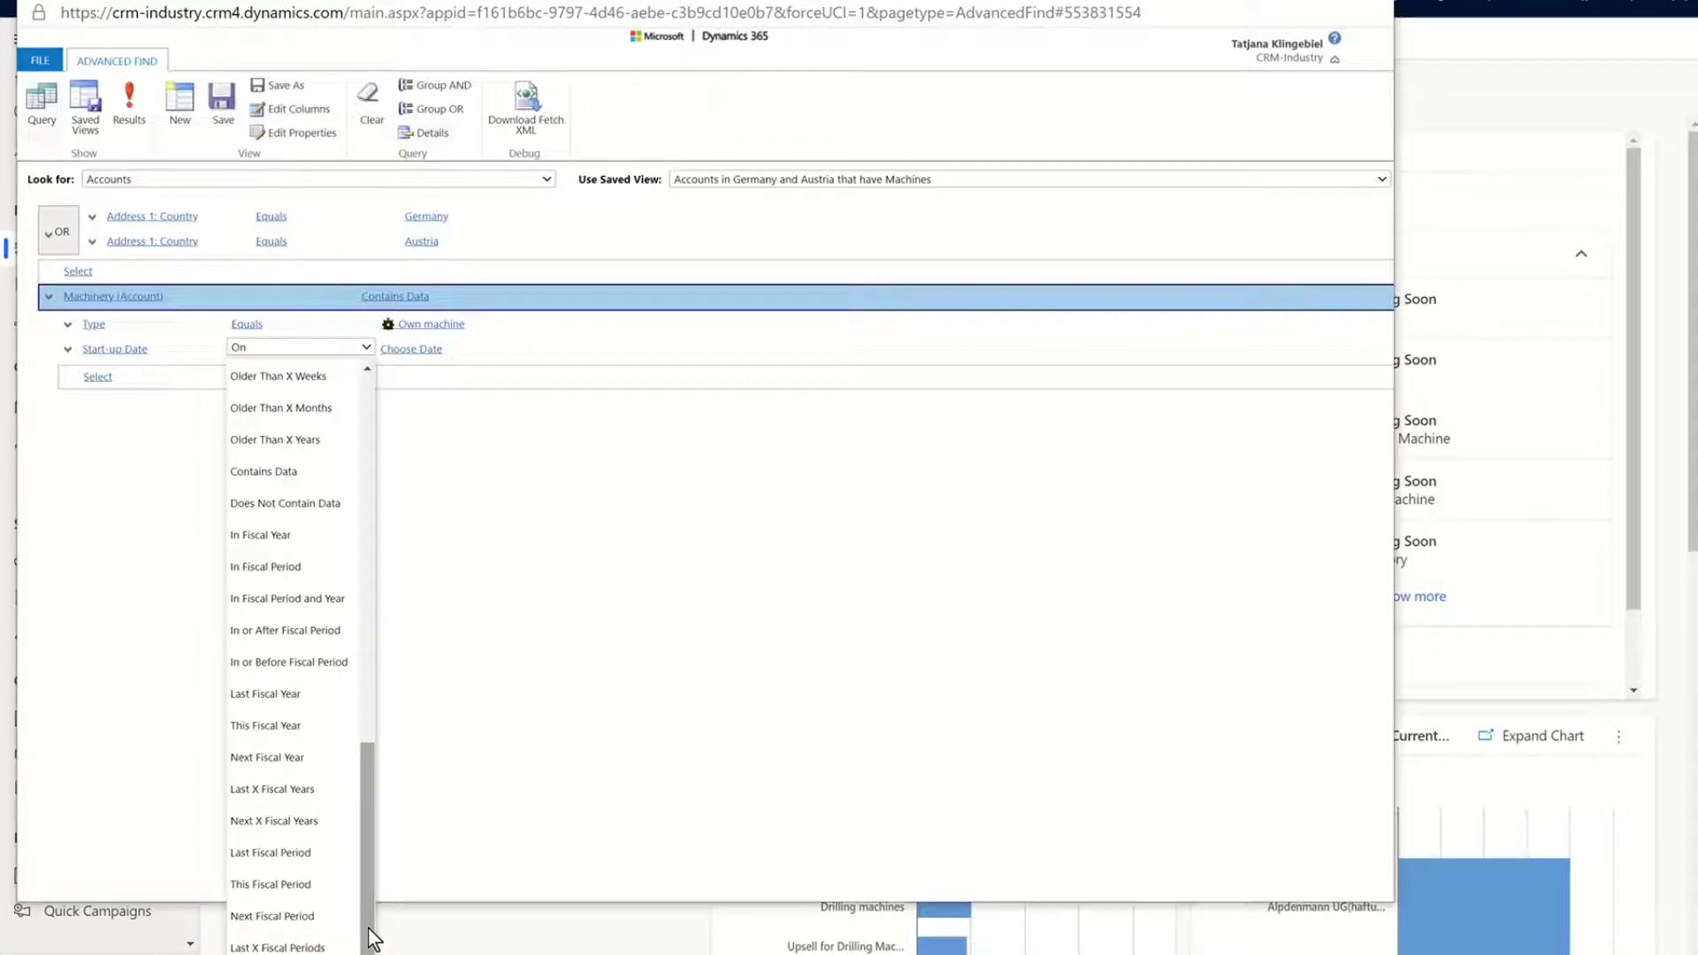
drag(371, 939, 360, 447)
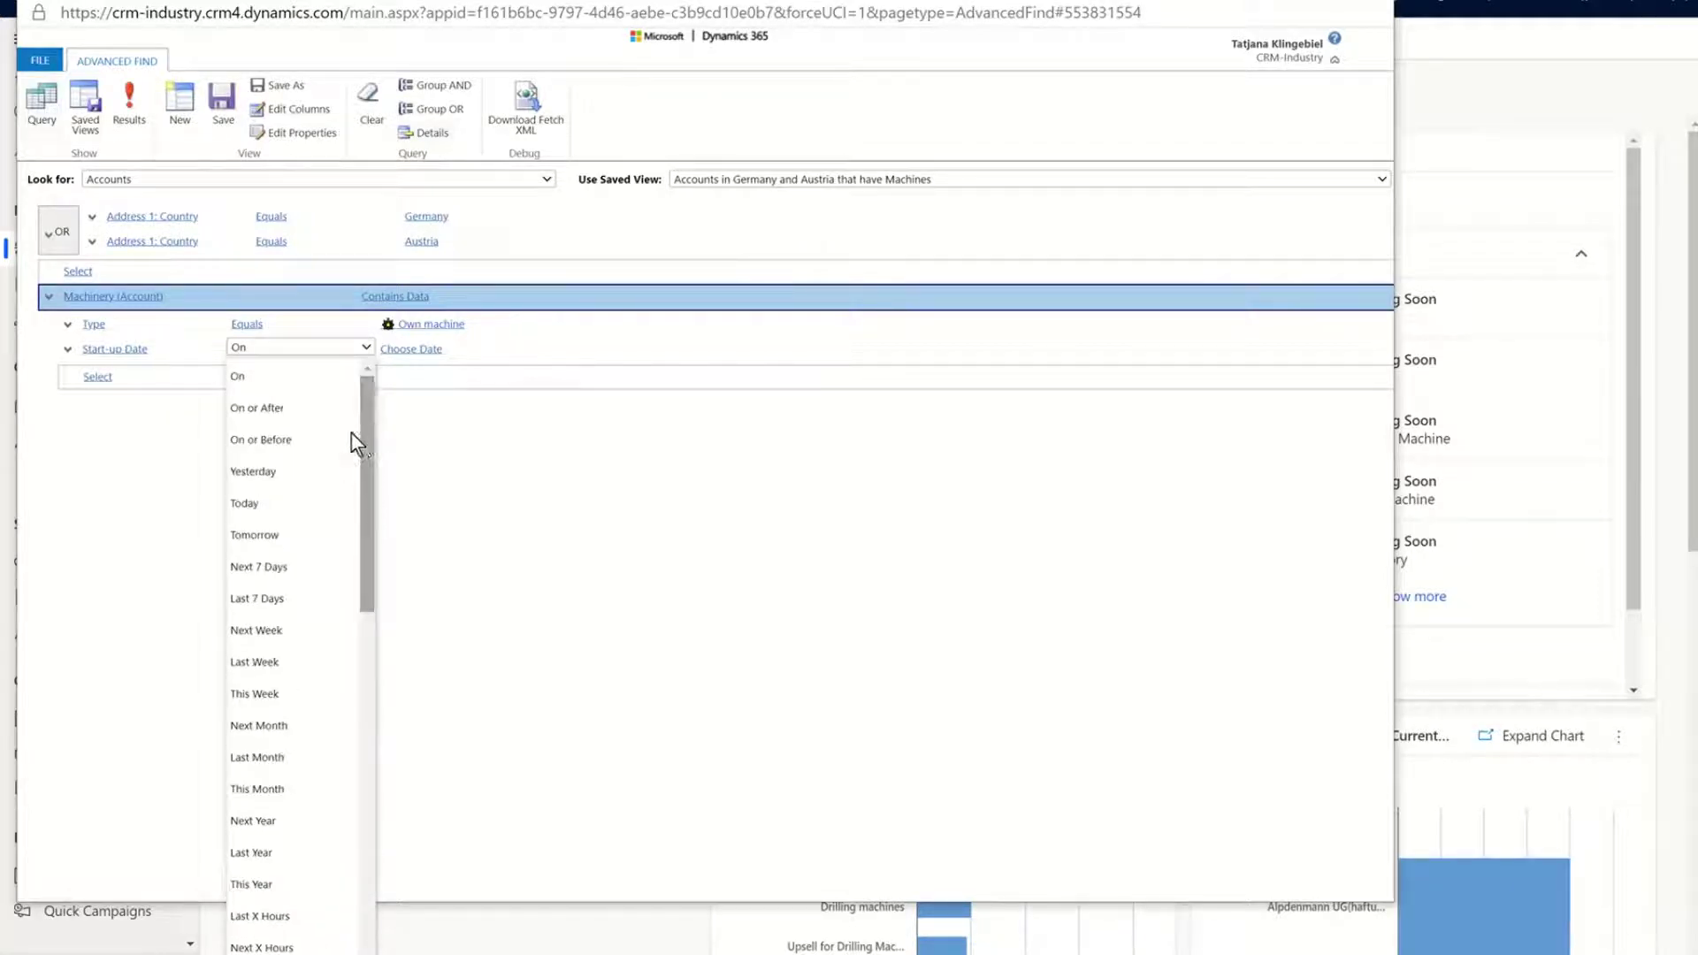
click(281, 440)
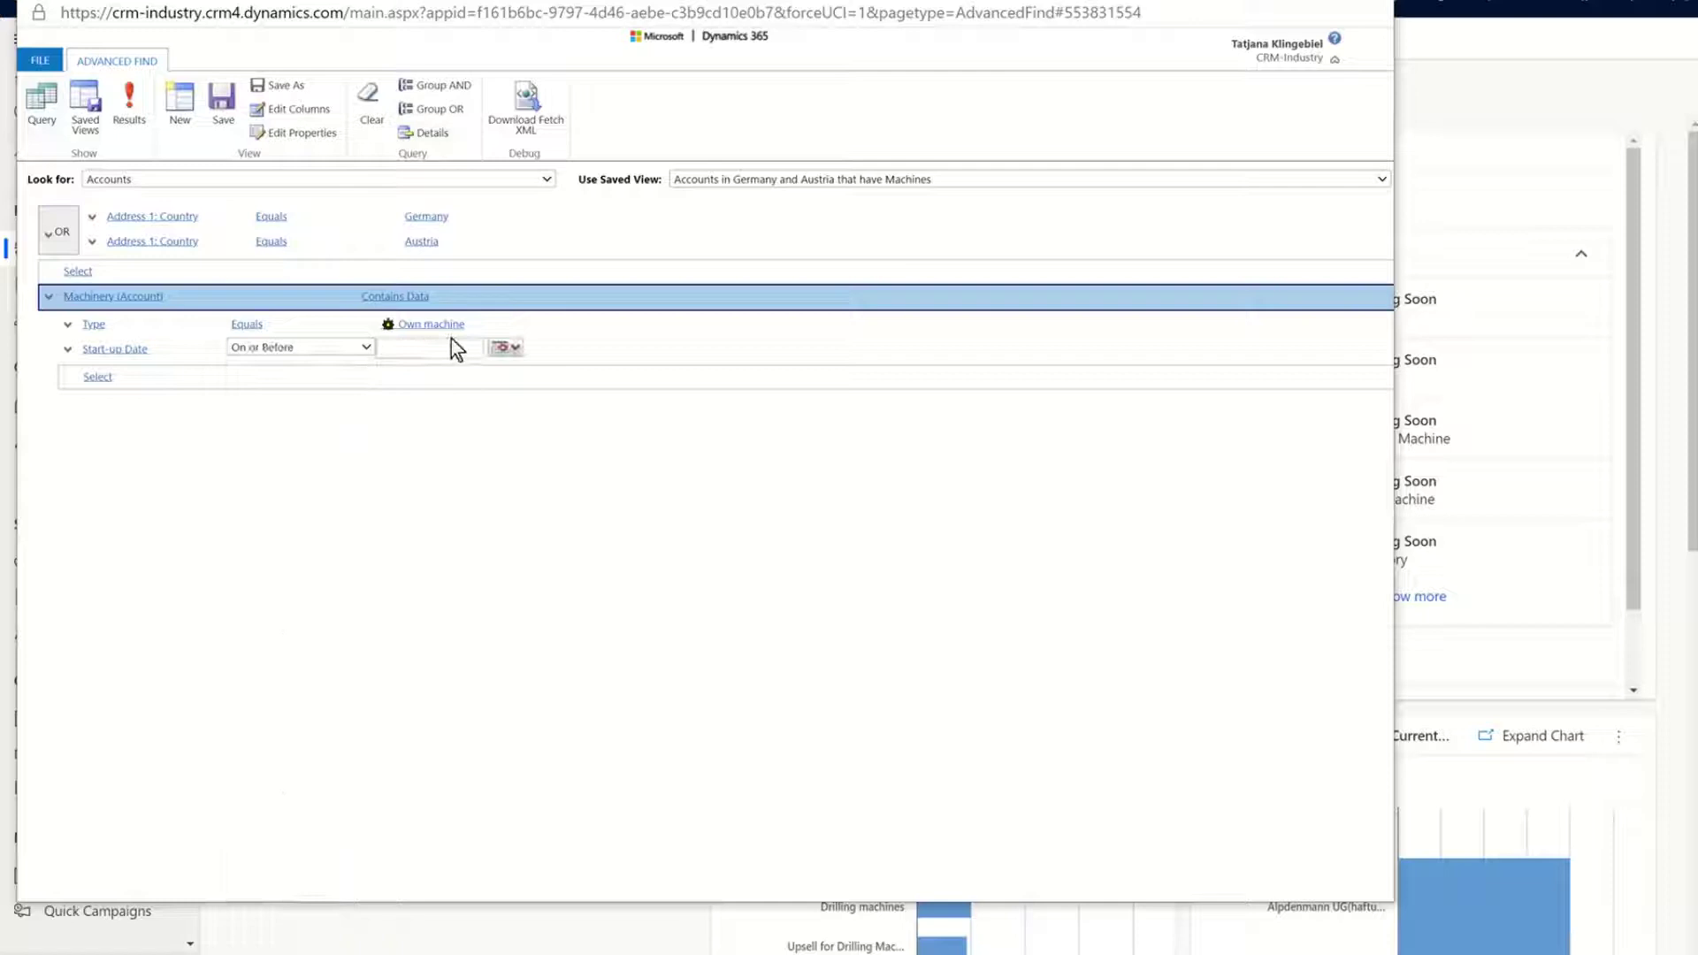
Set the date of the Start-up Date condition to 5/1/2019
click(503, 348)
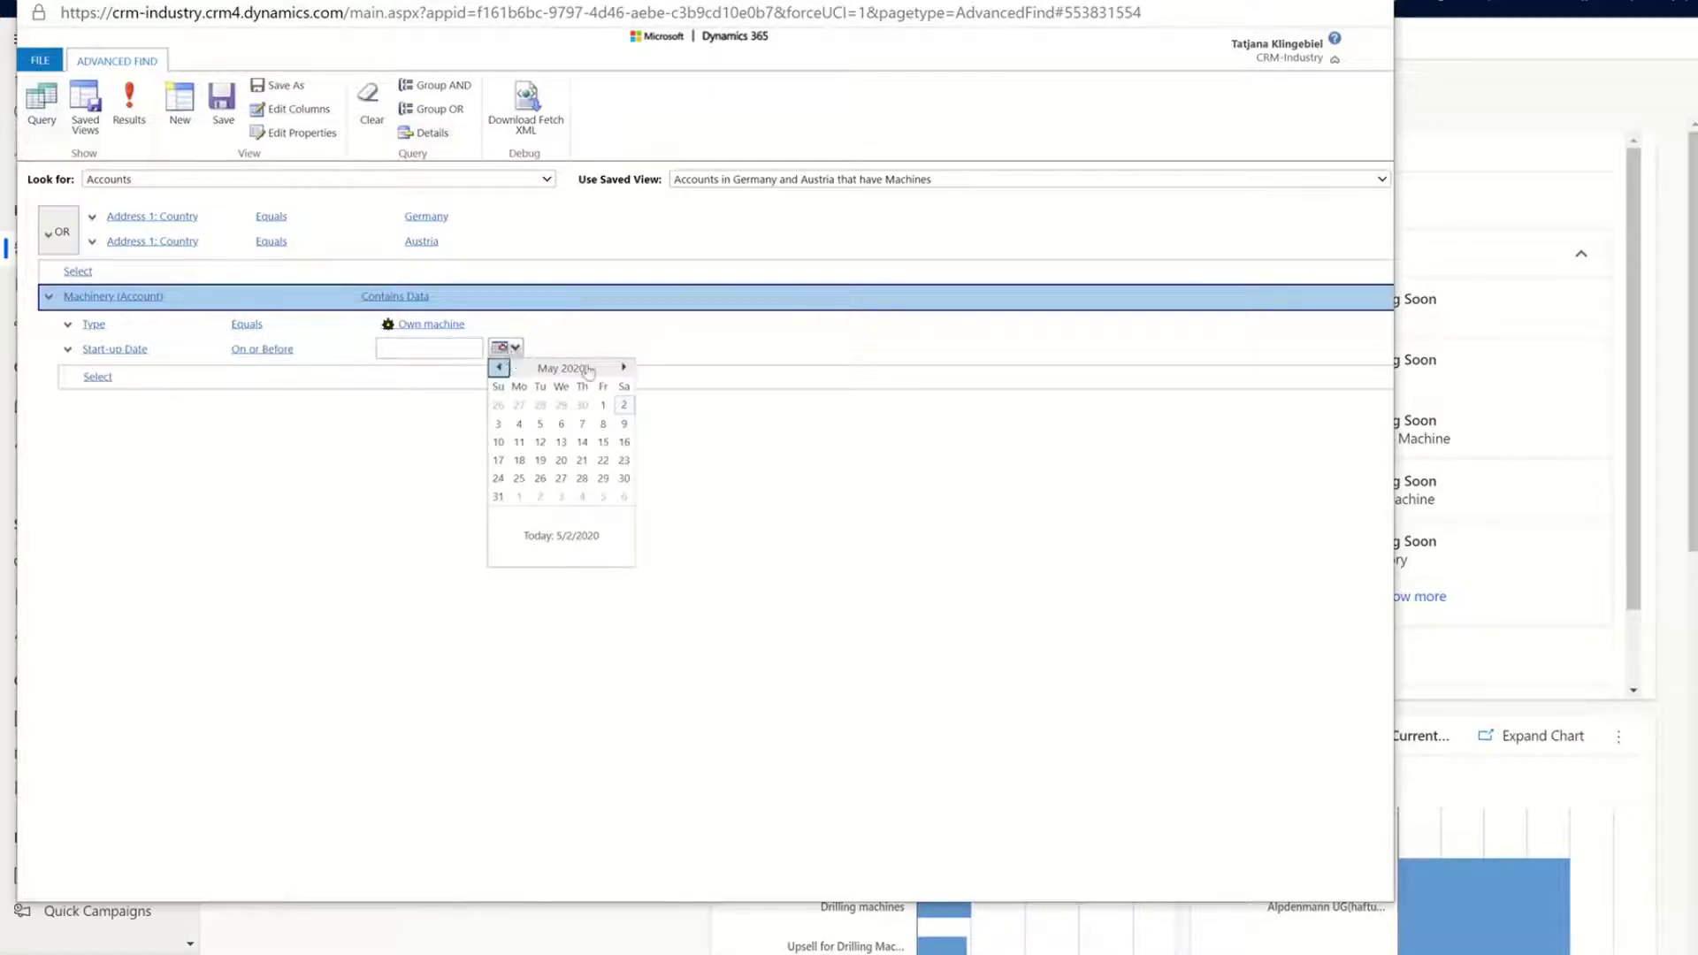
click(558, 367)
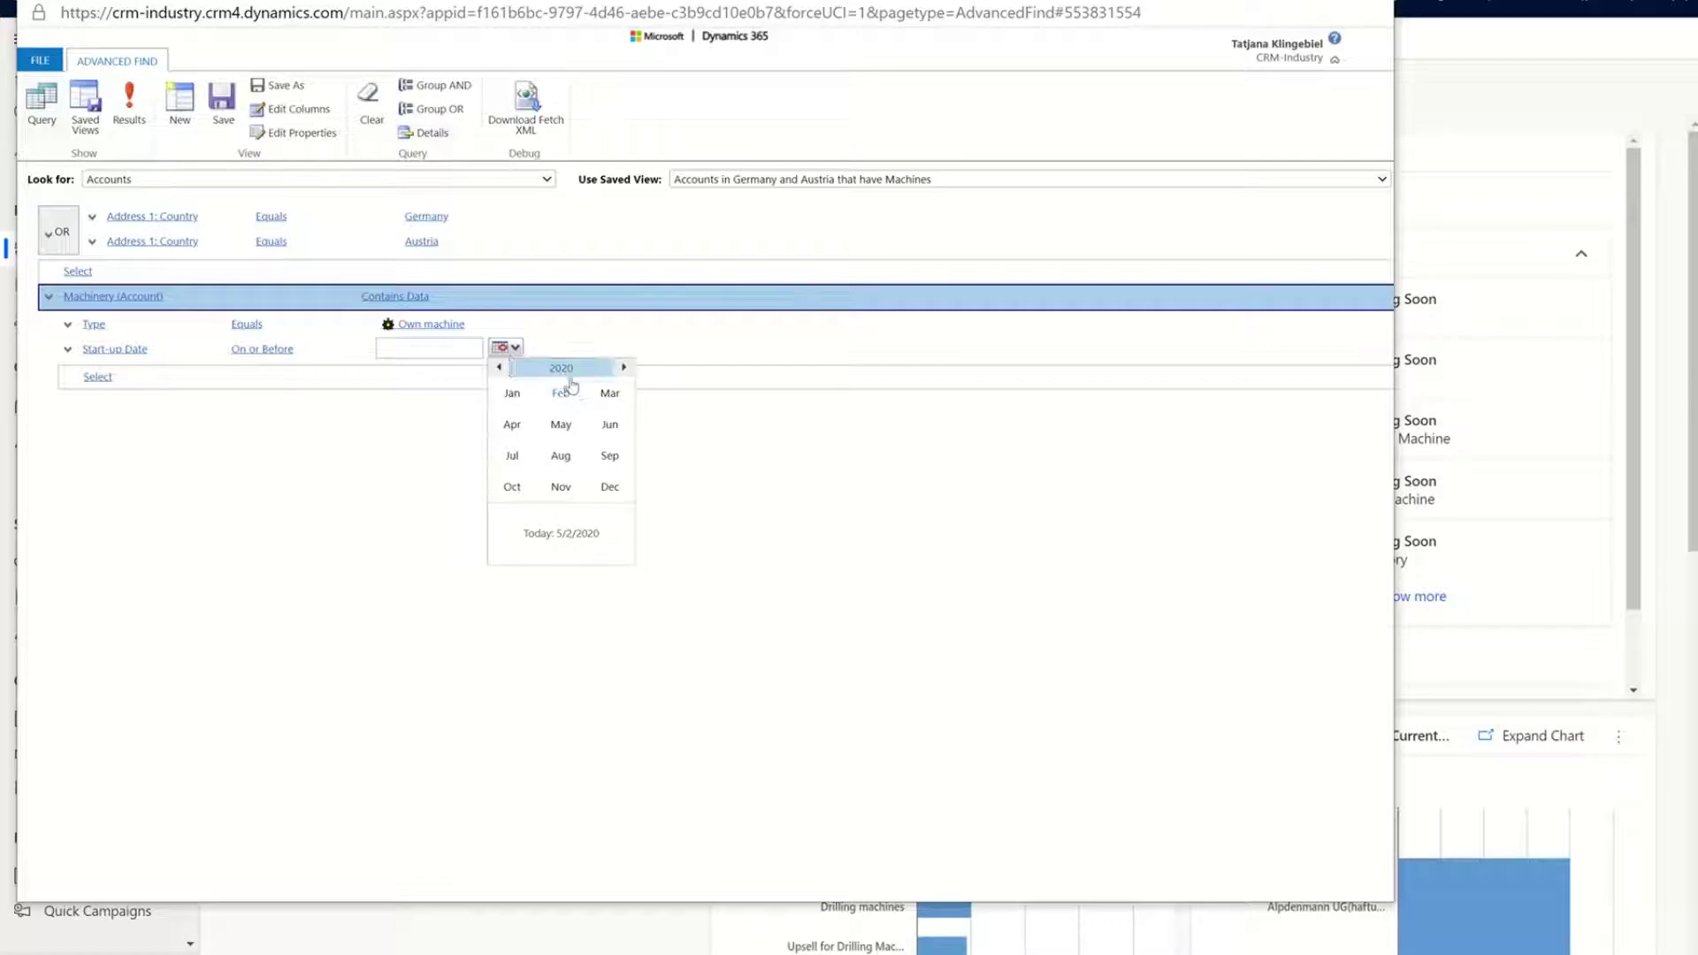
click(501, 368)
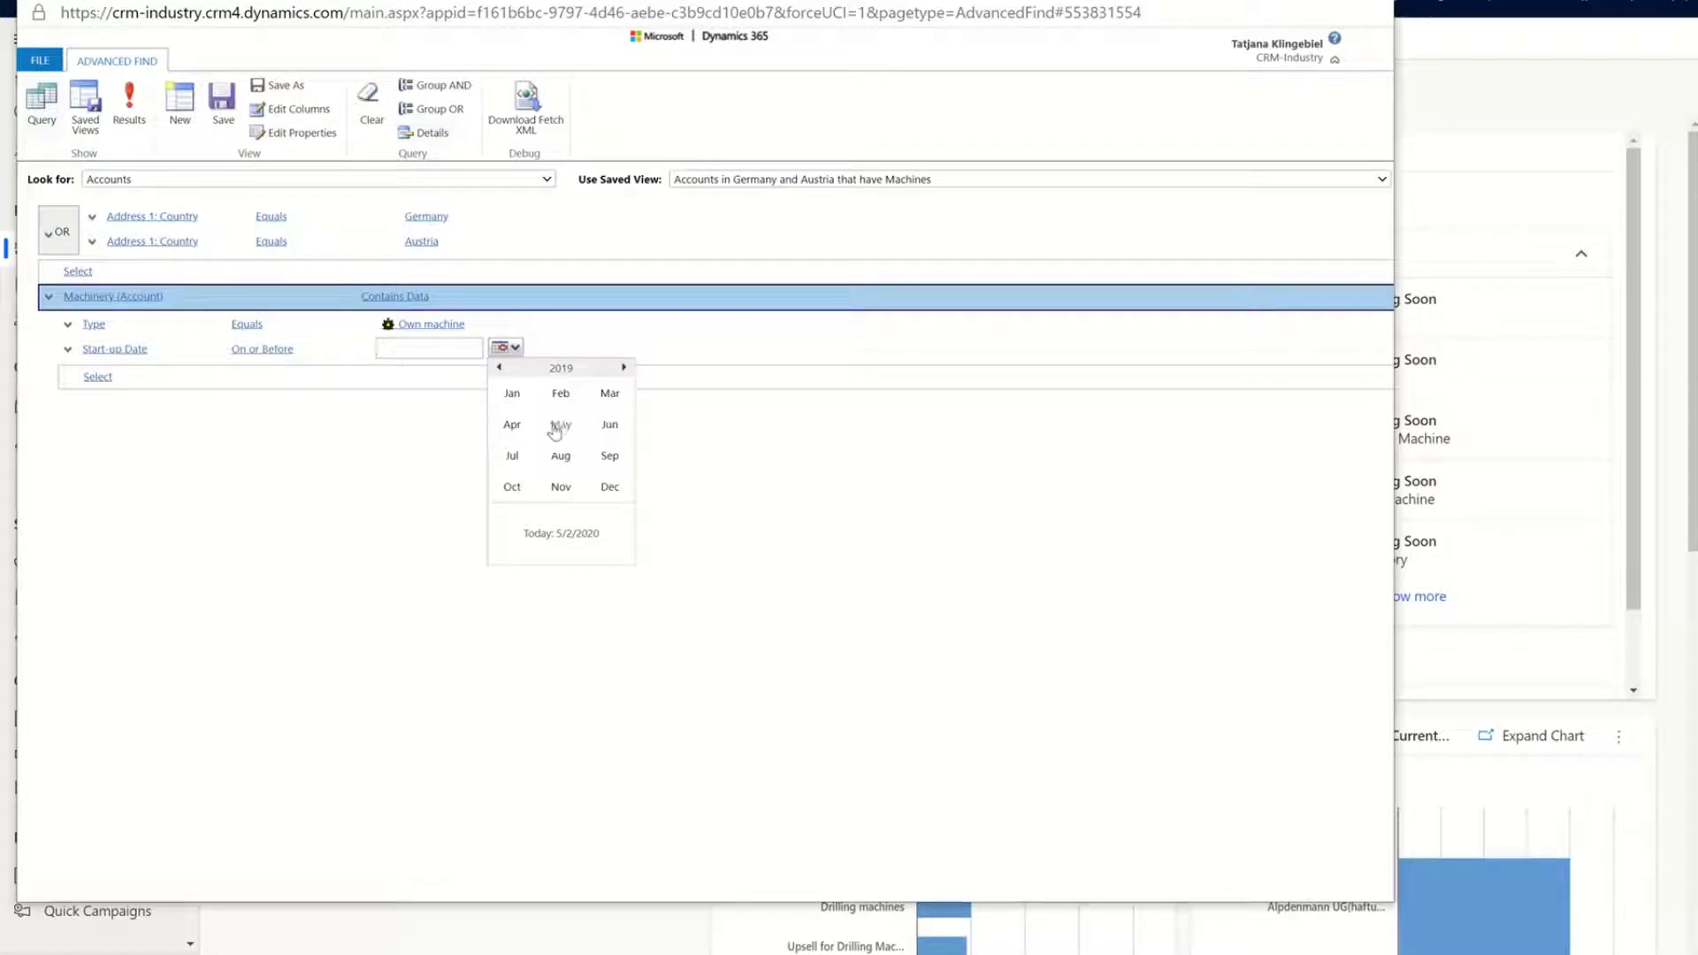
click(560, 425)
click(561, 405)
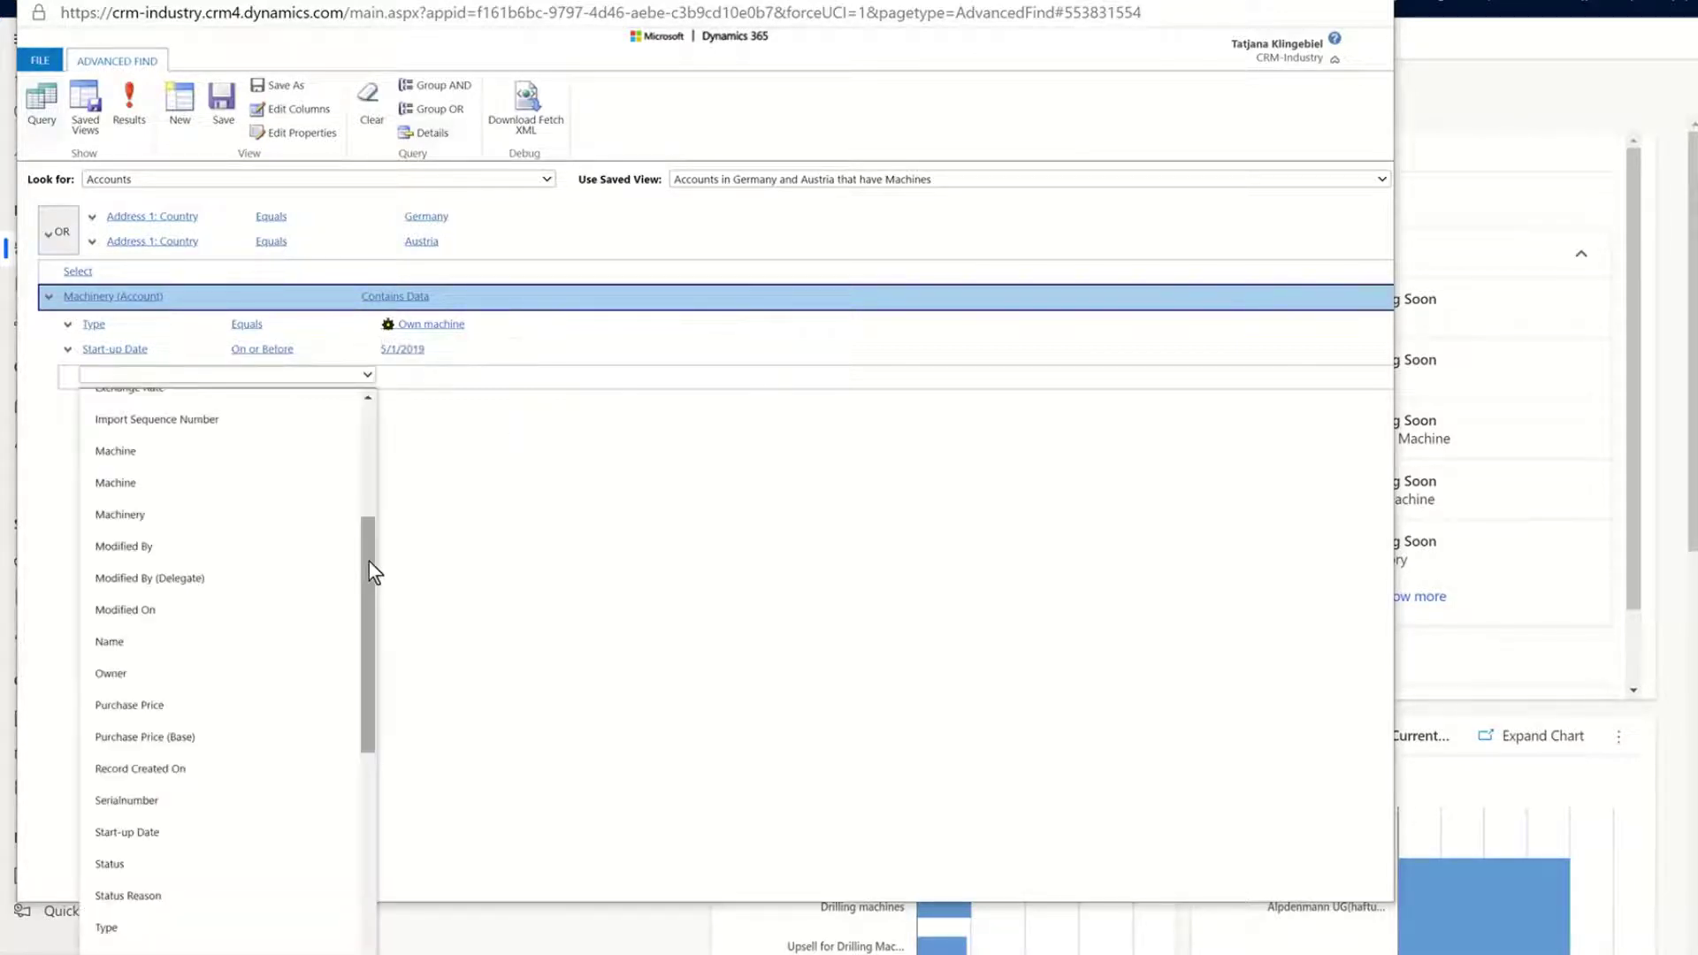
click(527, 546)
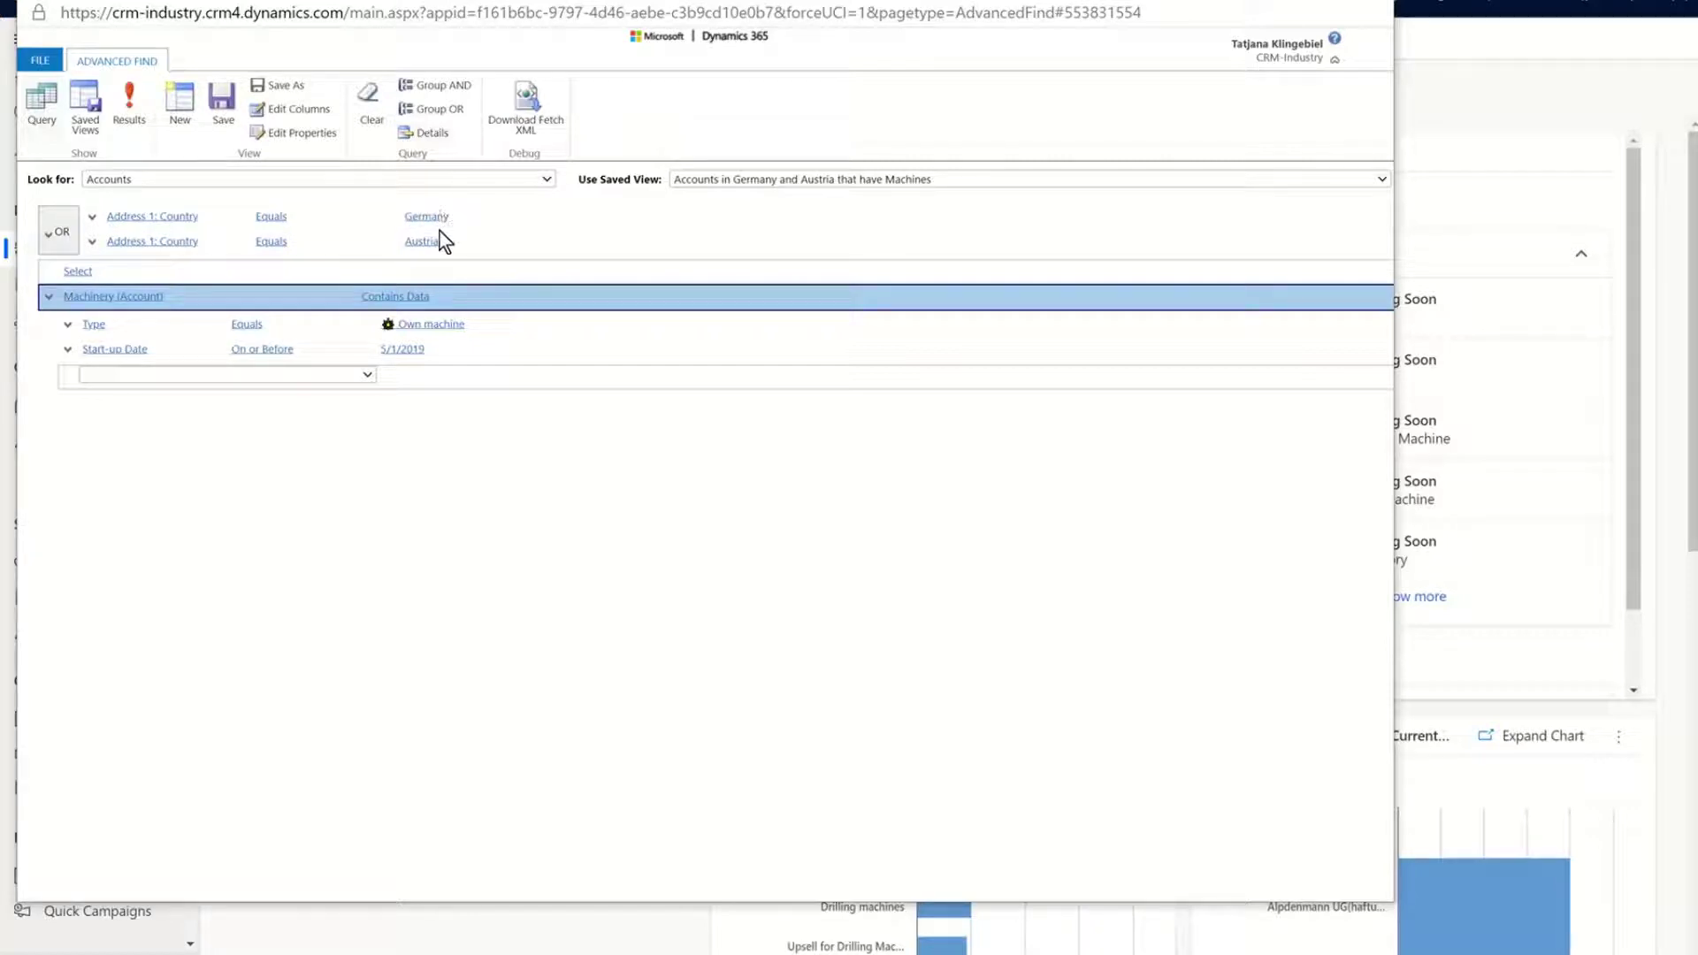
click(368, 379)
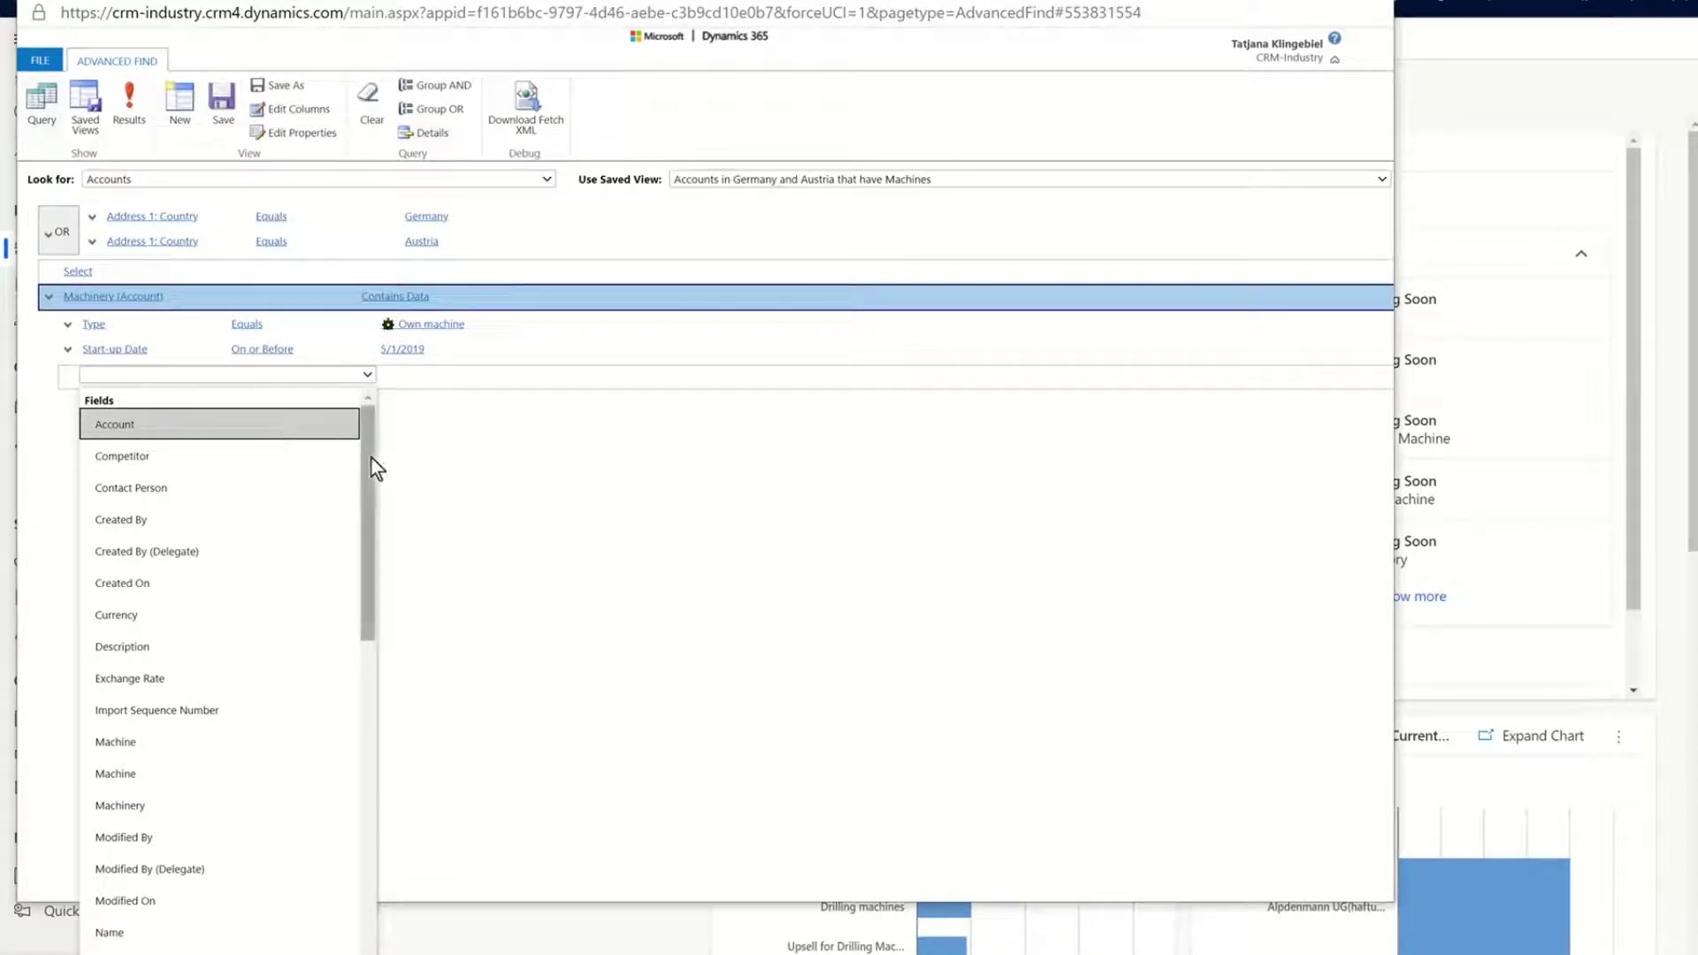
drag(372, 454, 370, 552)
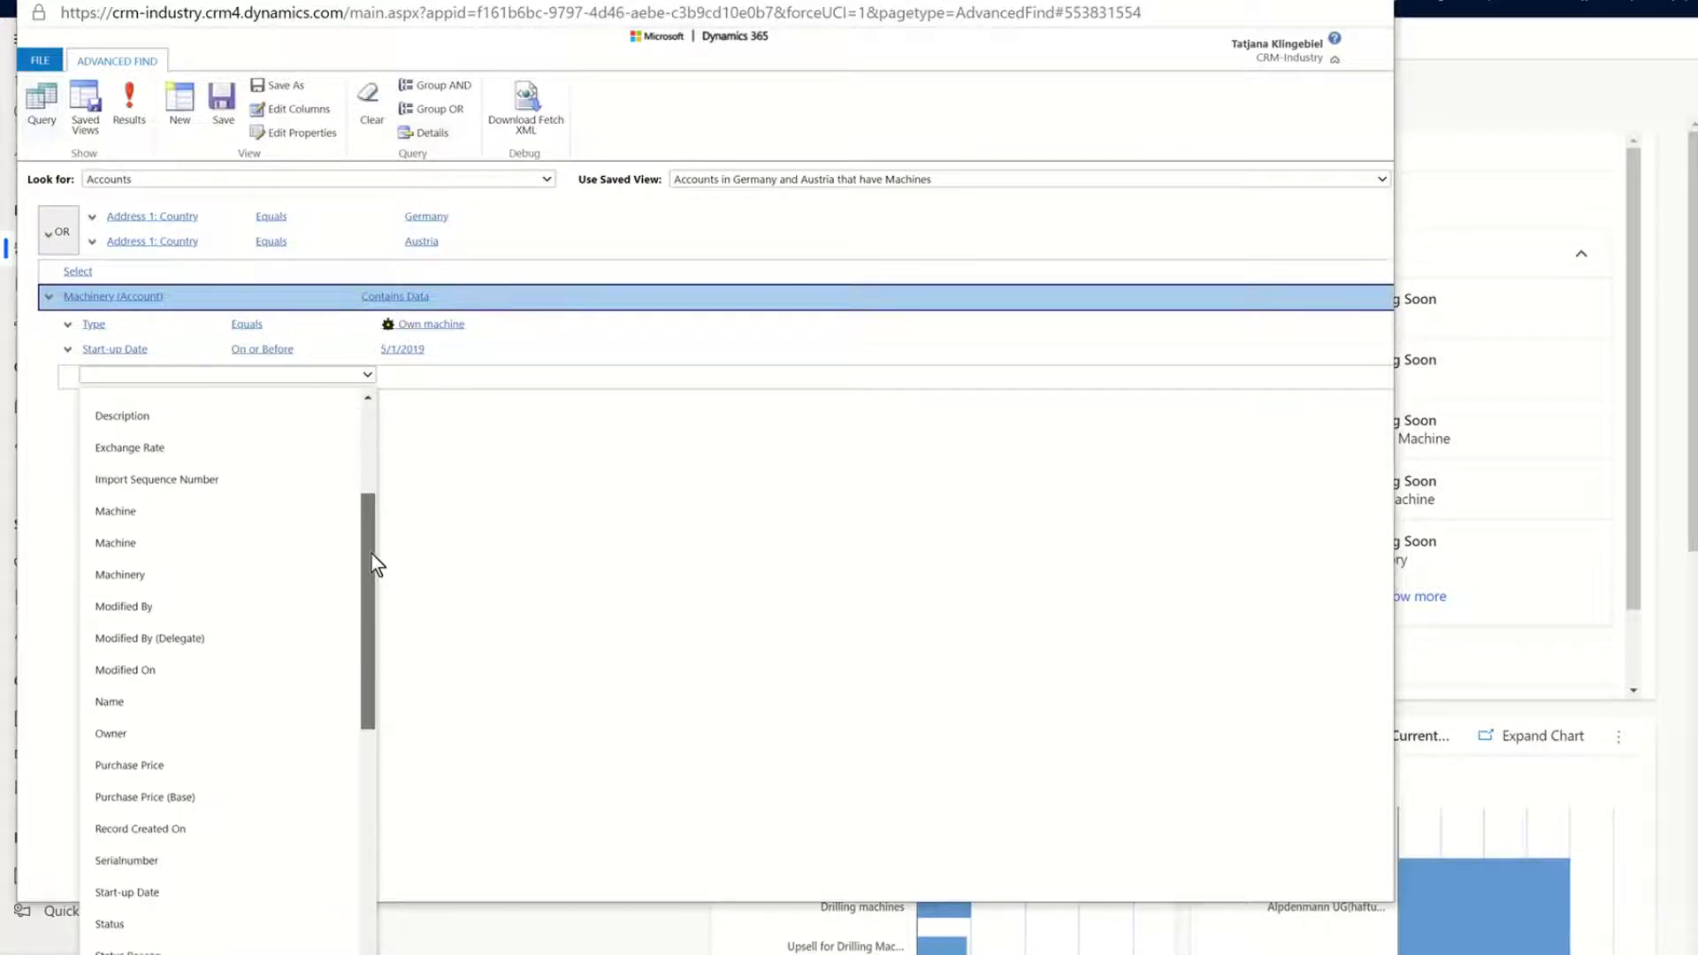
click(582, 338)
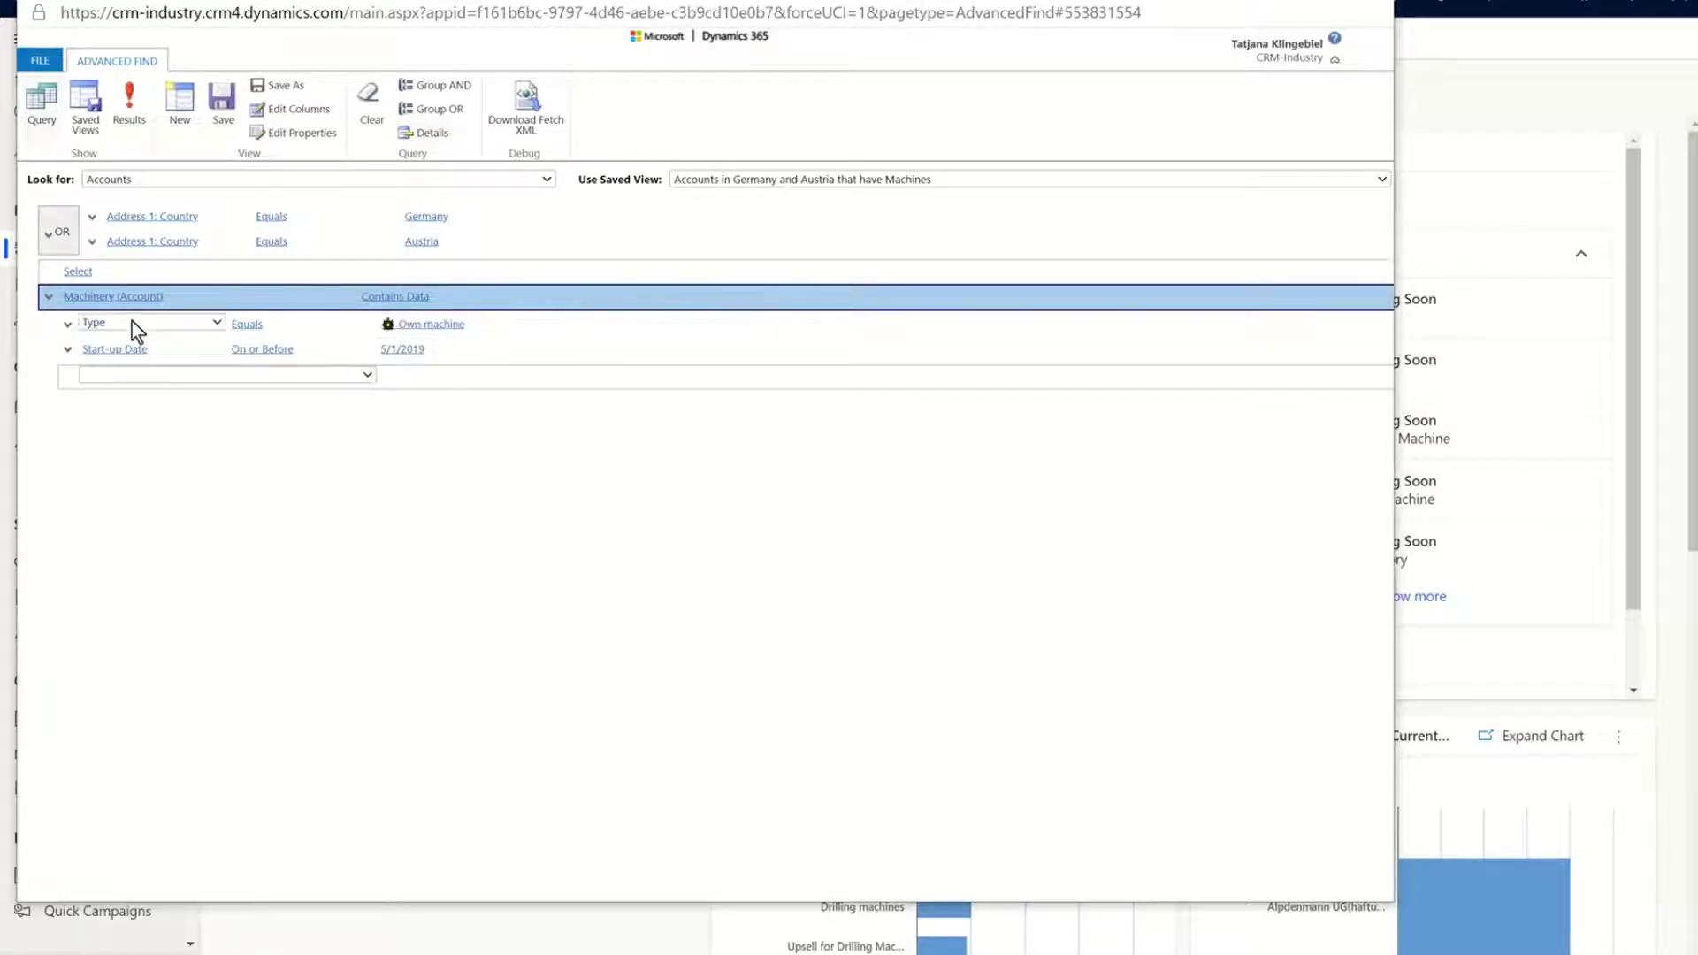
Delete the Type condition under Machinery (Account) from the query
click(71, 327)
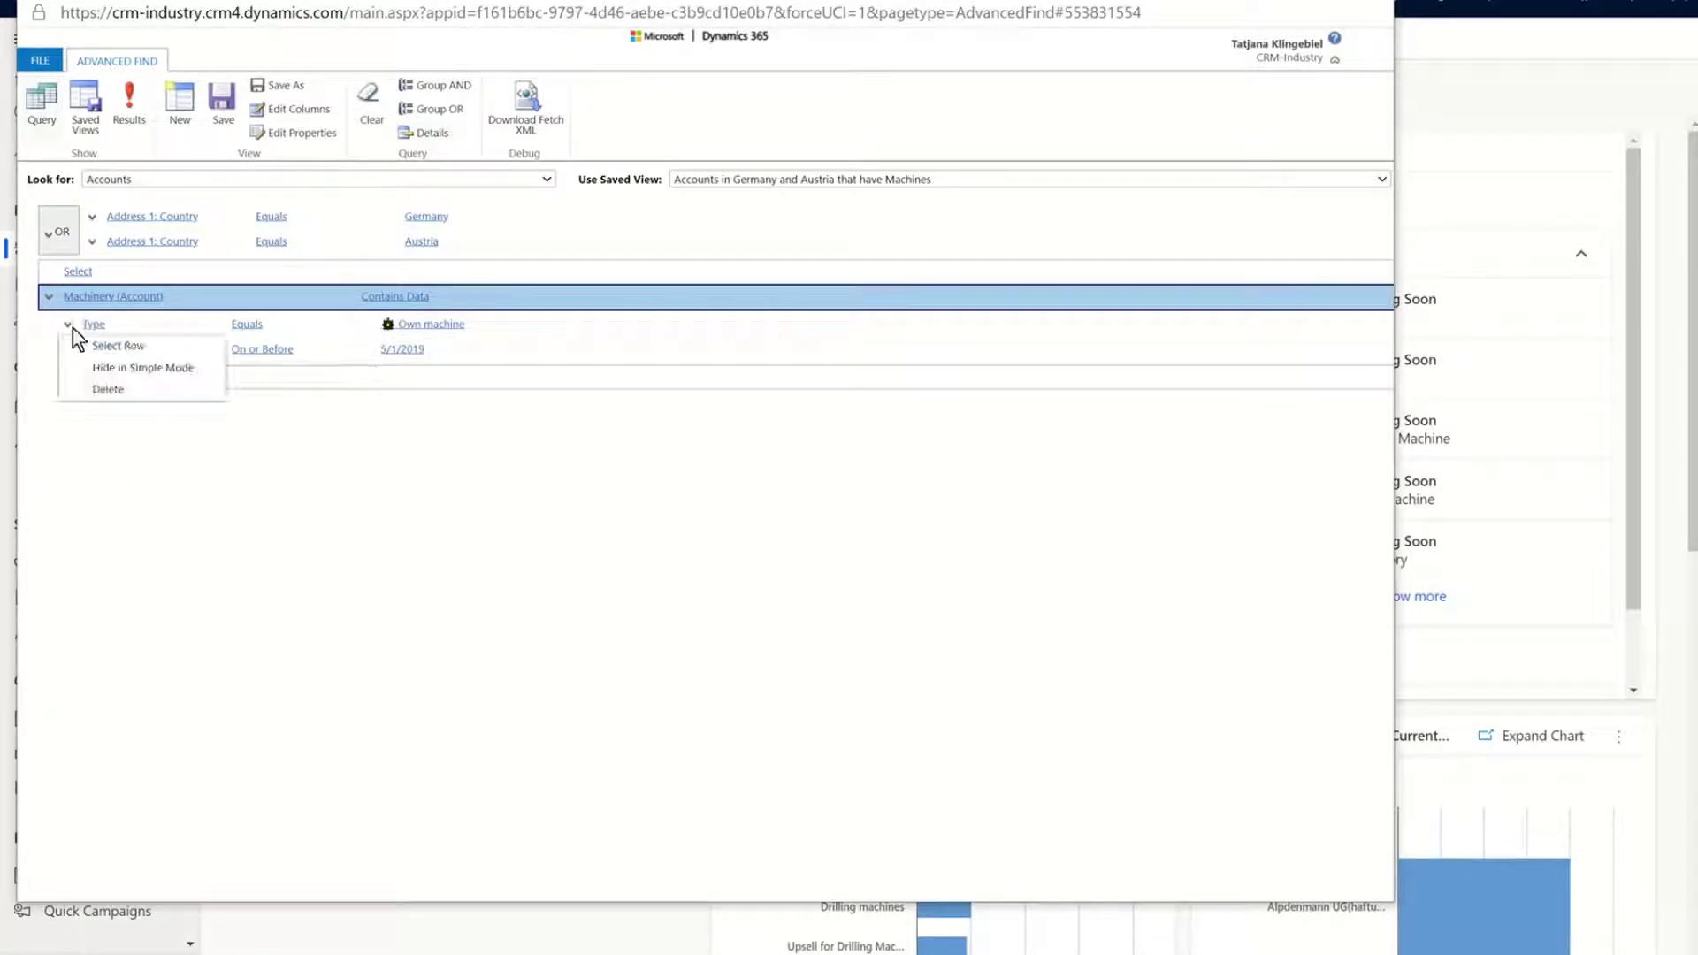
click(138, 398)
click(819, 116)
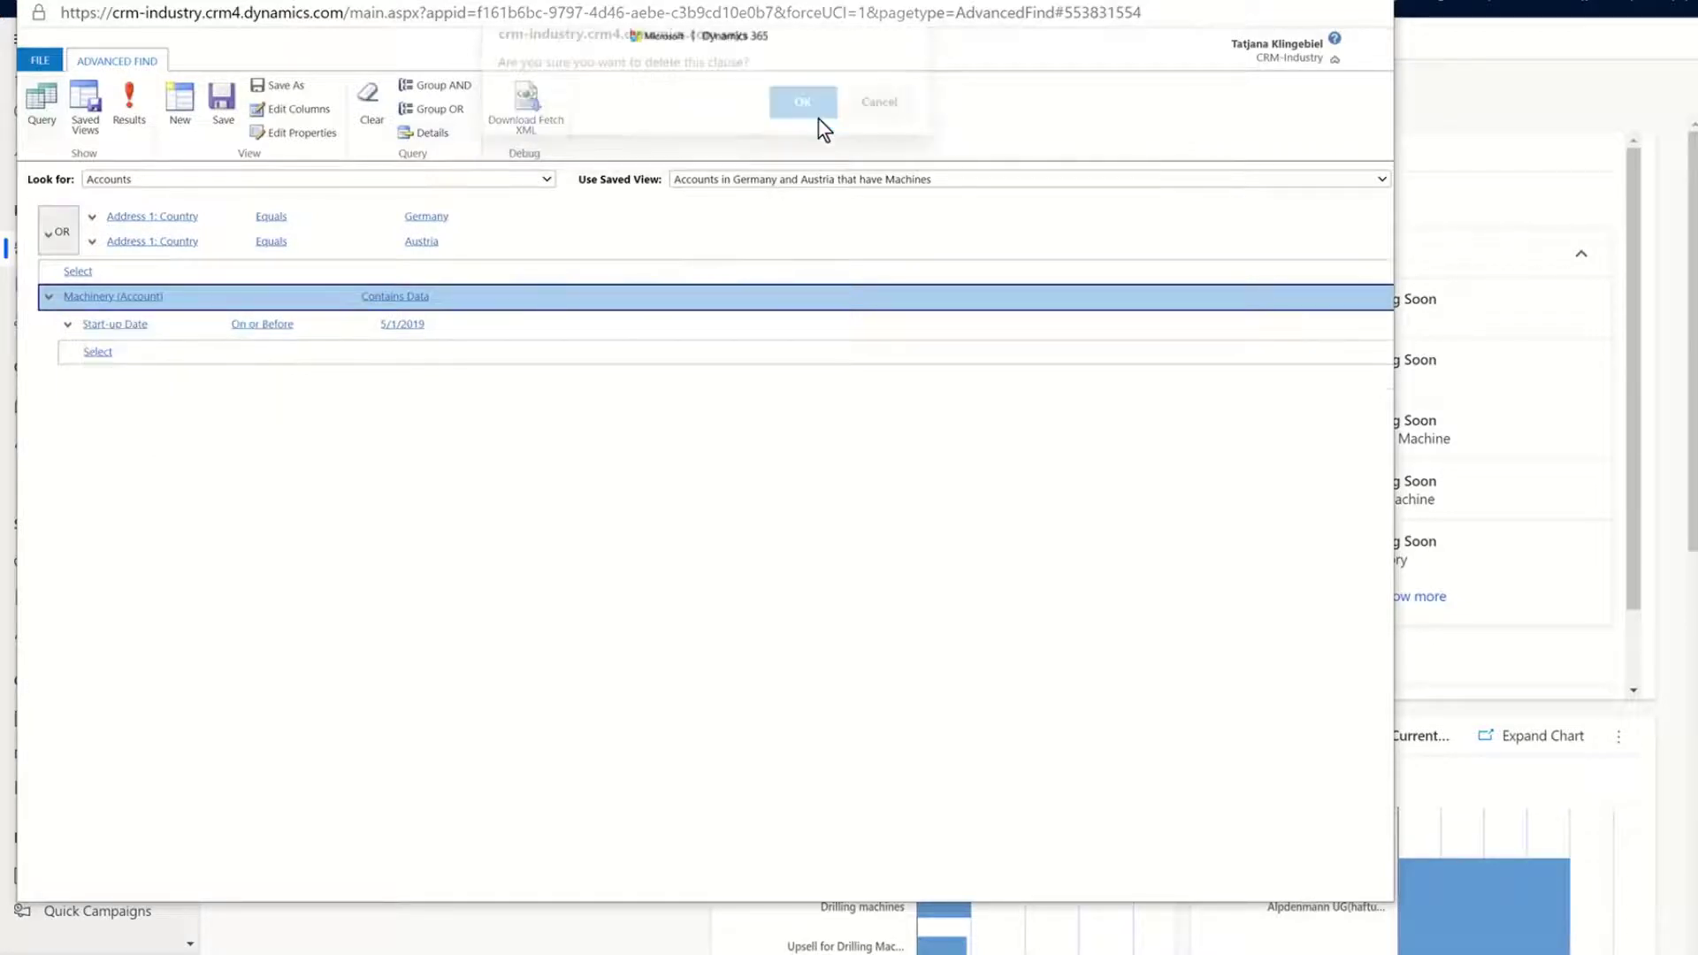
Add a Type condition under Machinery (Account) that includes both Competitor machine and Own machine
click(100, 352)
key(t)
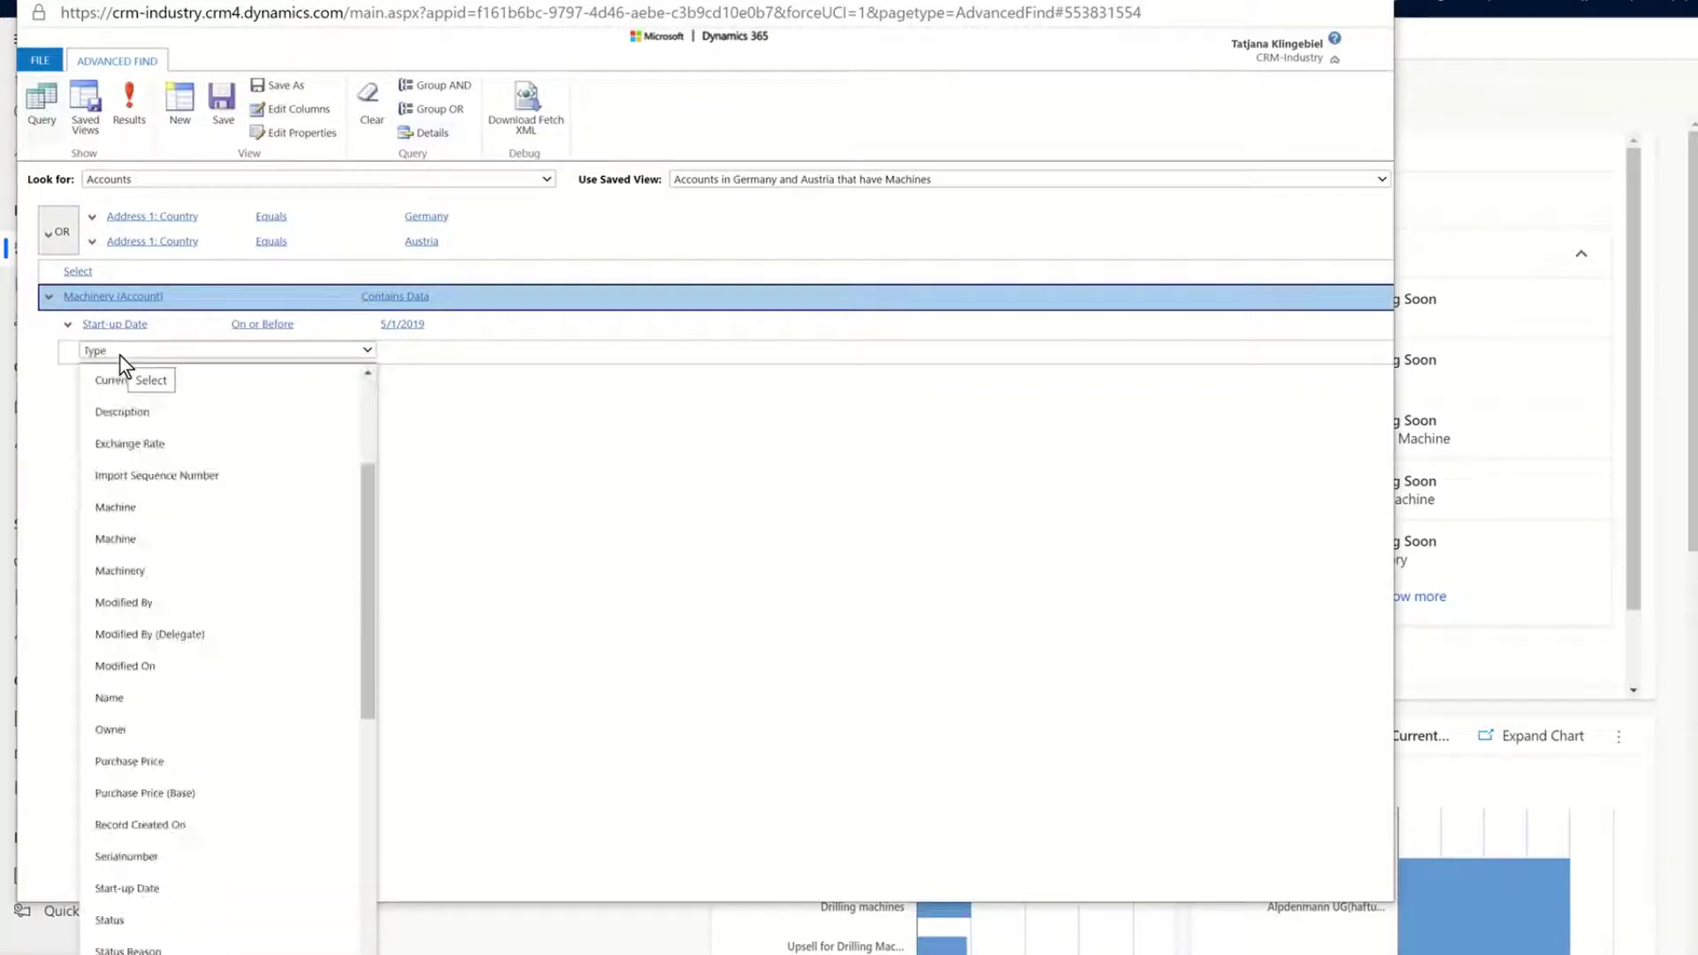
key(Return)
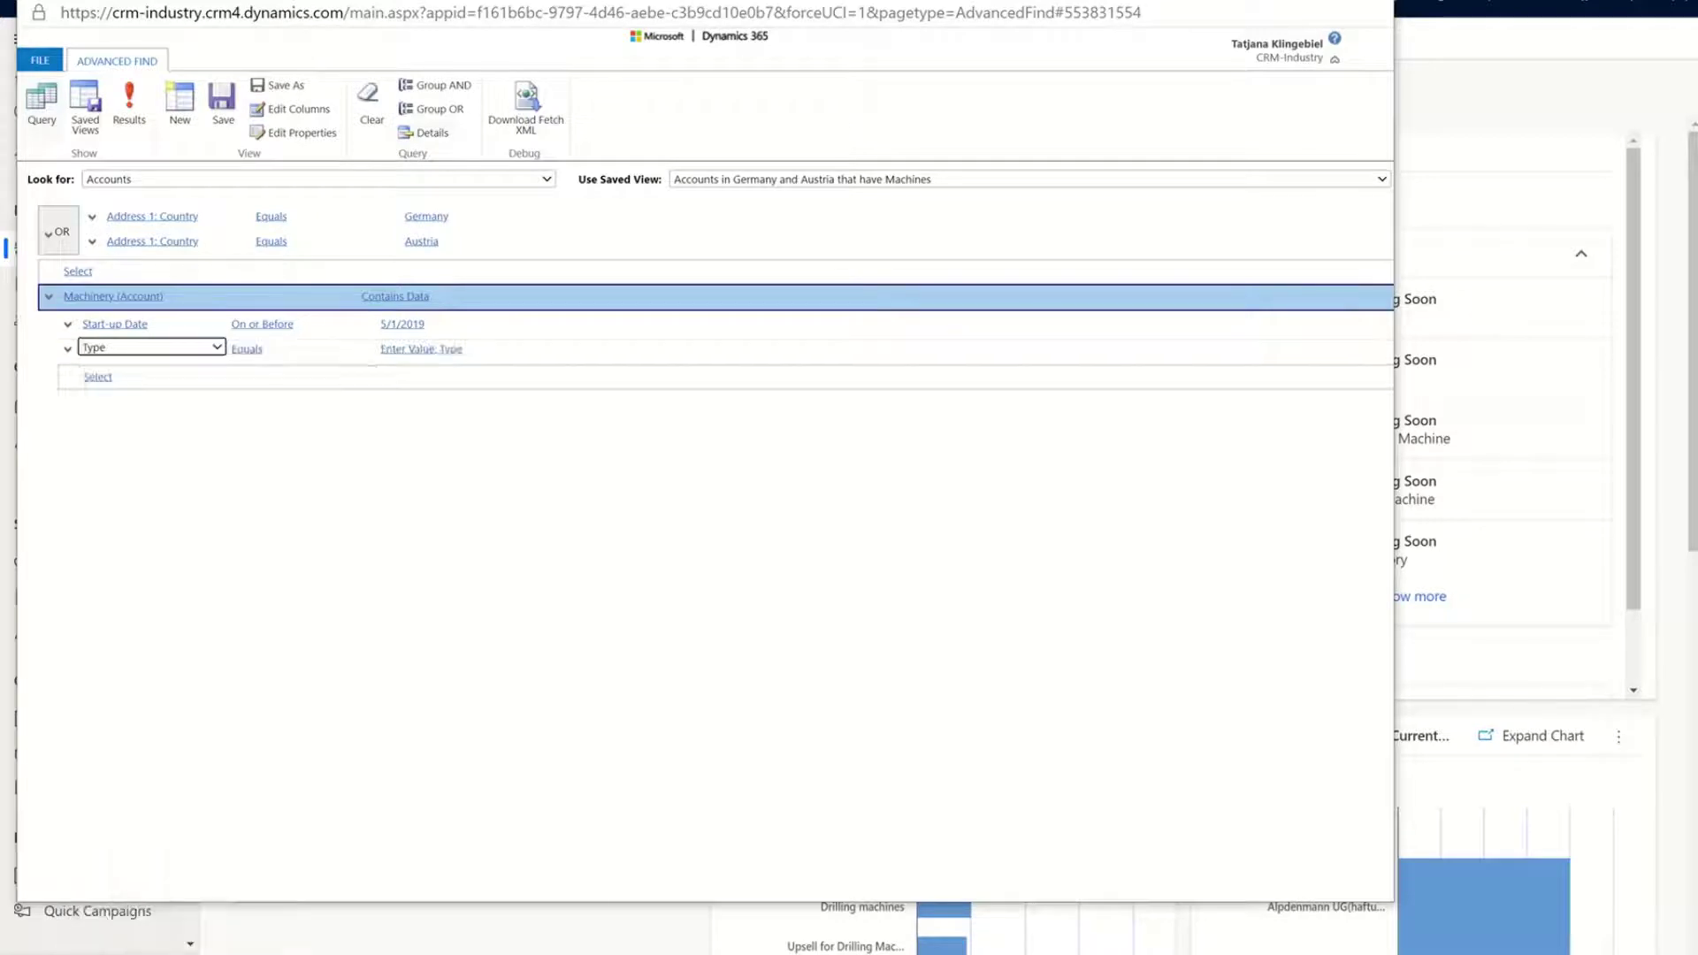
click(425, 349)
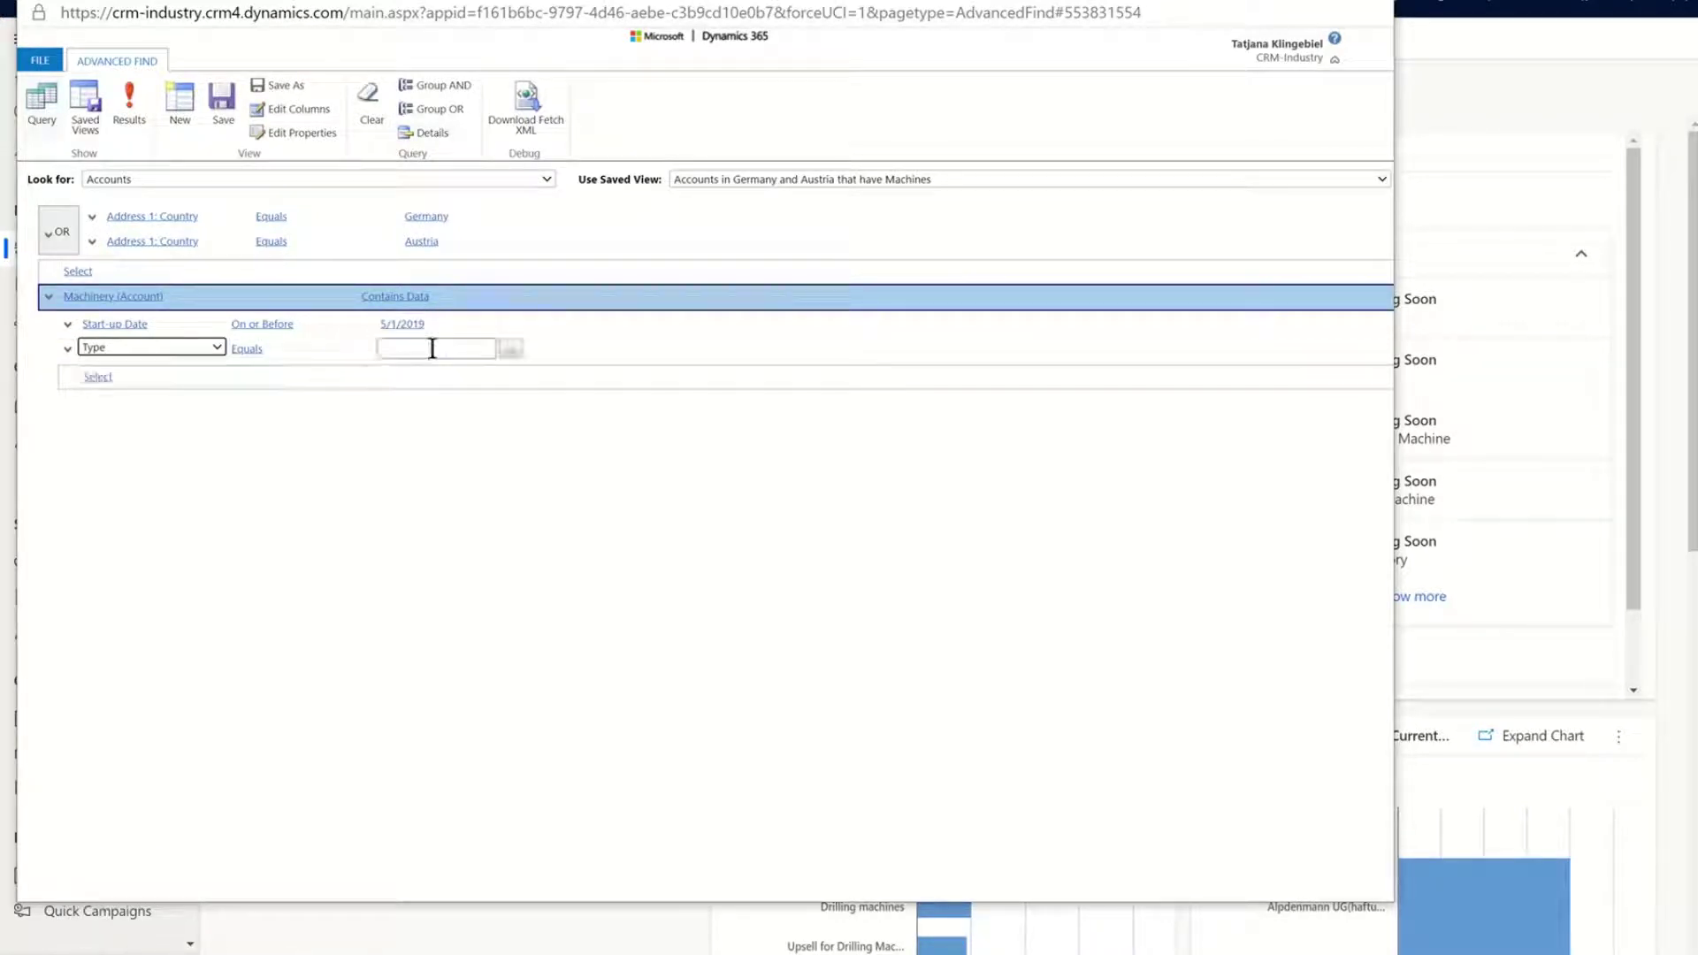
click(522, 355)
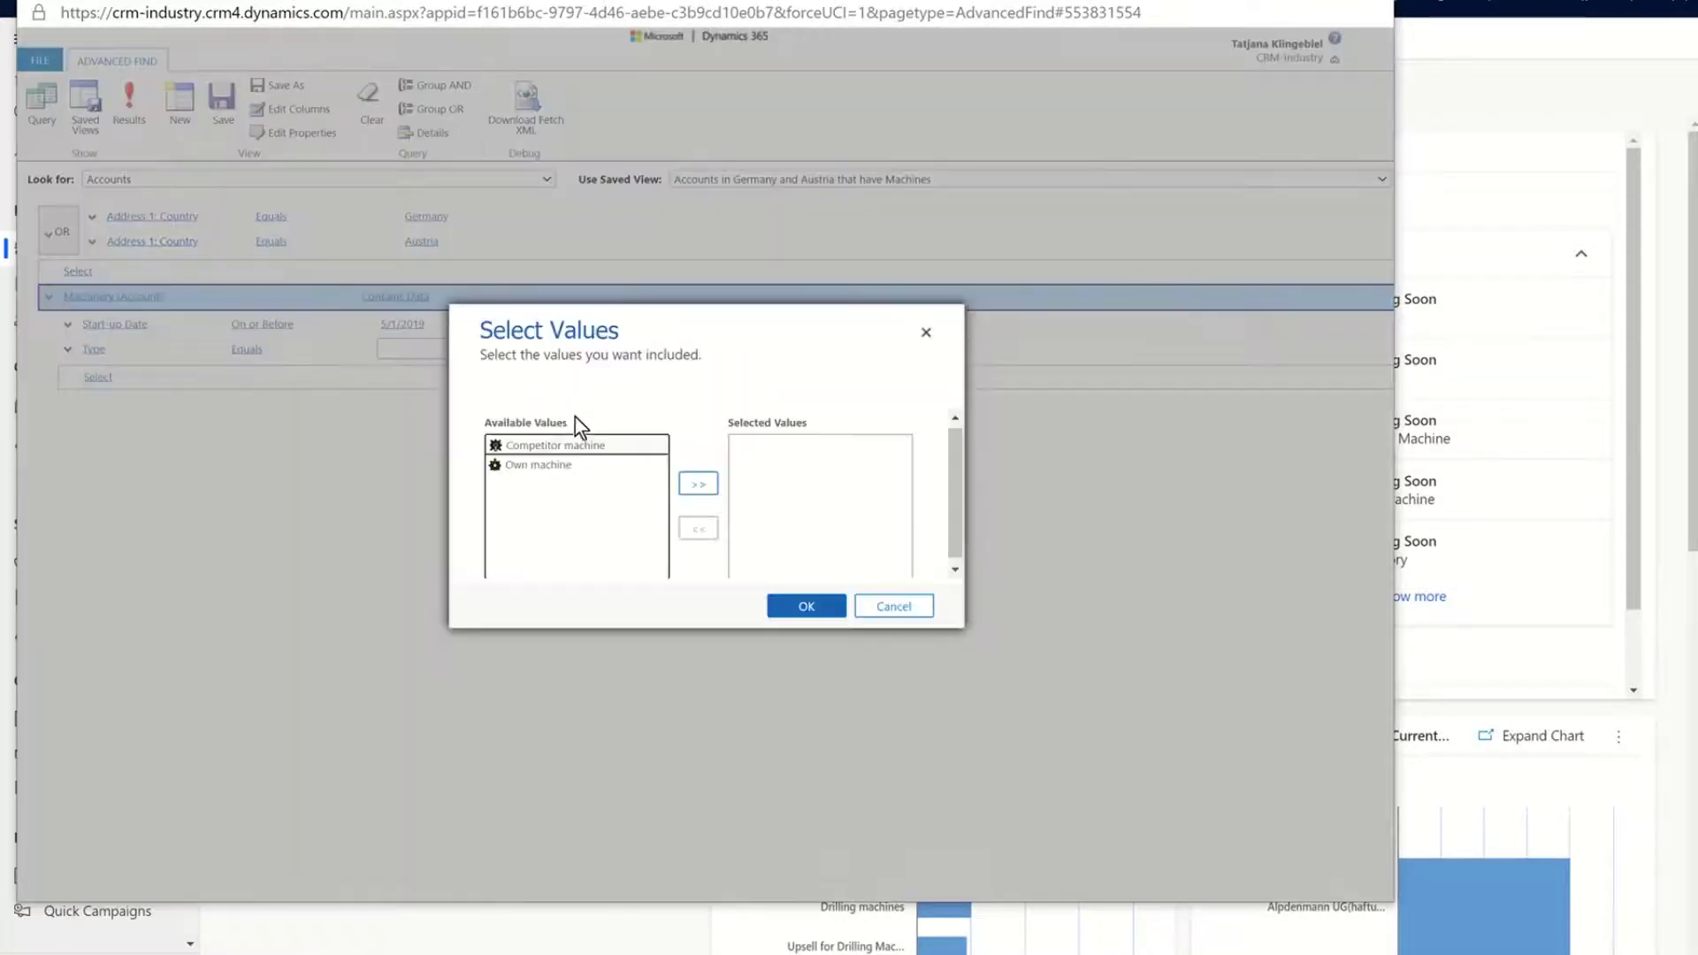
double_click(573, 446)
double_click(575, 446)
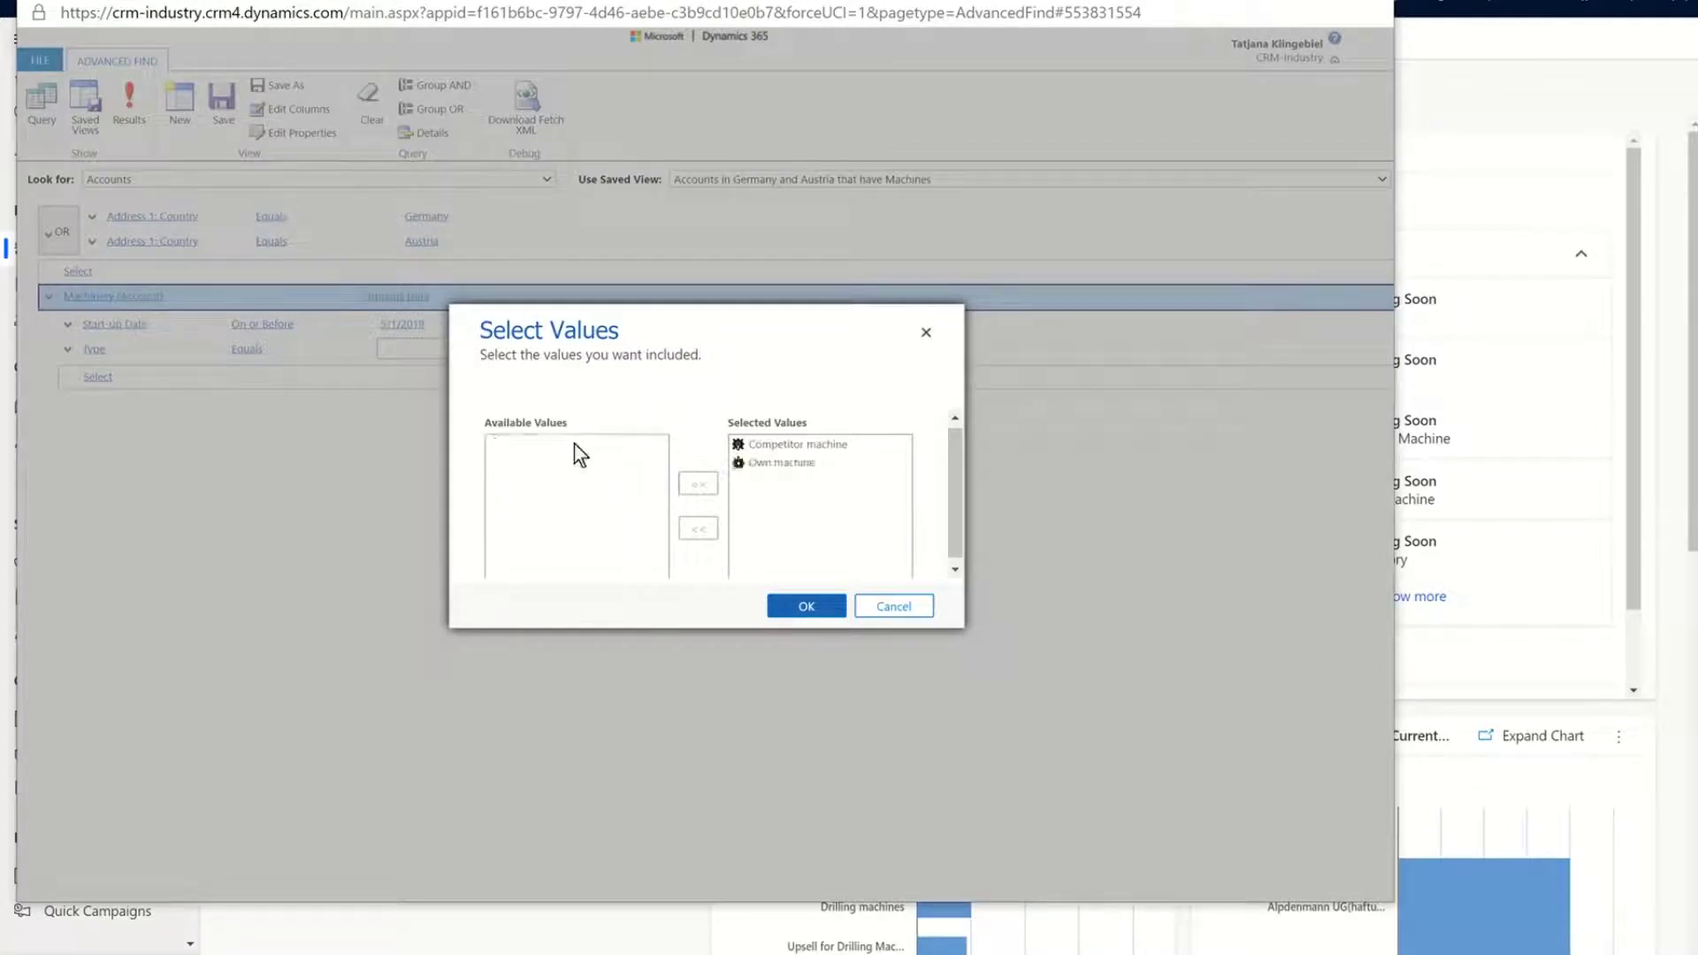
click(806, 605)
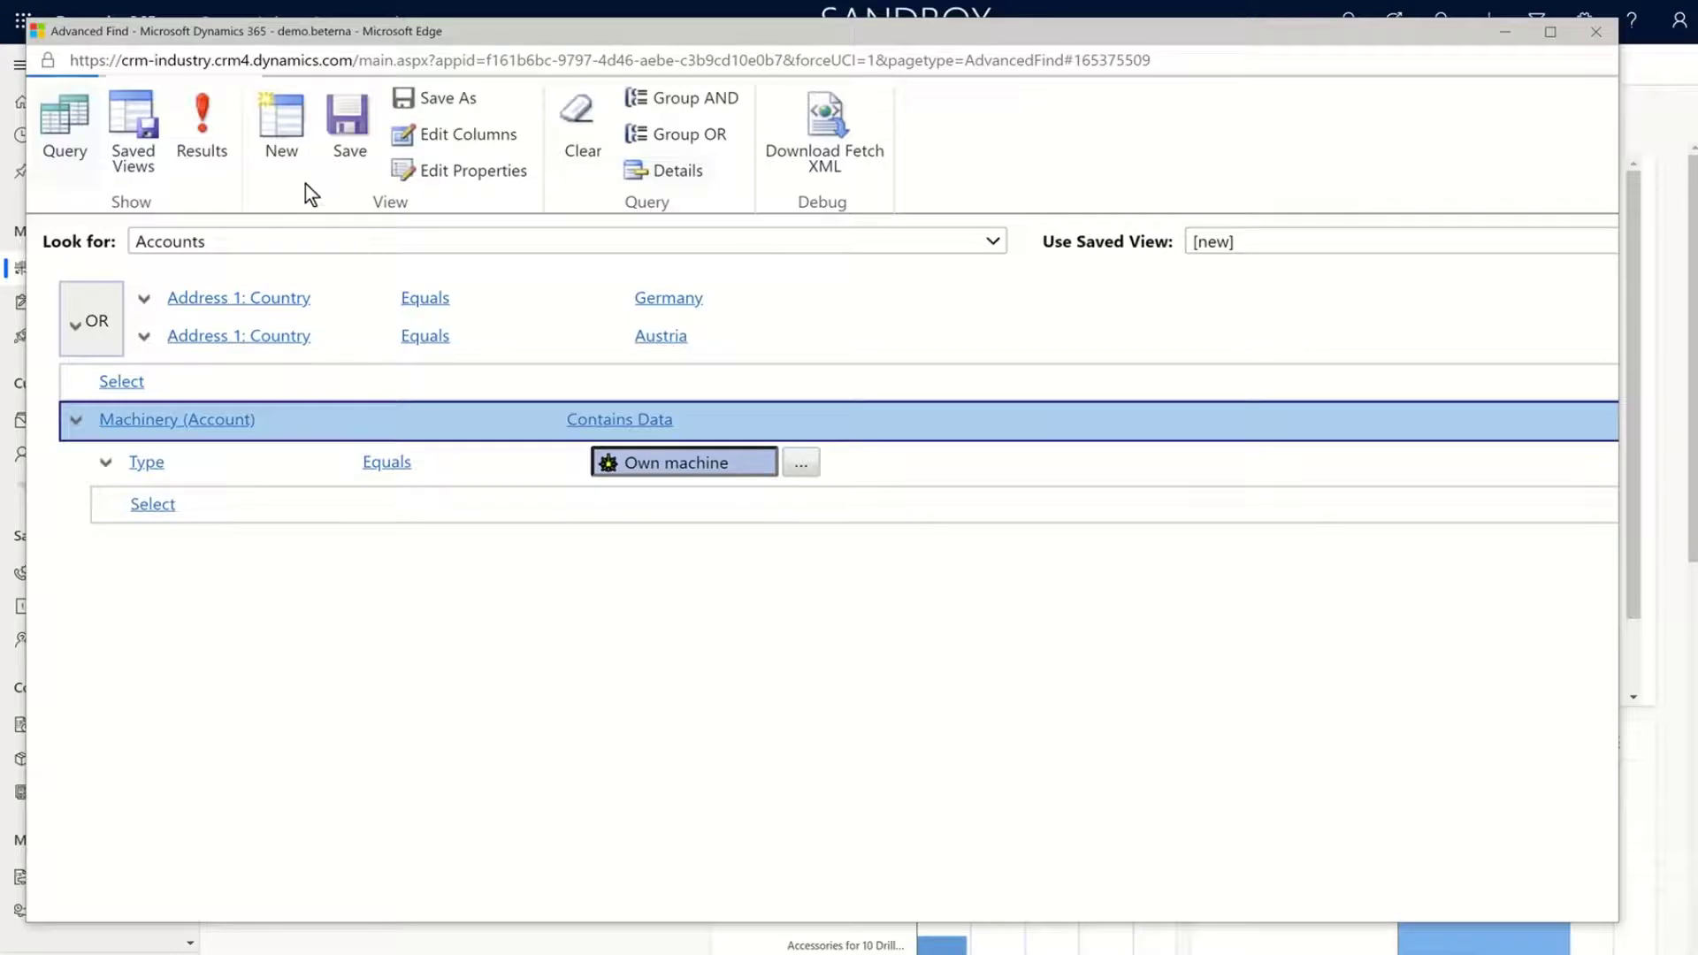
Run the query to list the matching accounts
click(215, 130)
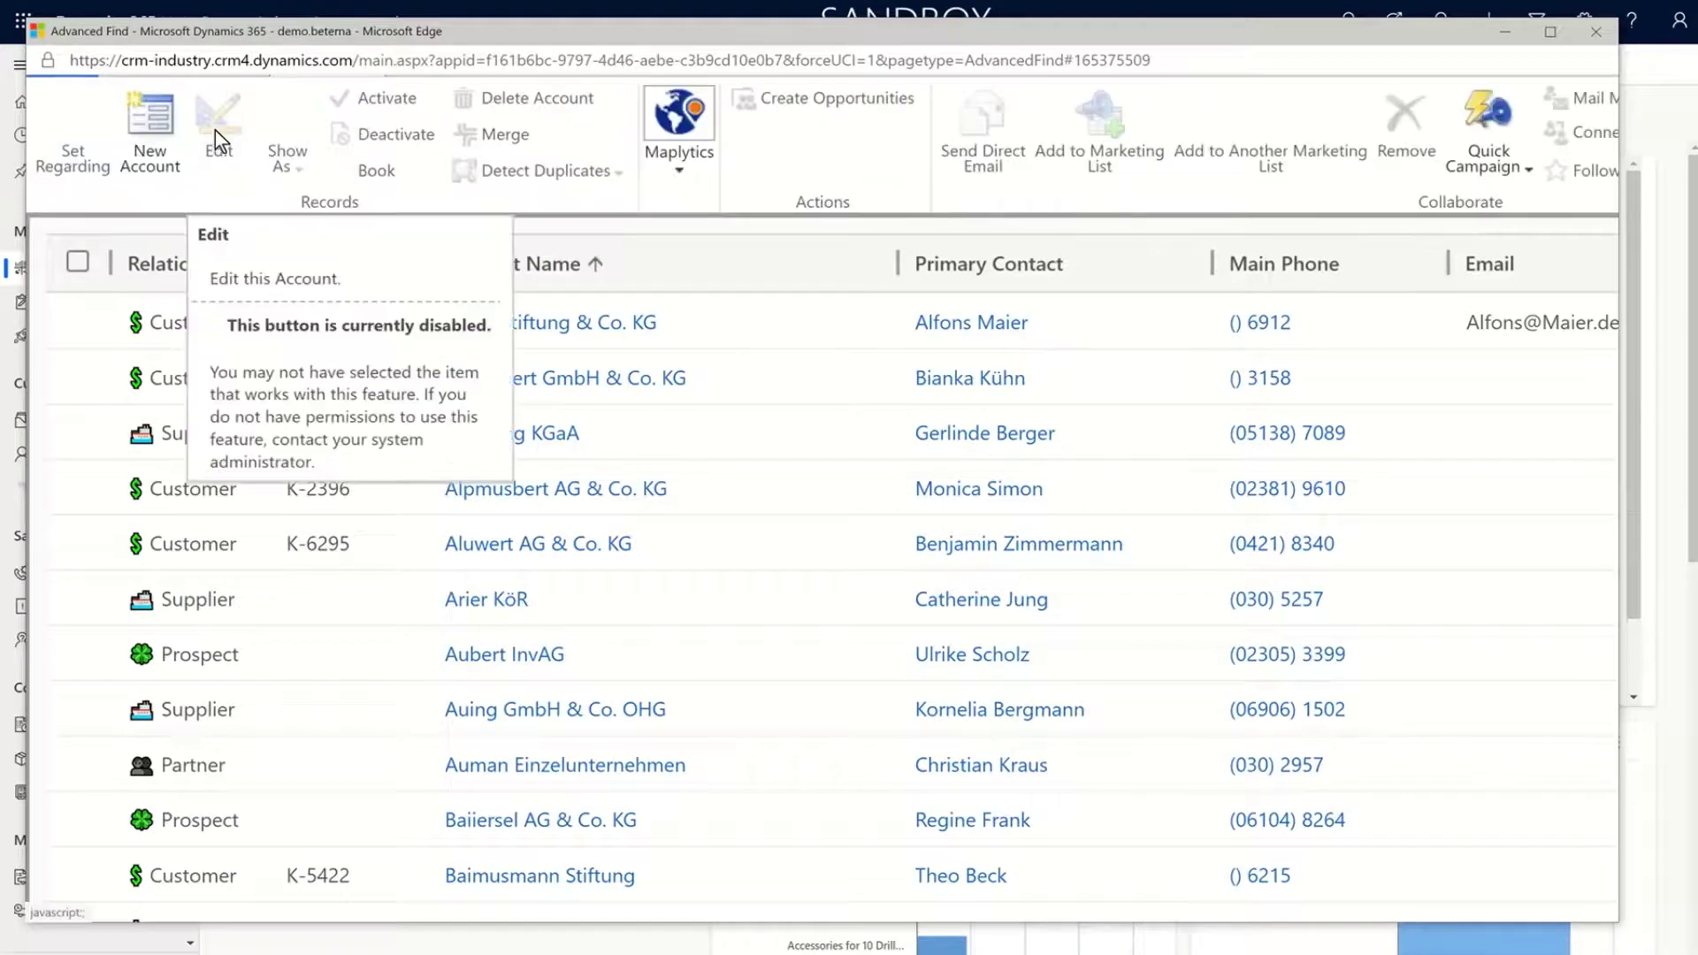
Look through the list of accounts returned by the query
scroll(214, 130, down, 7)
scroll(215, 130, down, 9)
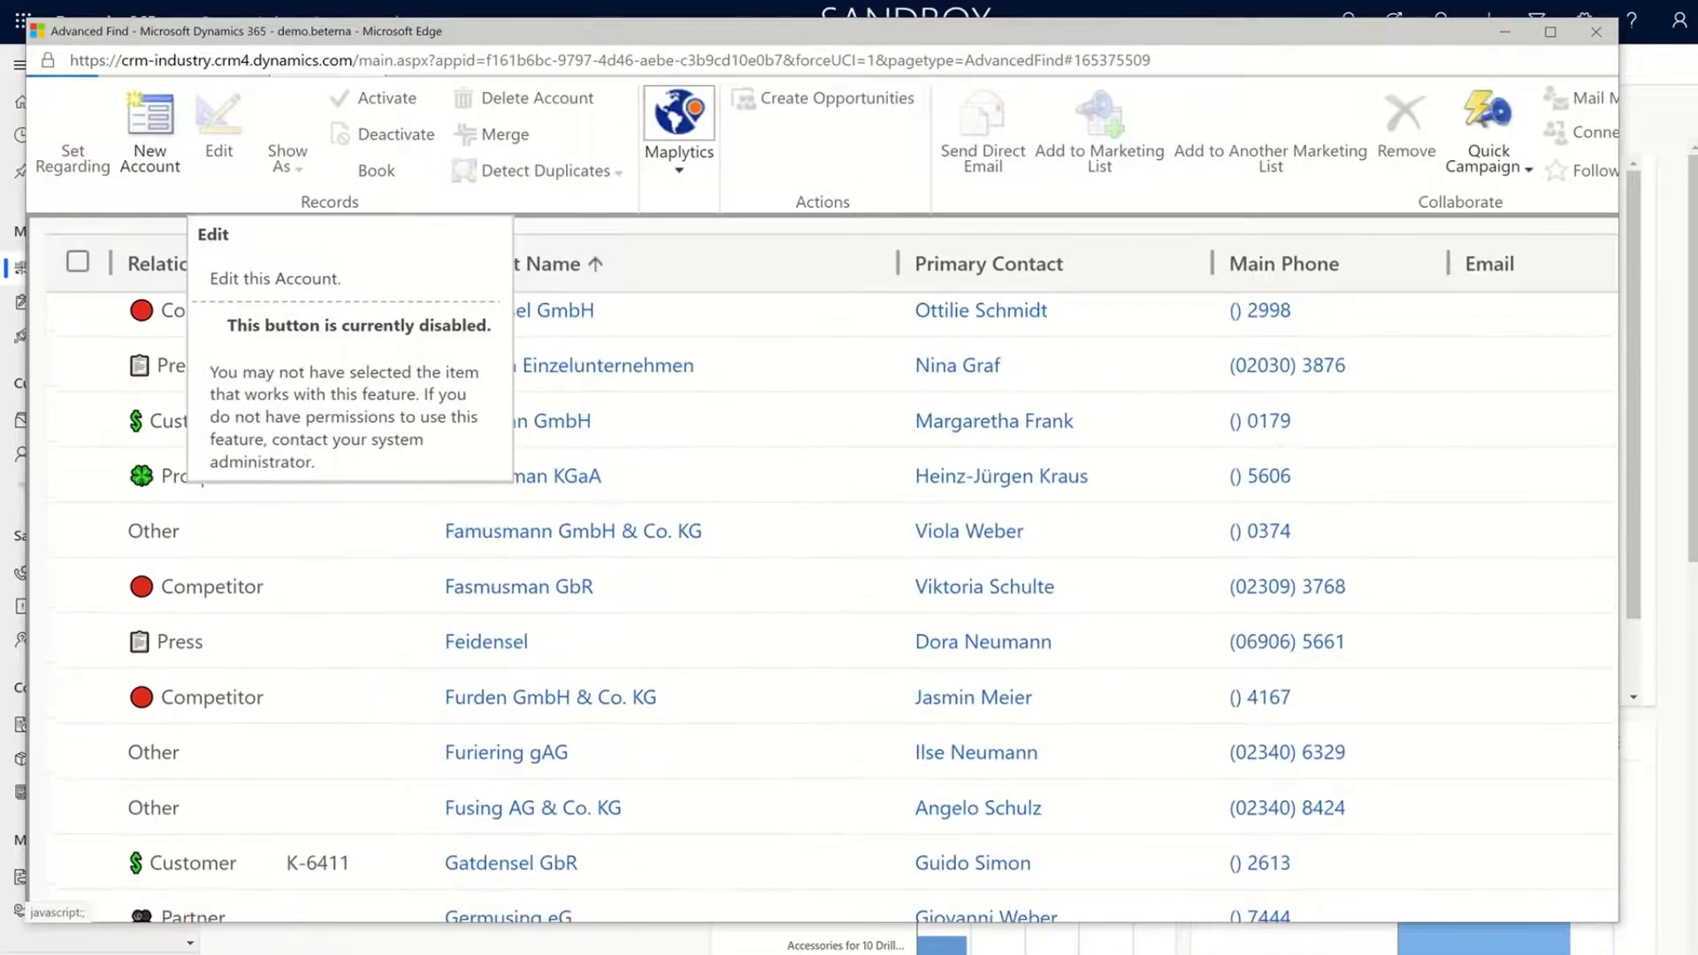
scroll(215, 130, up, 15)
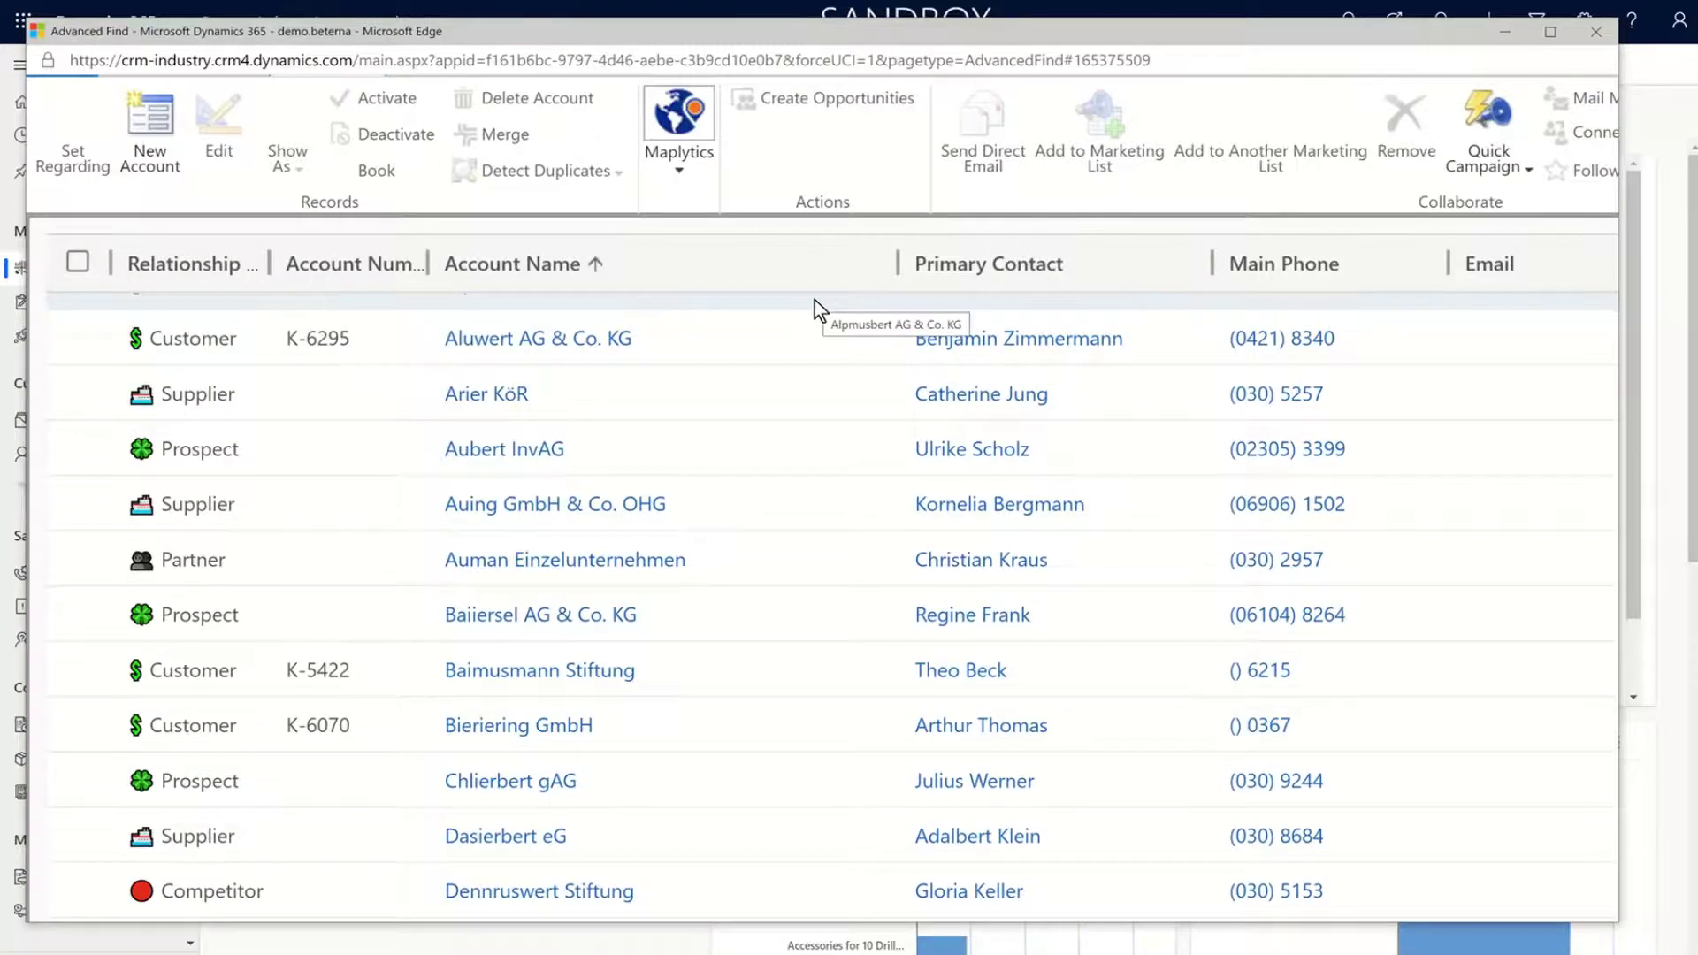
scroll(816, 309, down, 20)
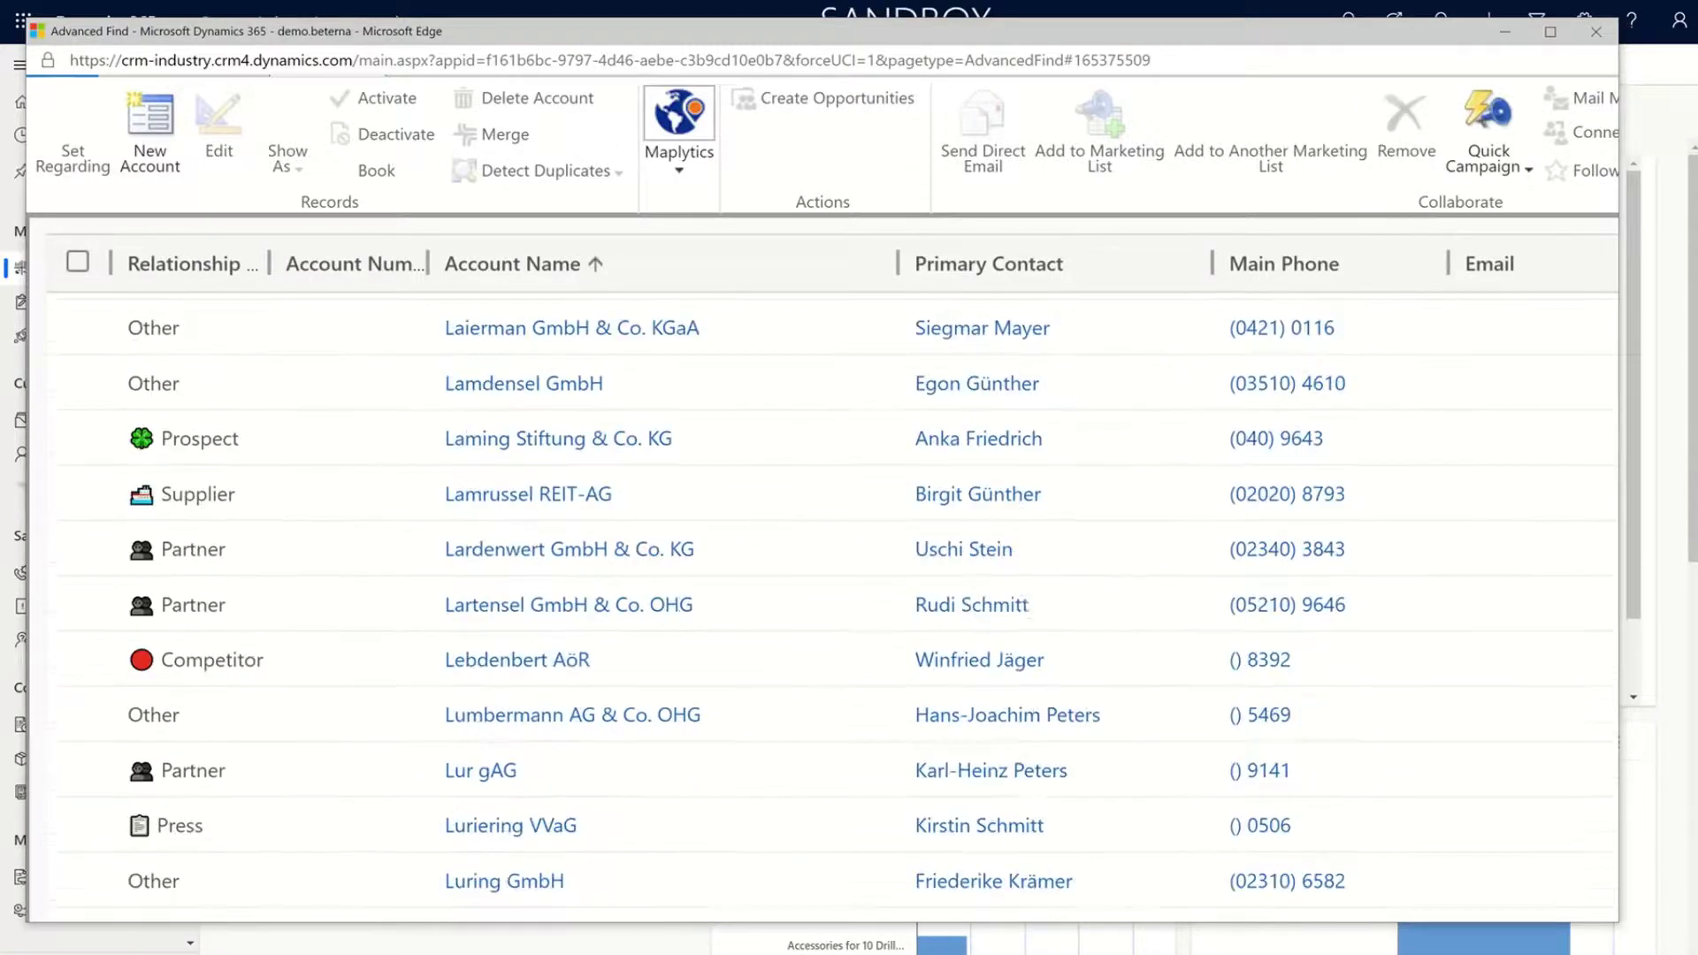
scroll(815, 488, up, 20)
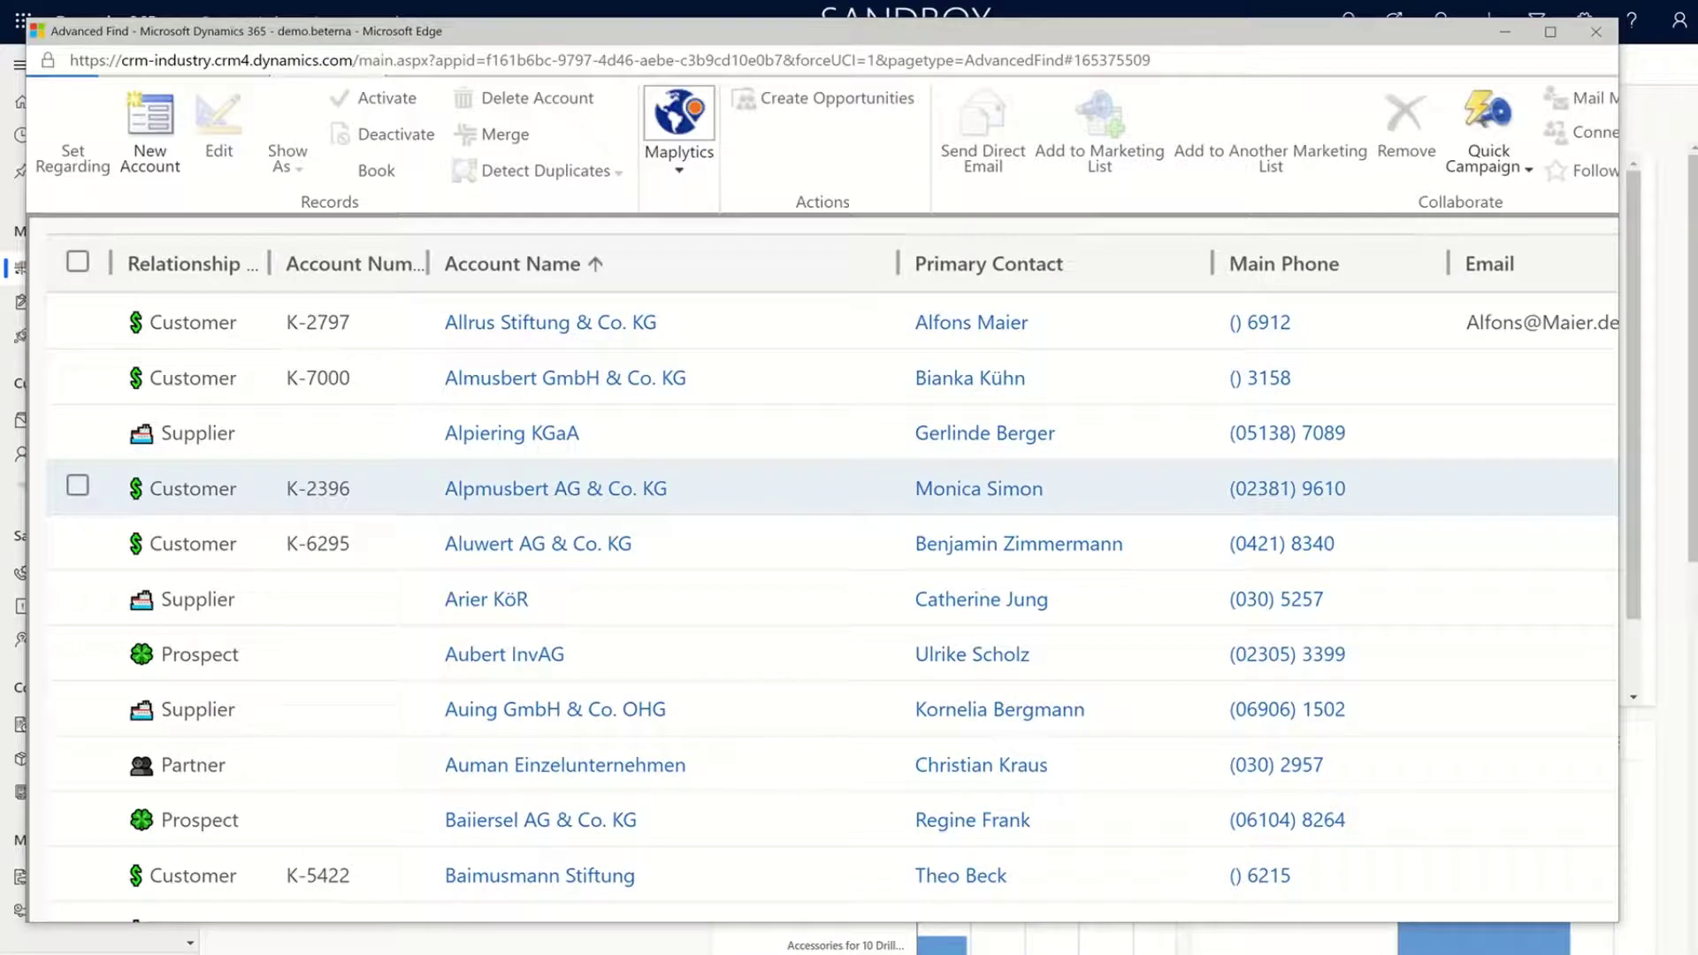
scroll(815, 488, up, 2)
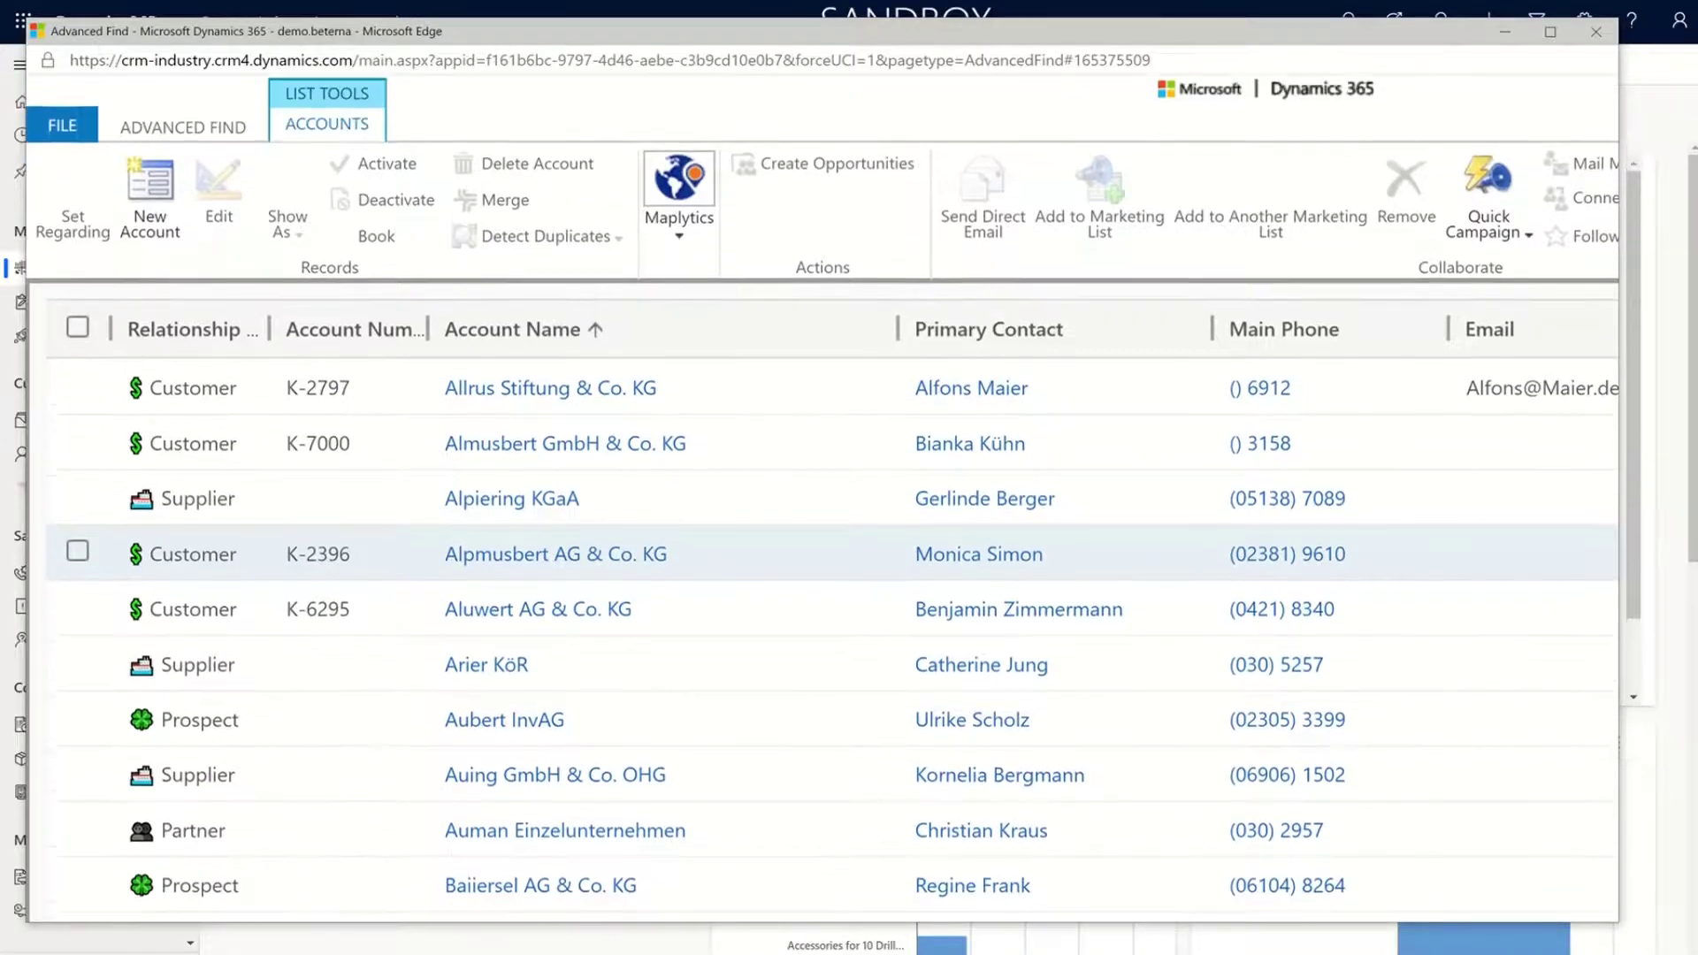
Return to the query definition, open the column editor for its view and enlarge the window to show the whole dialog
click(210, 120)
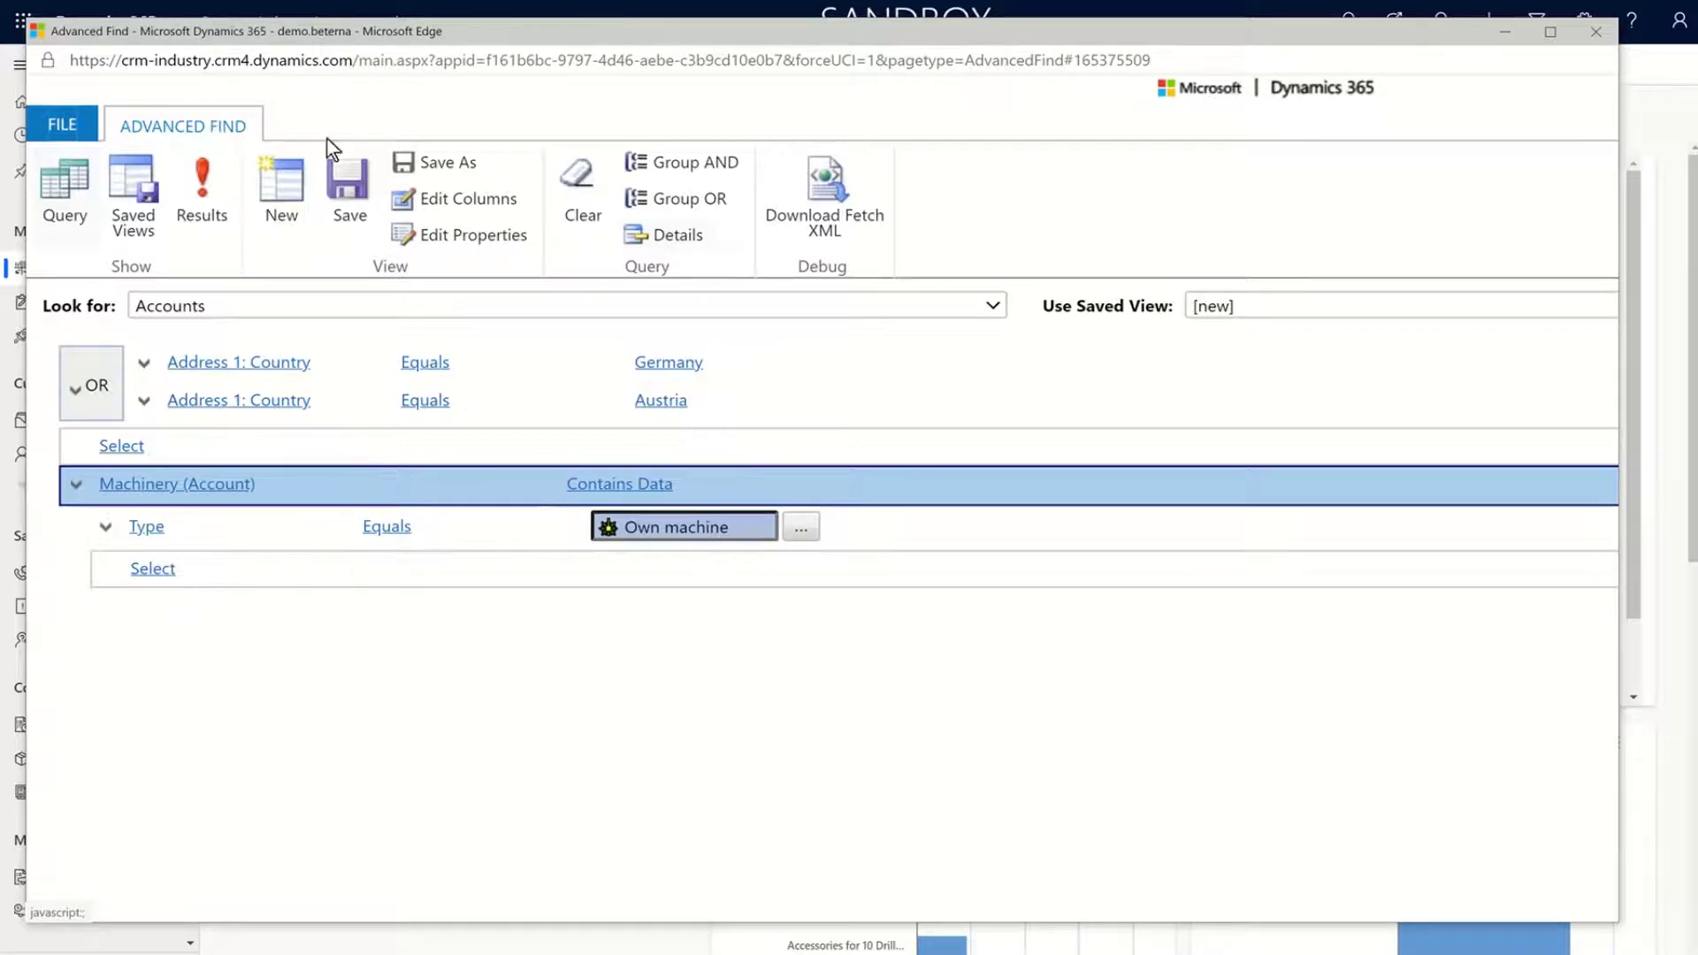
click(492, 196)
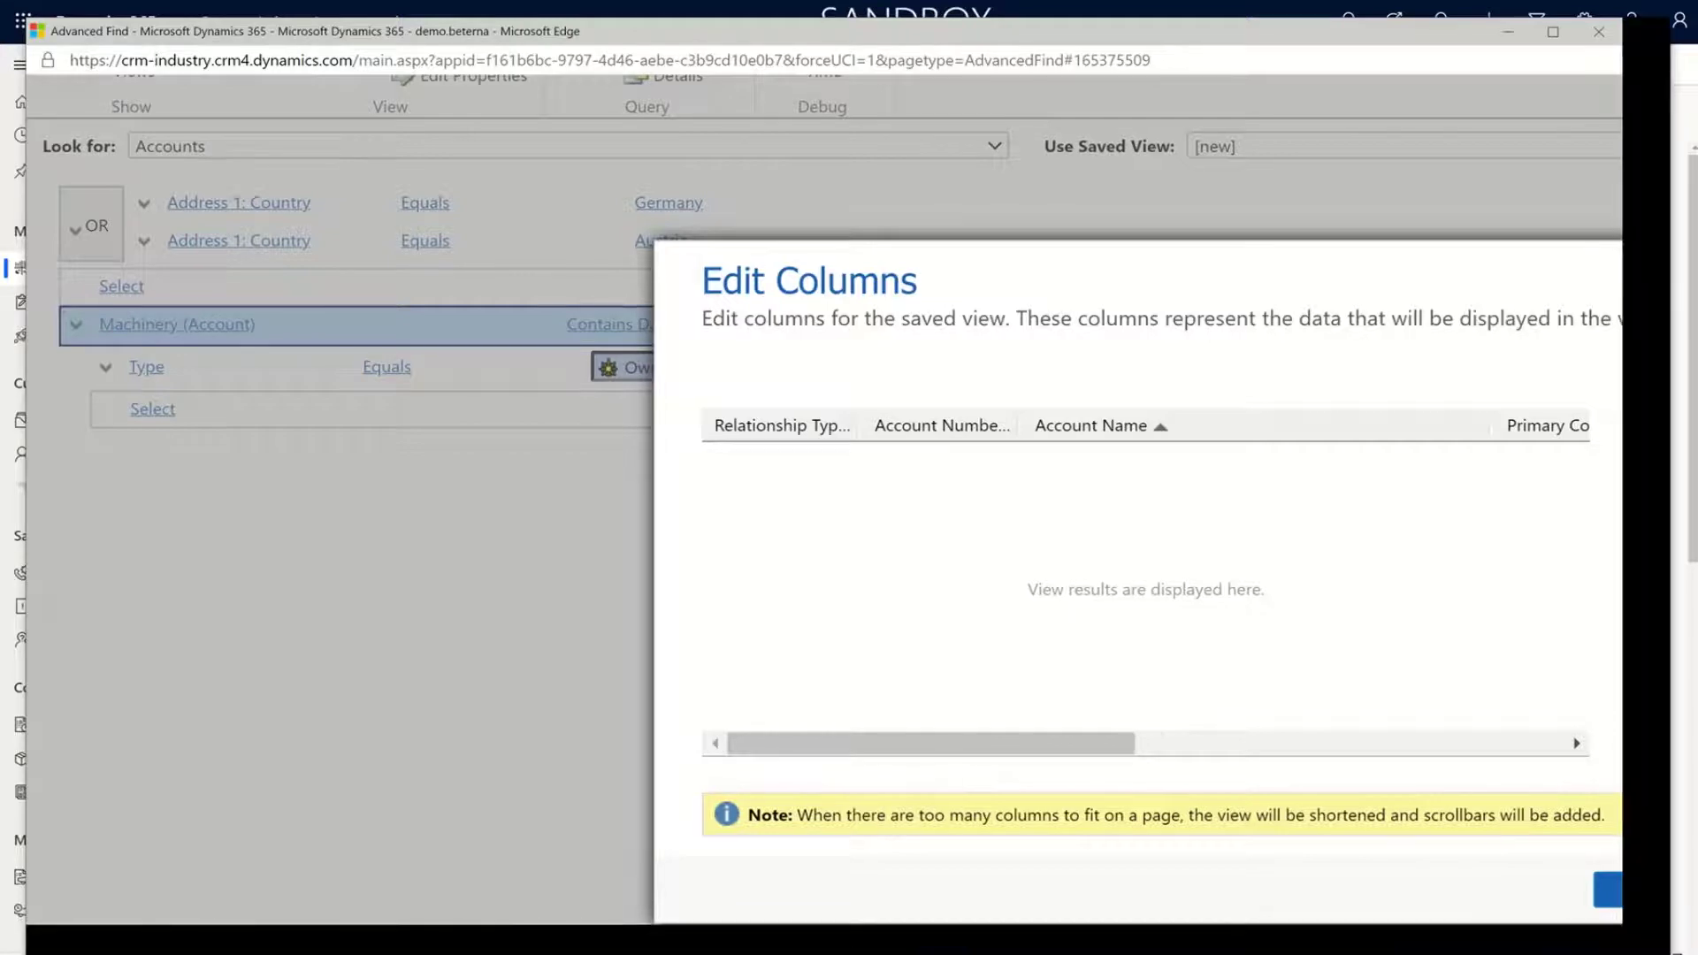
drag(1624, 925, 1654, 953)
scroll(849, 495, down, 3)
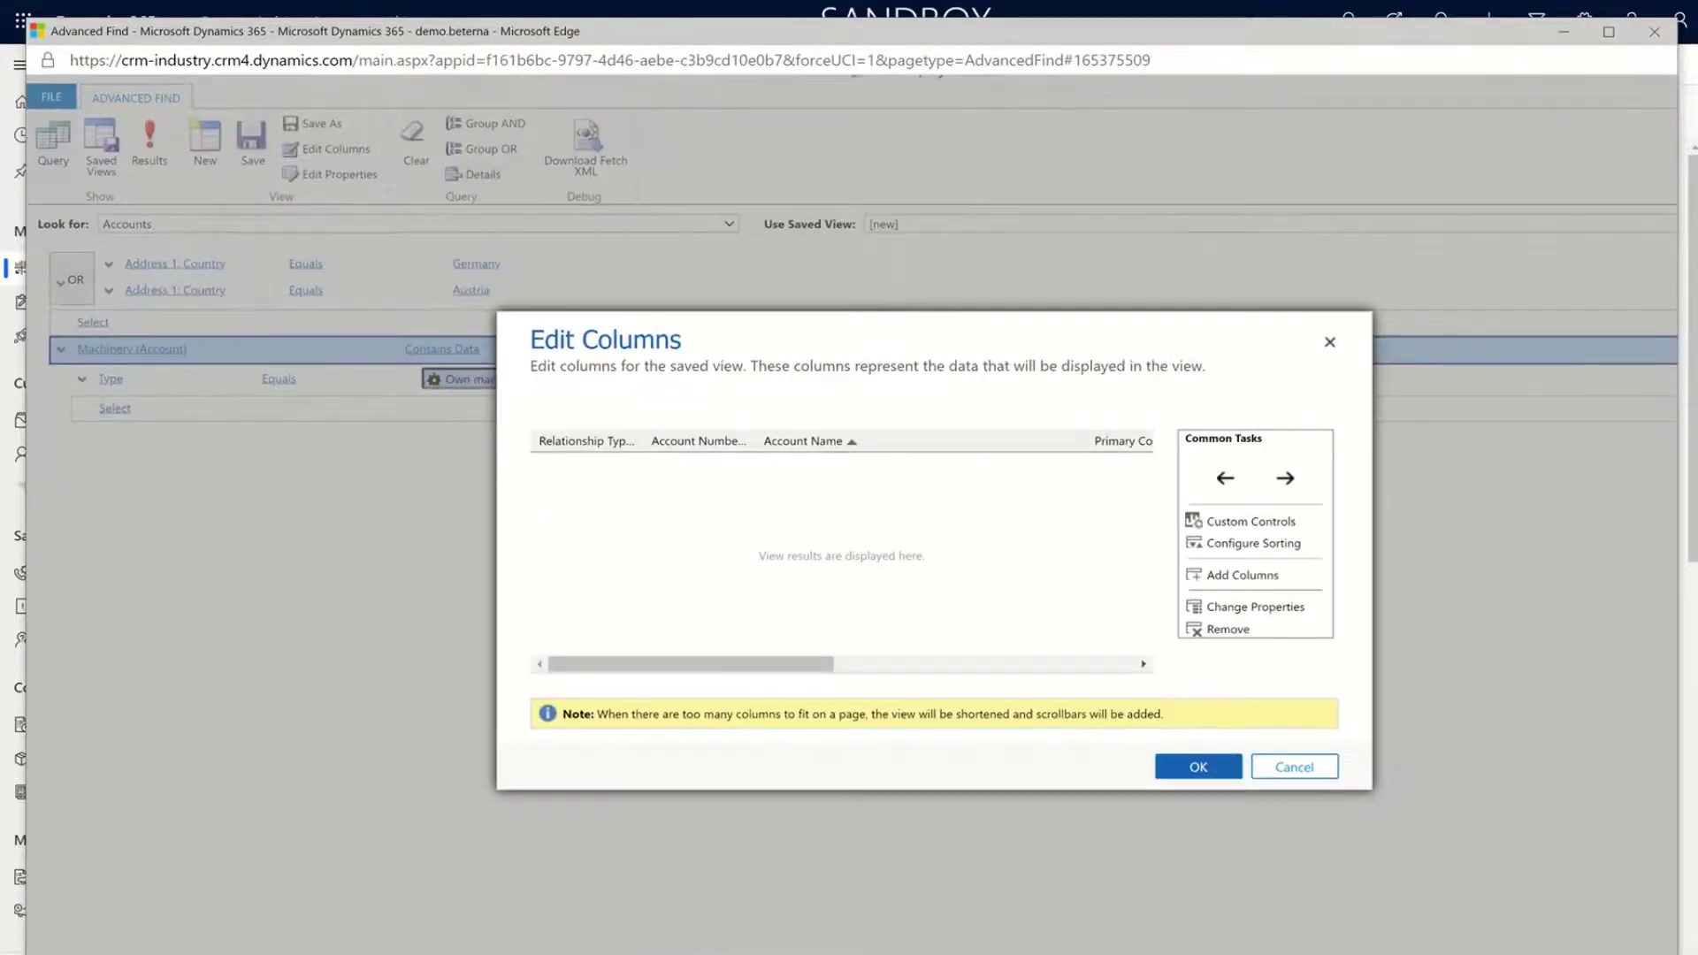
scroll(849, 496, up, 1)
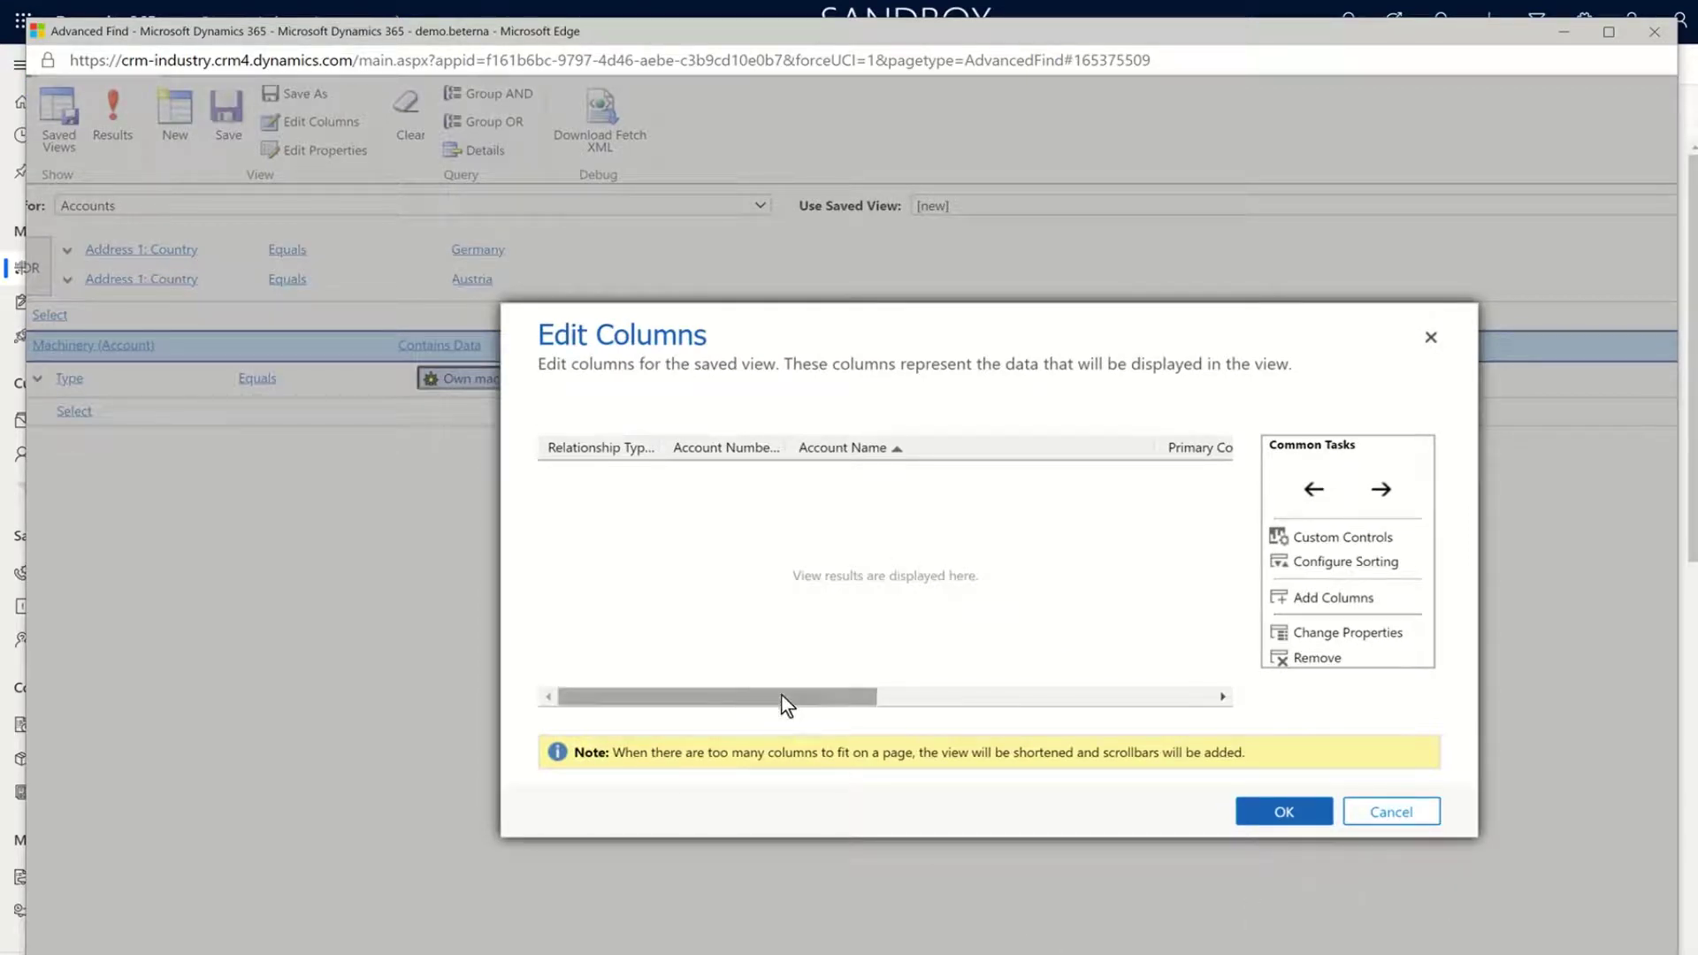
drag(815, 703, 692, 710)
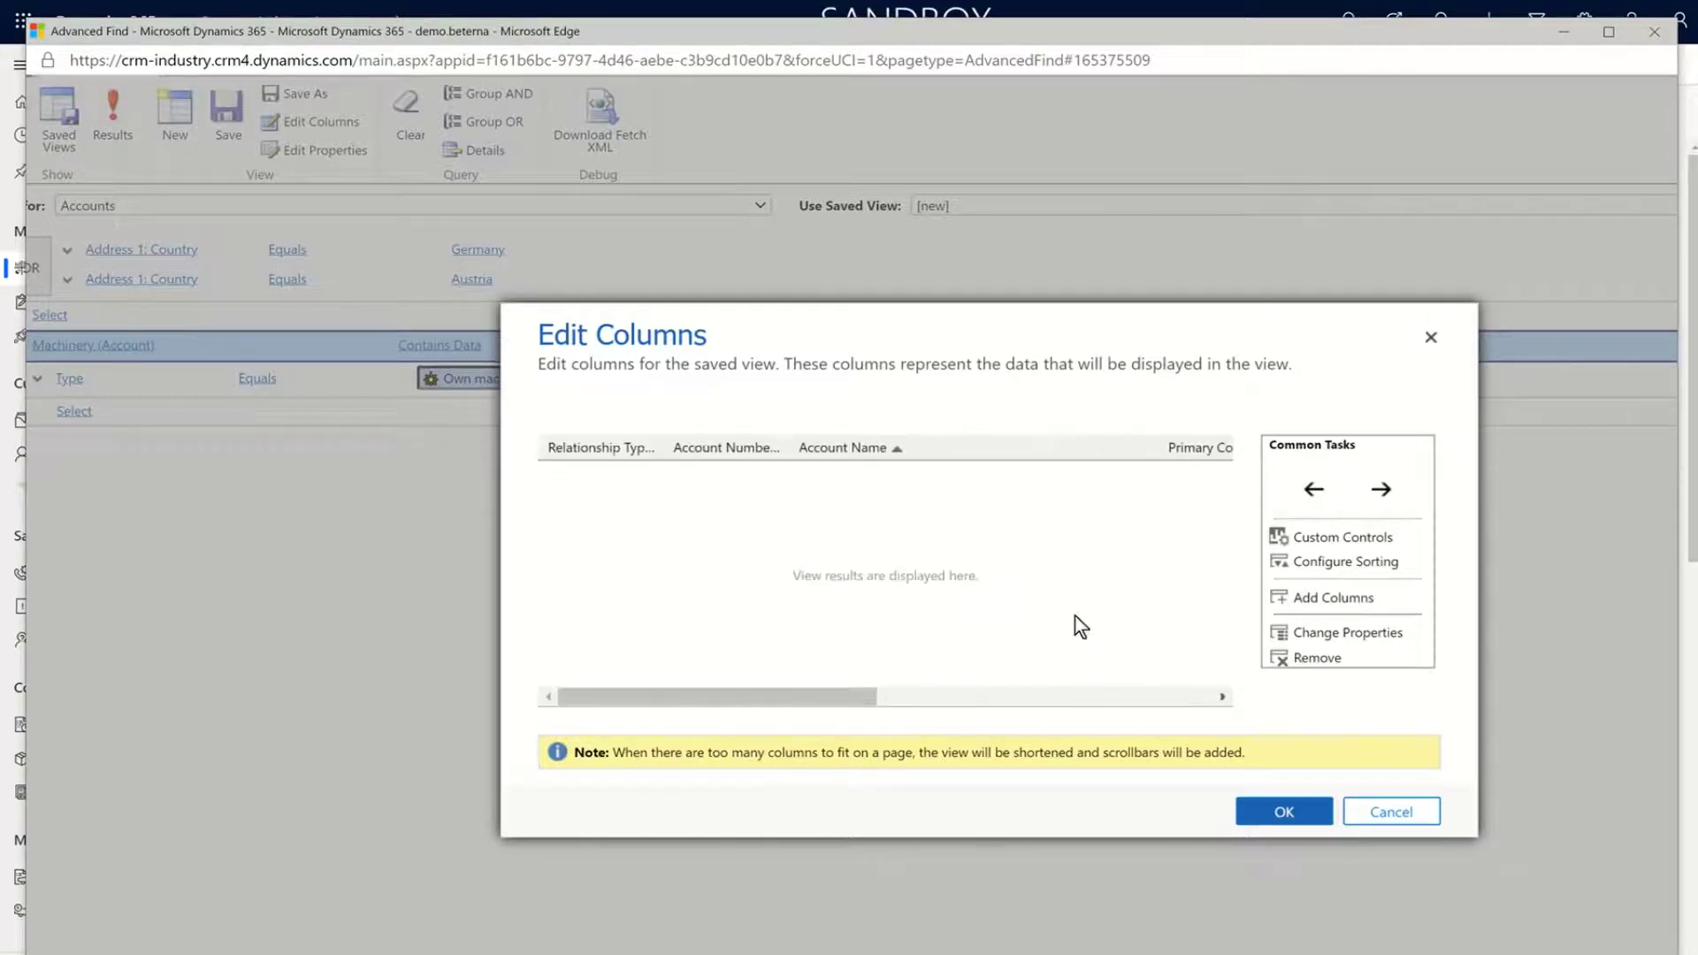
Add the Machinery Share (%) column from the Account record type to the view
click(1315, 598)
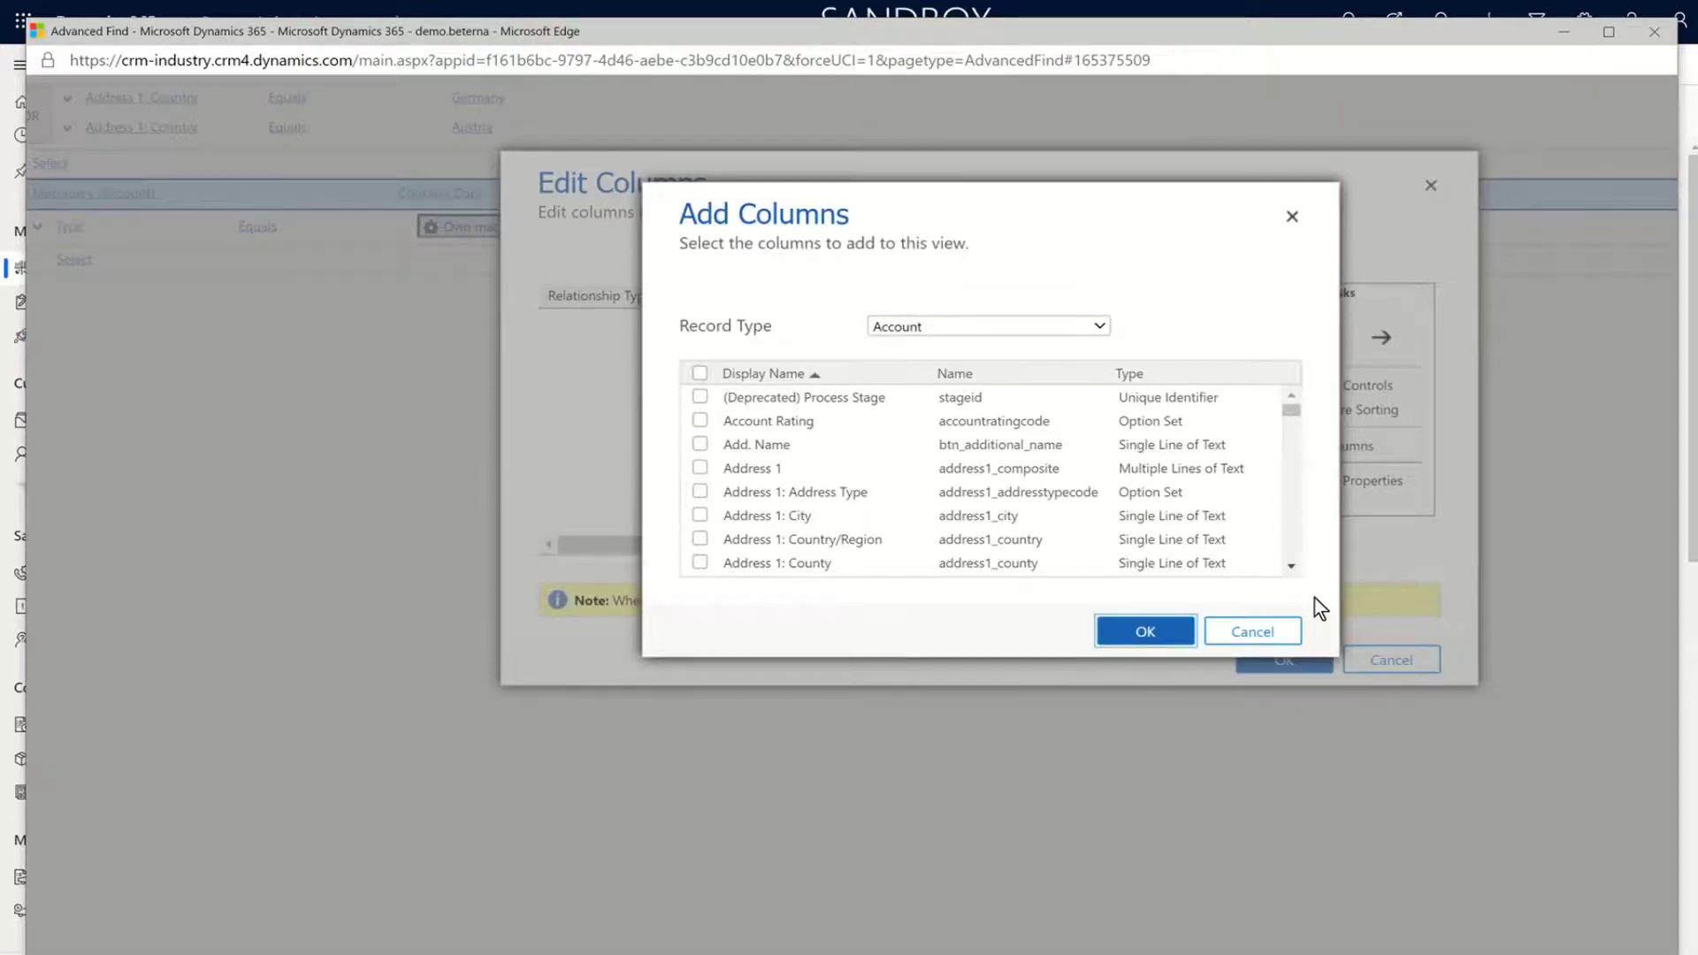
scroll(982, 483, down, 10)
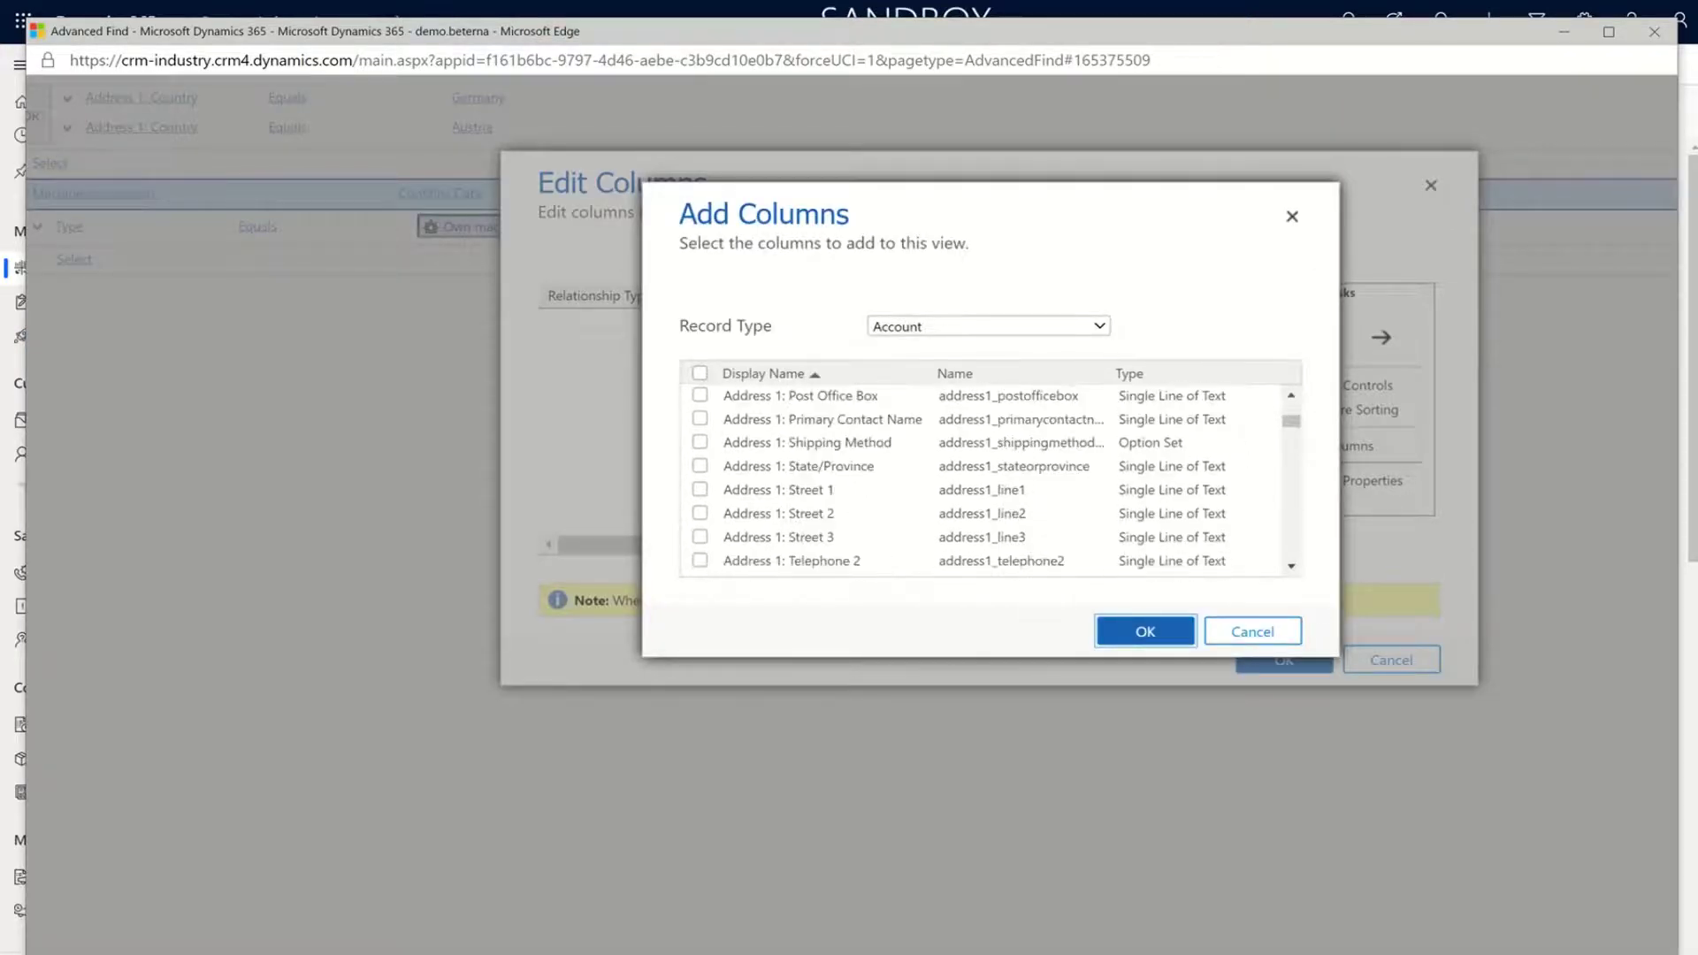
scroll(982, 482, down, 1)
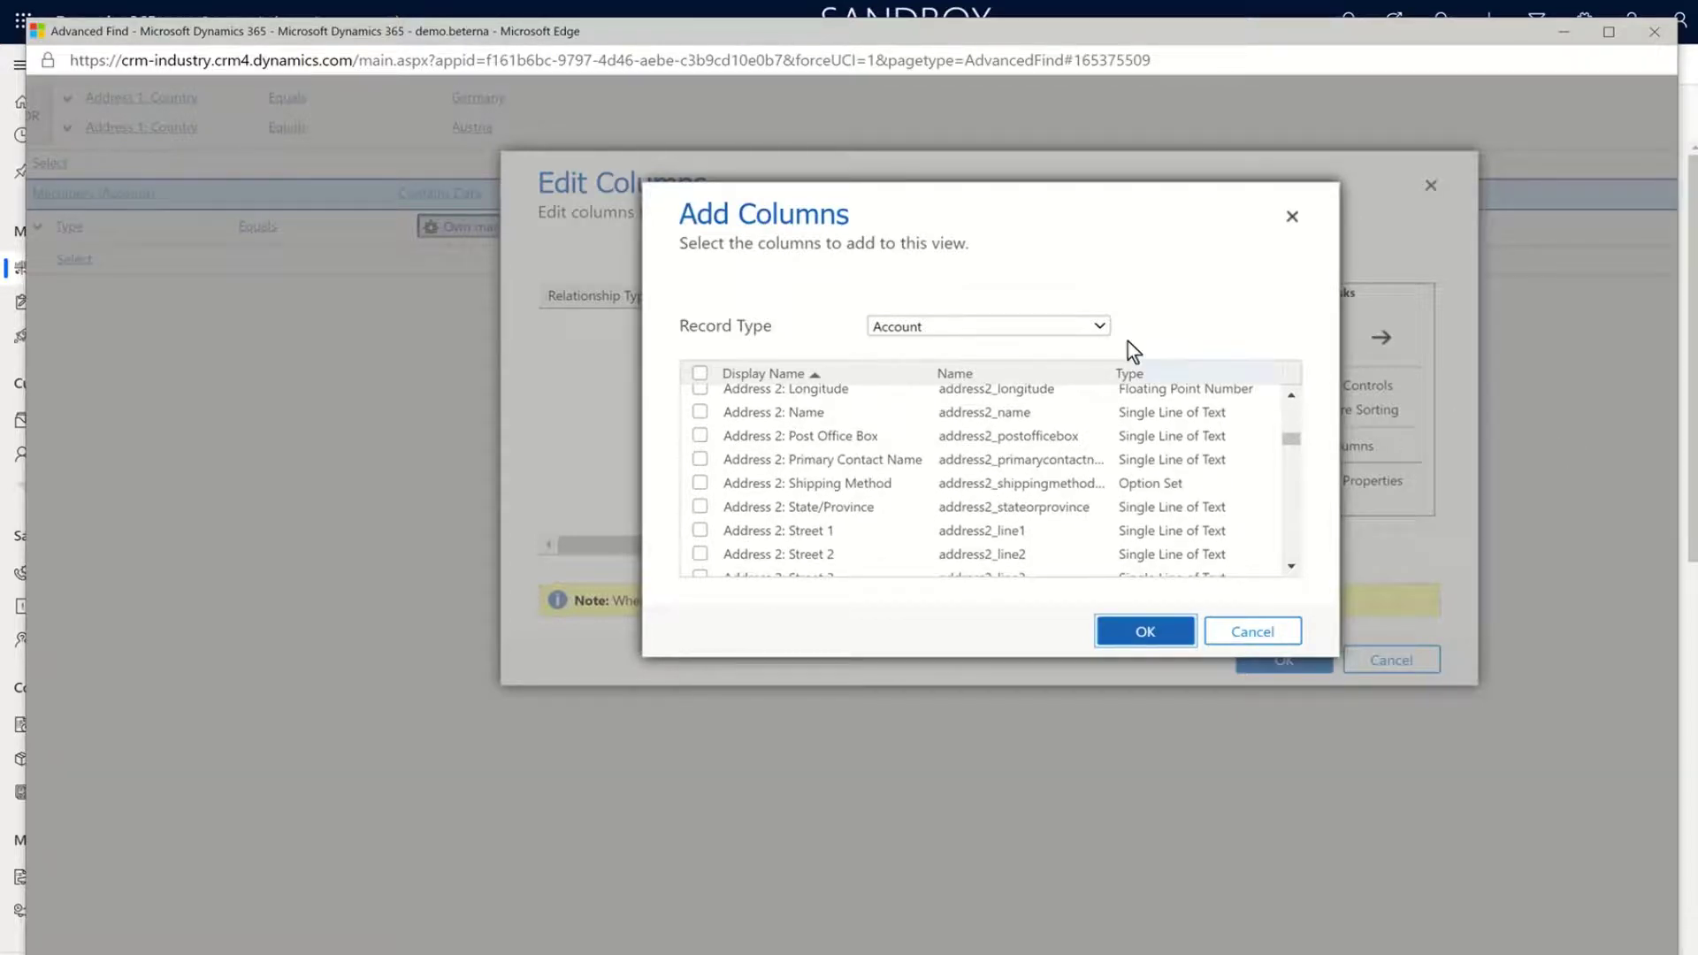
click(1100, 326)
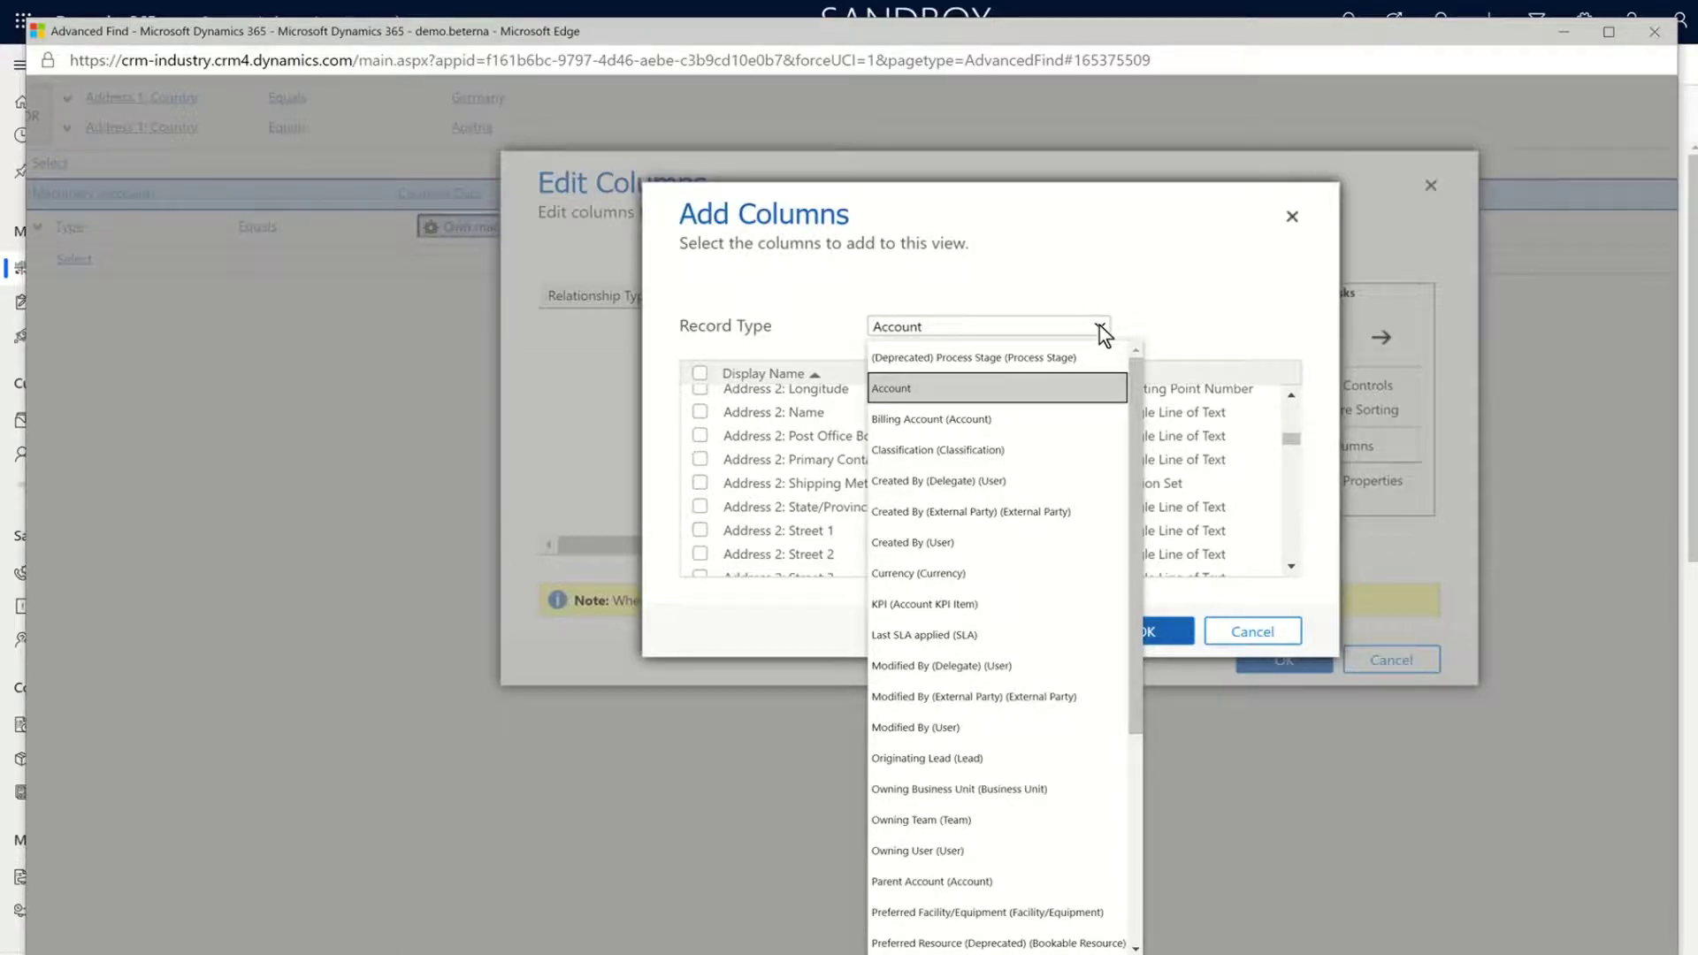
click(1100, 329)
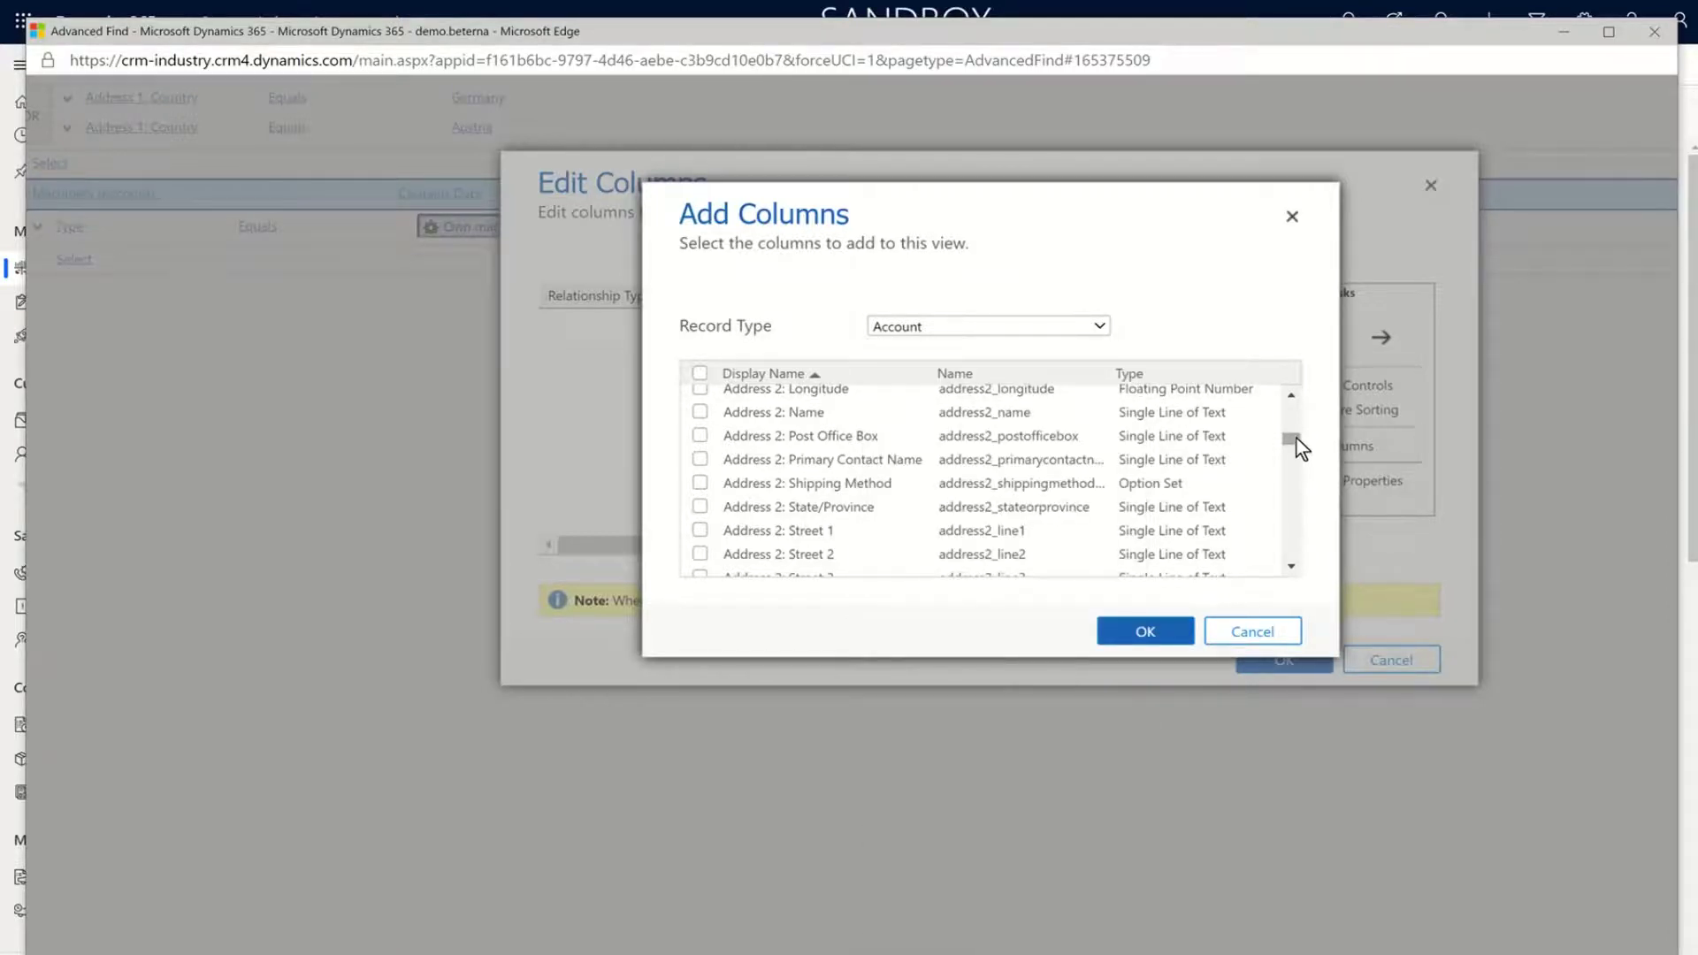
drag(1298, 446, 1300, 403)
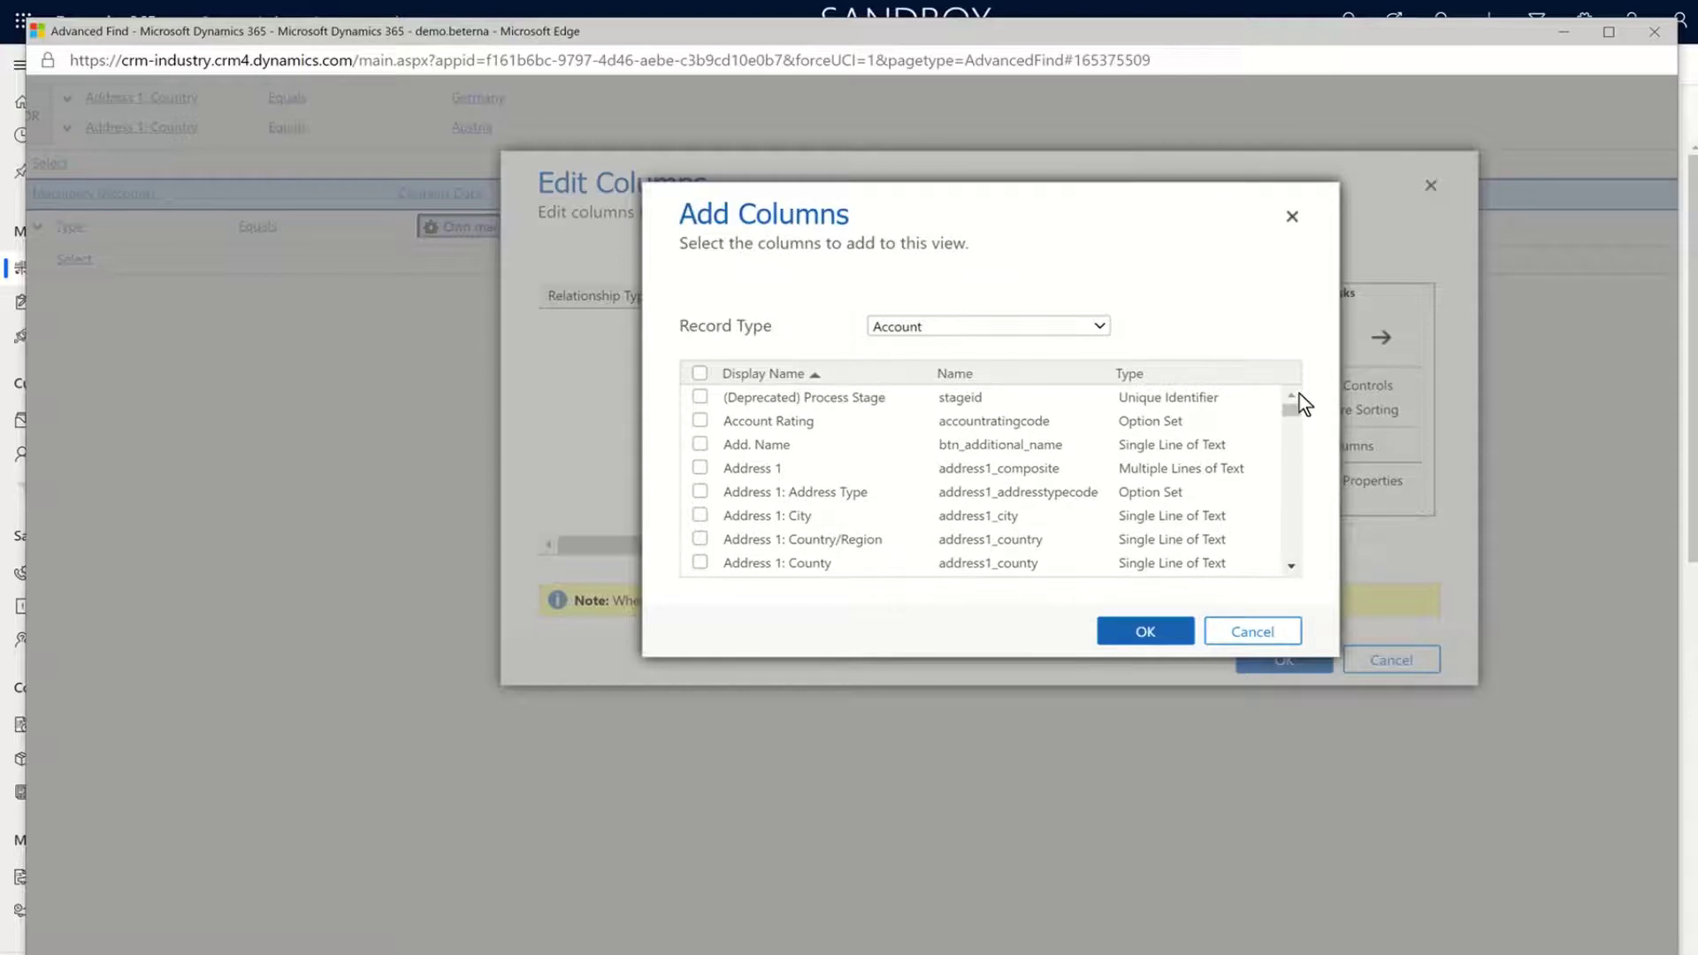
drag(1292, 407, 1305, 510)
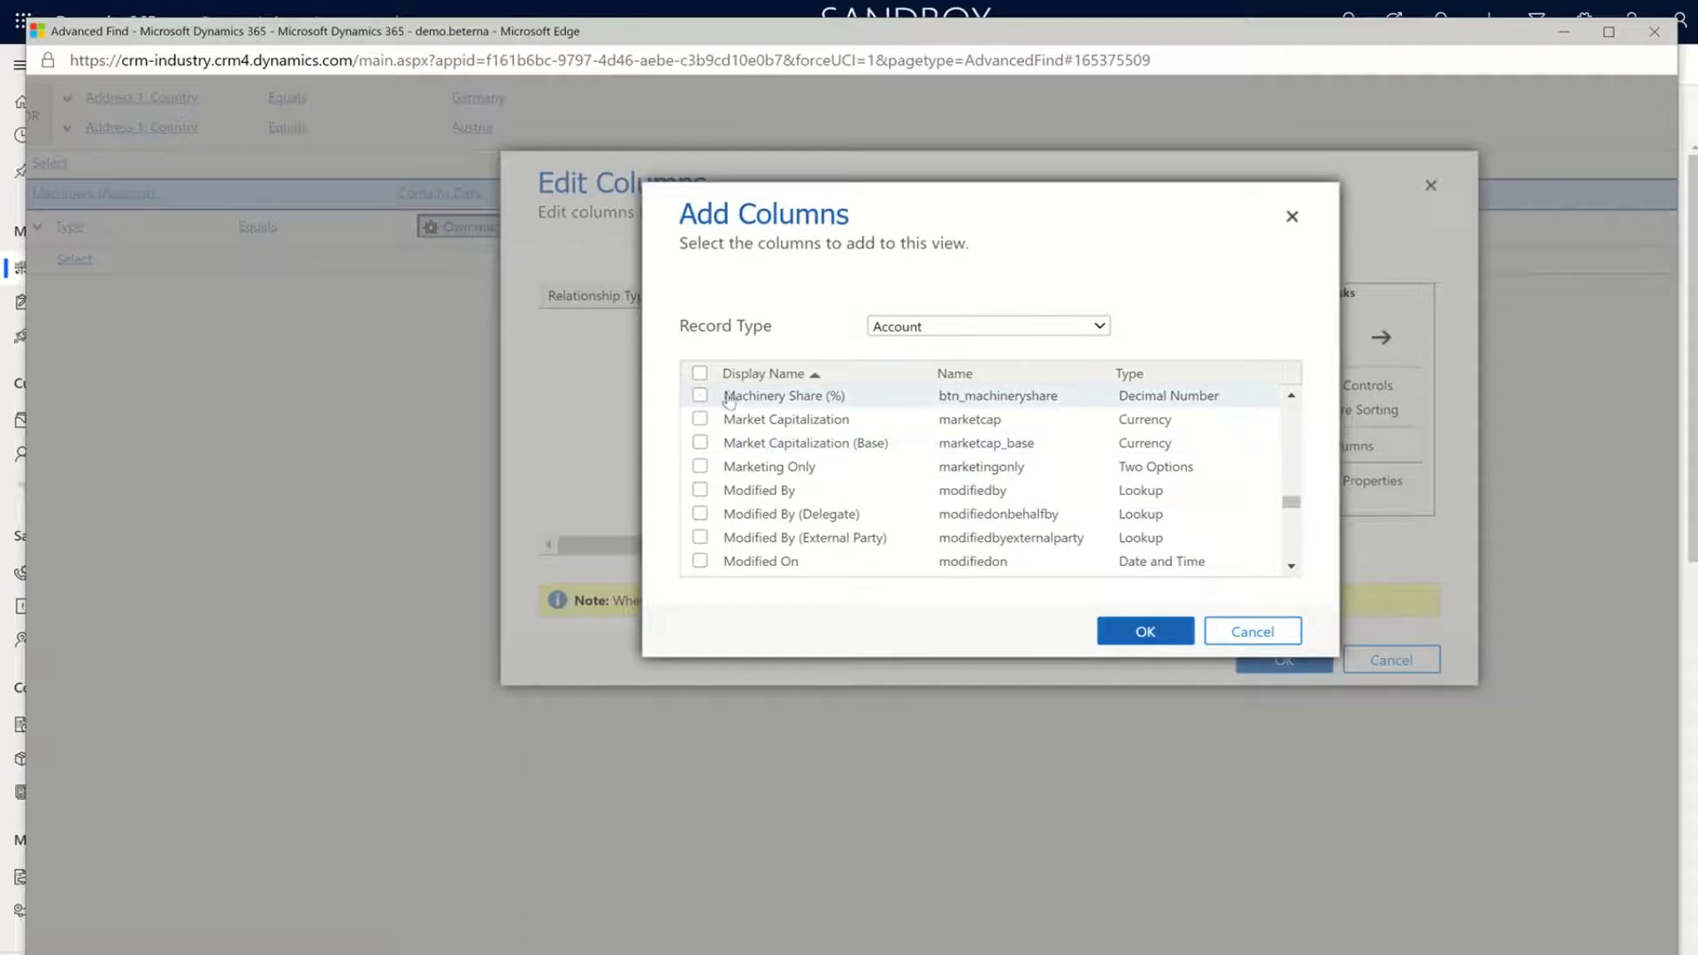
click(700, 395)
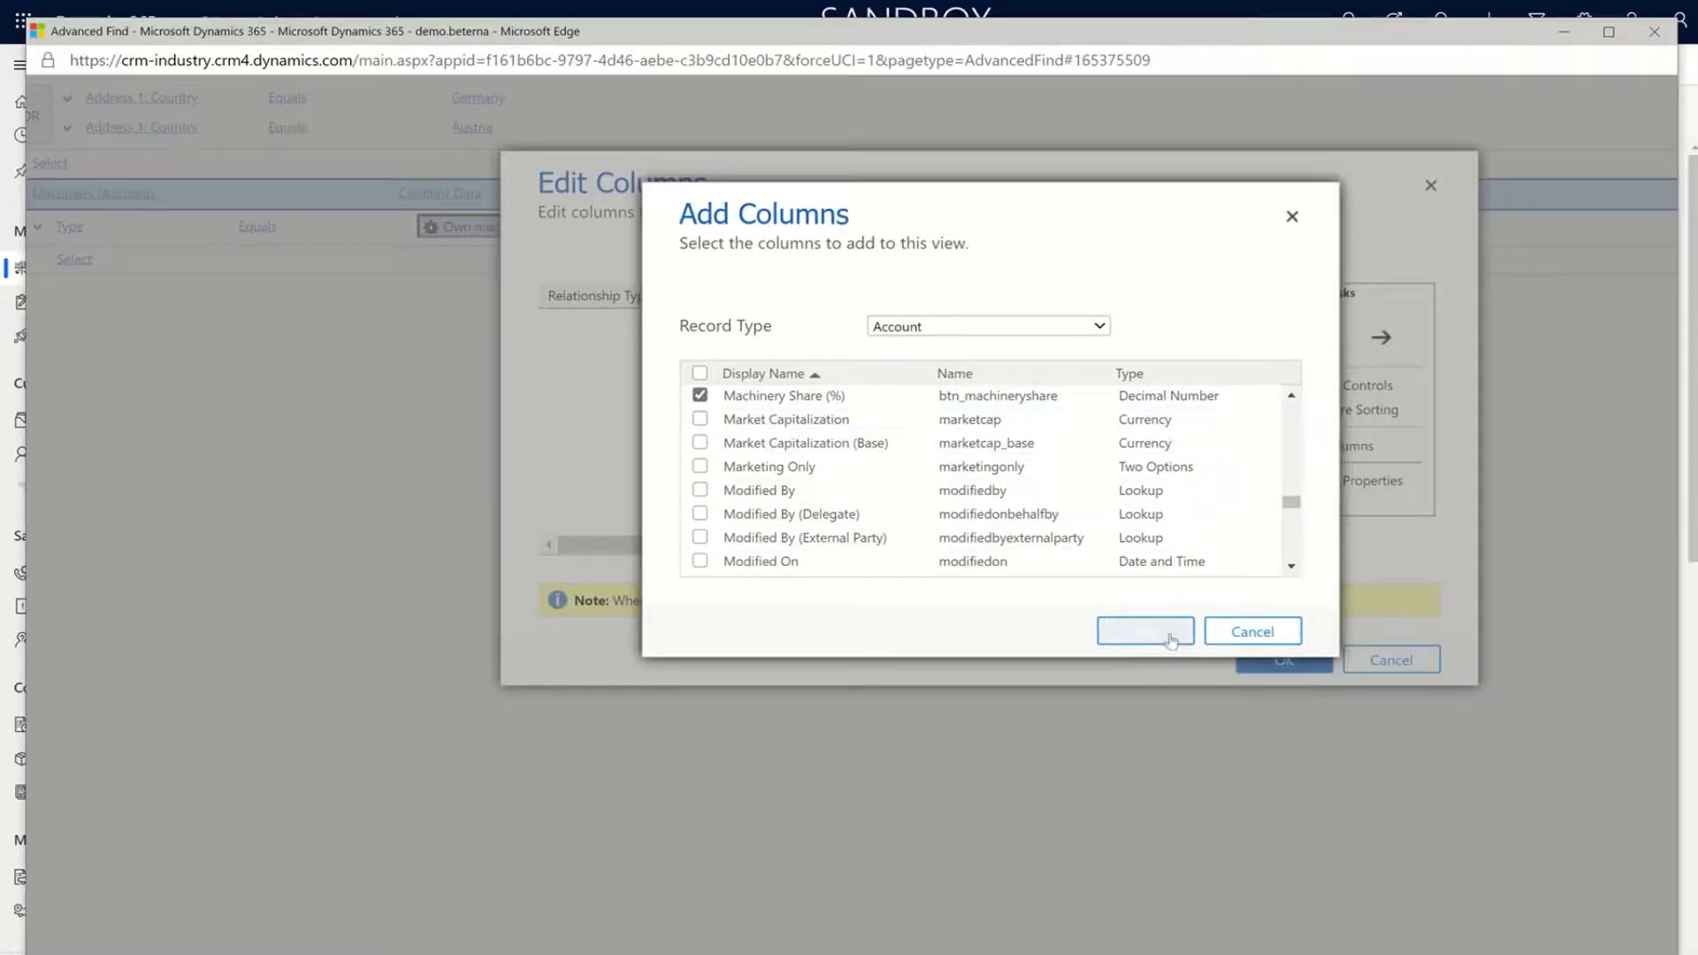
click(1167, 633)
Add the Classification and Classification Goal columns from the Classification (Classification) record type to the view
click(1283, 446)
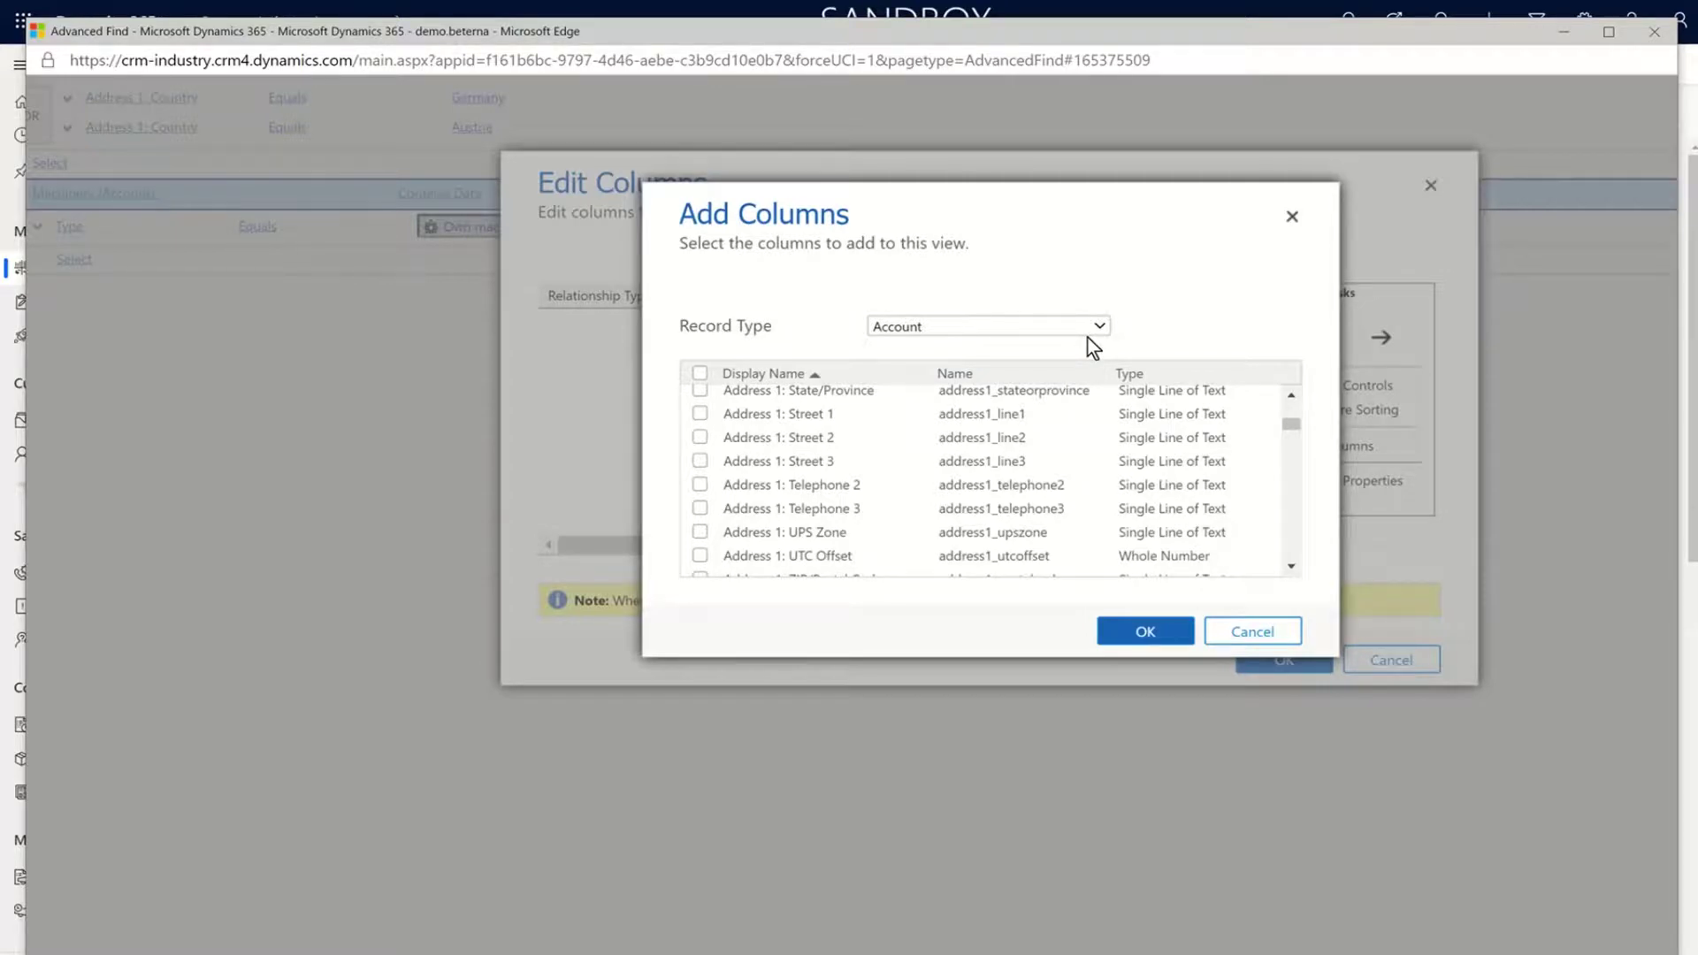
click(1082, 323)
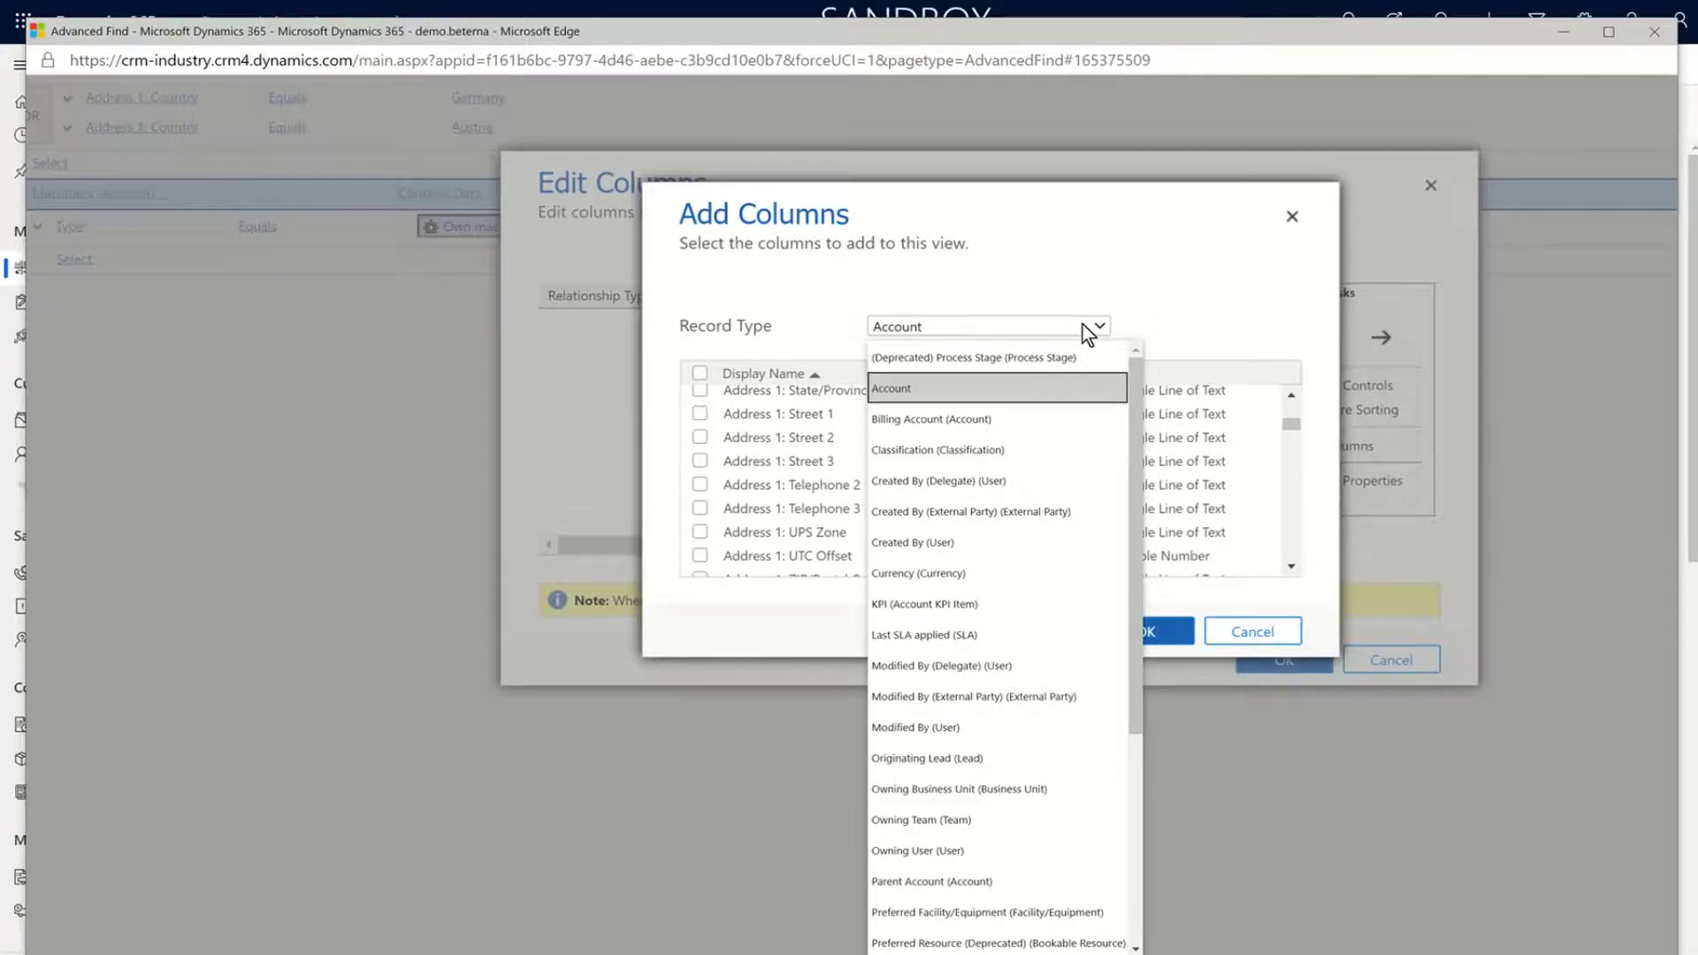
click(1012, 447)
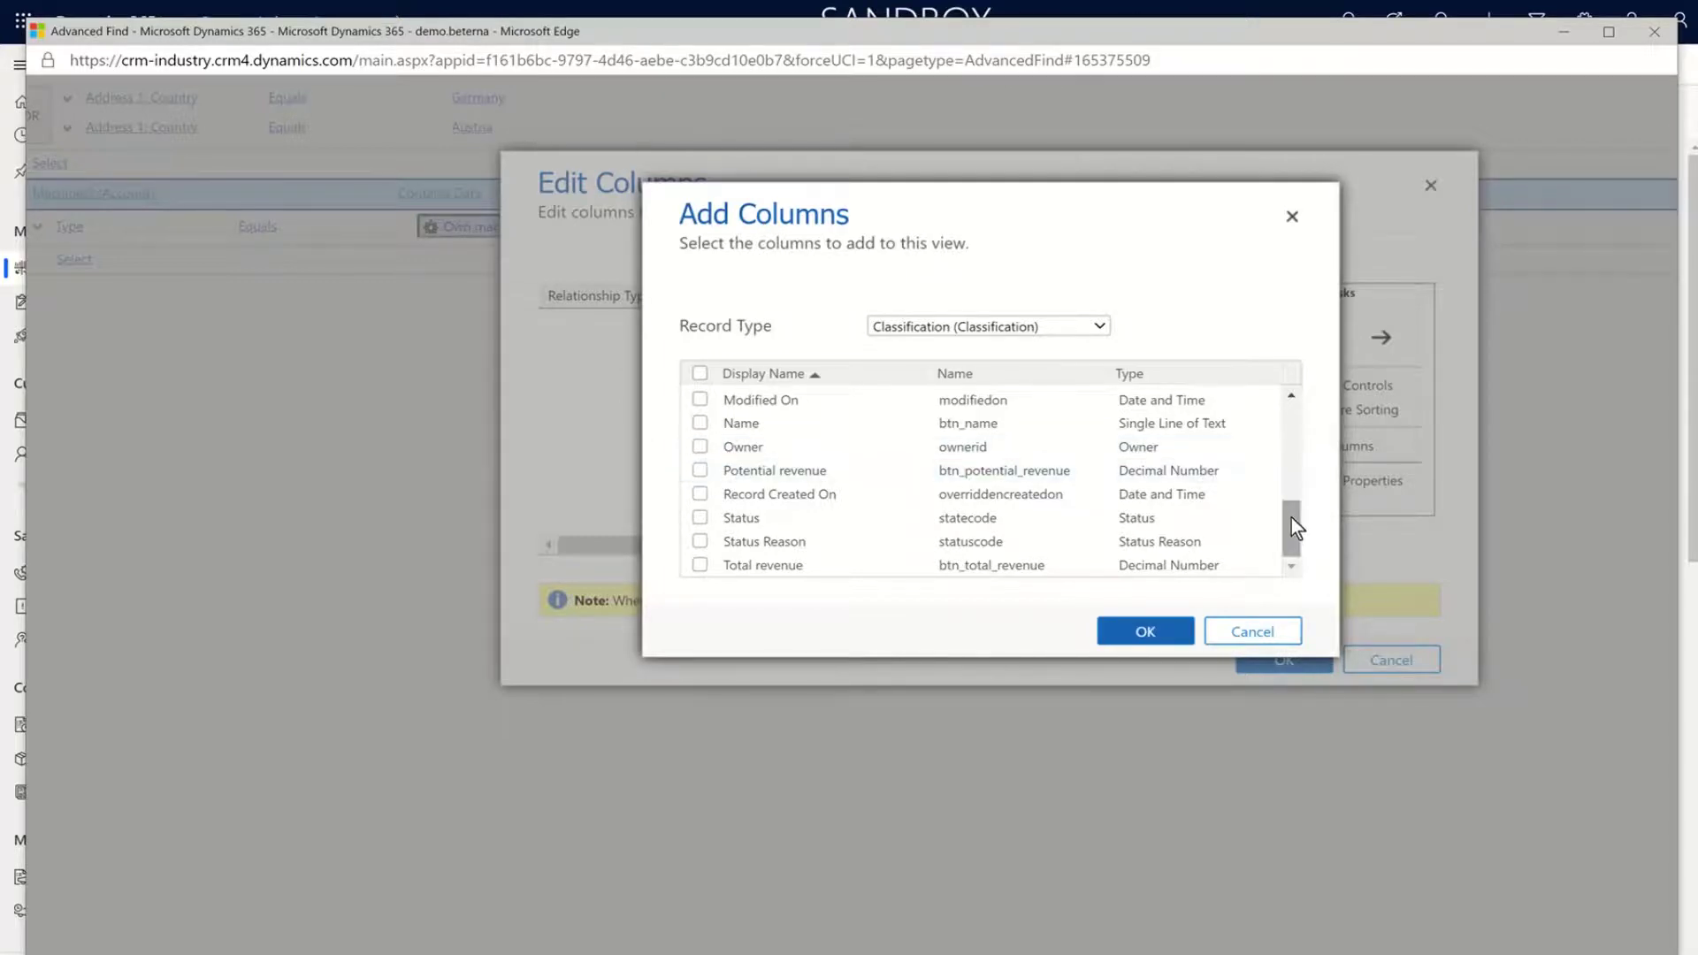
drag(1291, 547, 1281, 432)
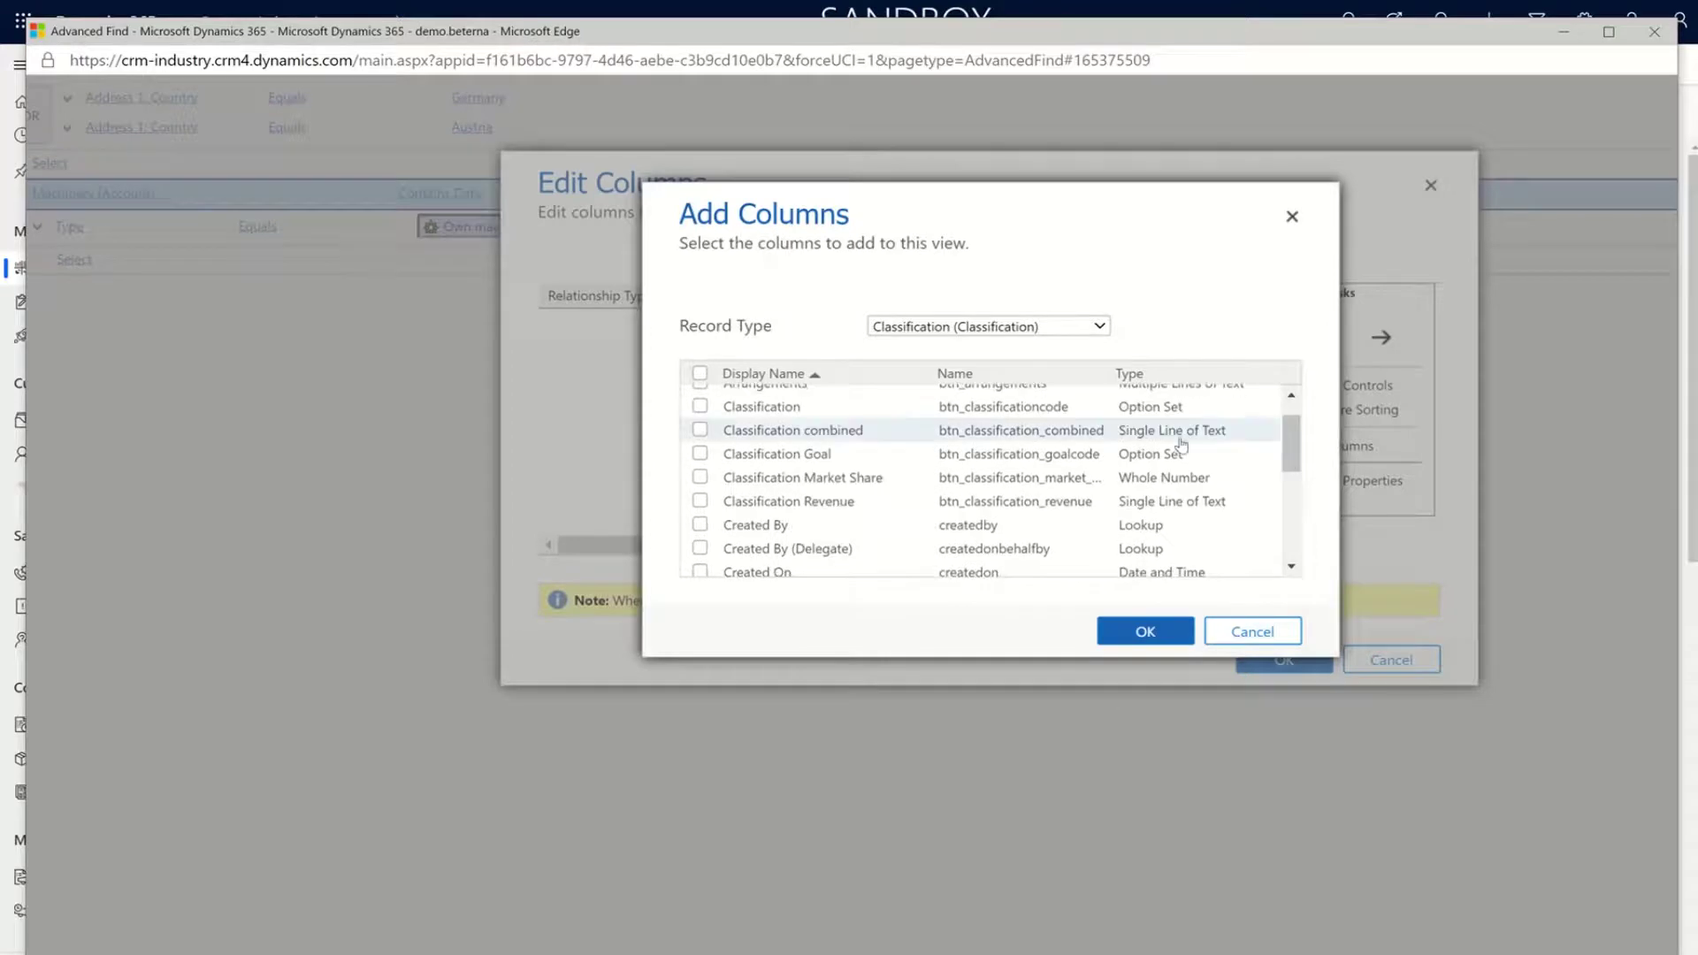
click(700, 453)
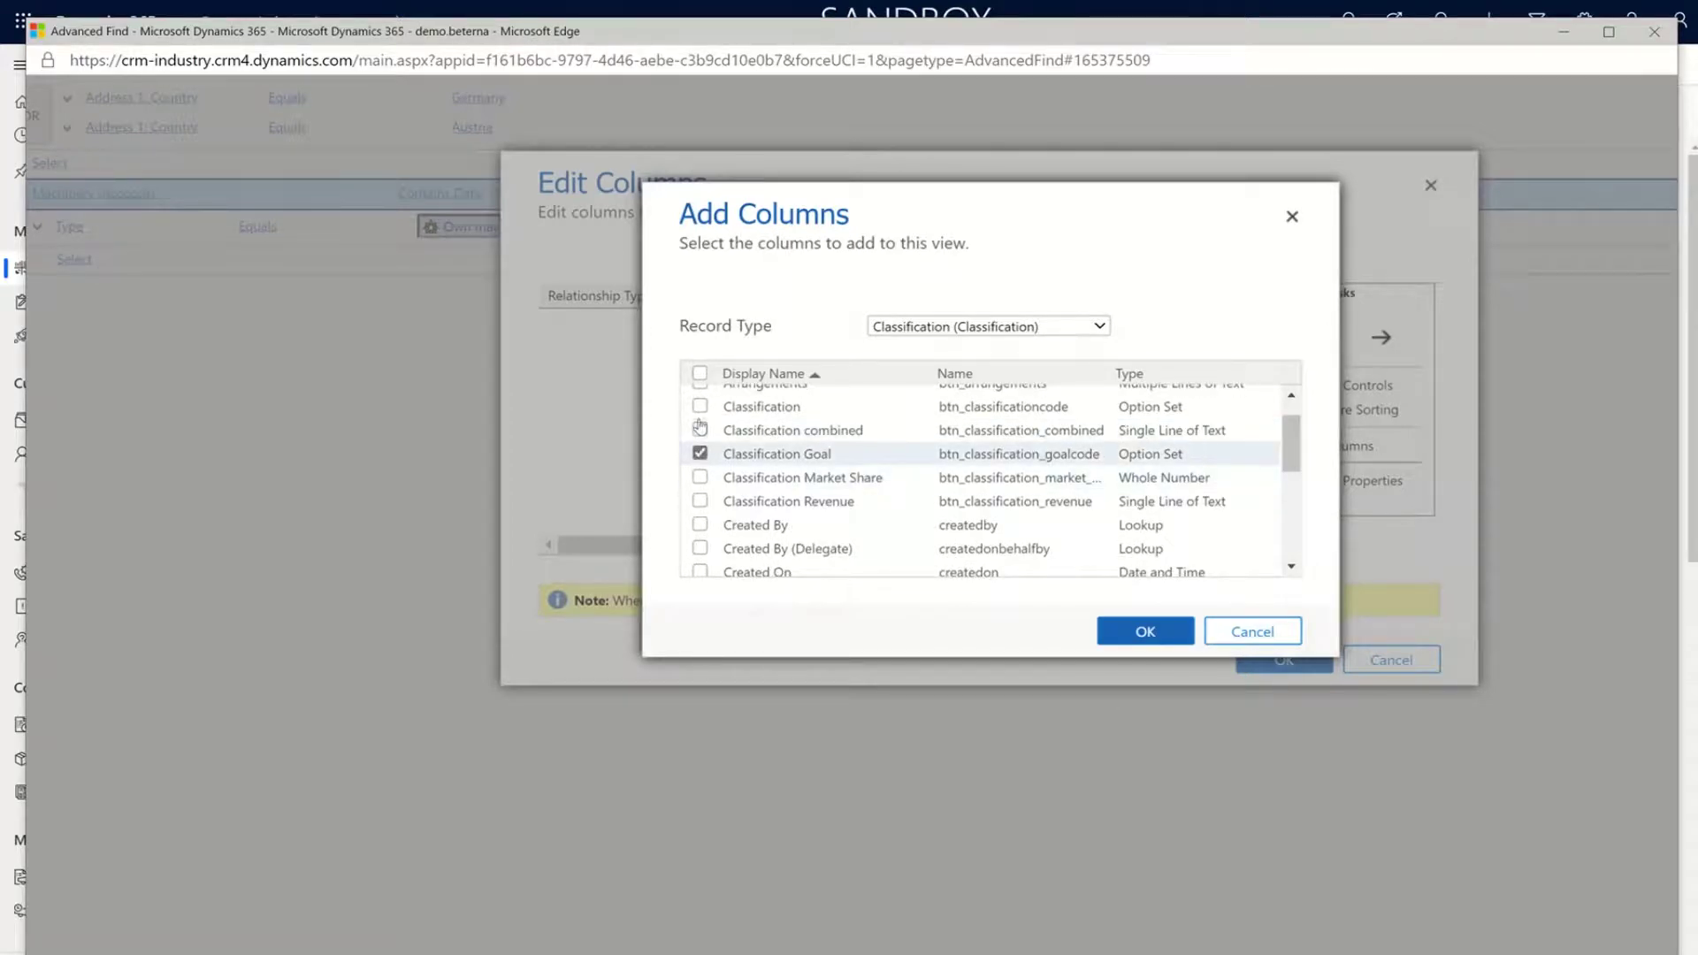
click(700, 406)
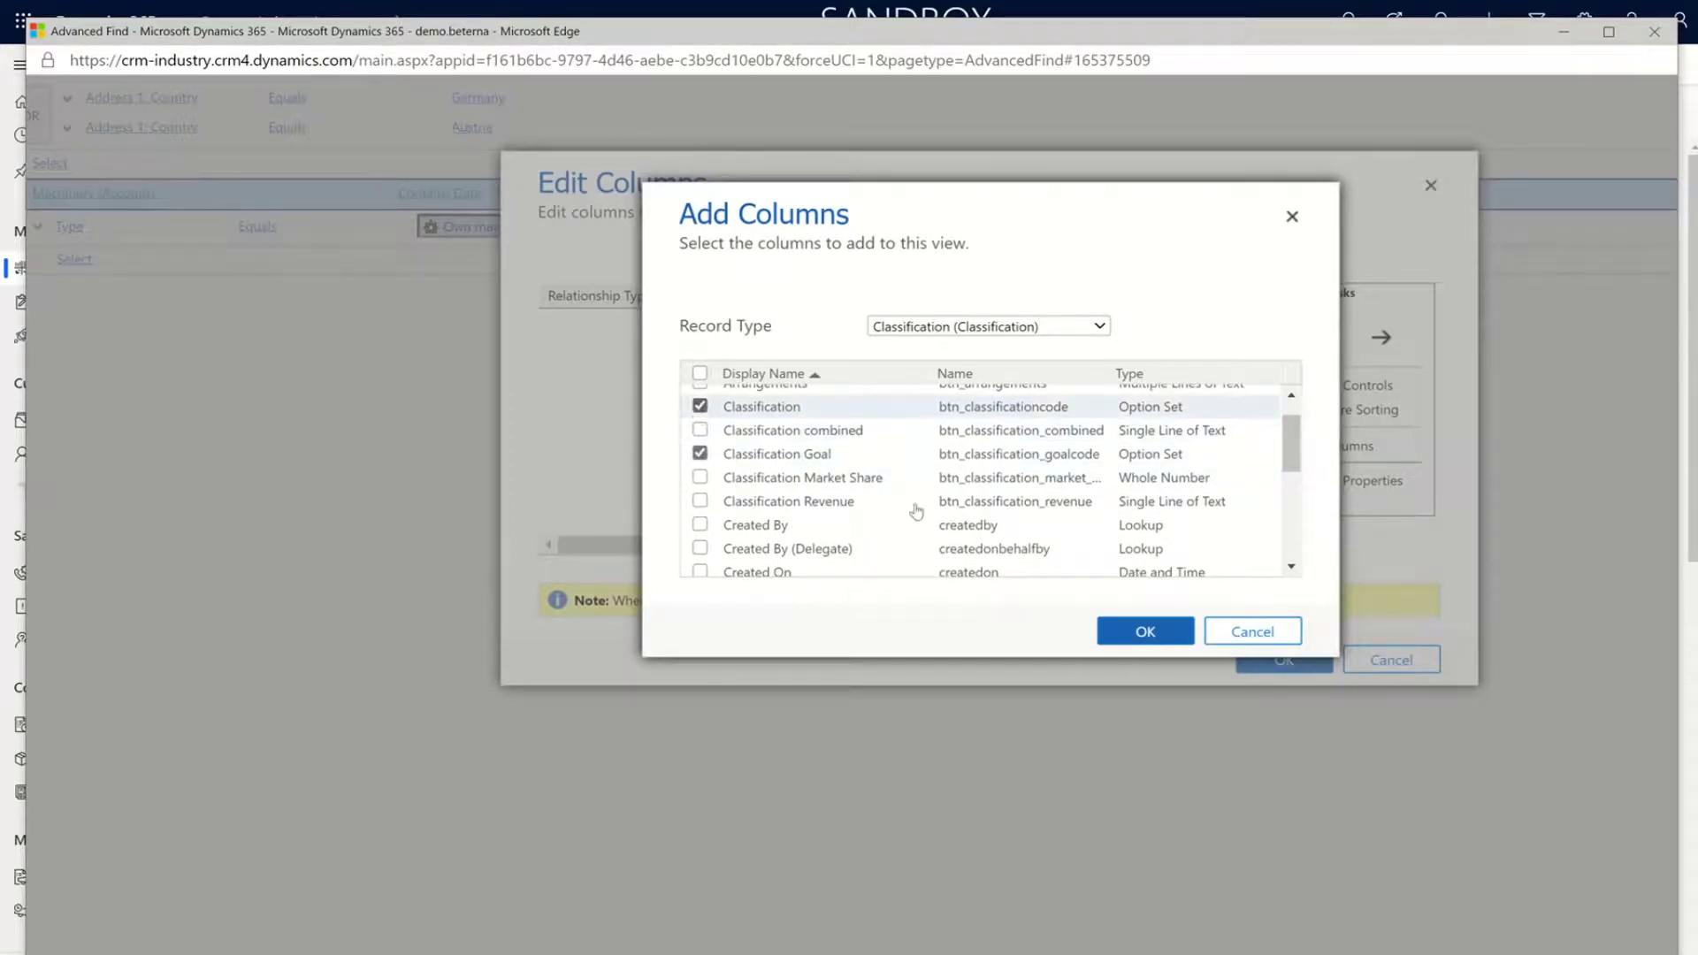
click(1146, 631)
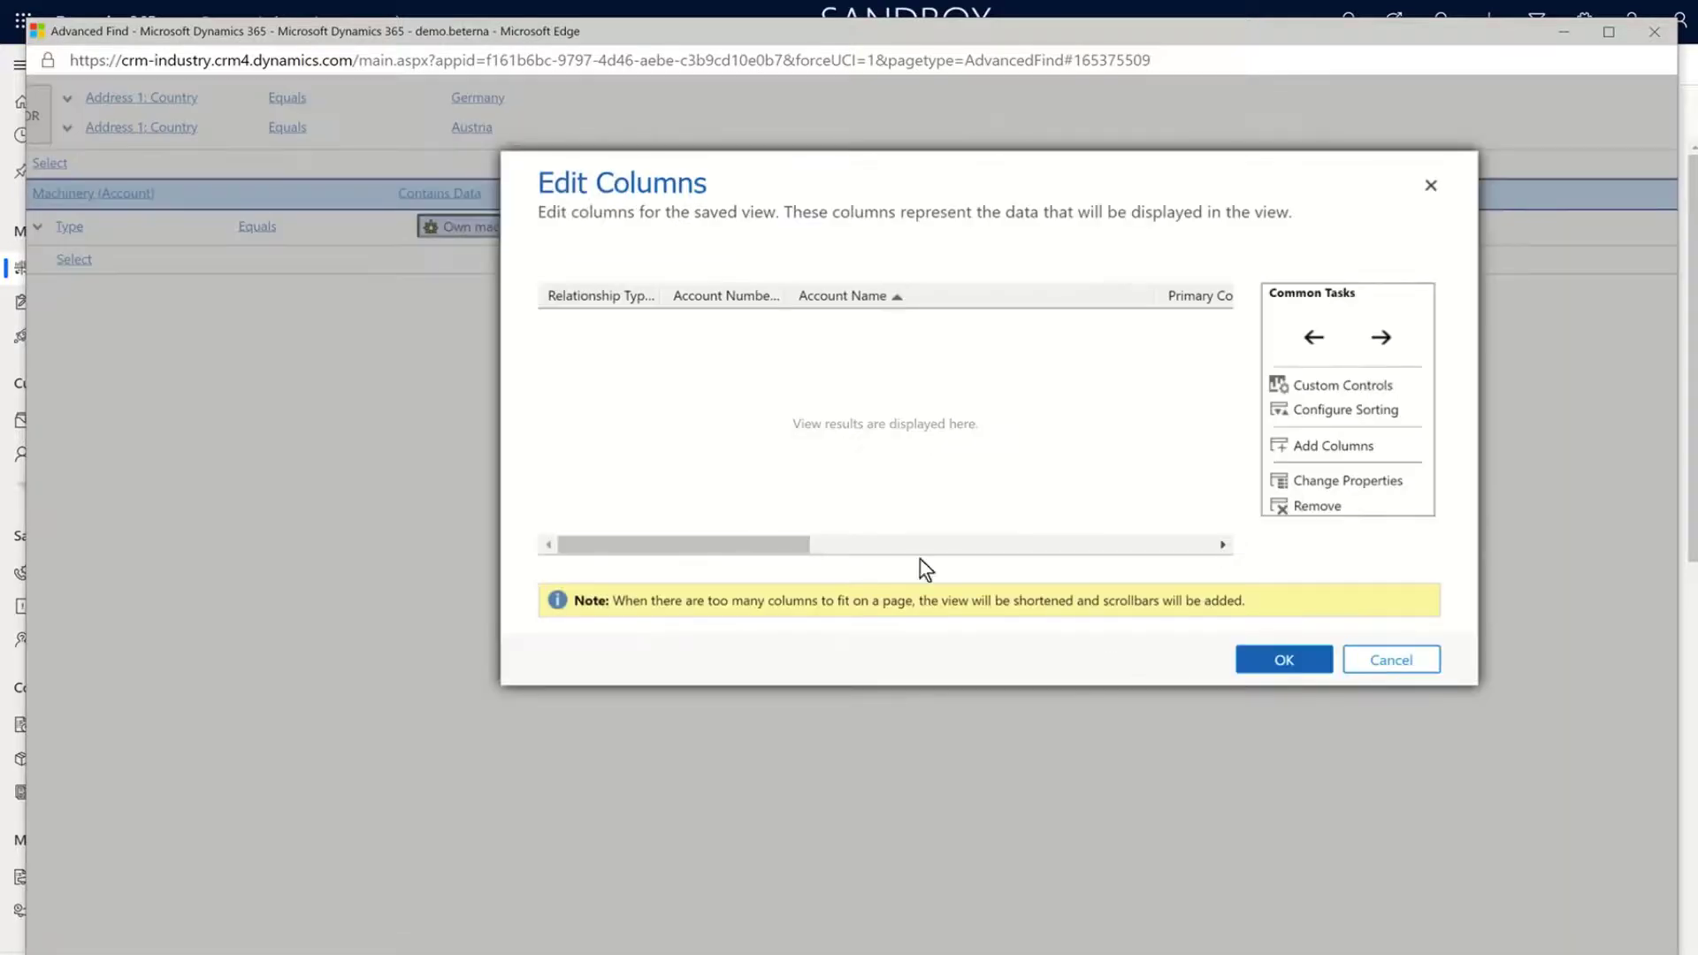
Set the width of the Relationship Type column to 50px
drag(766, 543, 1346, 543)
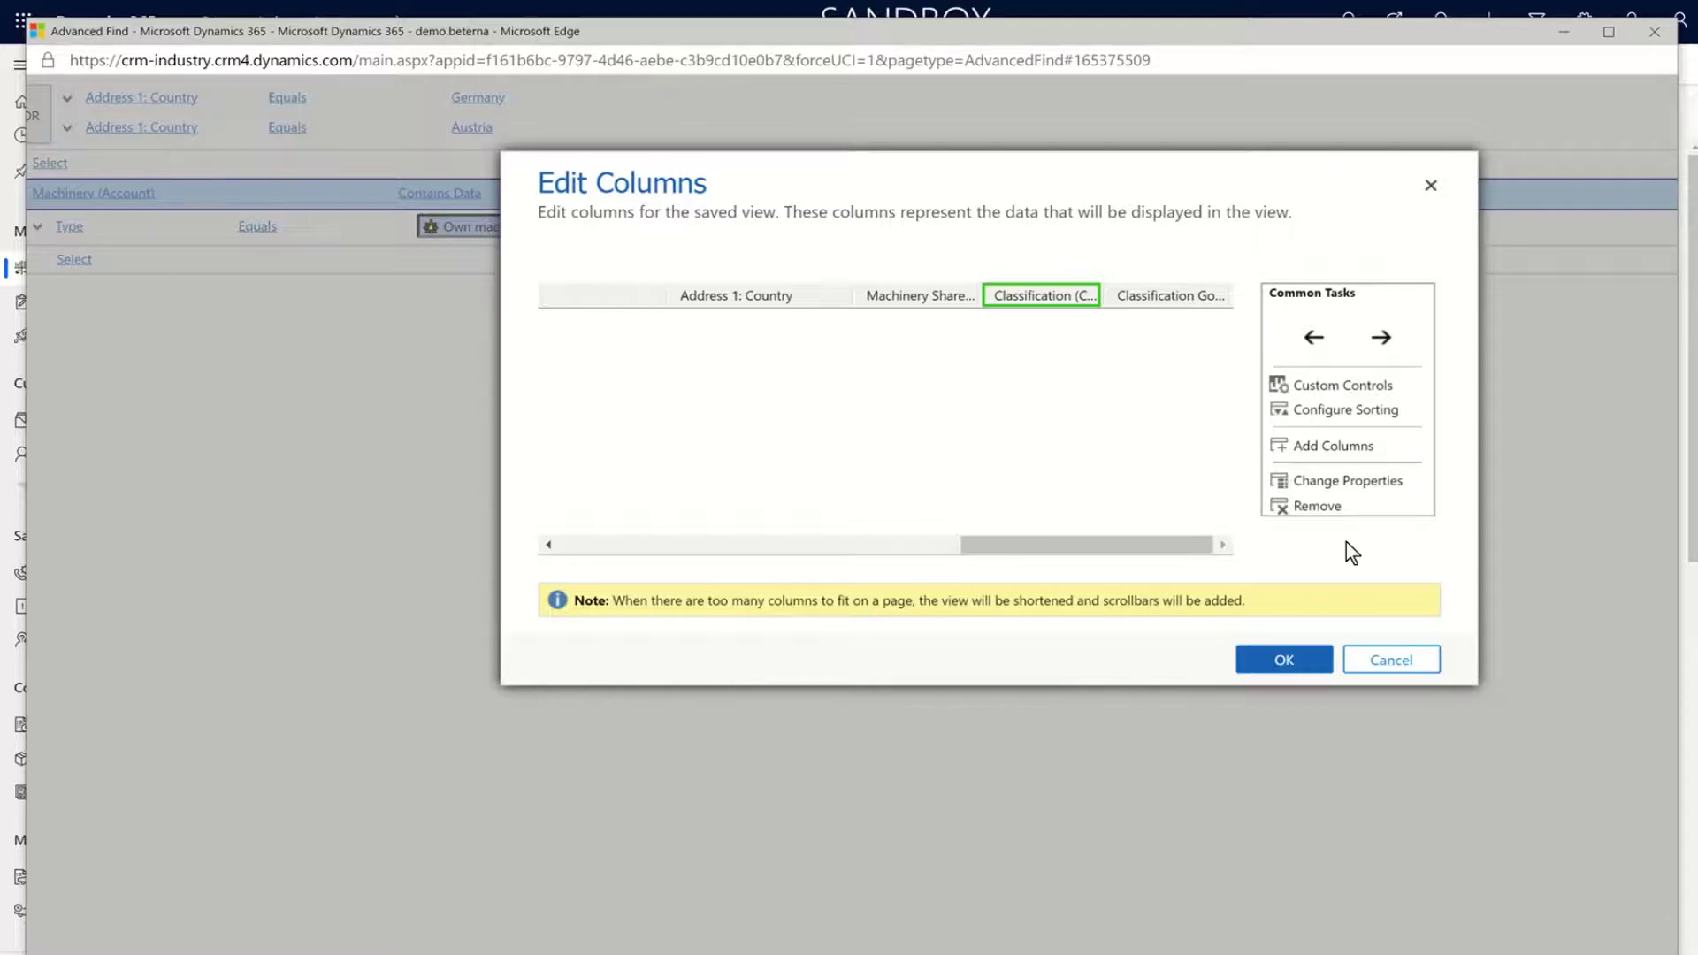
drag(1111, 550, 557, 543)
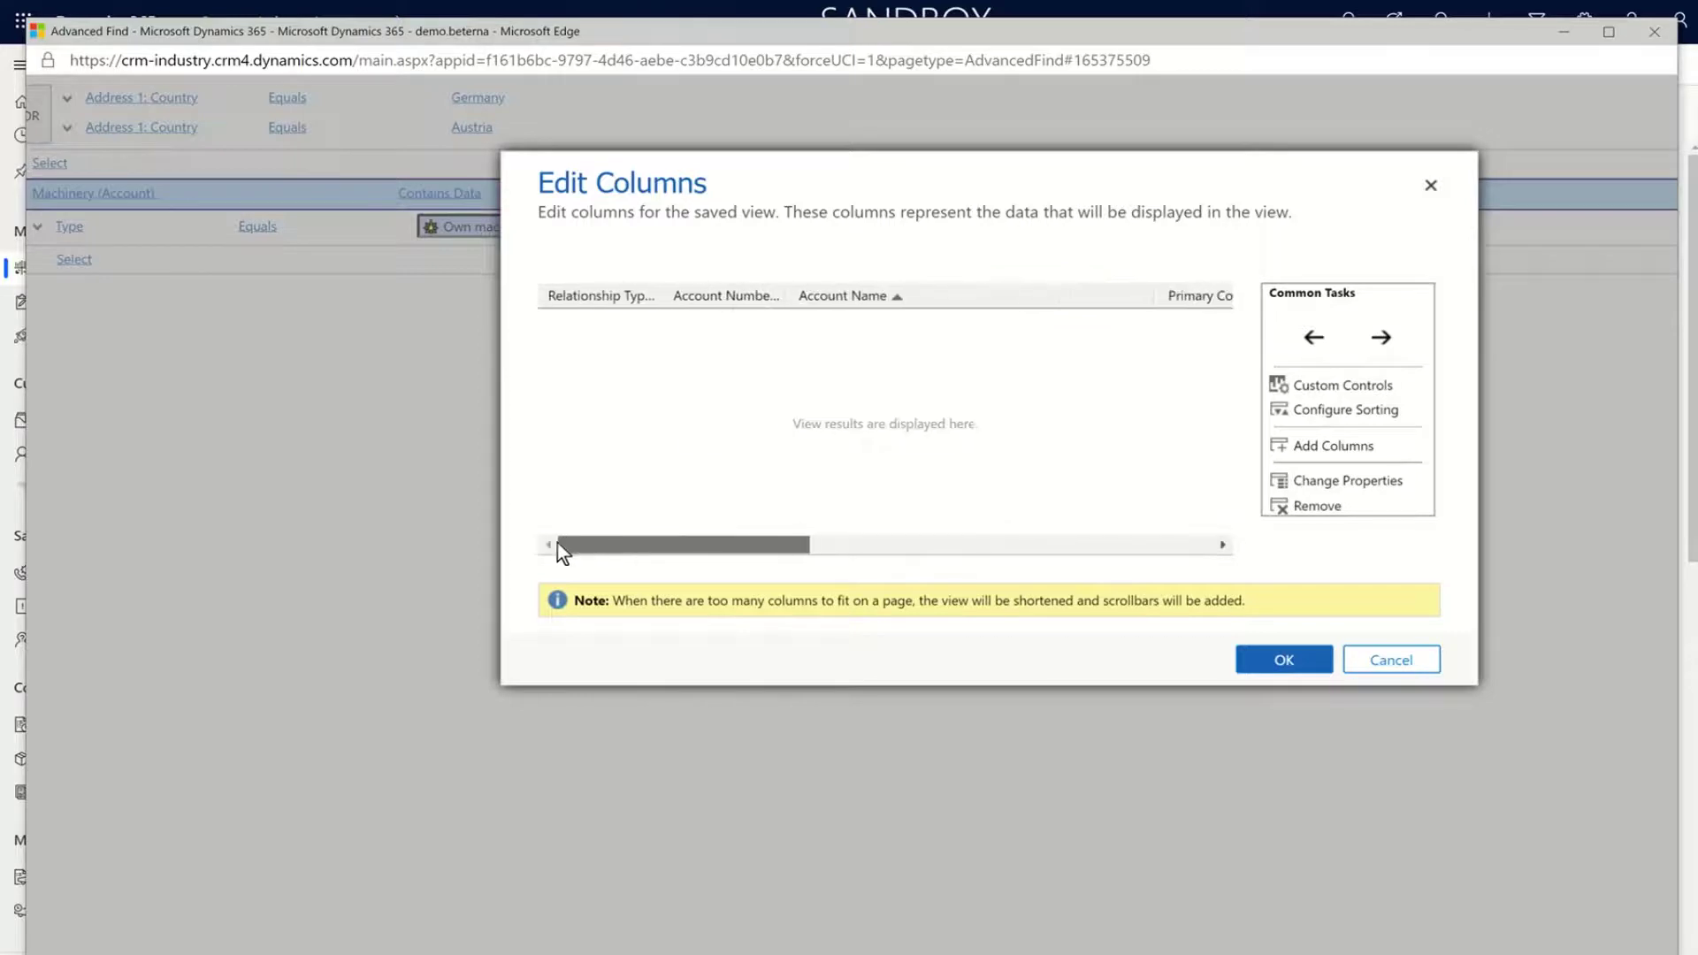
click(607, 297)
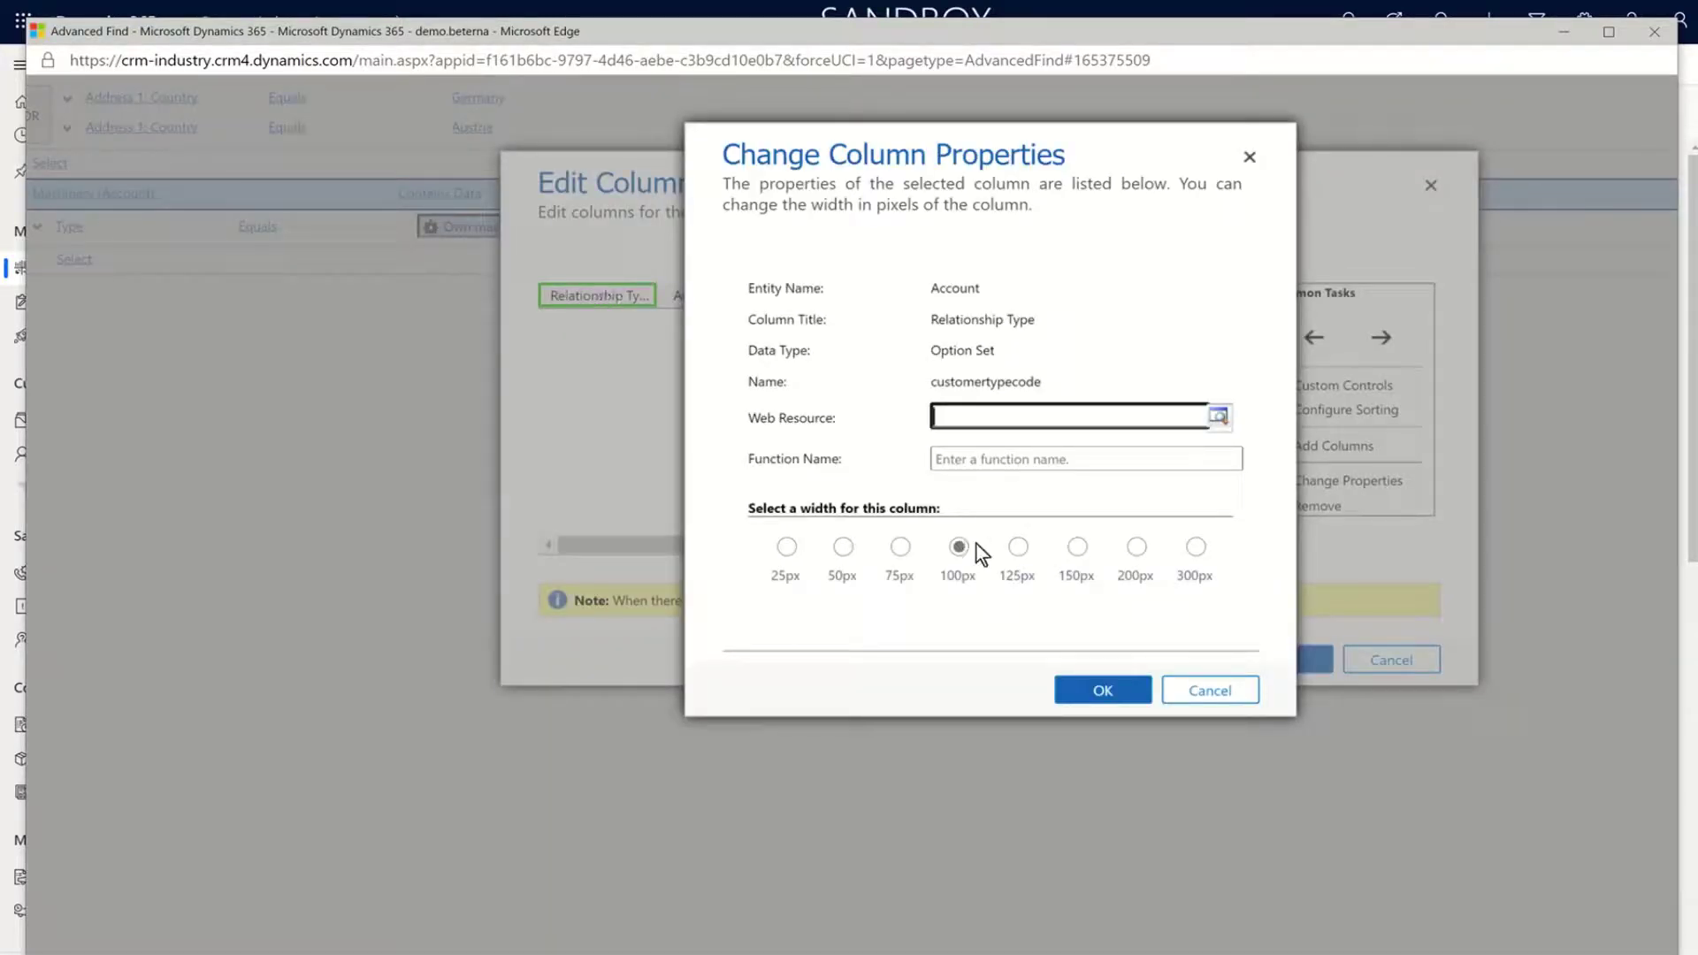
click(851, 554)
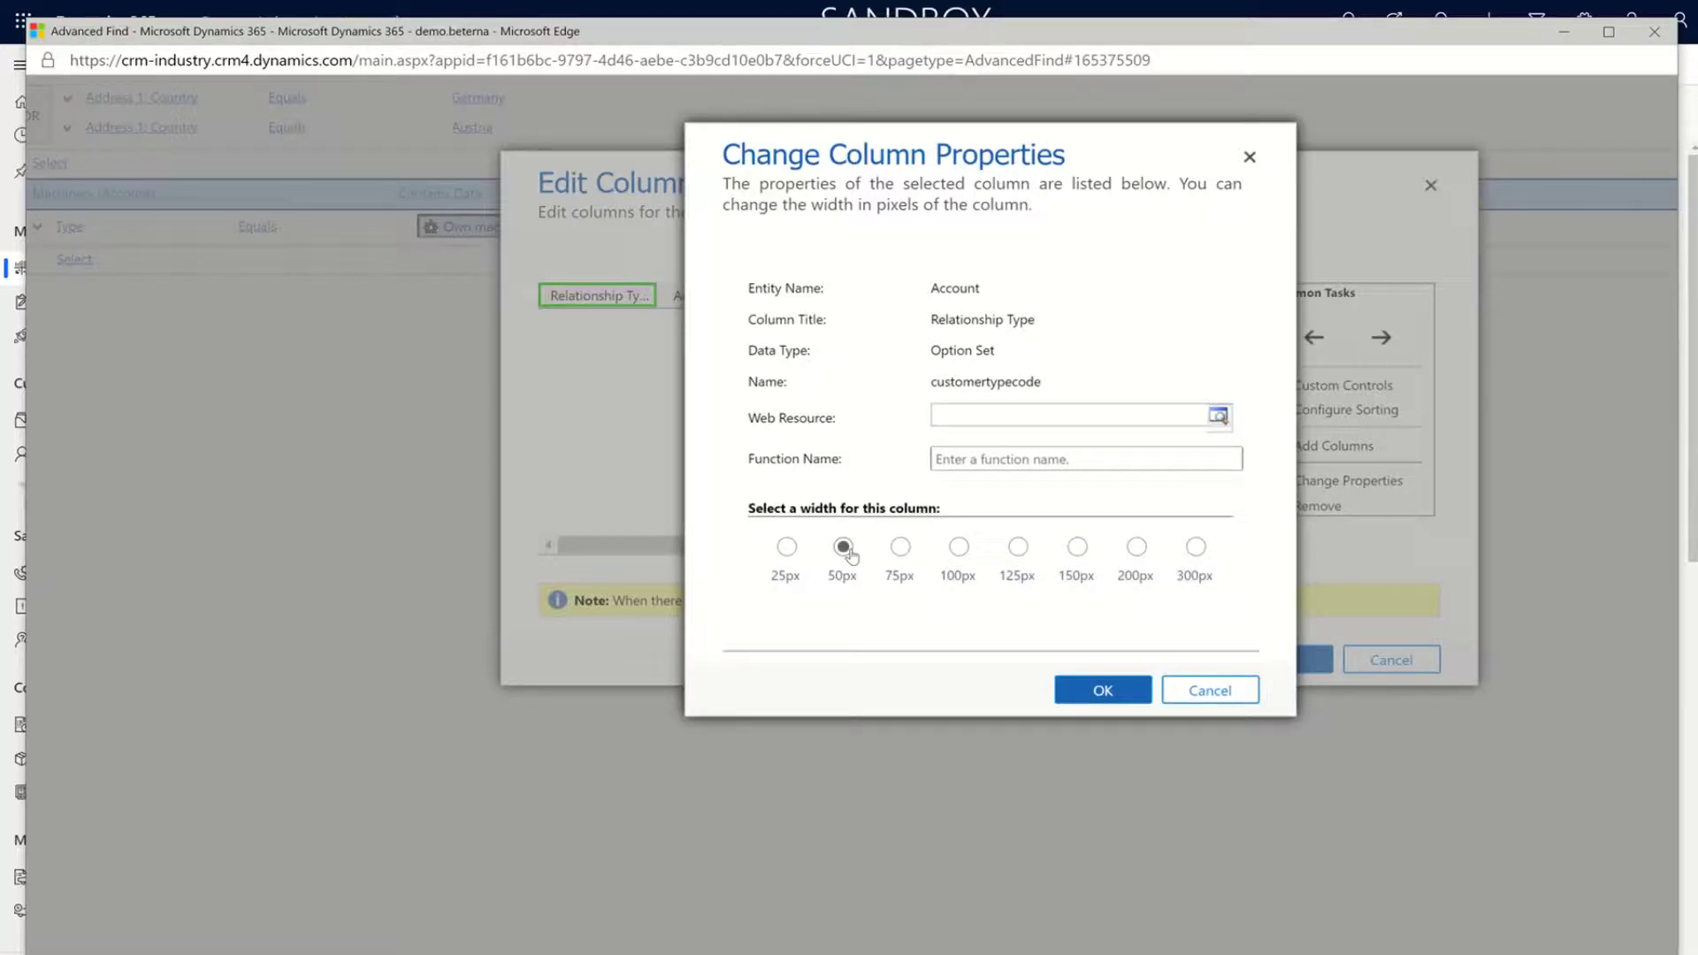
click(1105, 691)
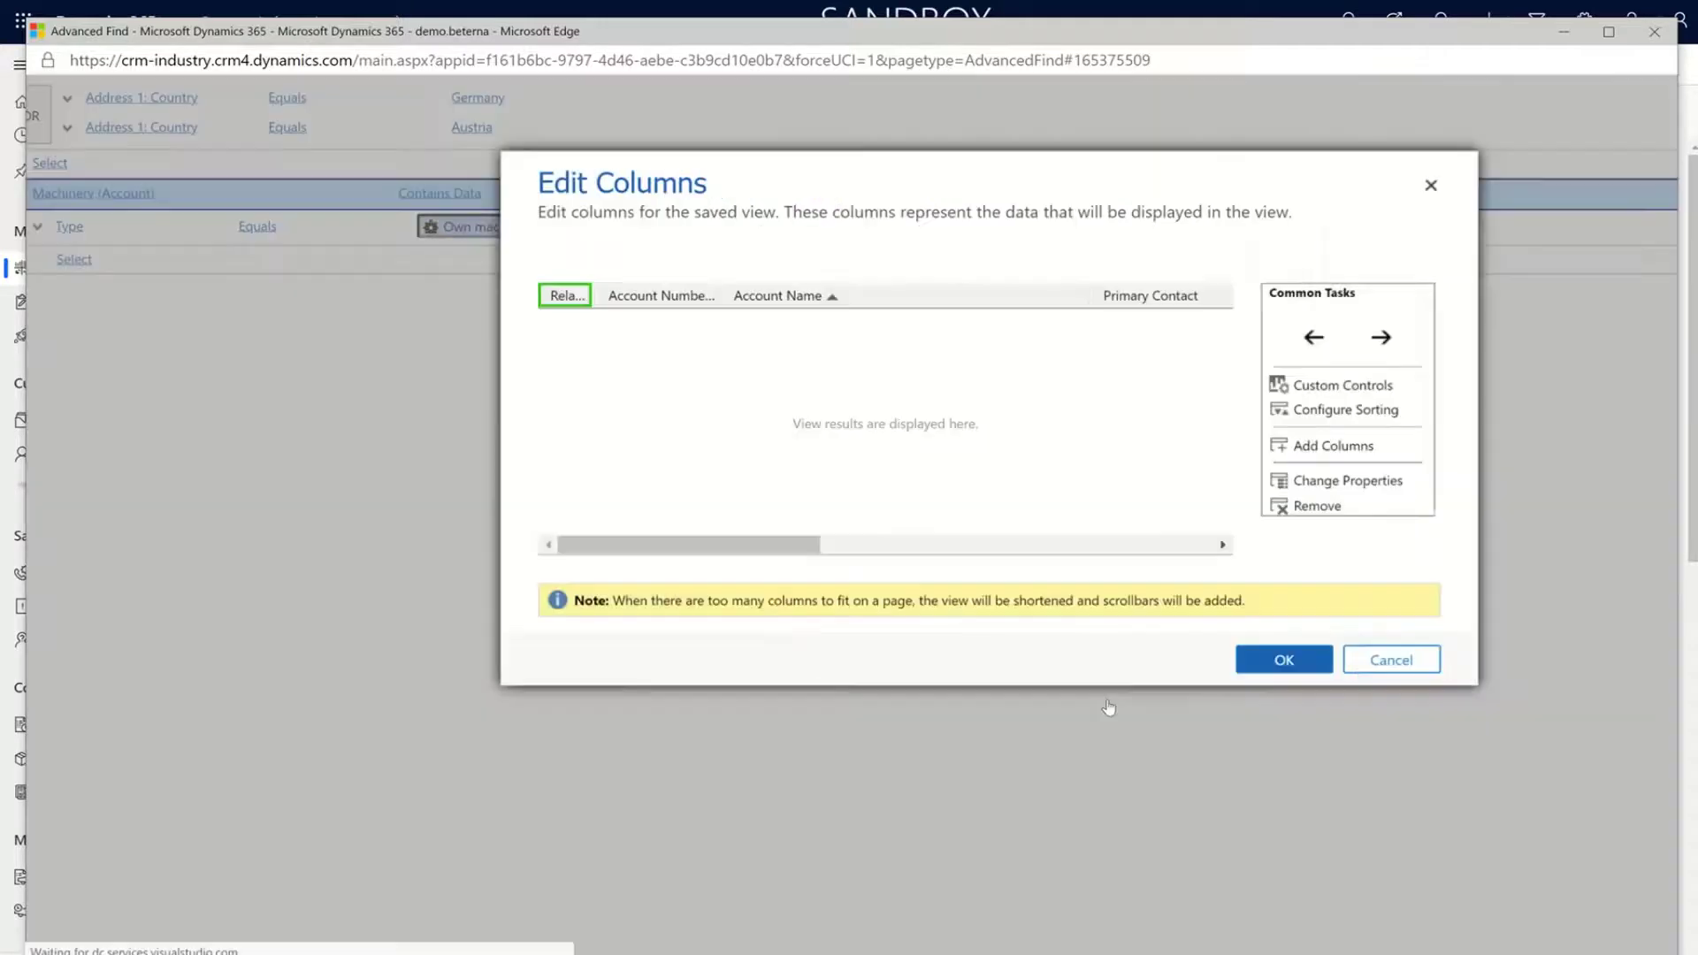
Set the width of the Account Number column to 75px
click(683, 301)
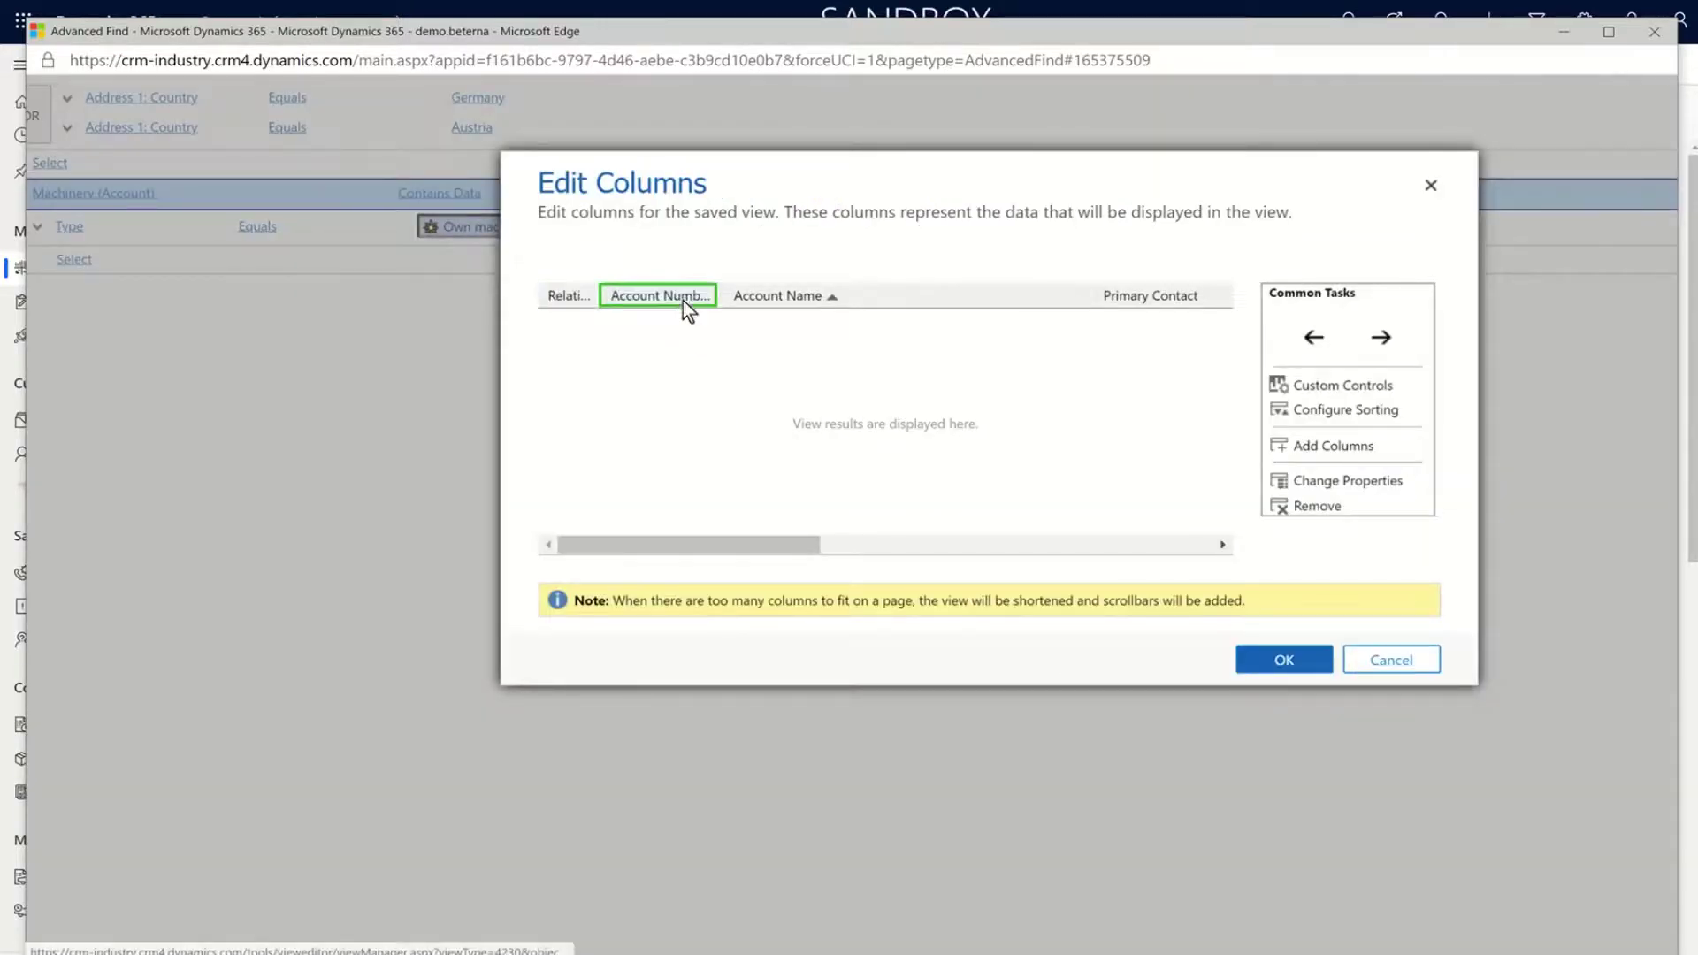
double_click(683, 301)
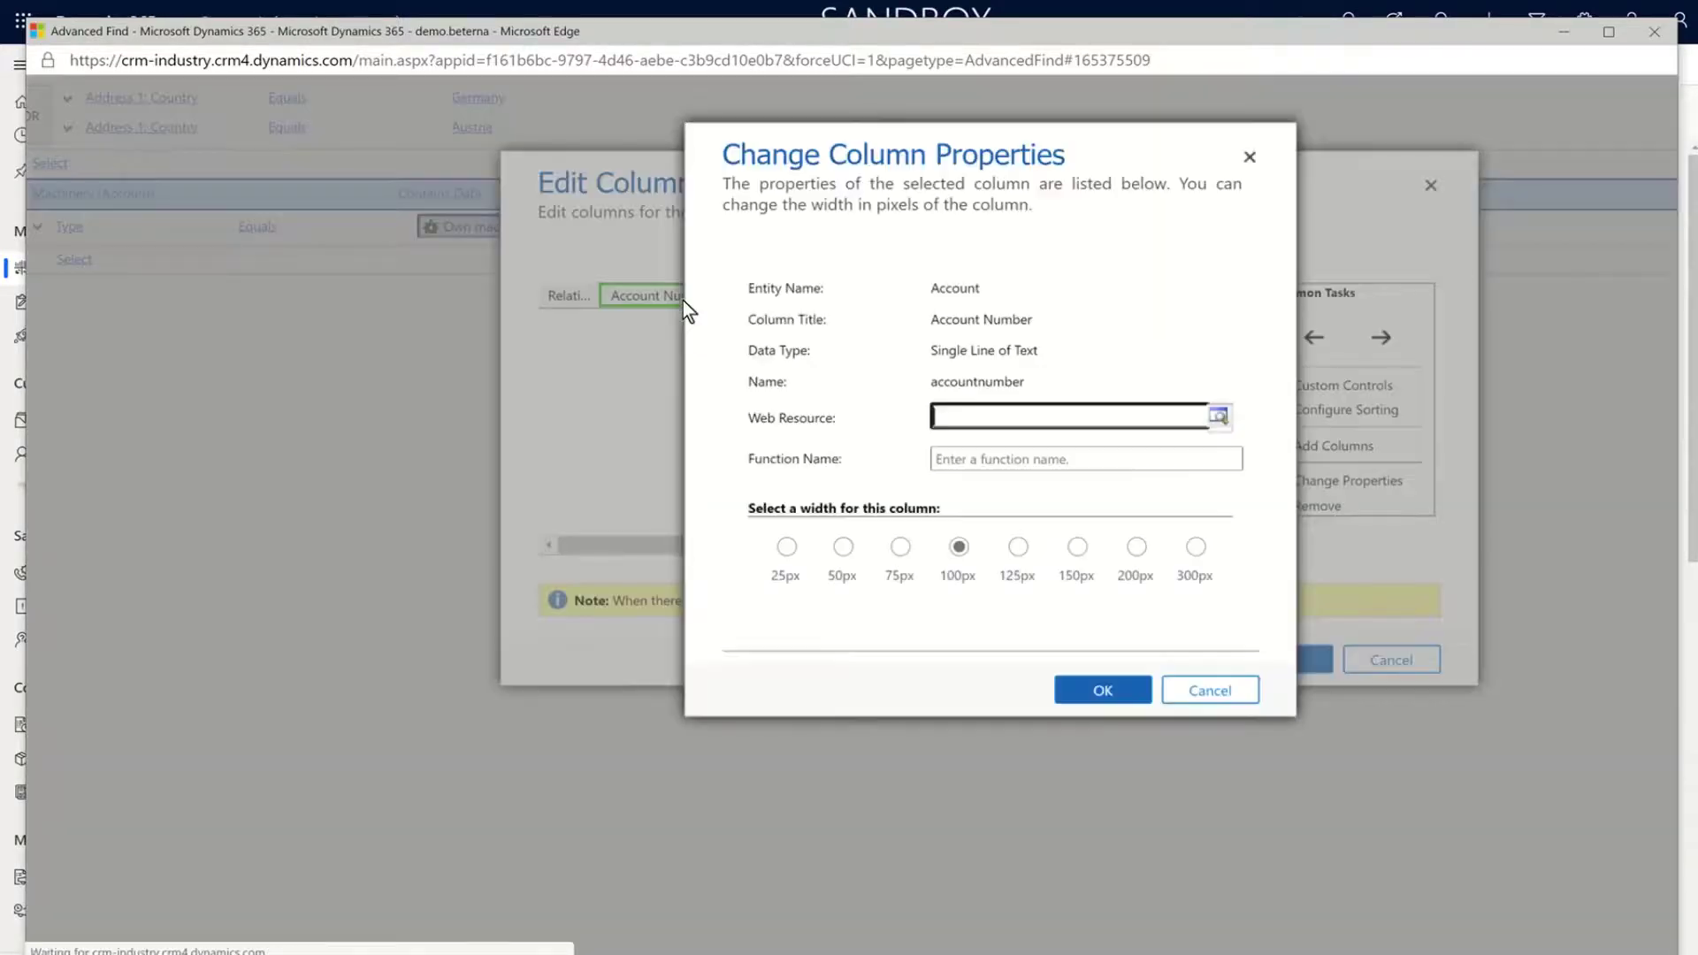
click(900, 549)
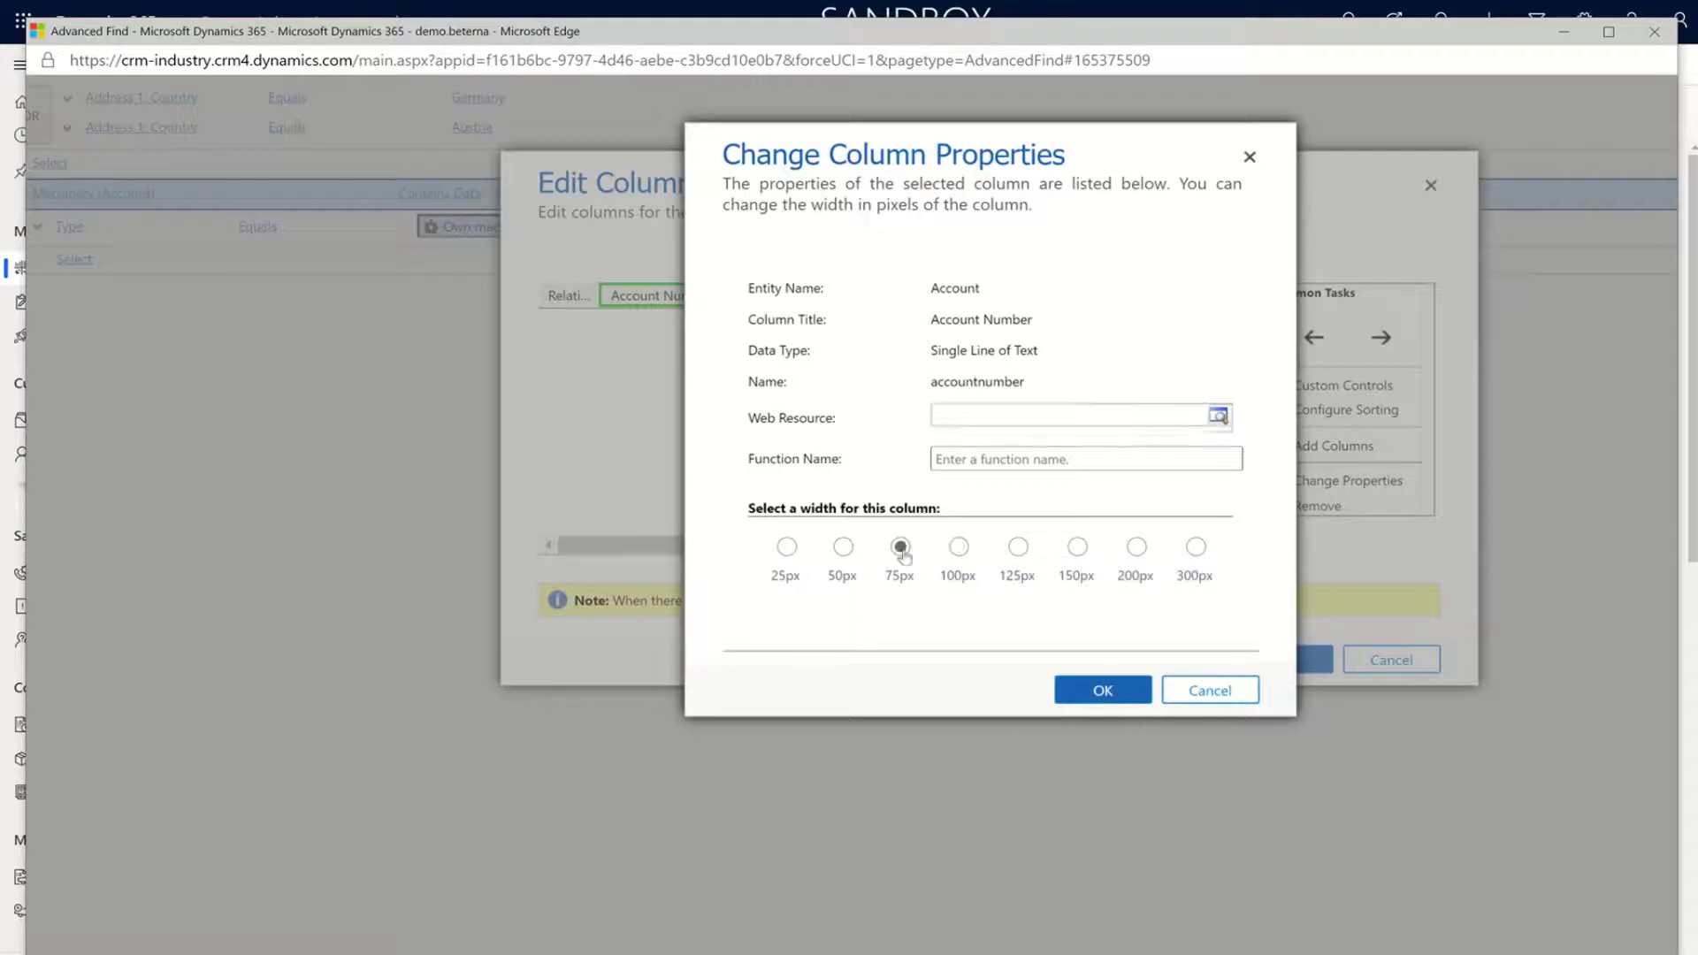
click(1101, 689)
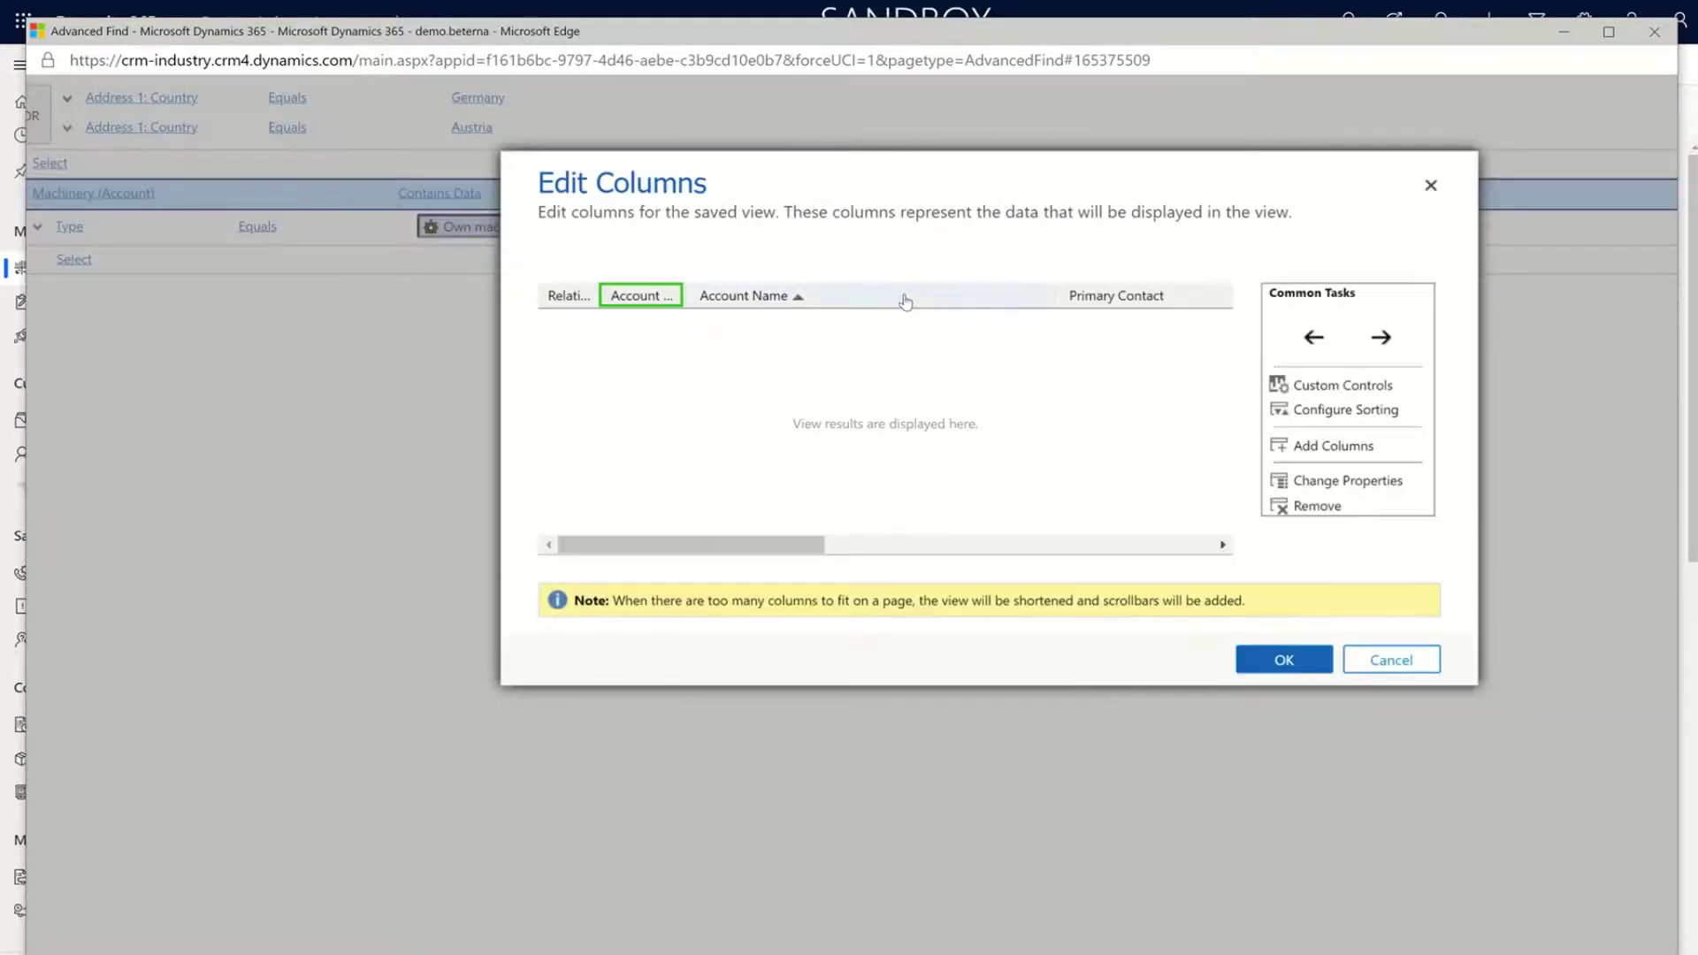
Set the width of the Account Name column to 150px, apply the column edits and run the query
double_click(904, 297)
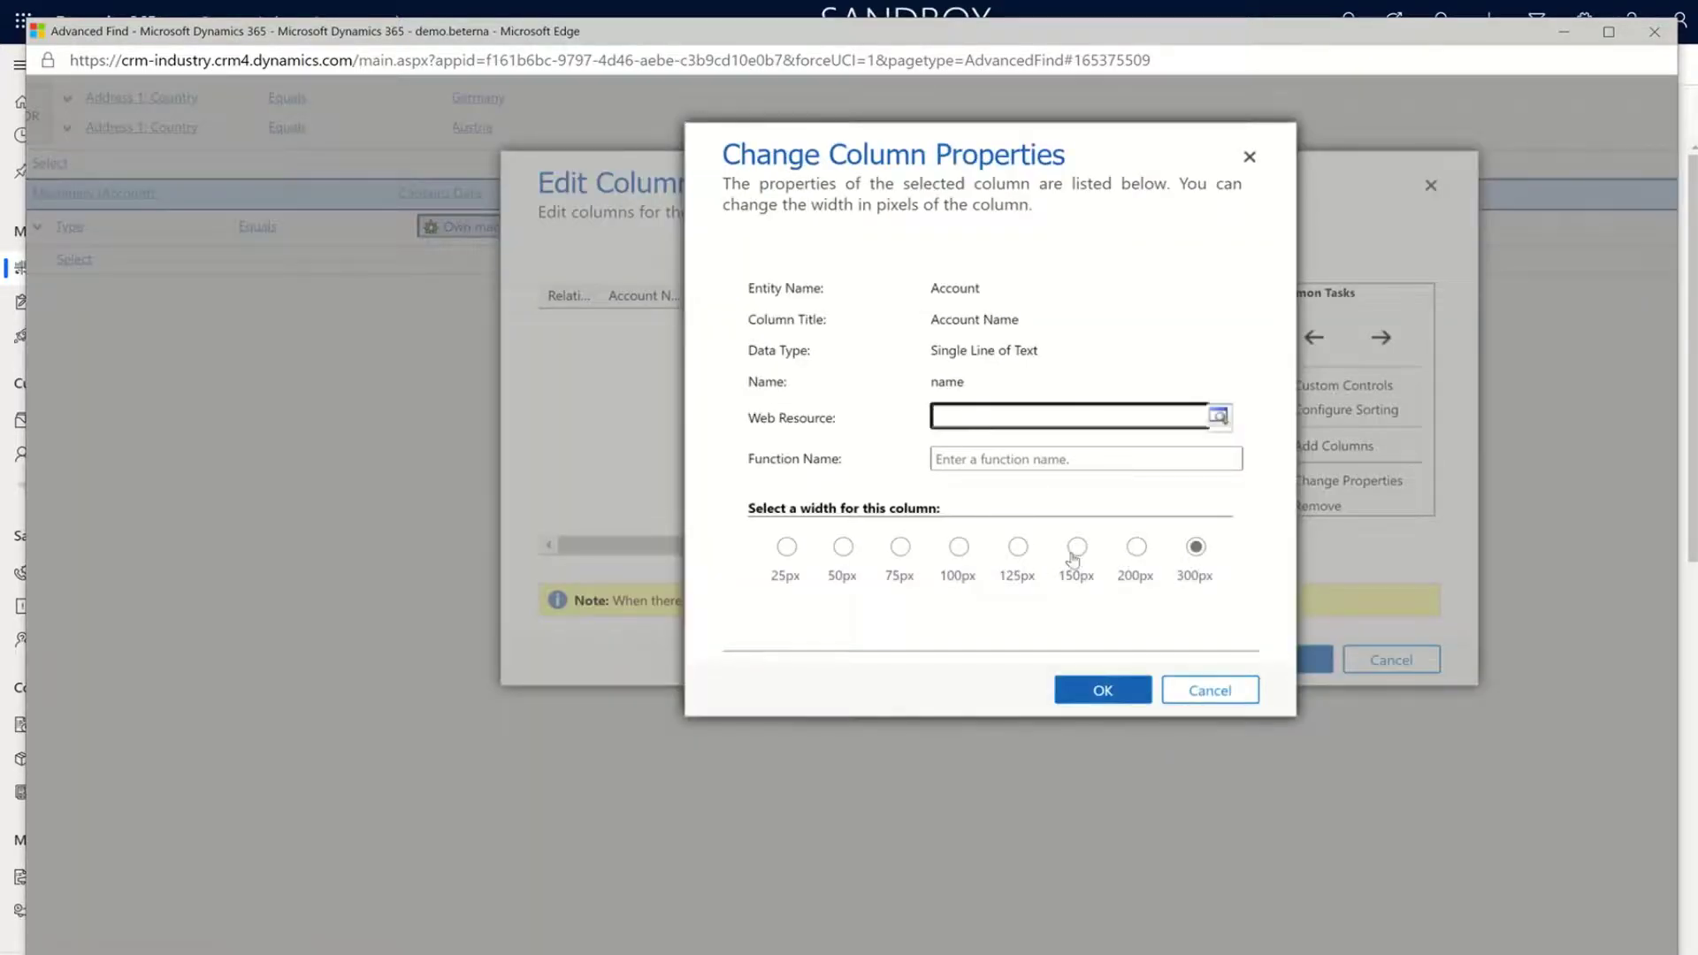
click(1077, 549)
click(1082, 691)
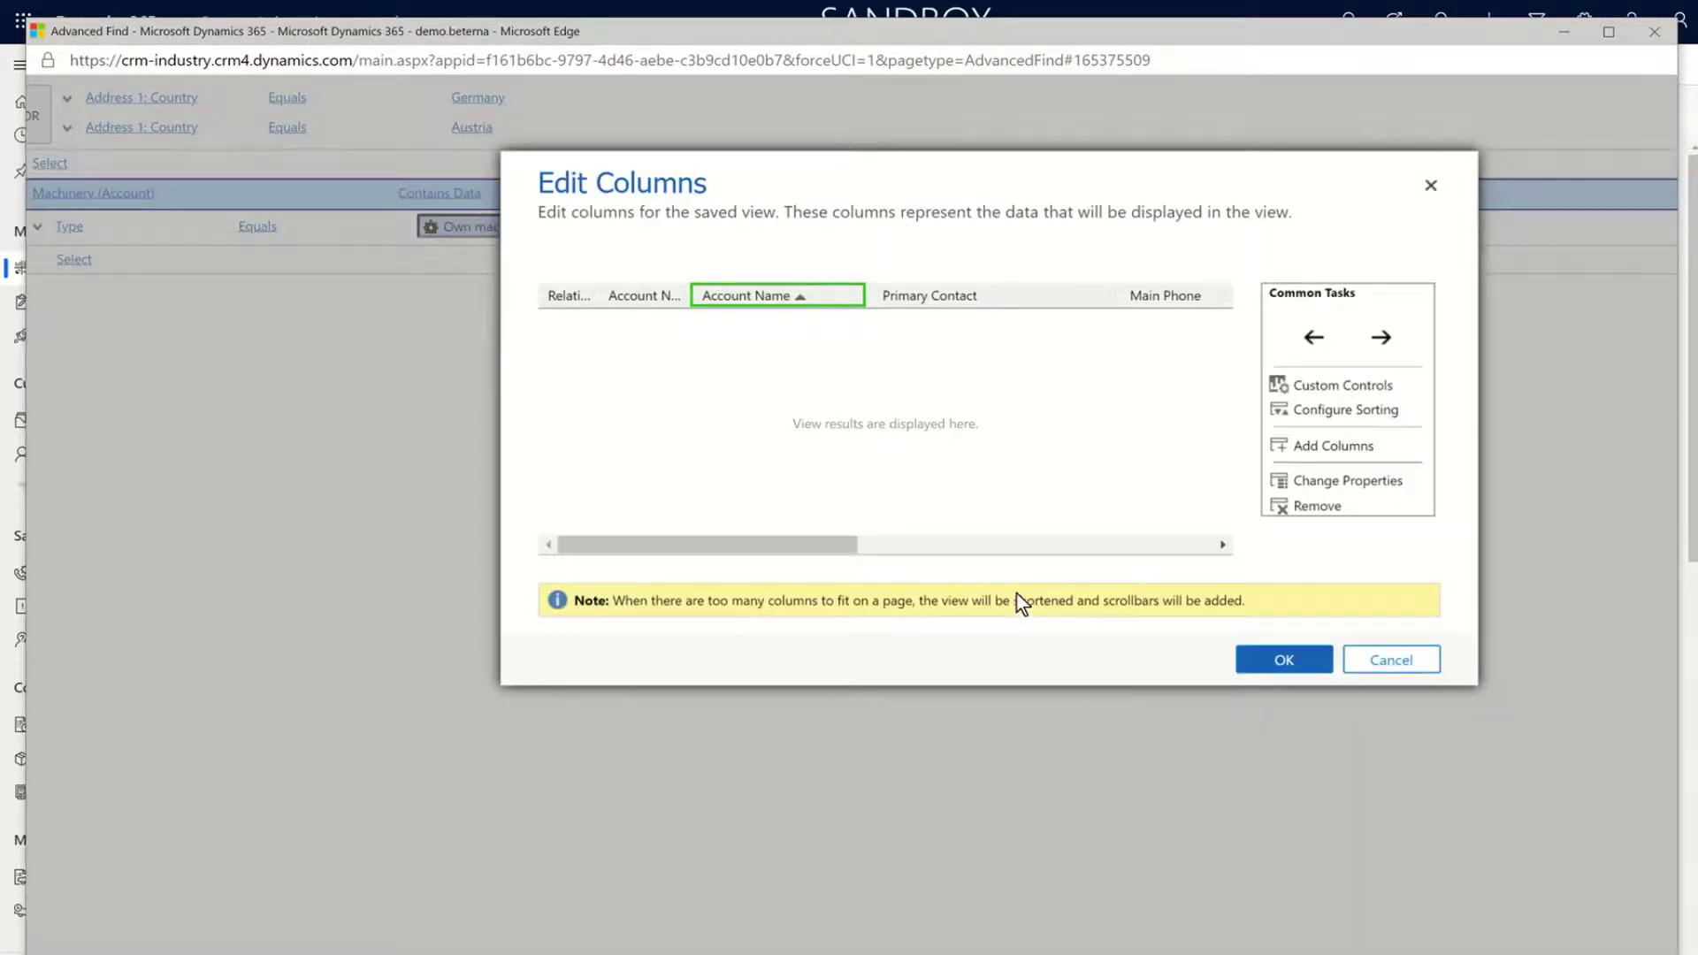
click(1276, 664)
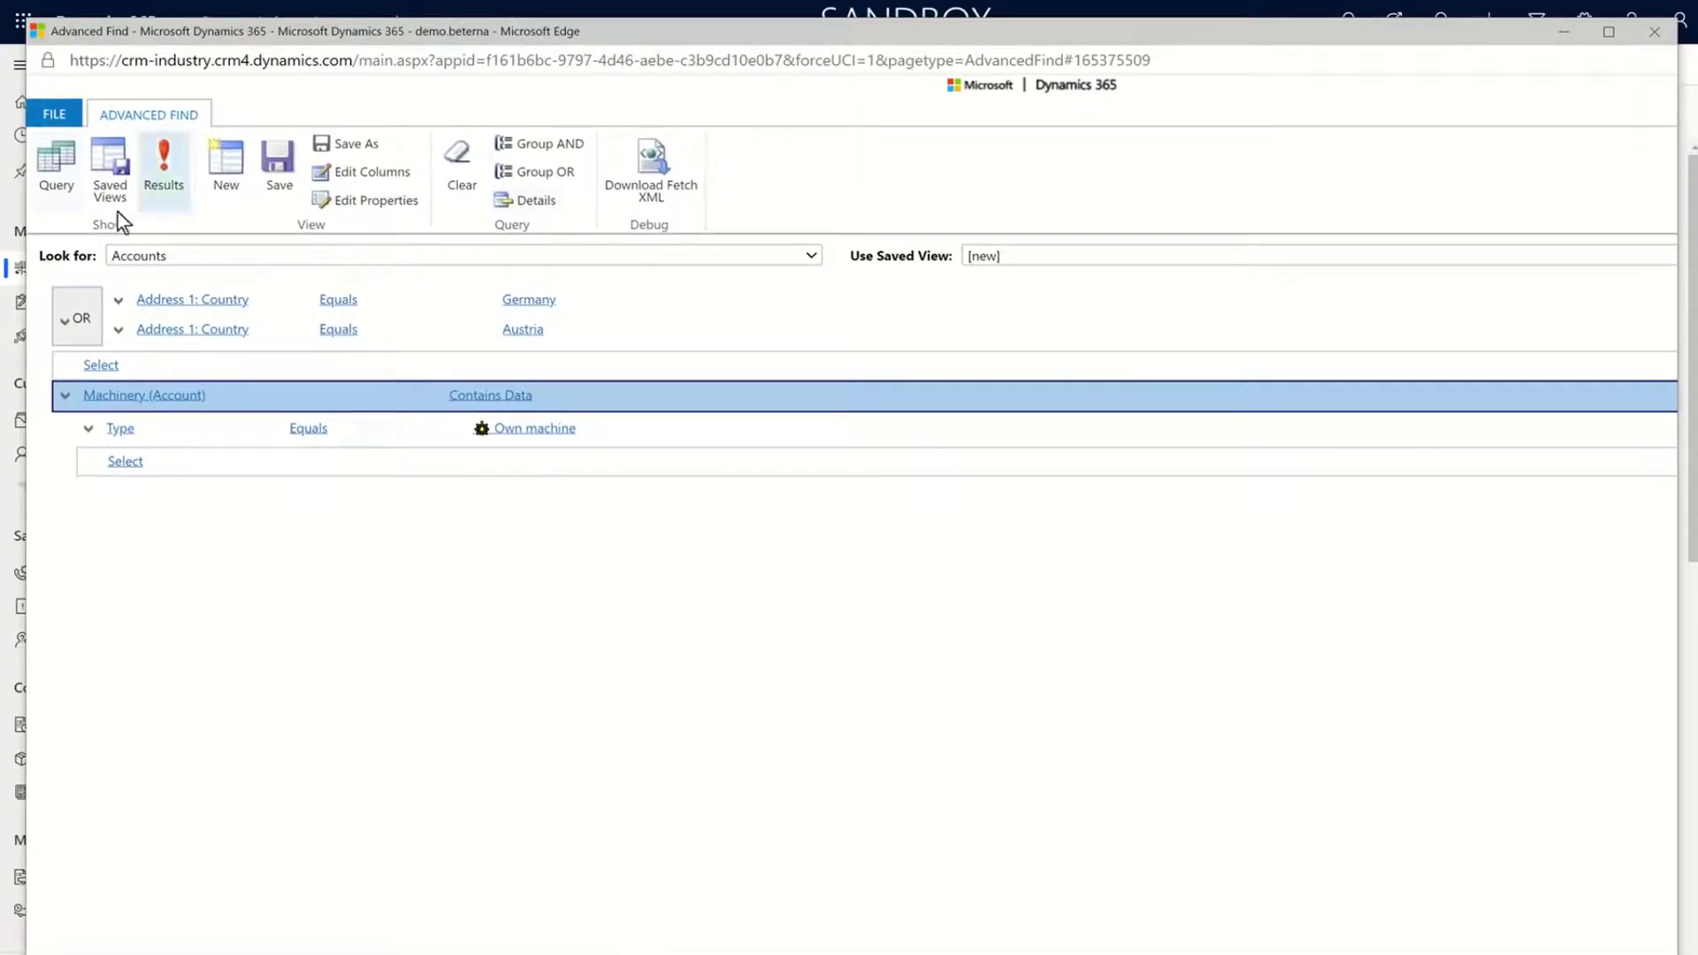
click(165, 173)
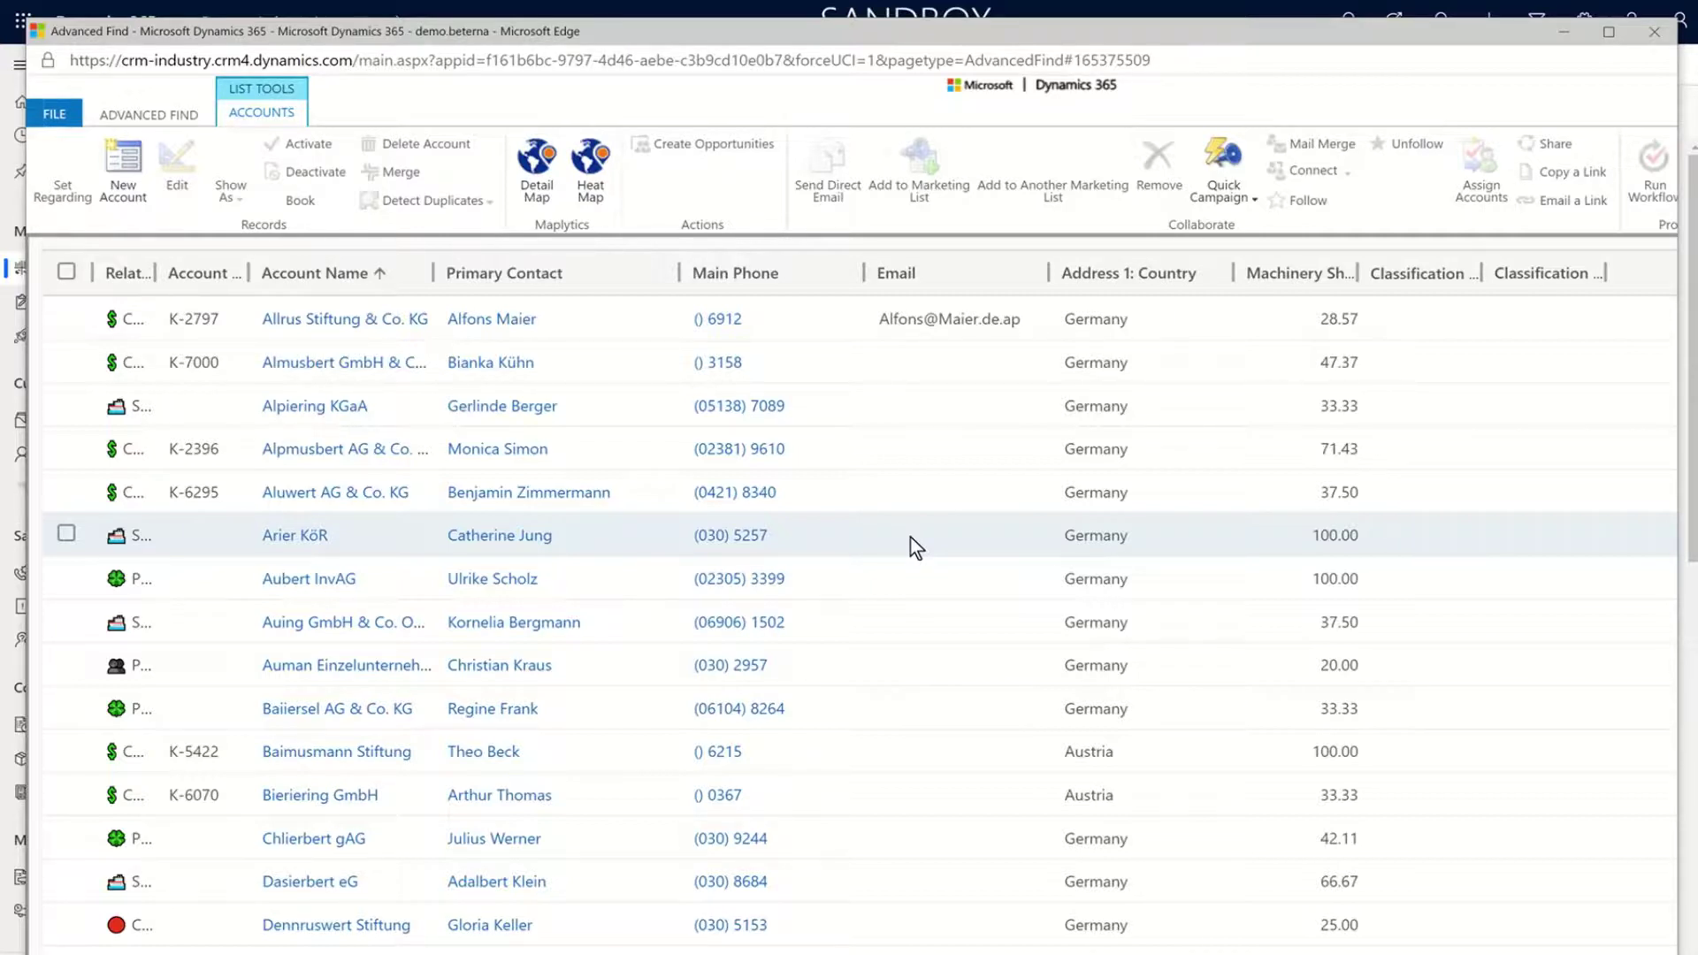
Save the query as a new view named "Accounts in Germany and Austria that have Machines" without a description
click(156, 108)
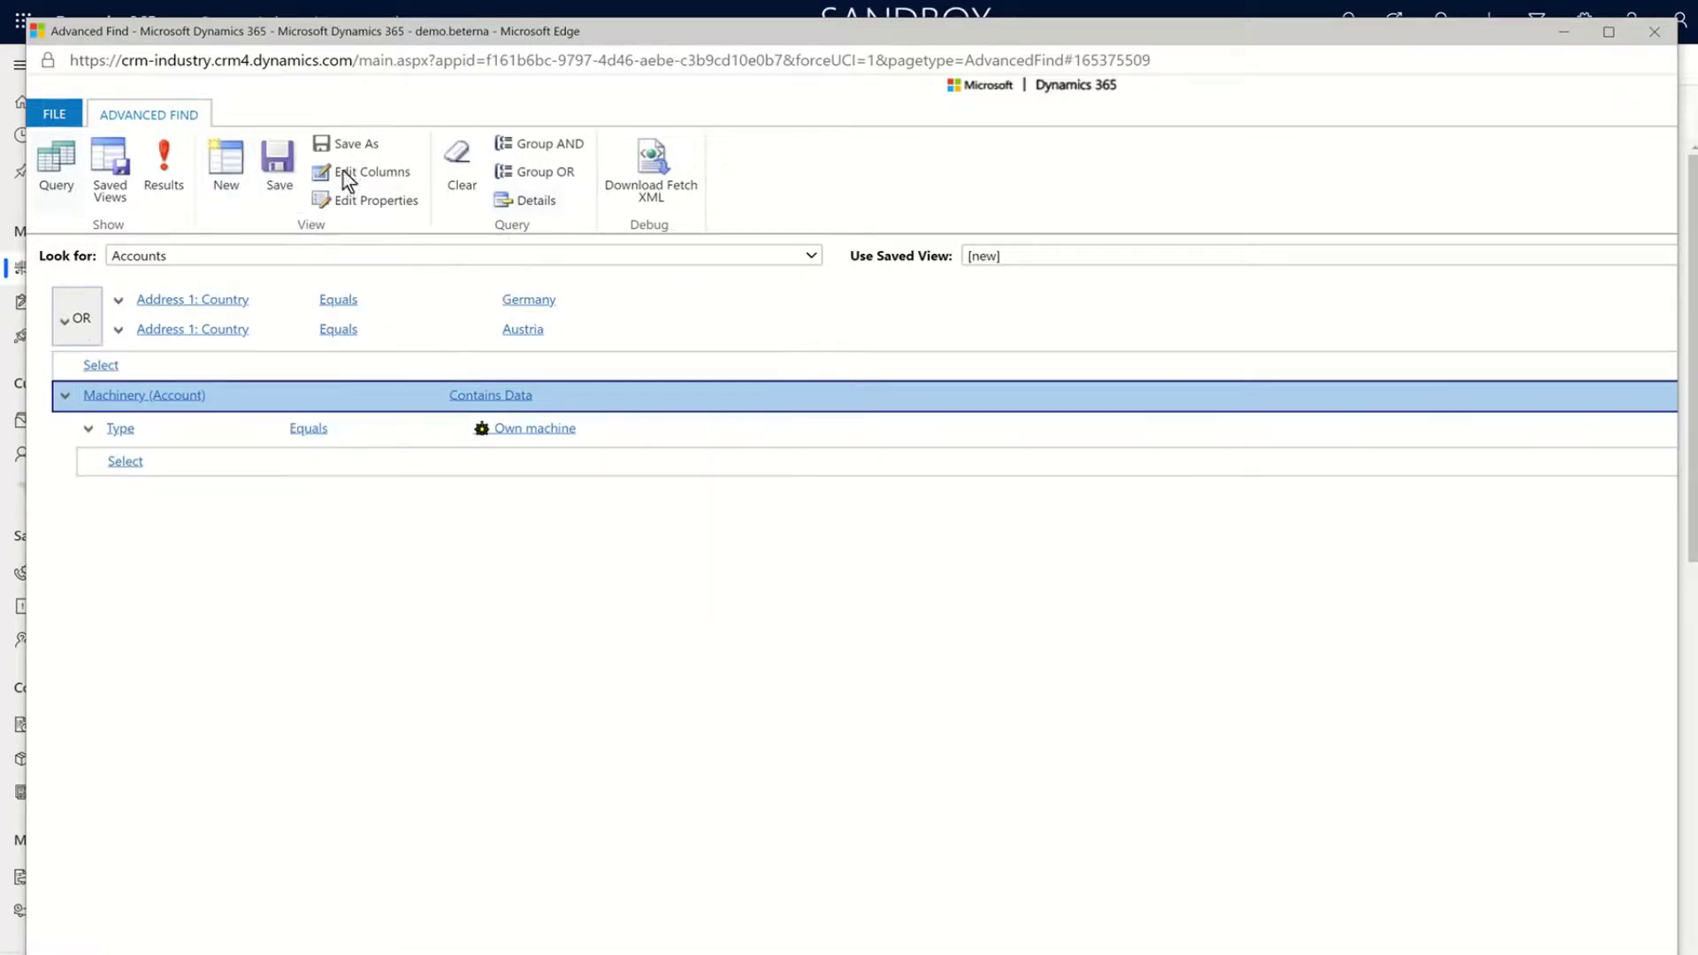
click(291, 161)
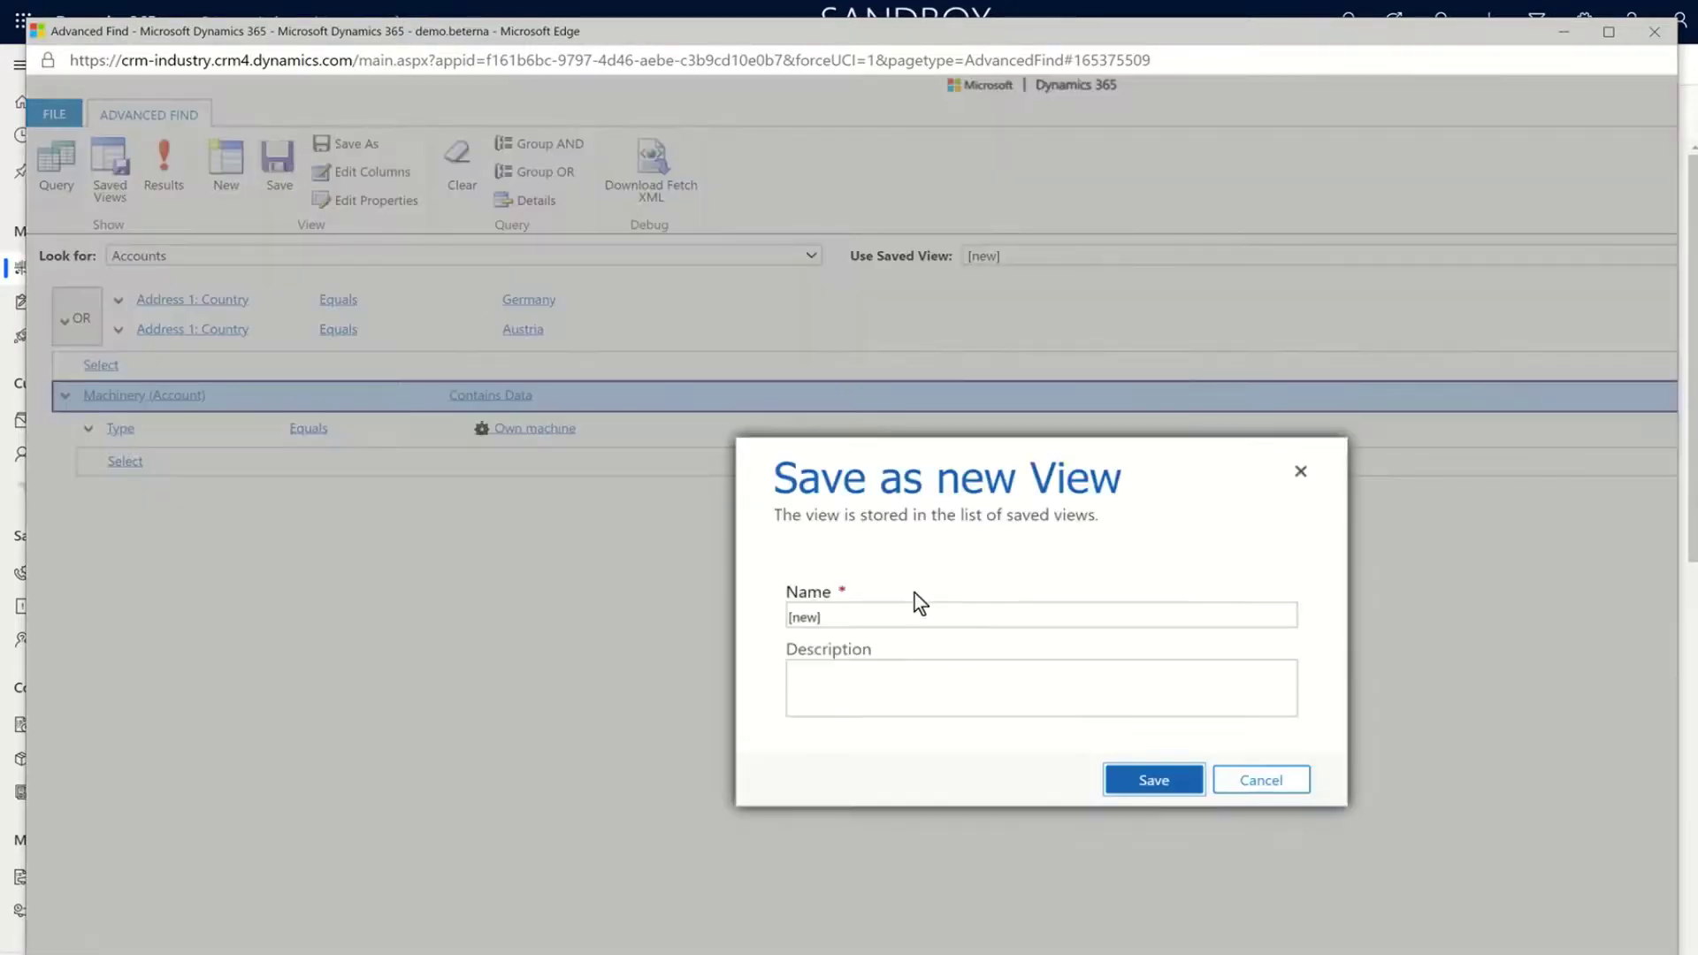
text(Acc)
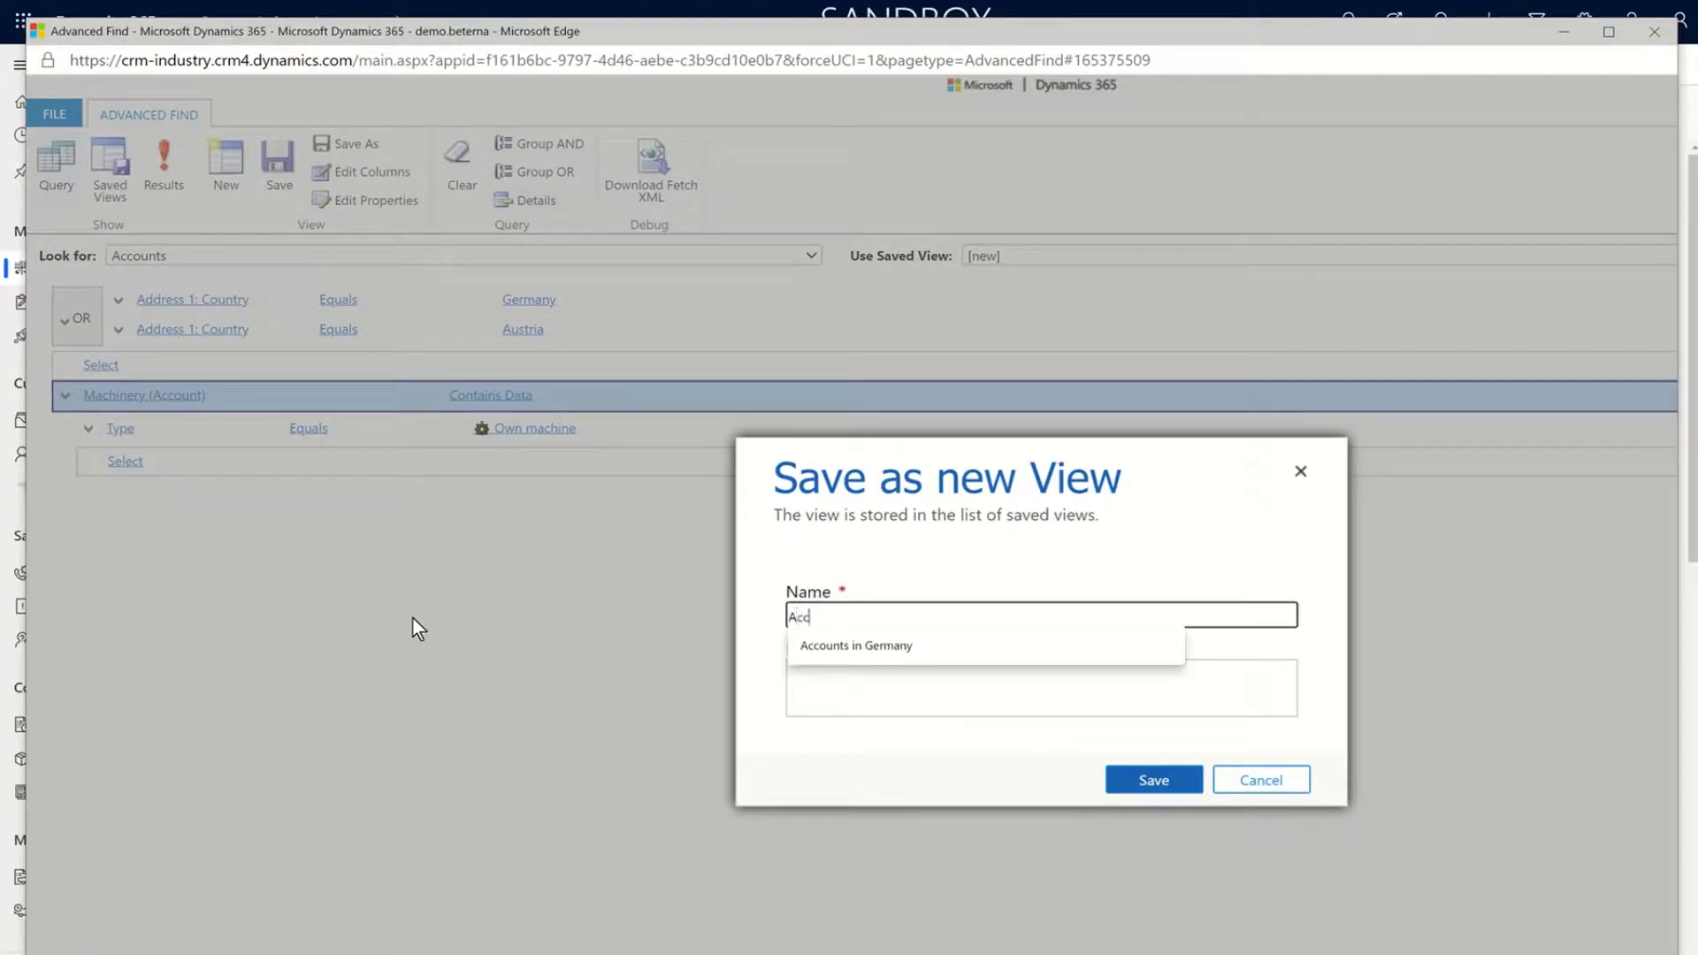
text(ounts in Germany and Austriy)
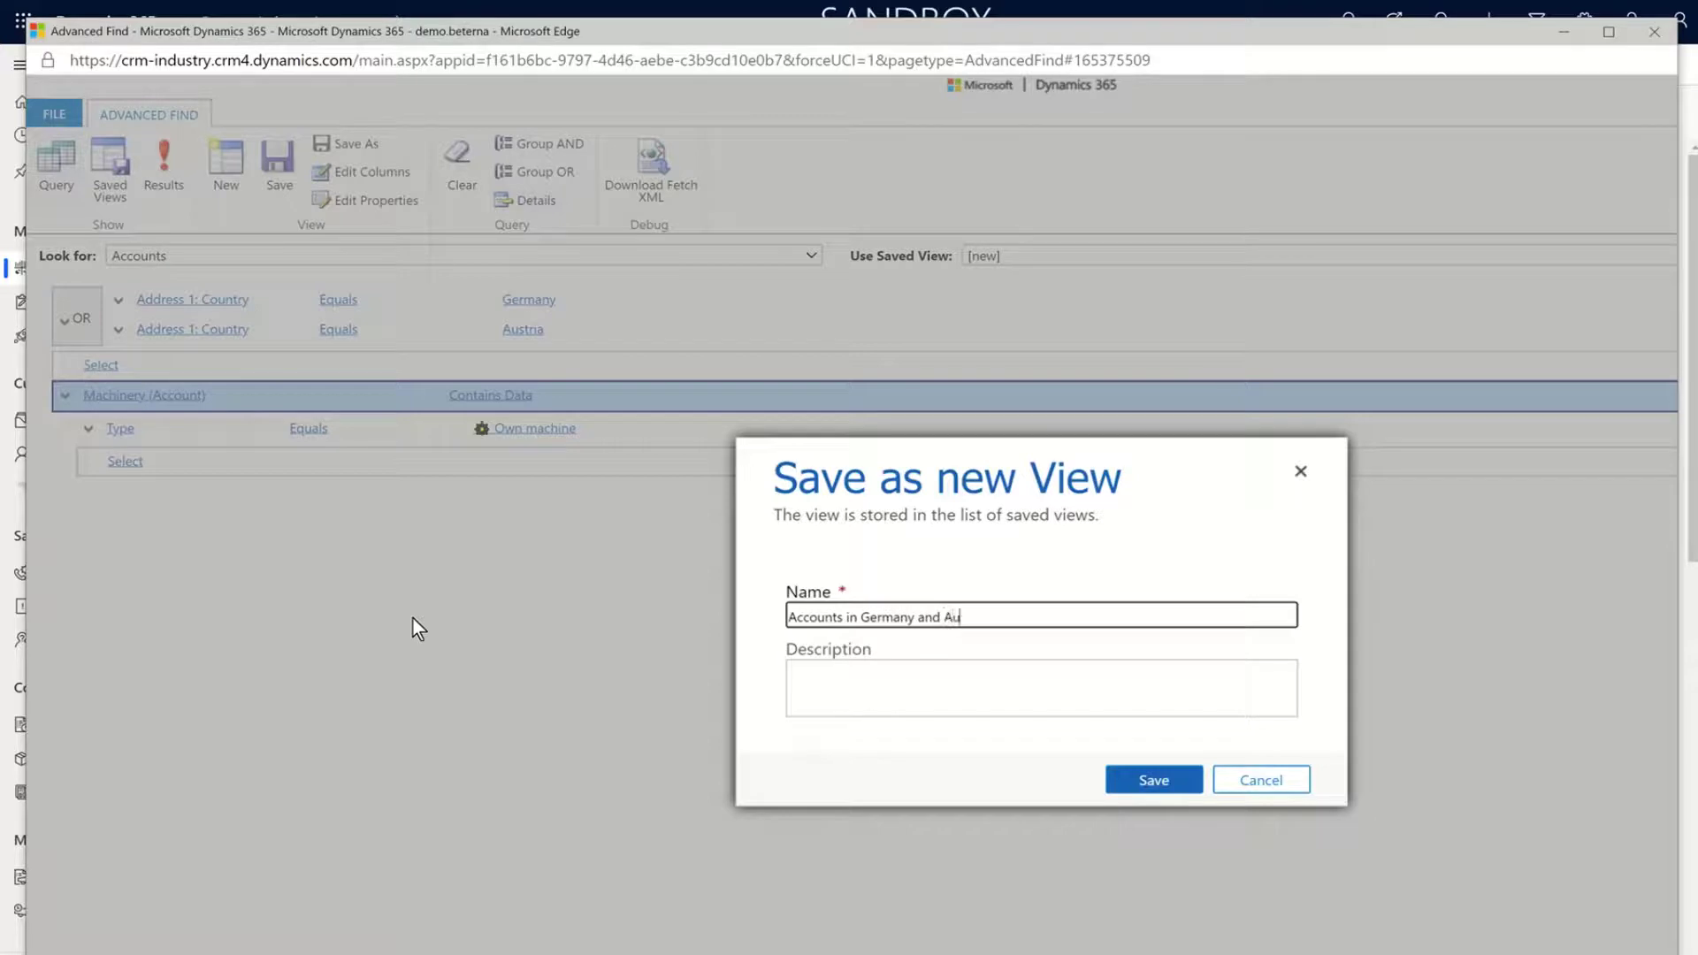
key(BackSpace)
key(BackSpace)
text(a that have Machines)
click(833, 689)
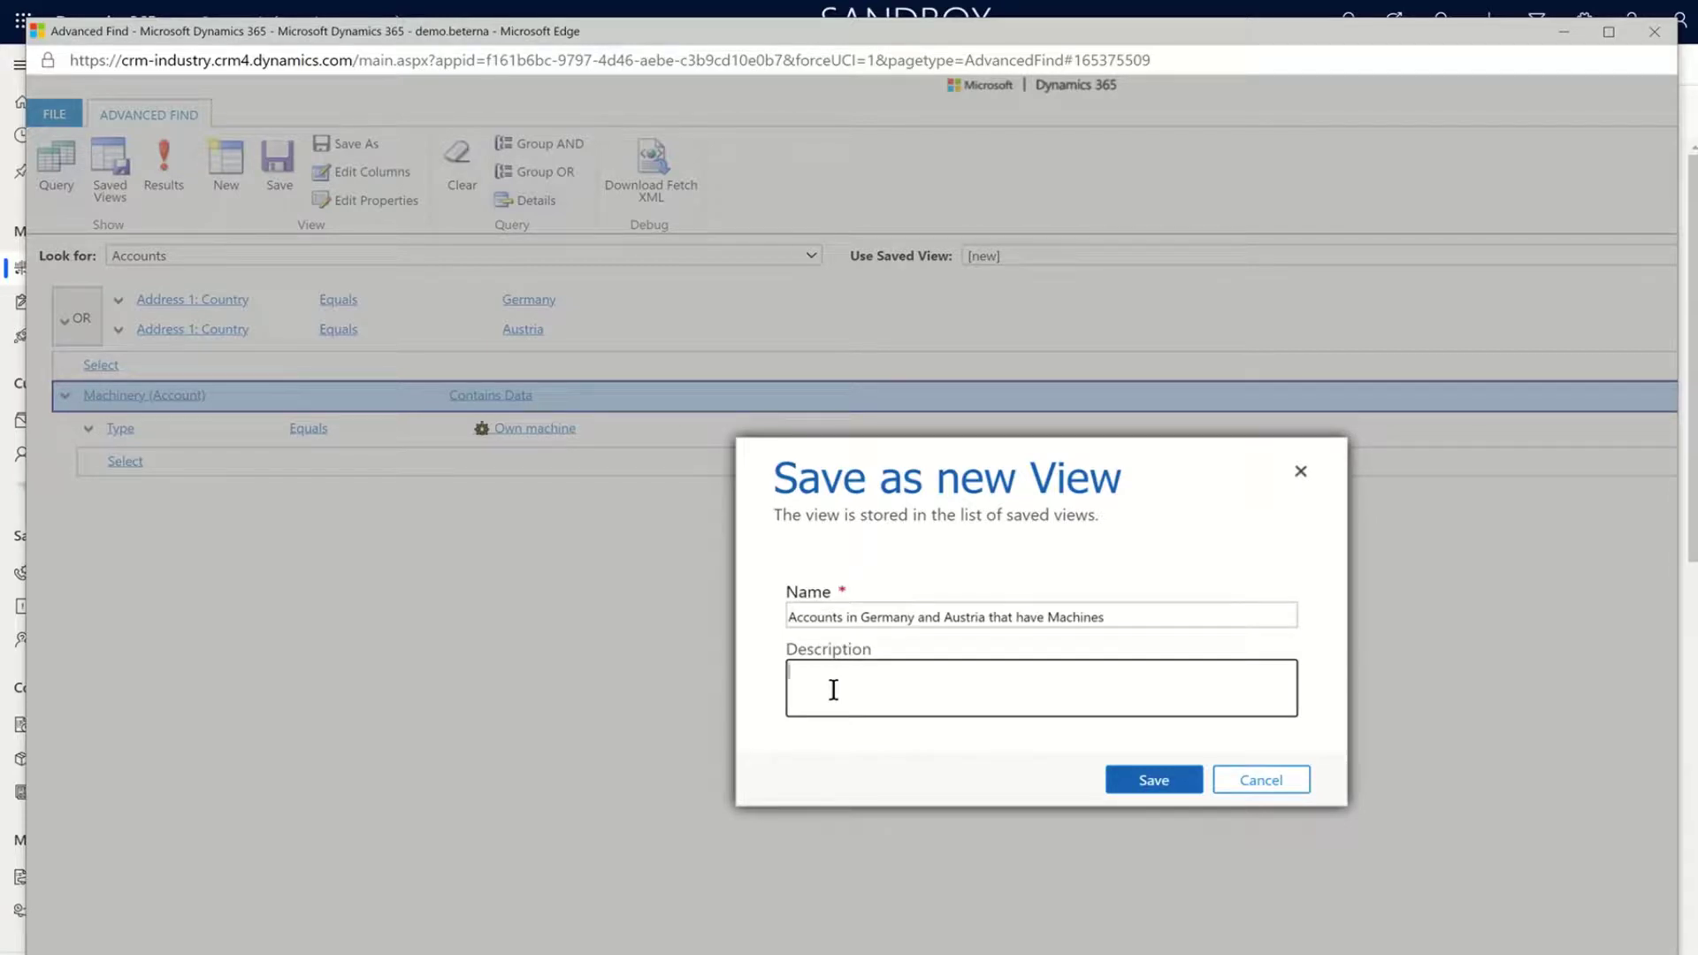
click(1143, 786)
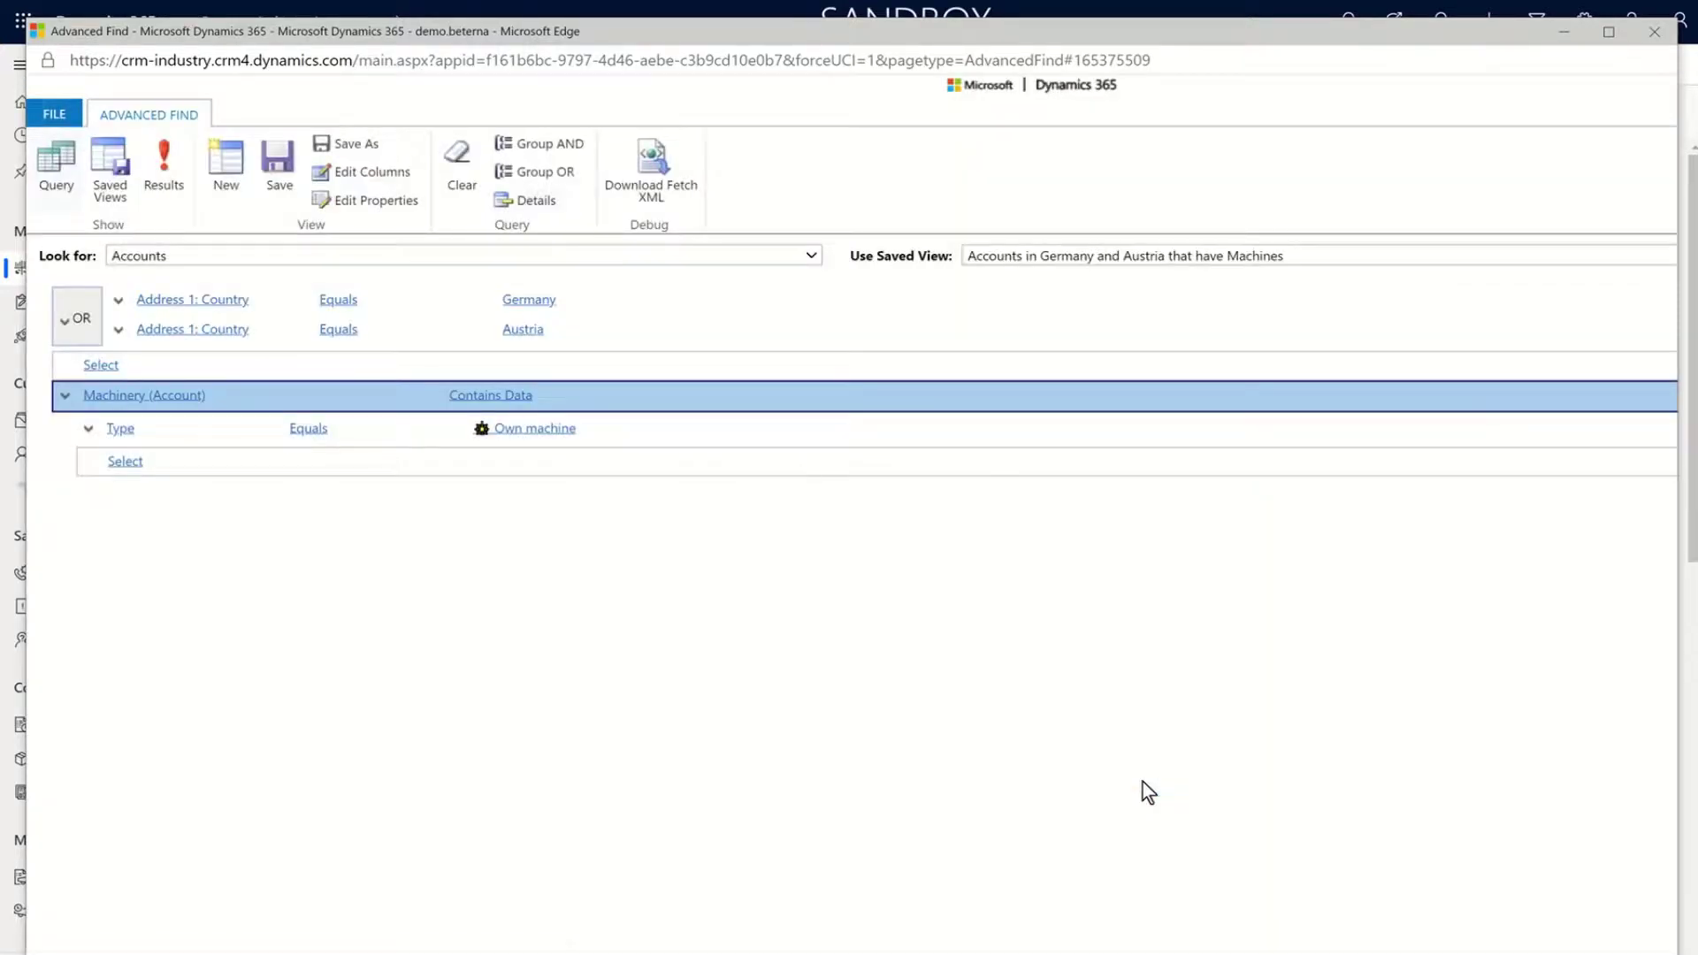
Delete the two Countryview entries from the saved account views
click(122, 198)
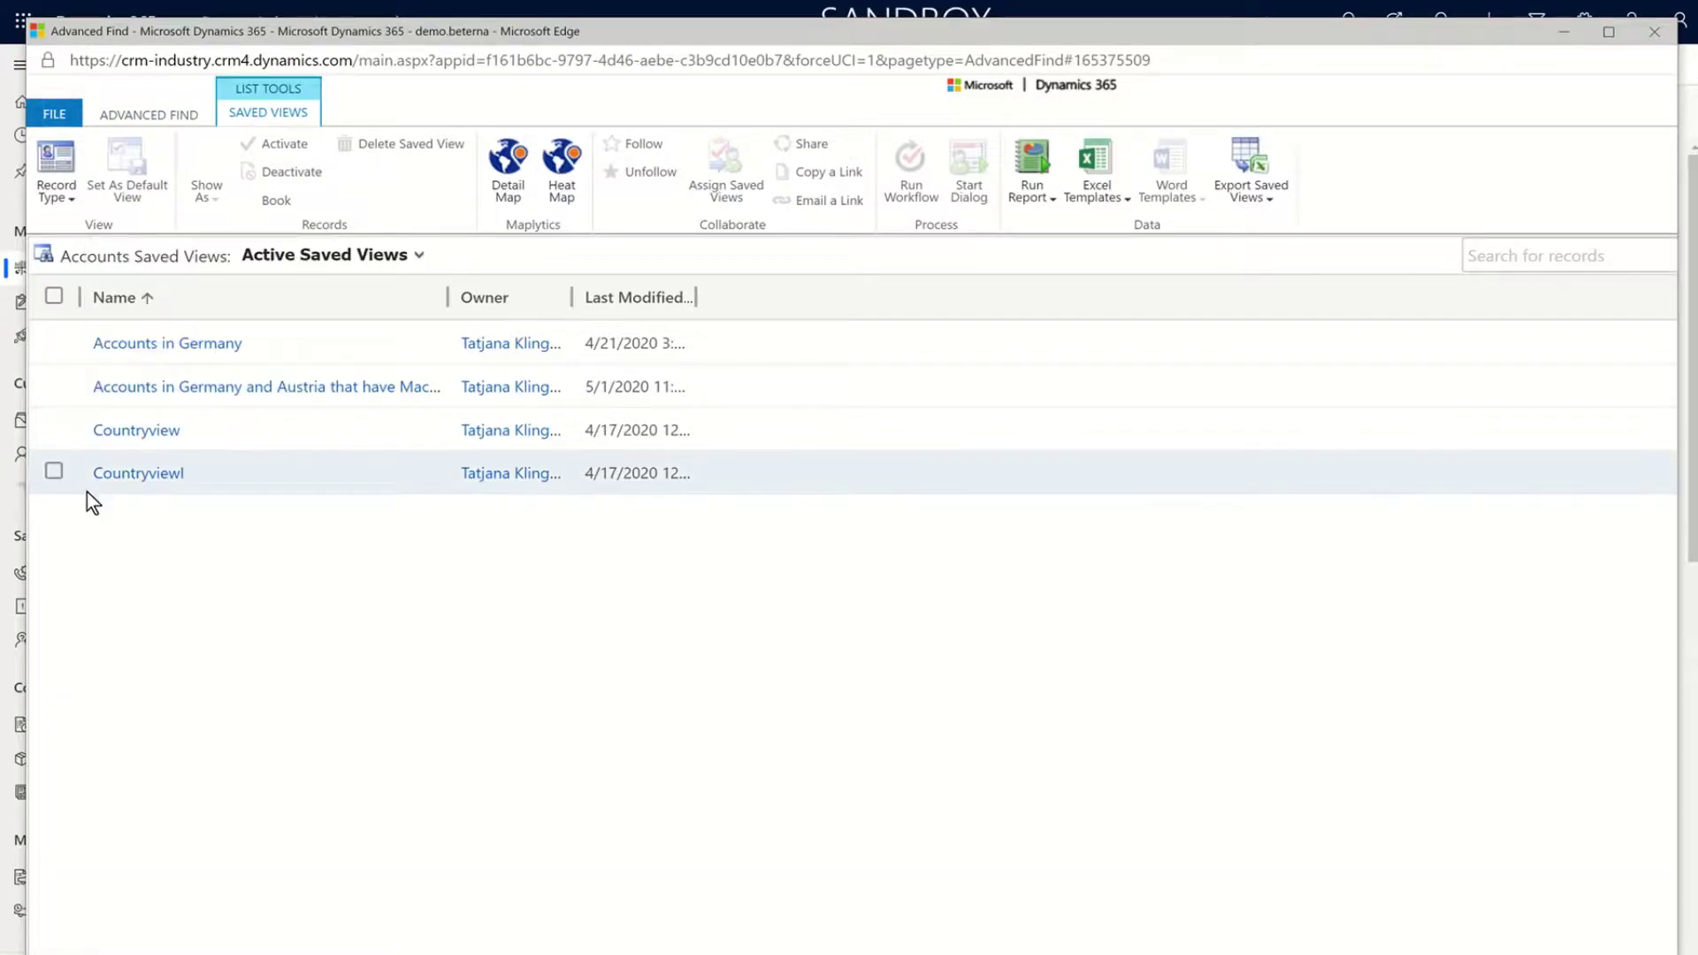
click(56, 341)
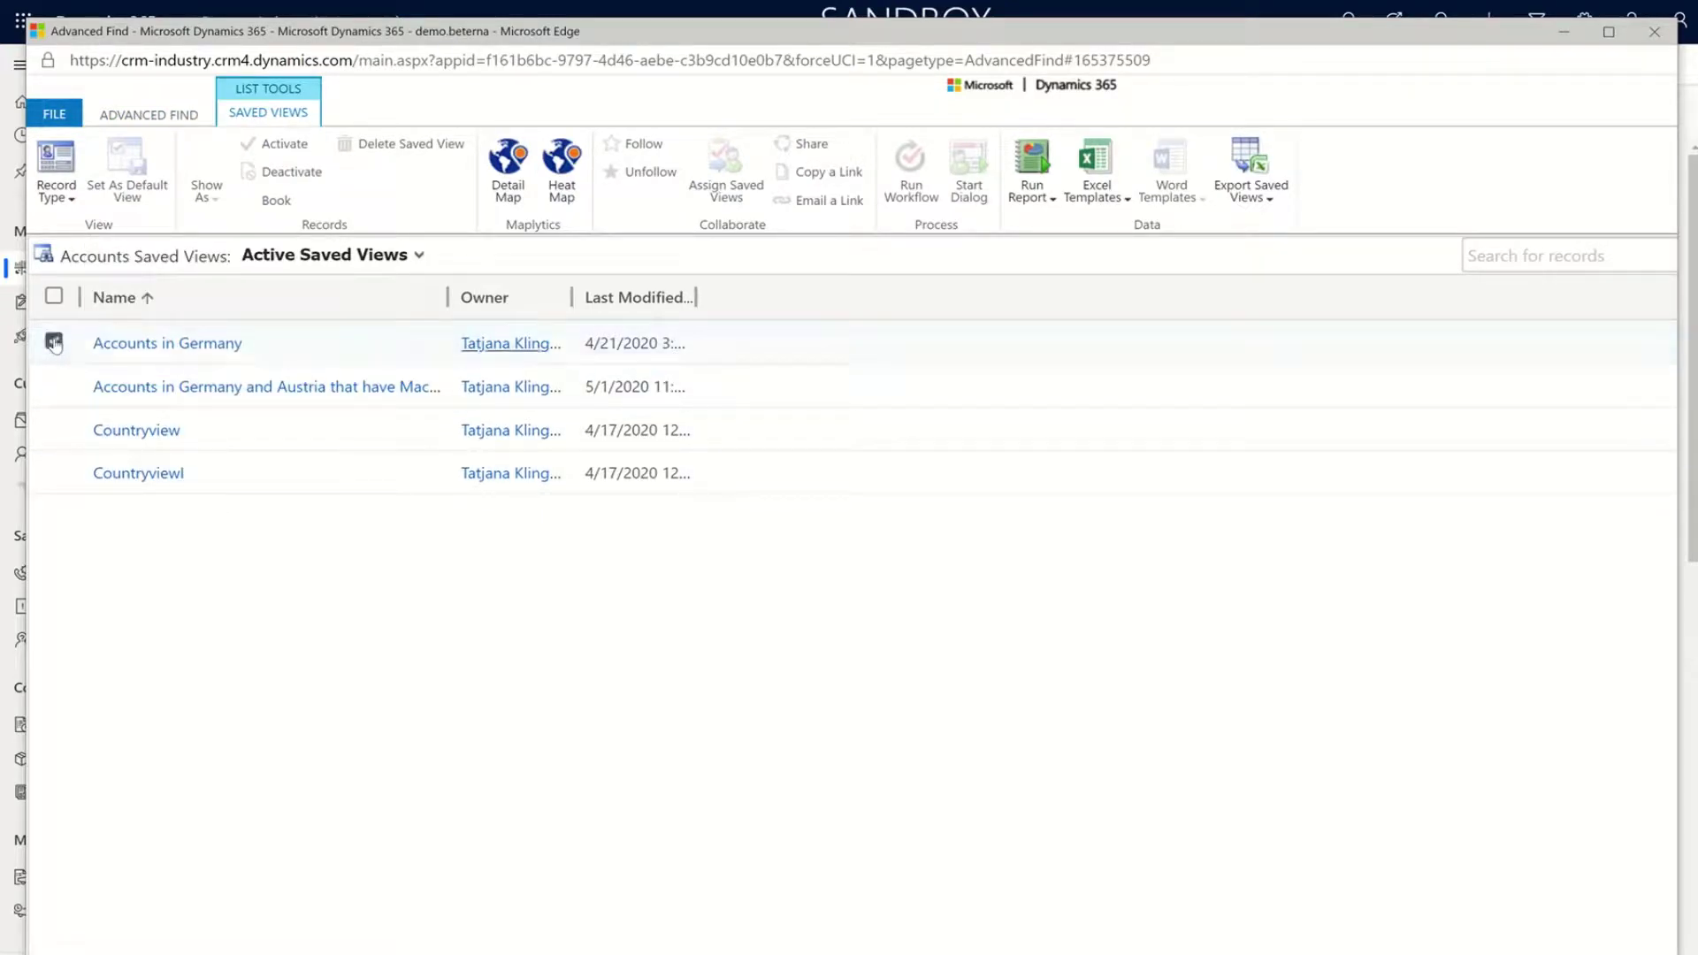
click(54, 429)
click(54, 471)
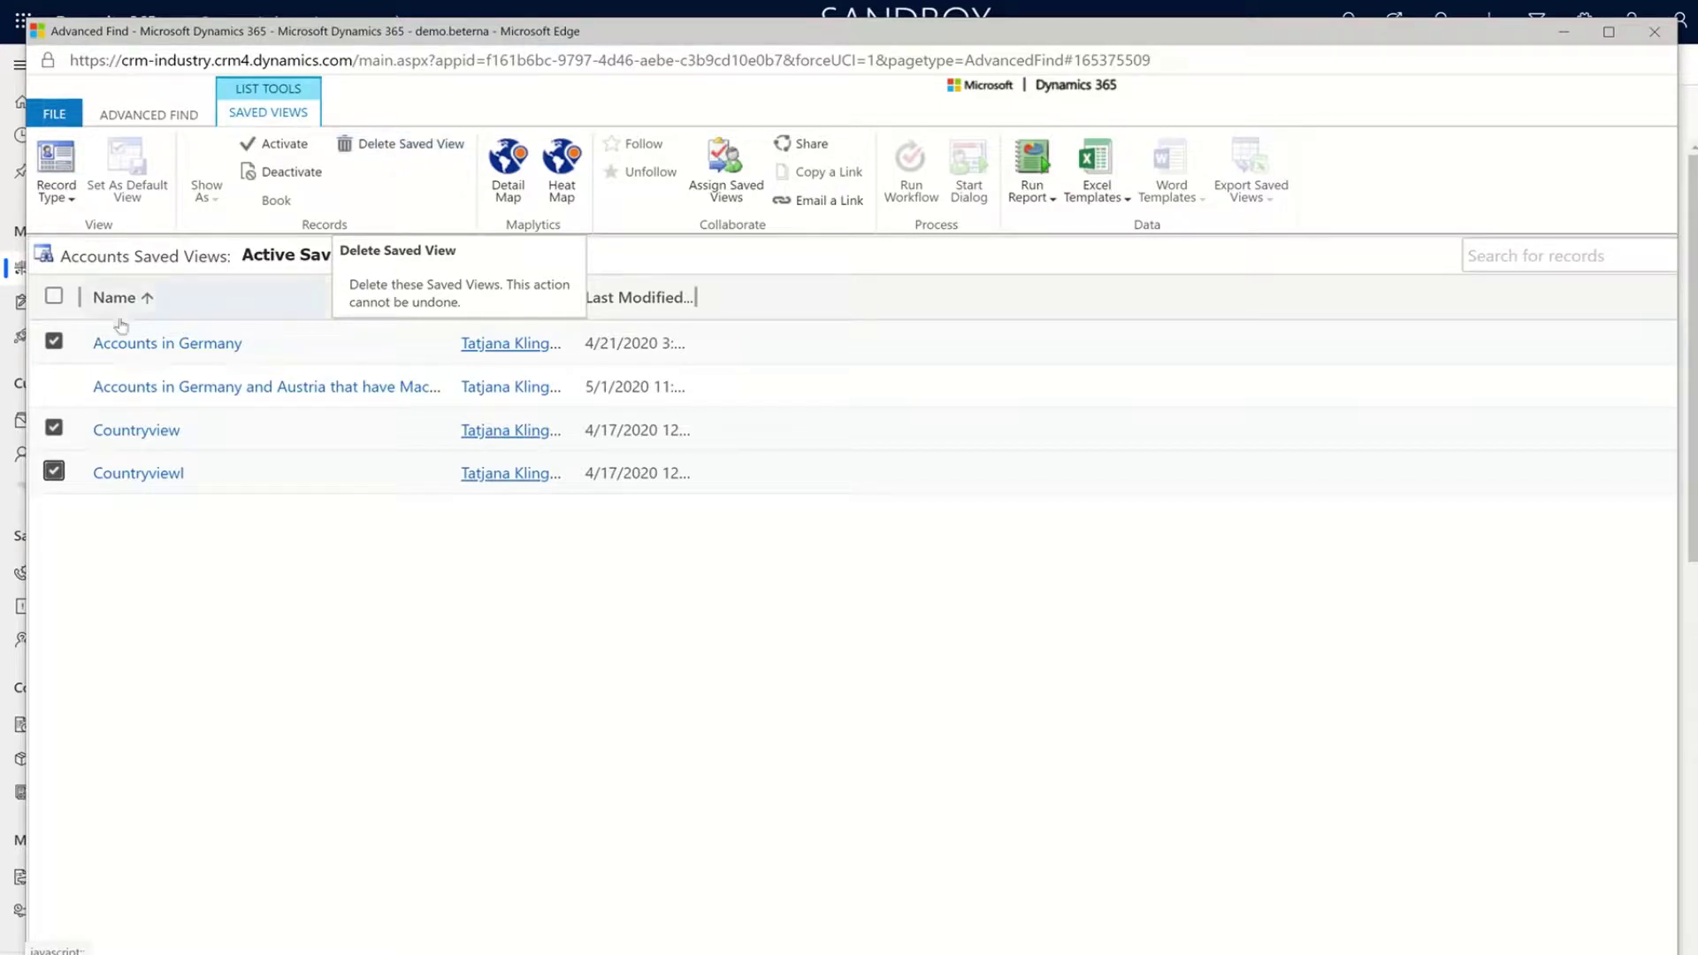
click(54, 342)
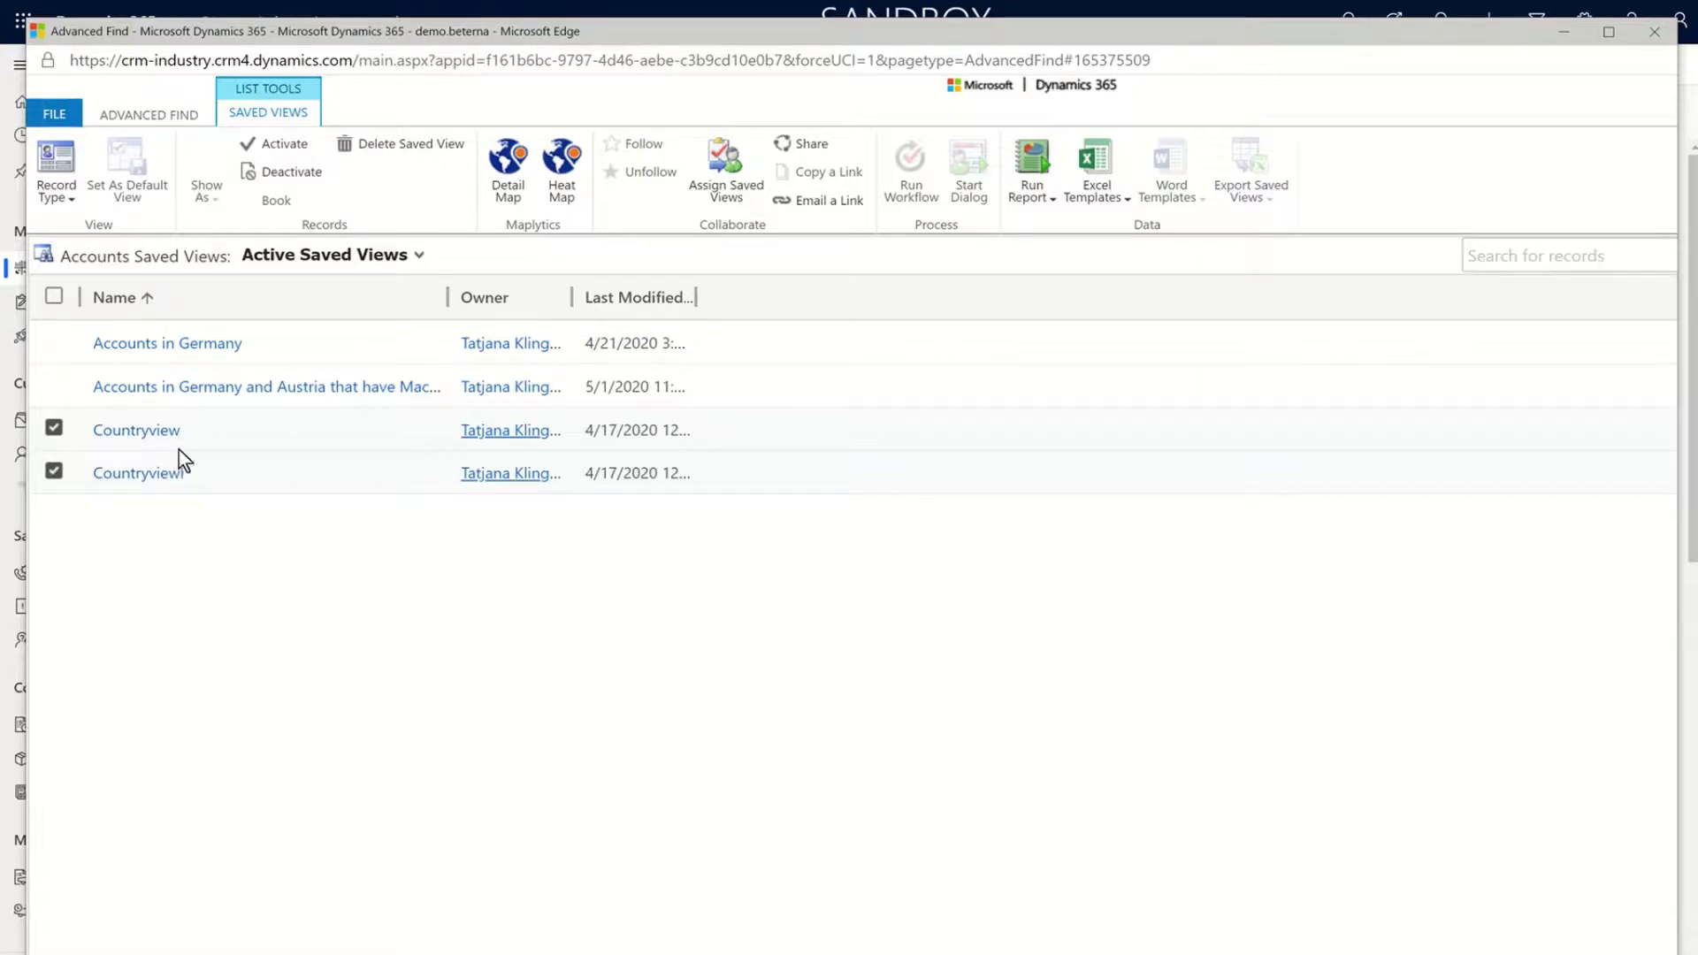
click(380, 141)
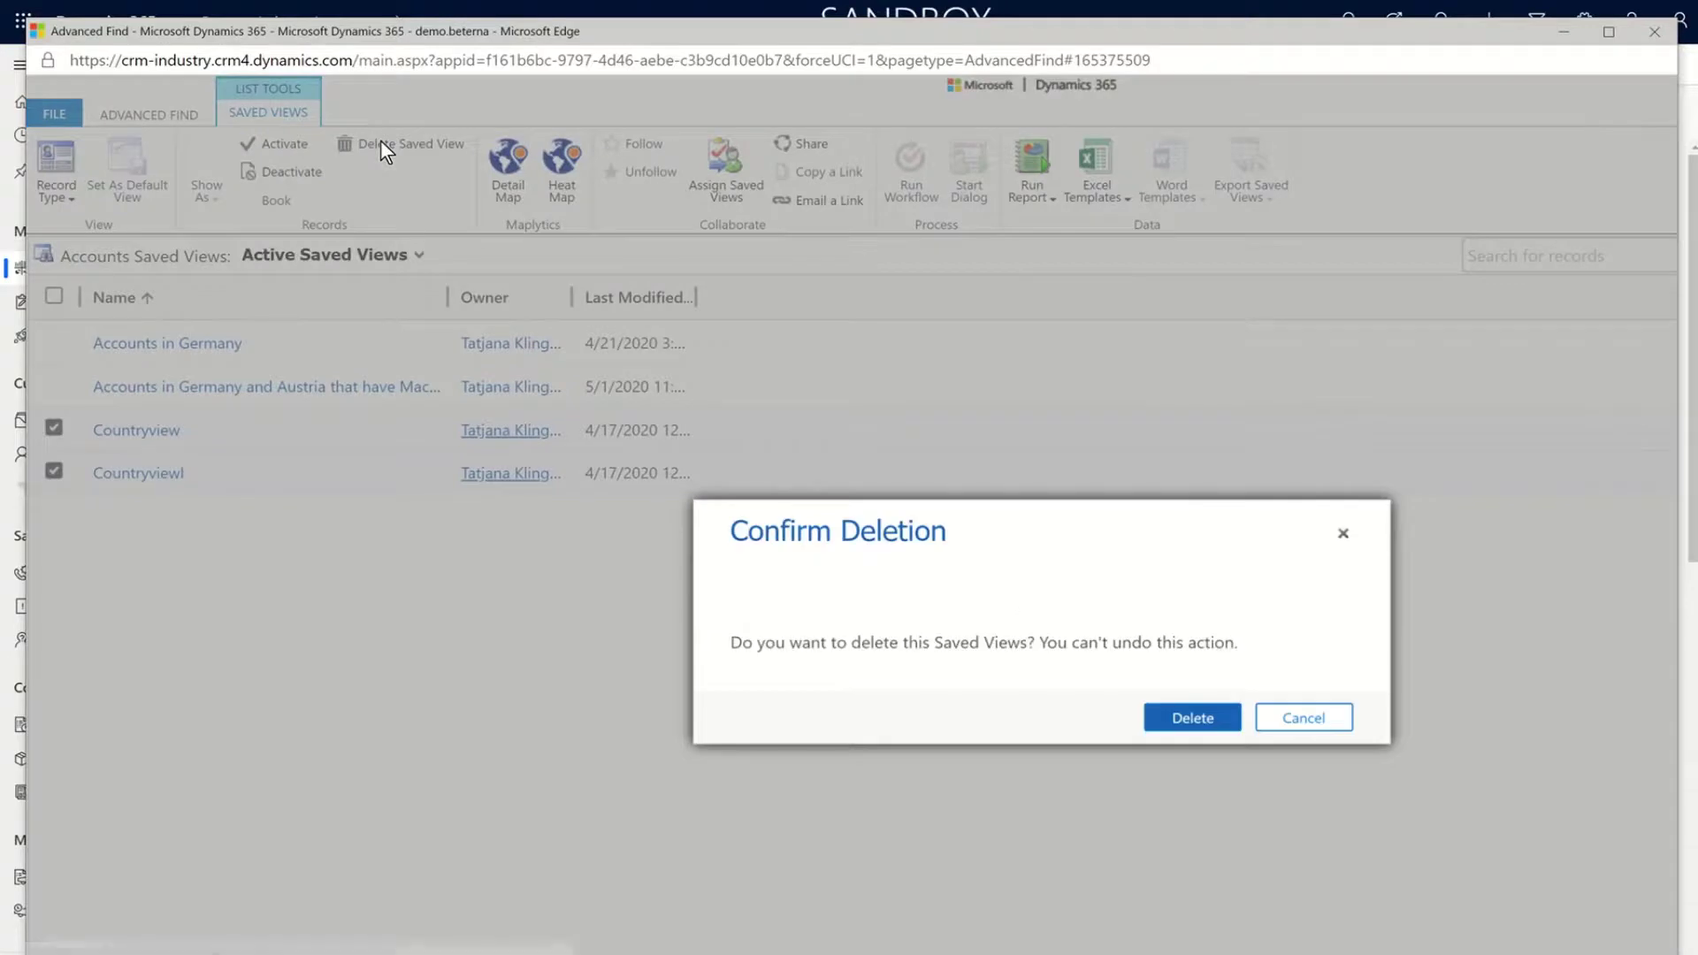
click(1179, 721)
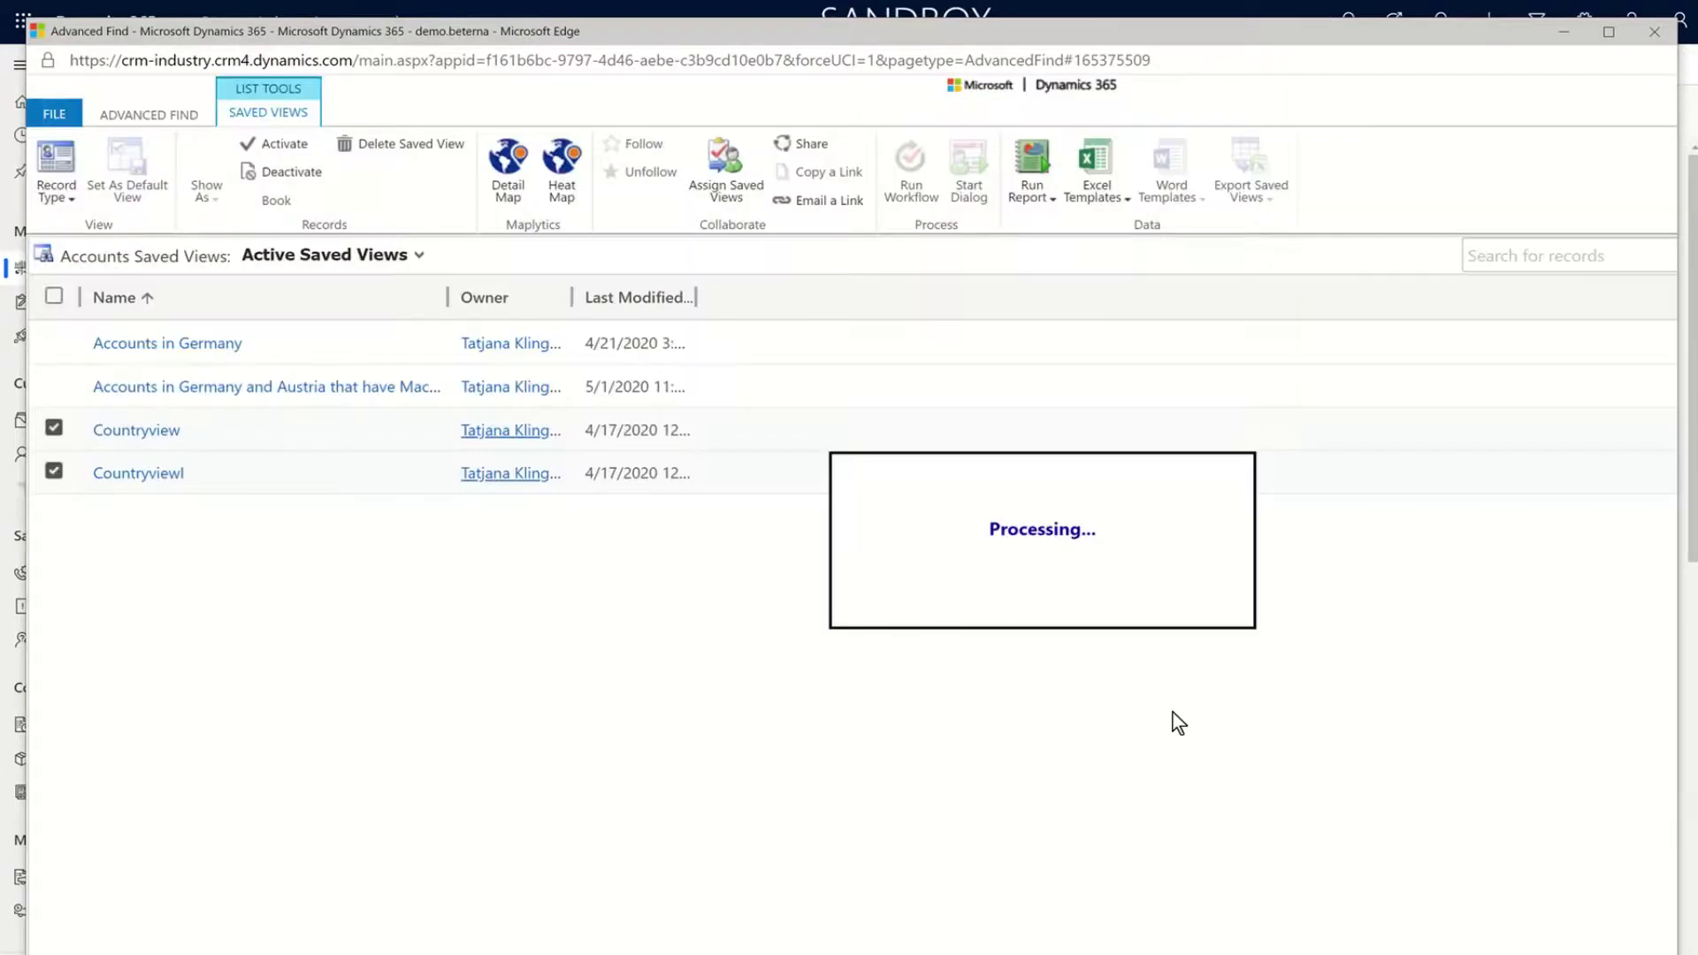
Deactivate the "Accounts in Germany" saved view
click(54, 341)
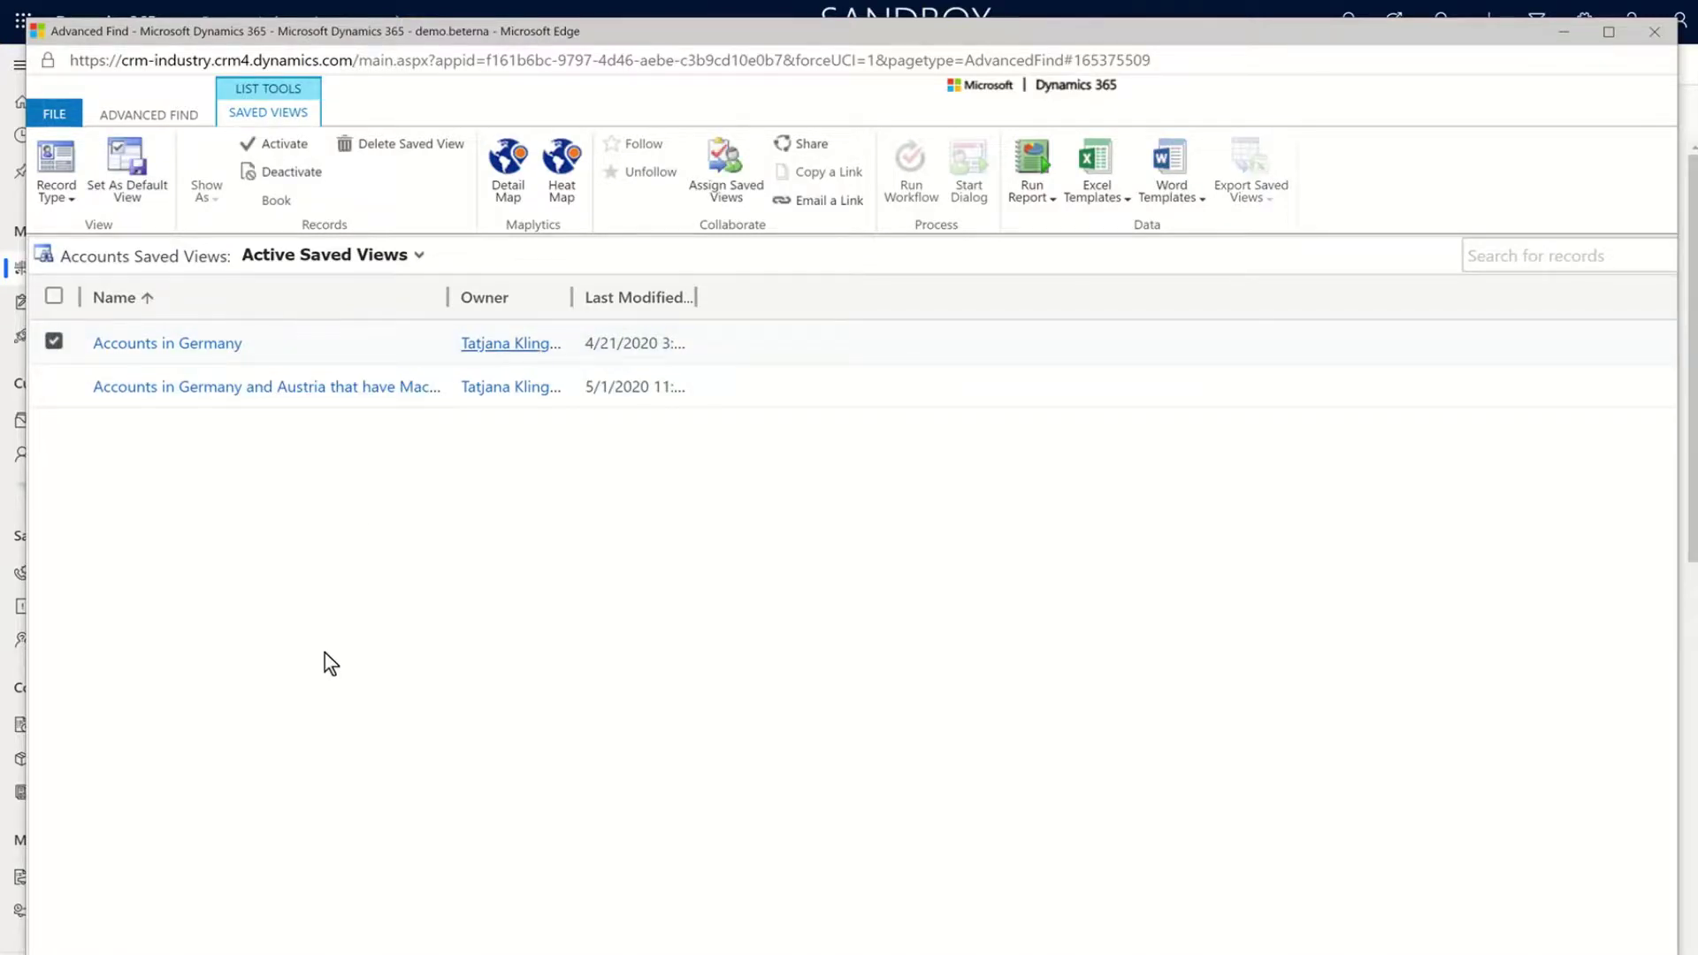
click(301, 180)
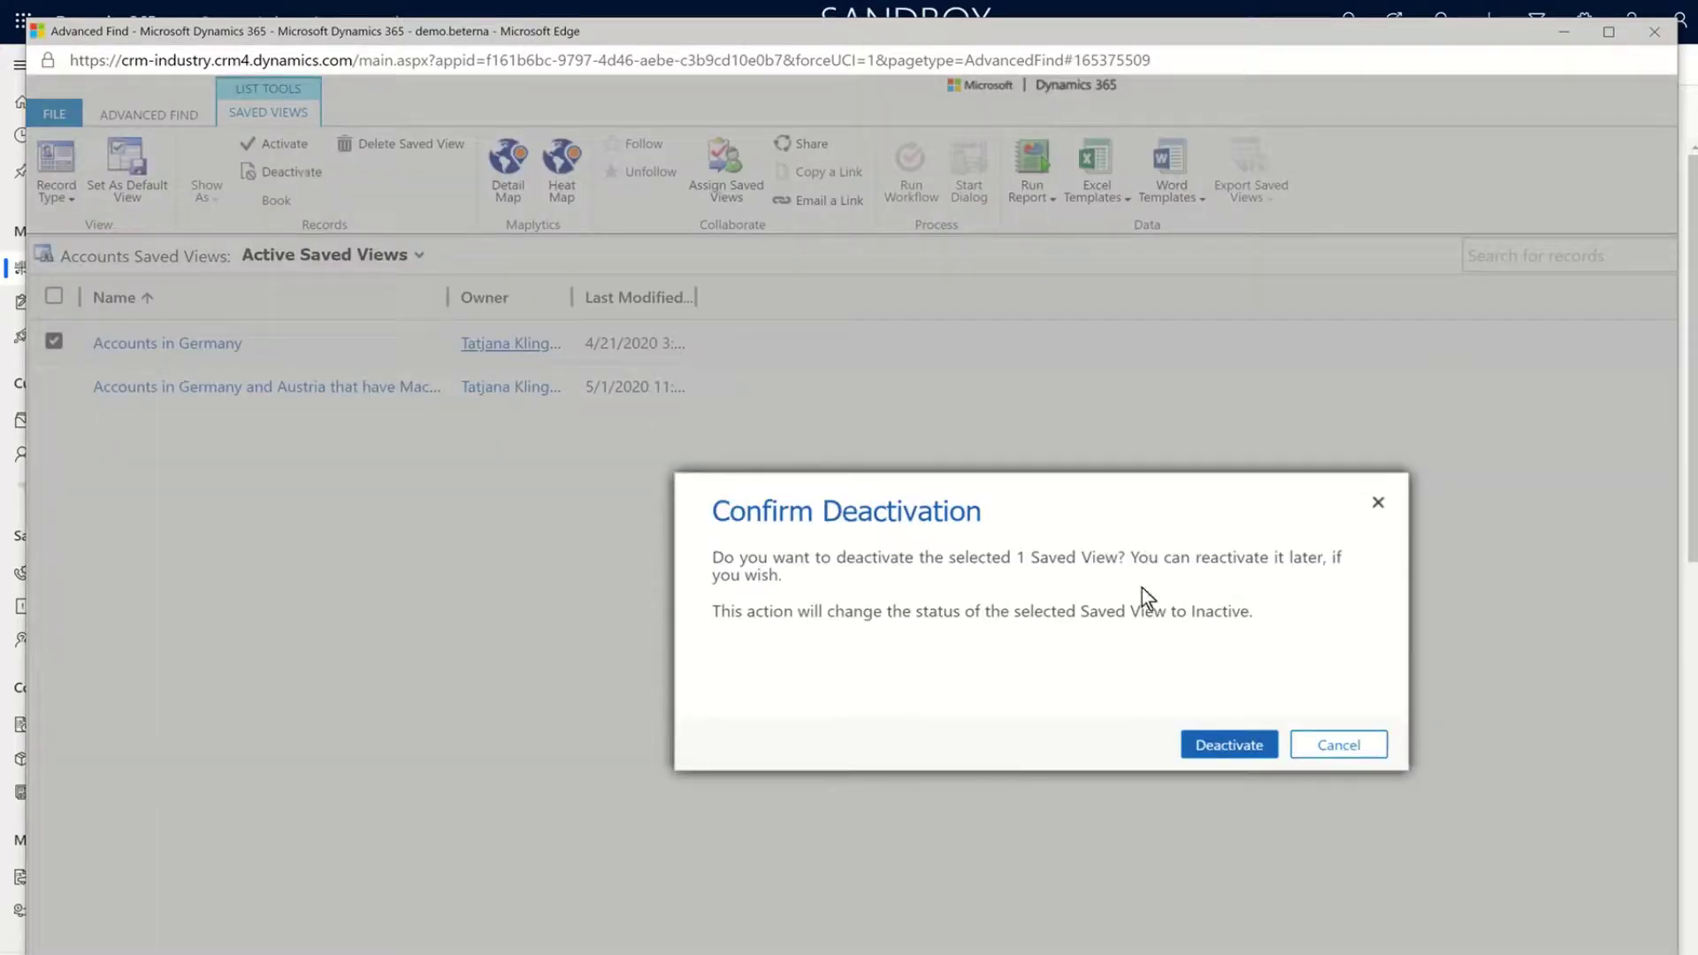
click(1236, 740)
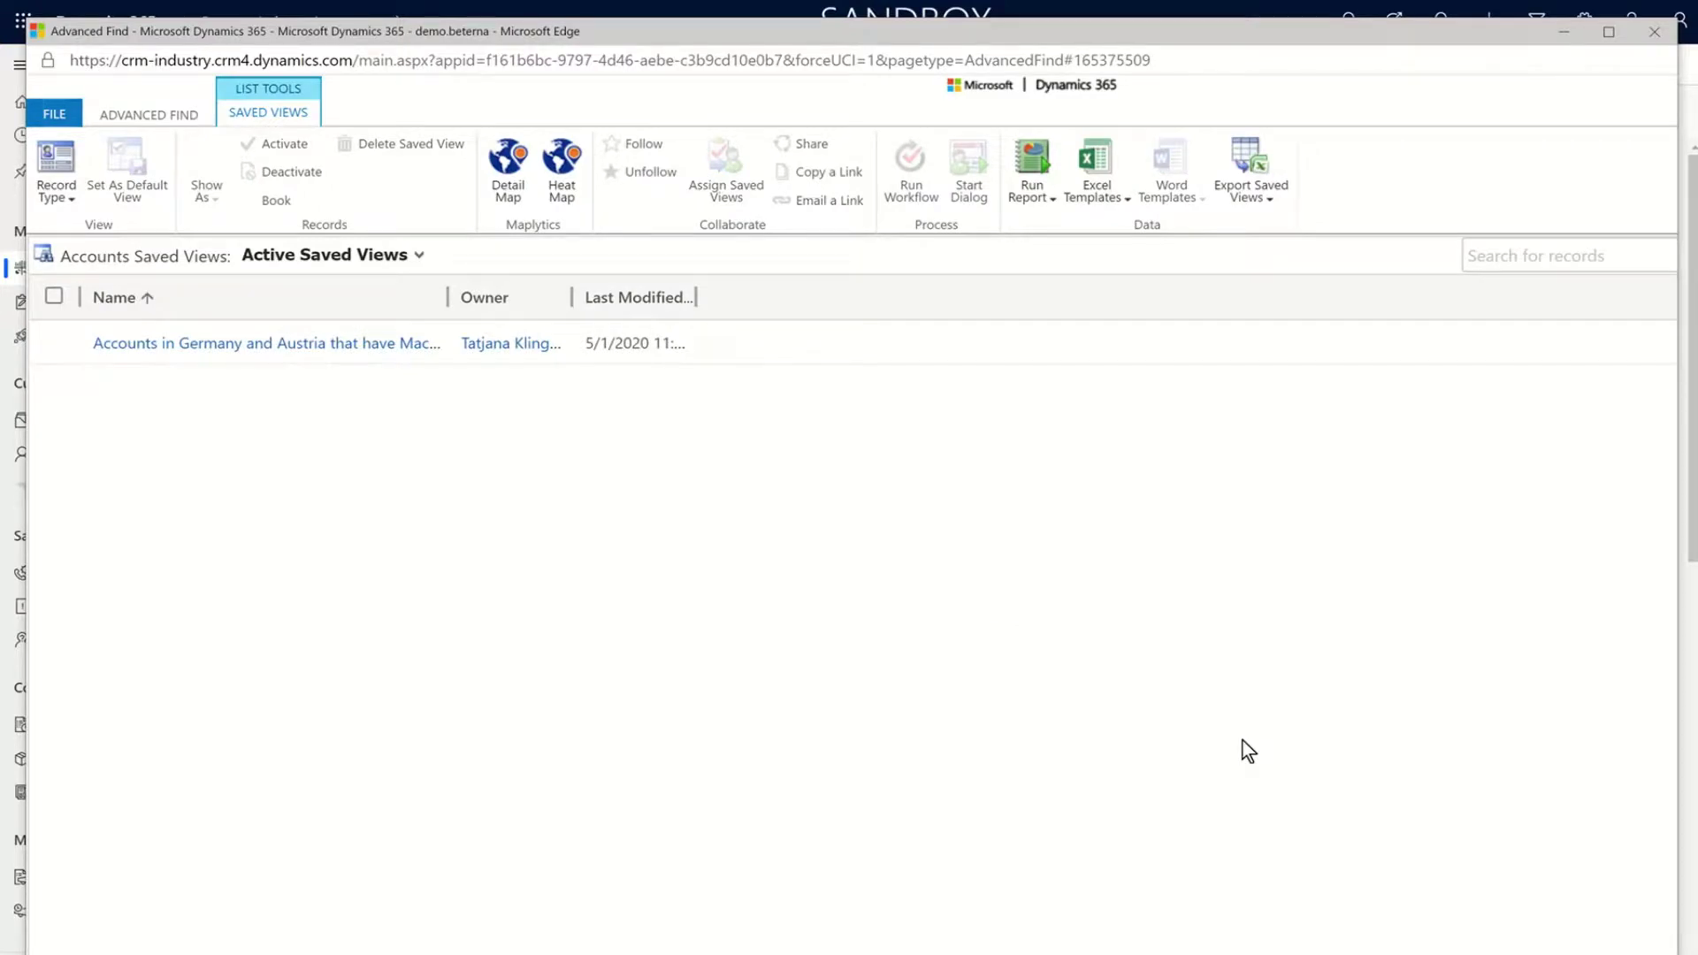
Reactivate "Accounts in Germany" from Inactive Views Shared with Me and switch the list back to Active Saved Views
click(421, 258)
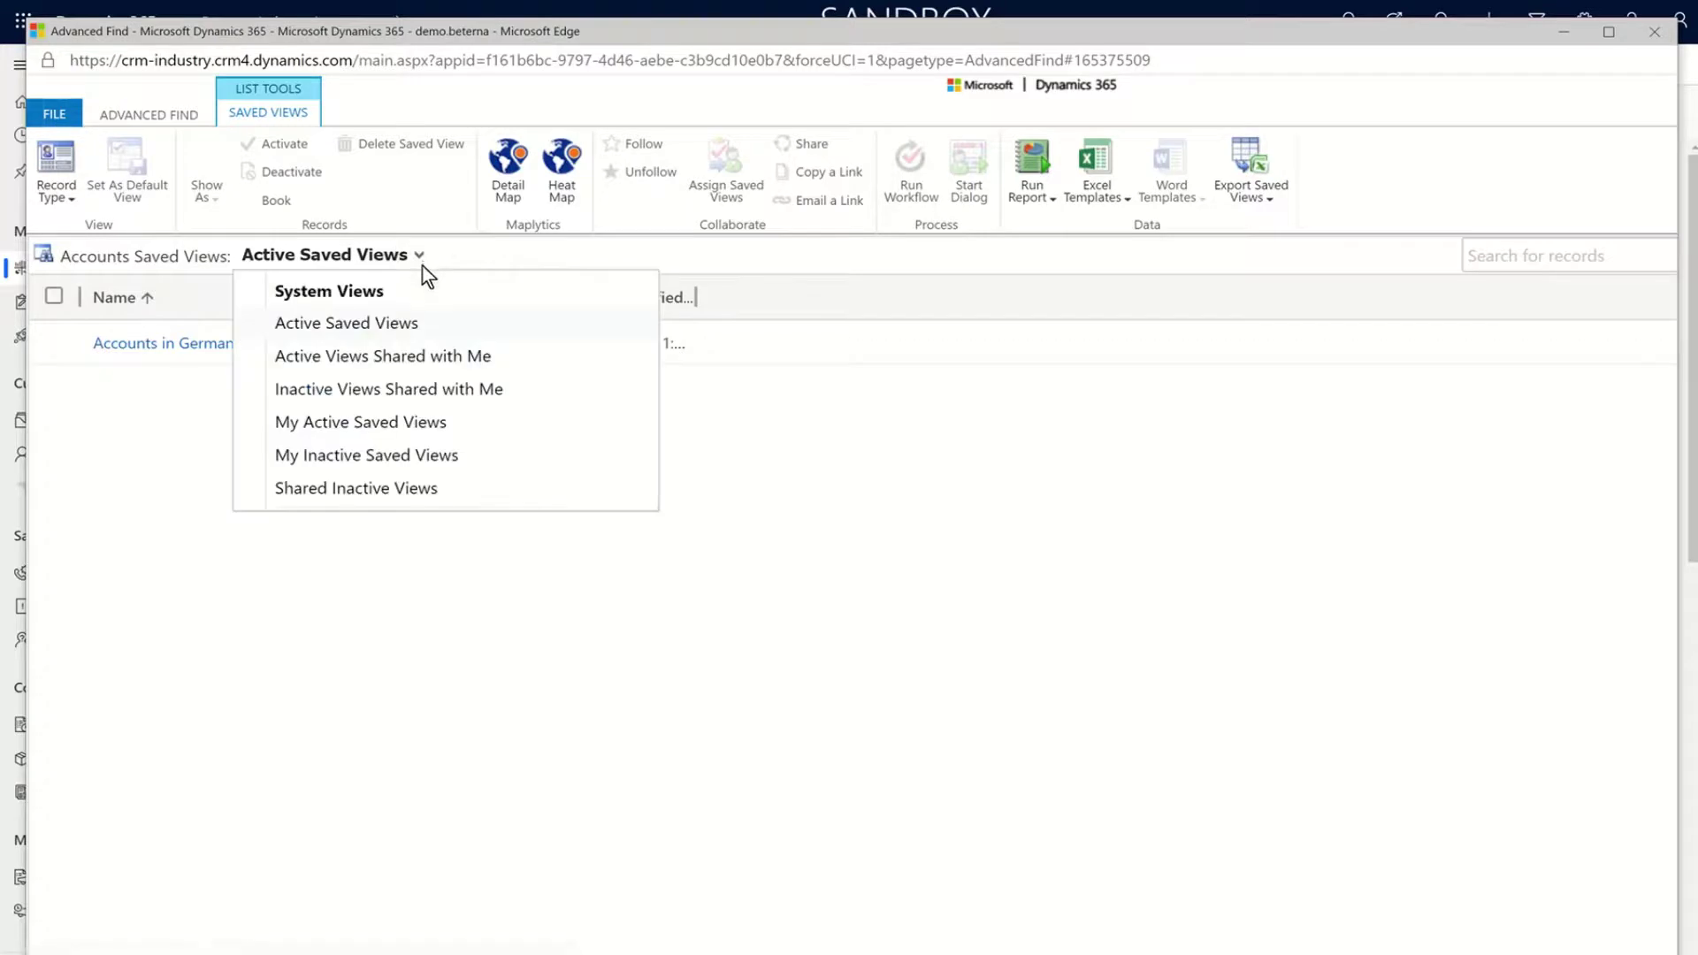
click(477, 389)
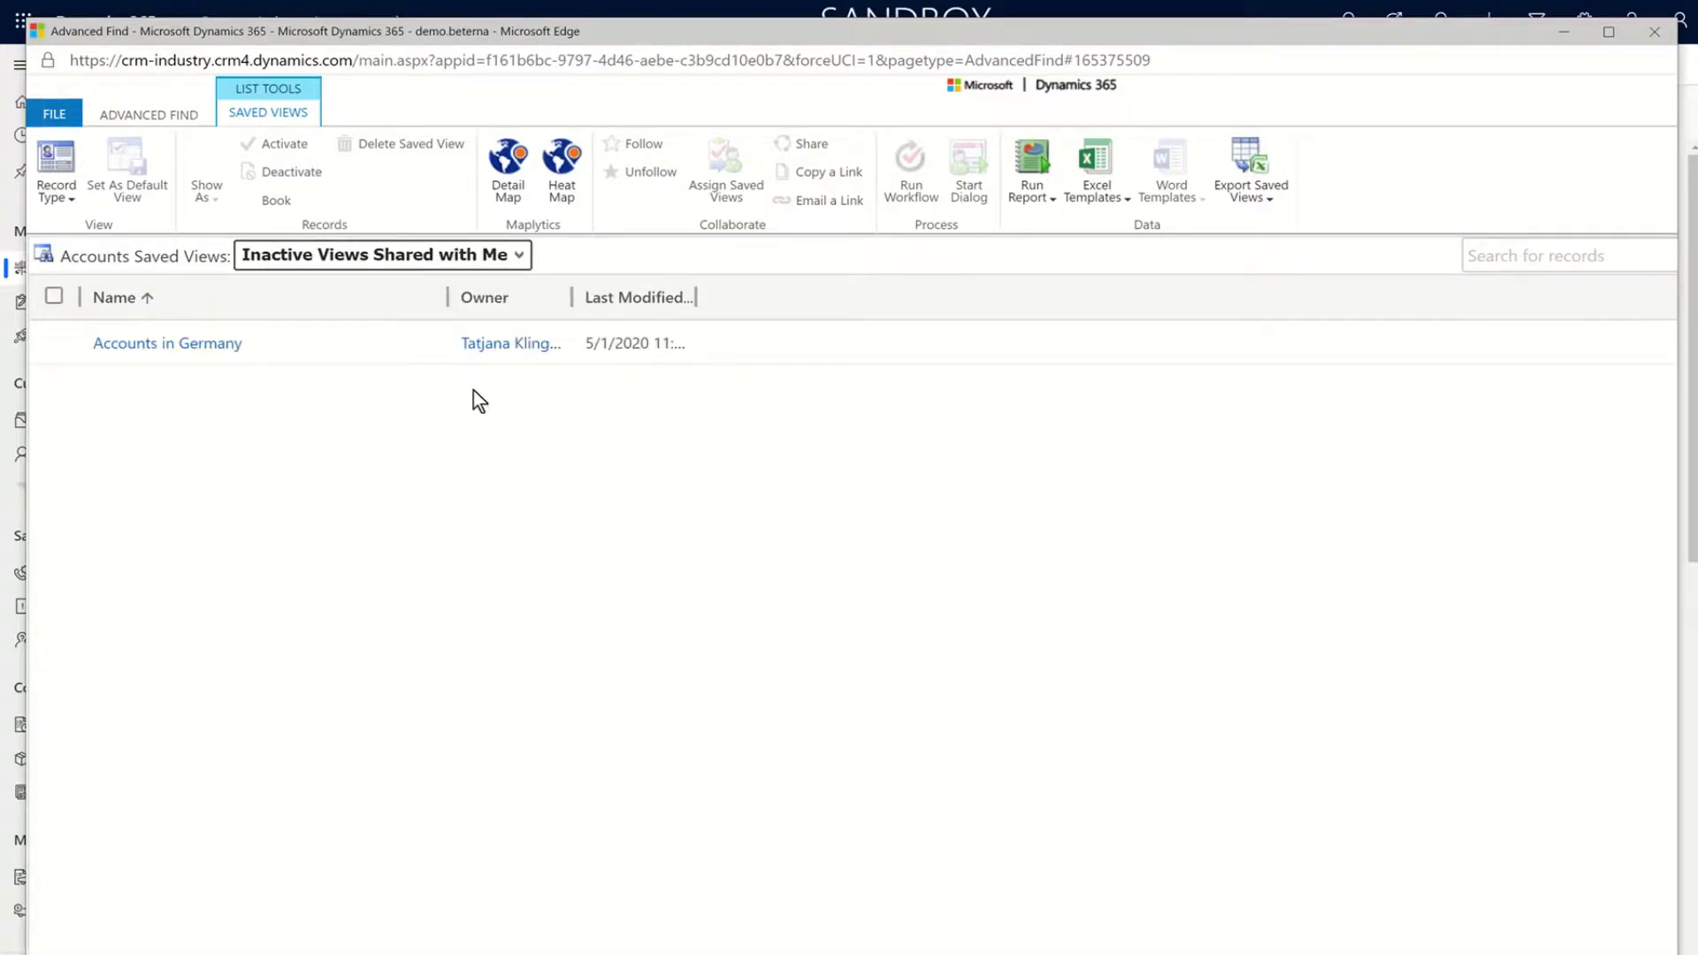
click(53, 342)
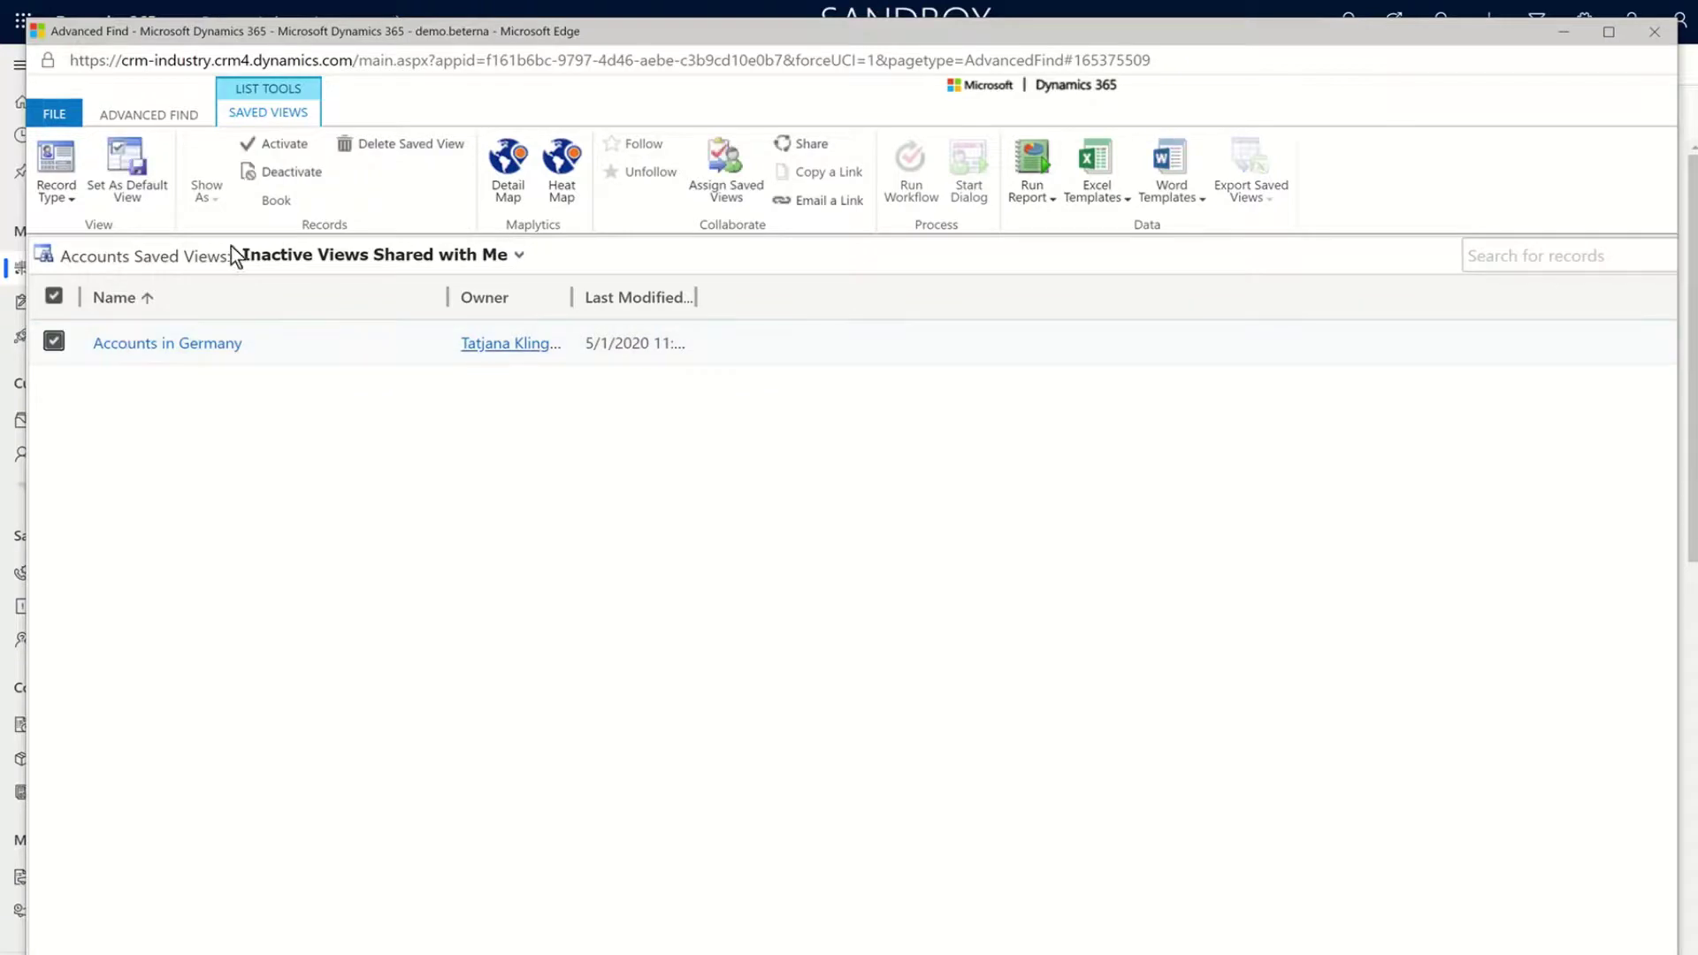
click(310, 145)
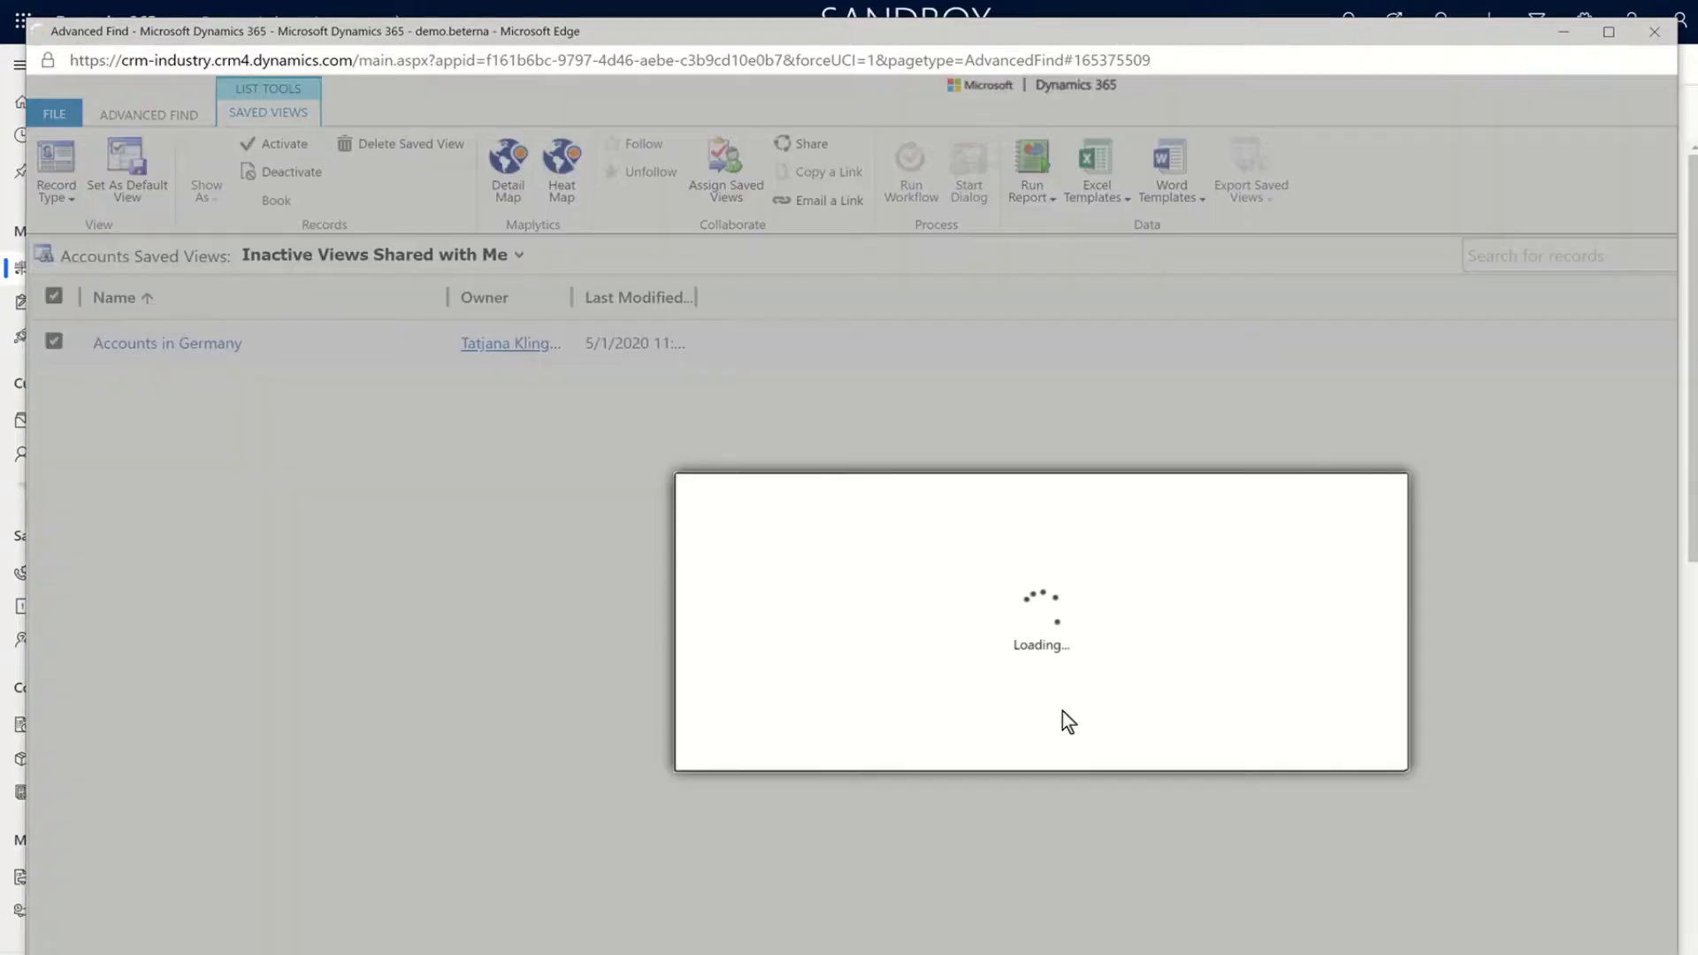
click(1229, 745)
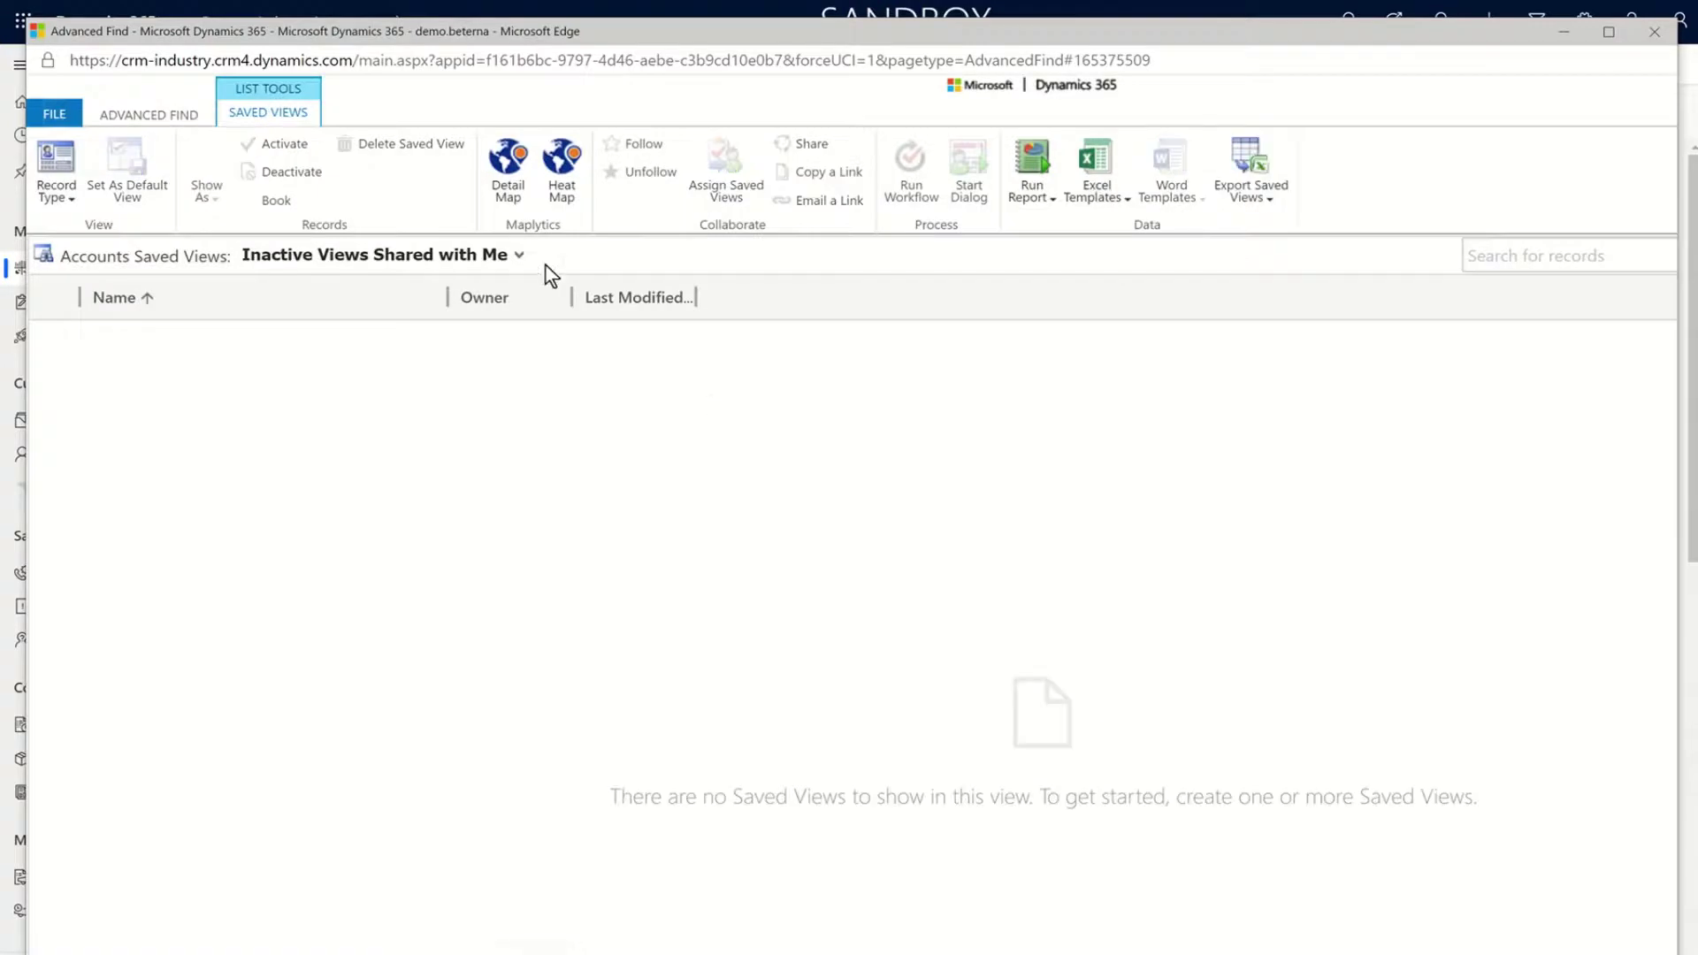
click(519, 257)
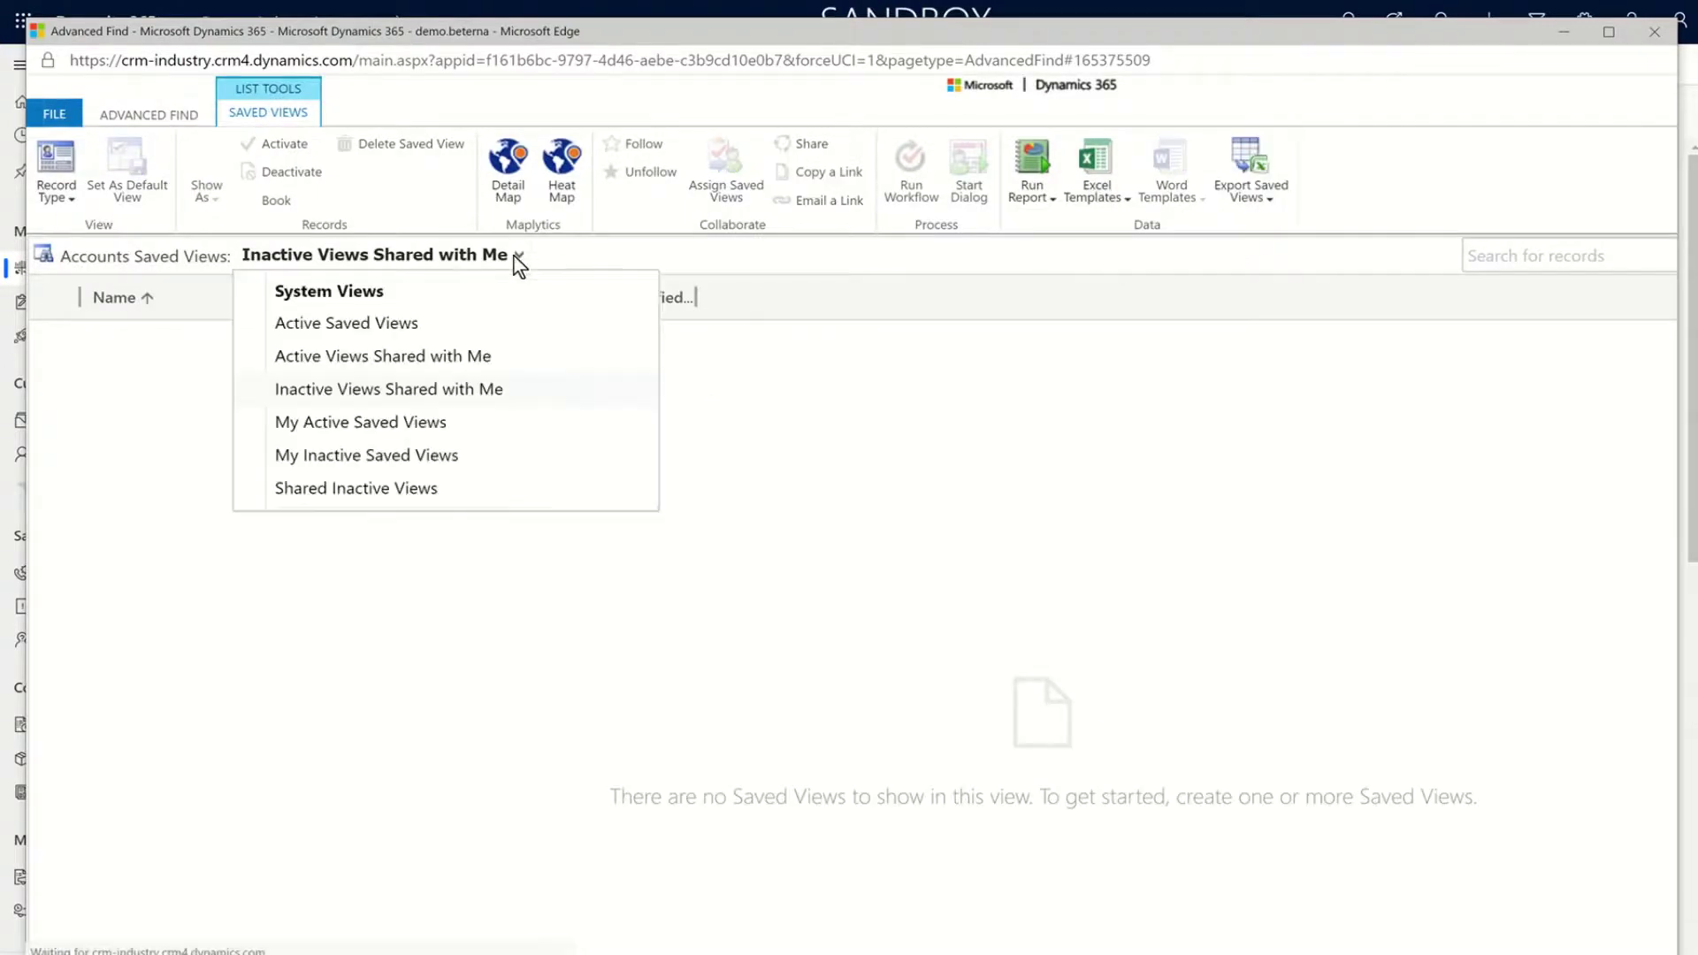
click(467, 320)
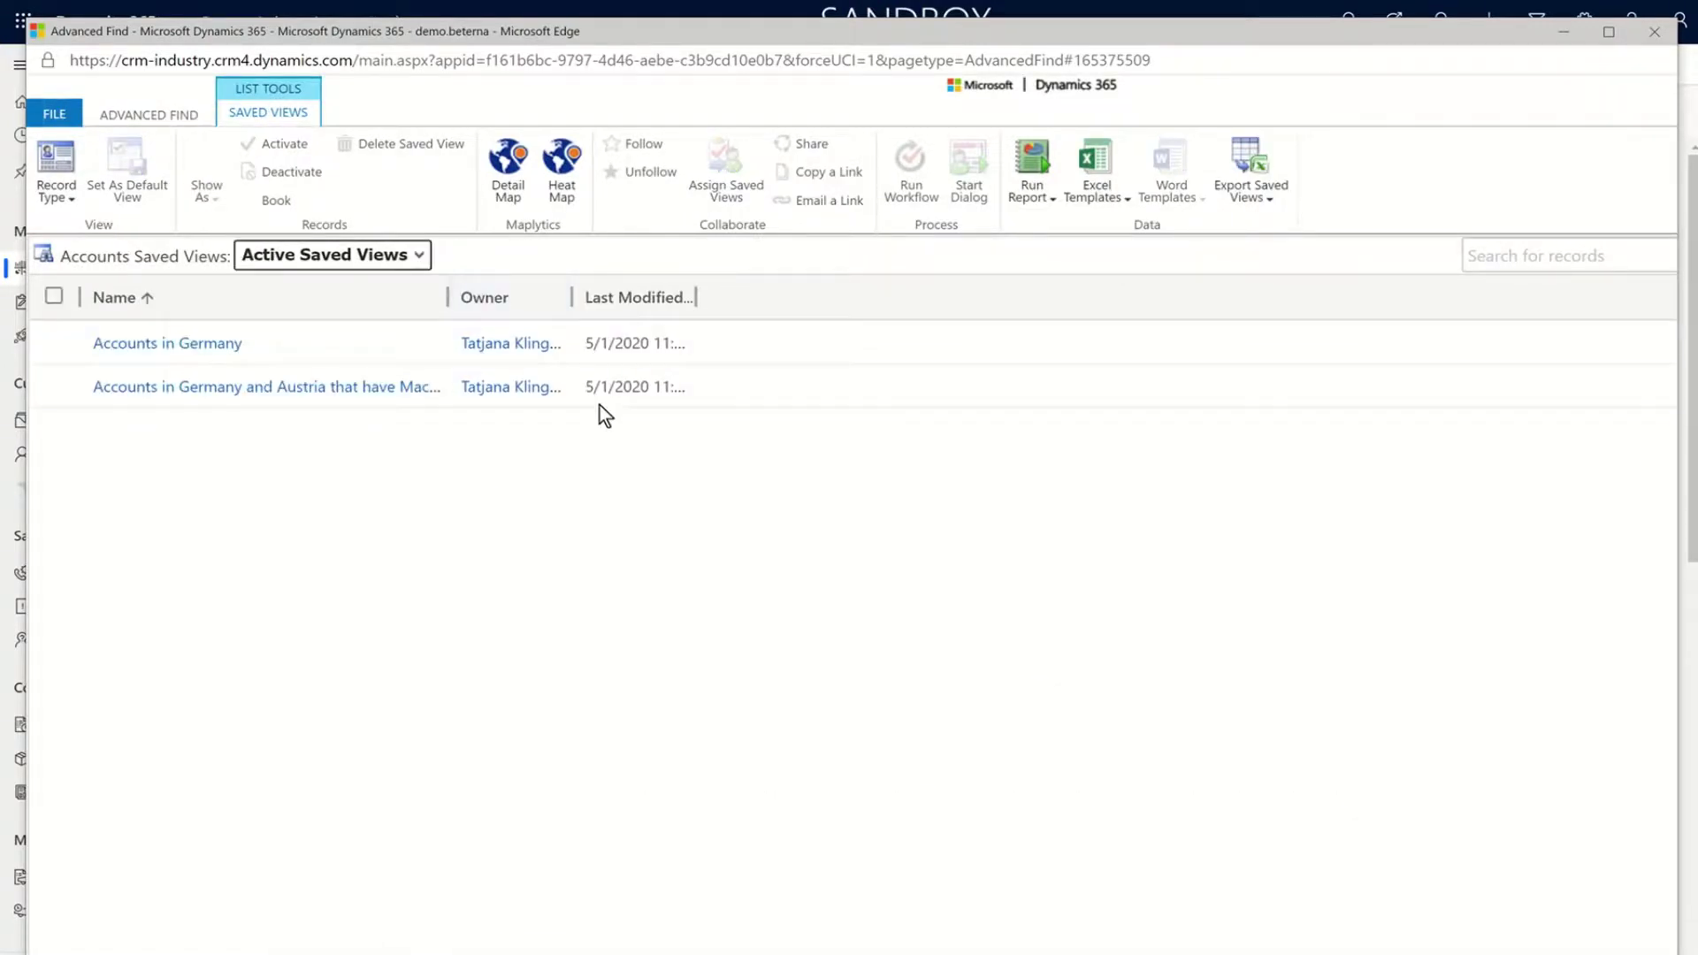
Return to the "Accounts in Germany and Austria that have Machines" query, enlarge its window slightly and run it
click(150, 115)
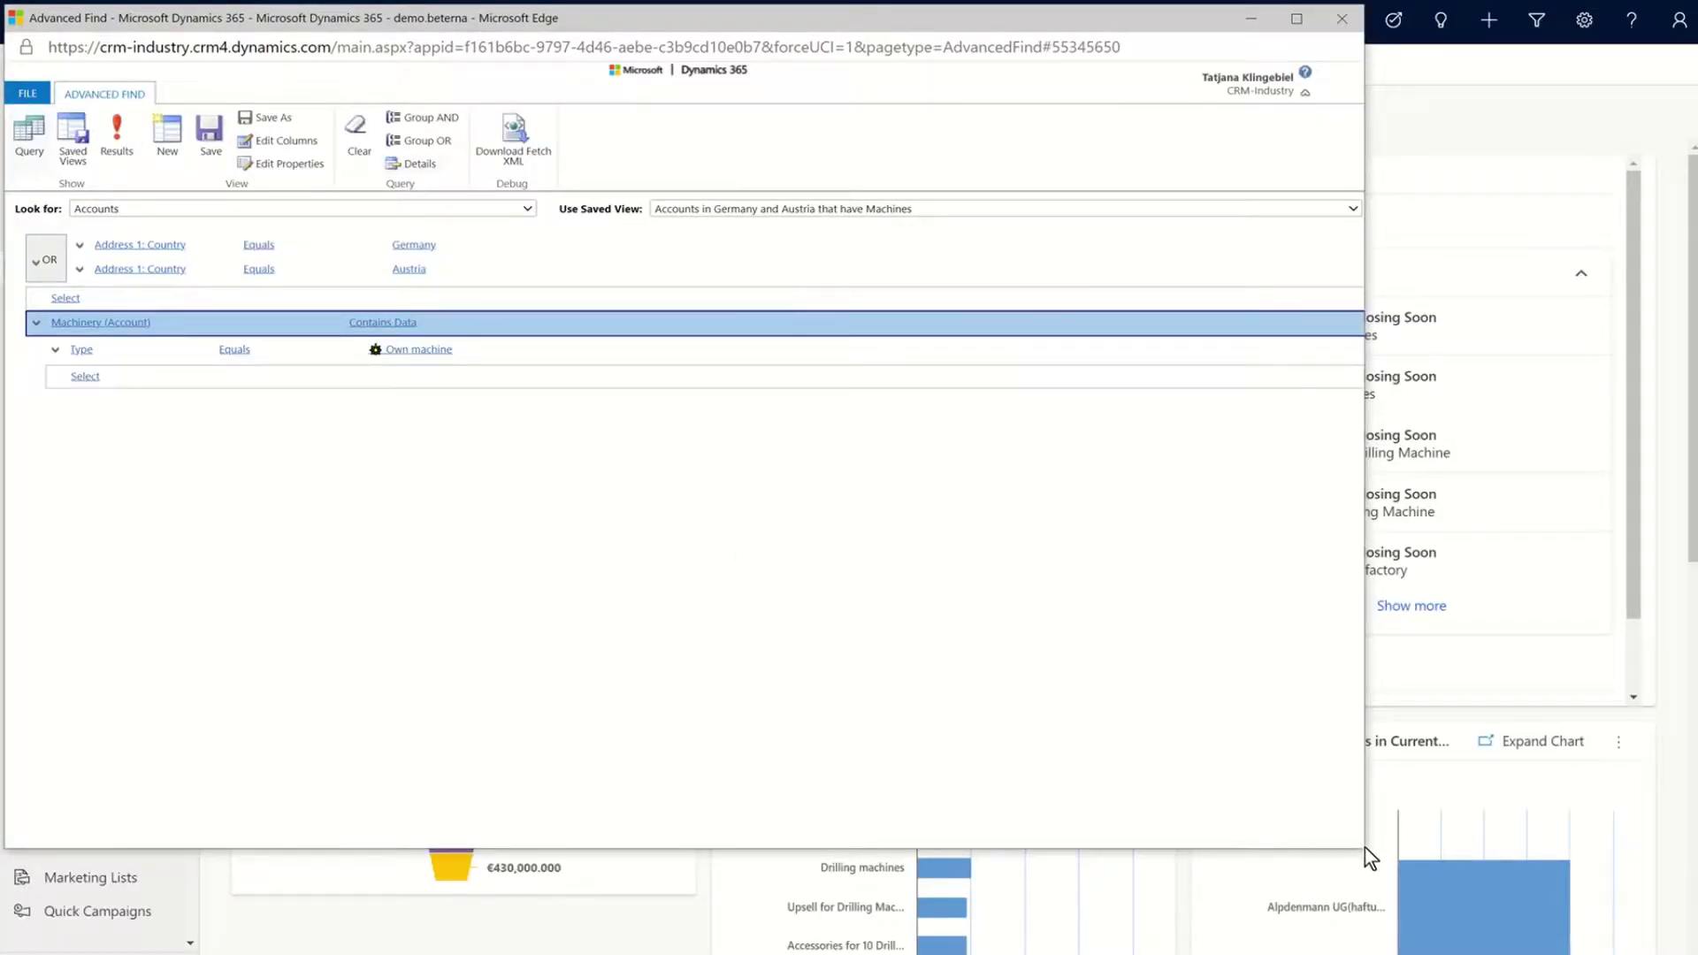
drag(1364, 847, 1416, 902)
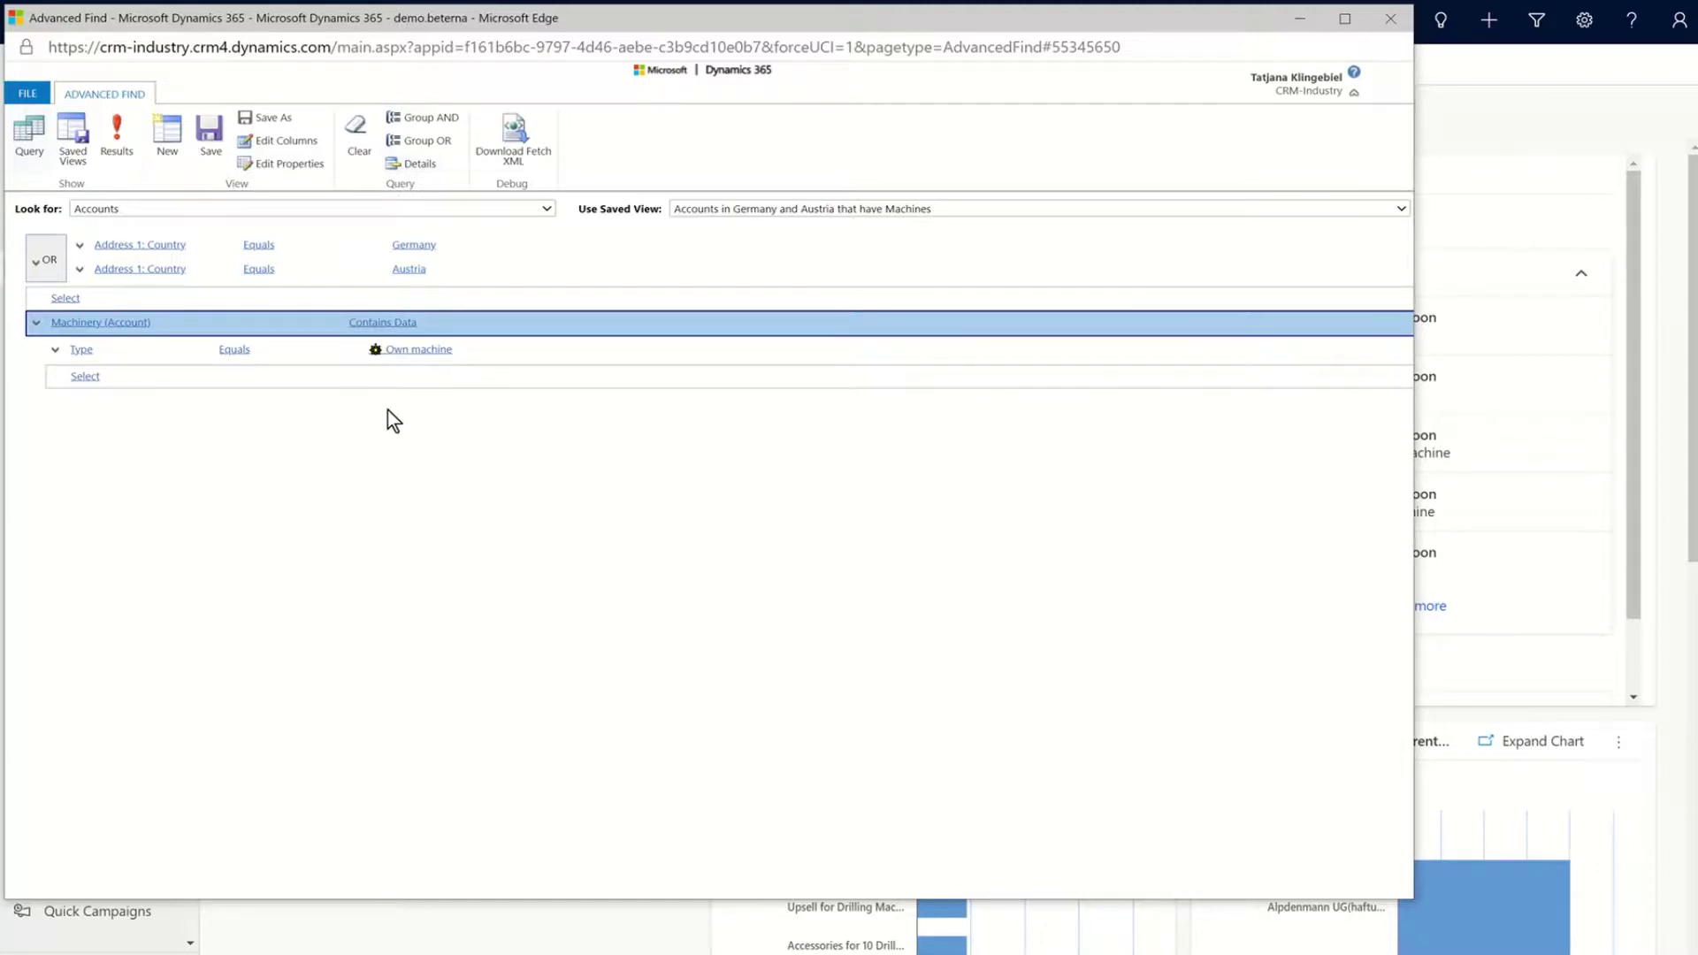
click(120, 149)
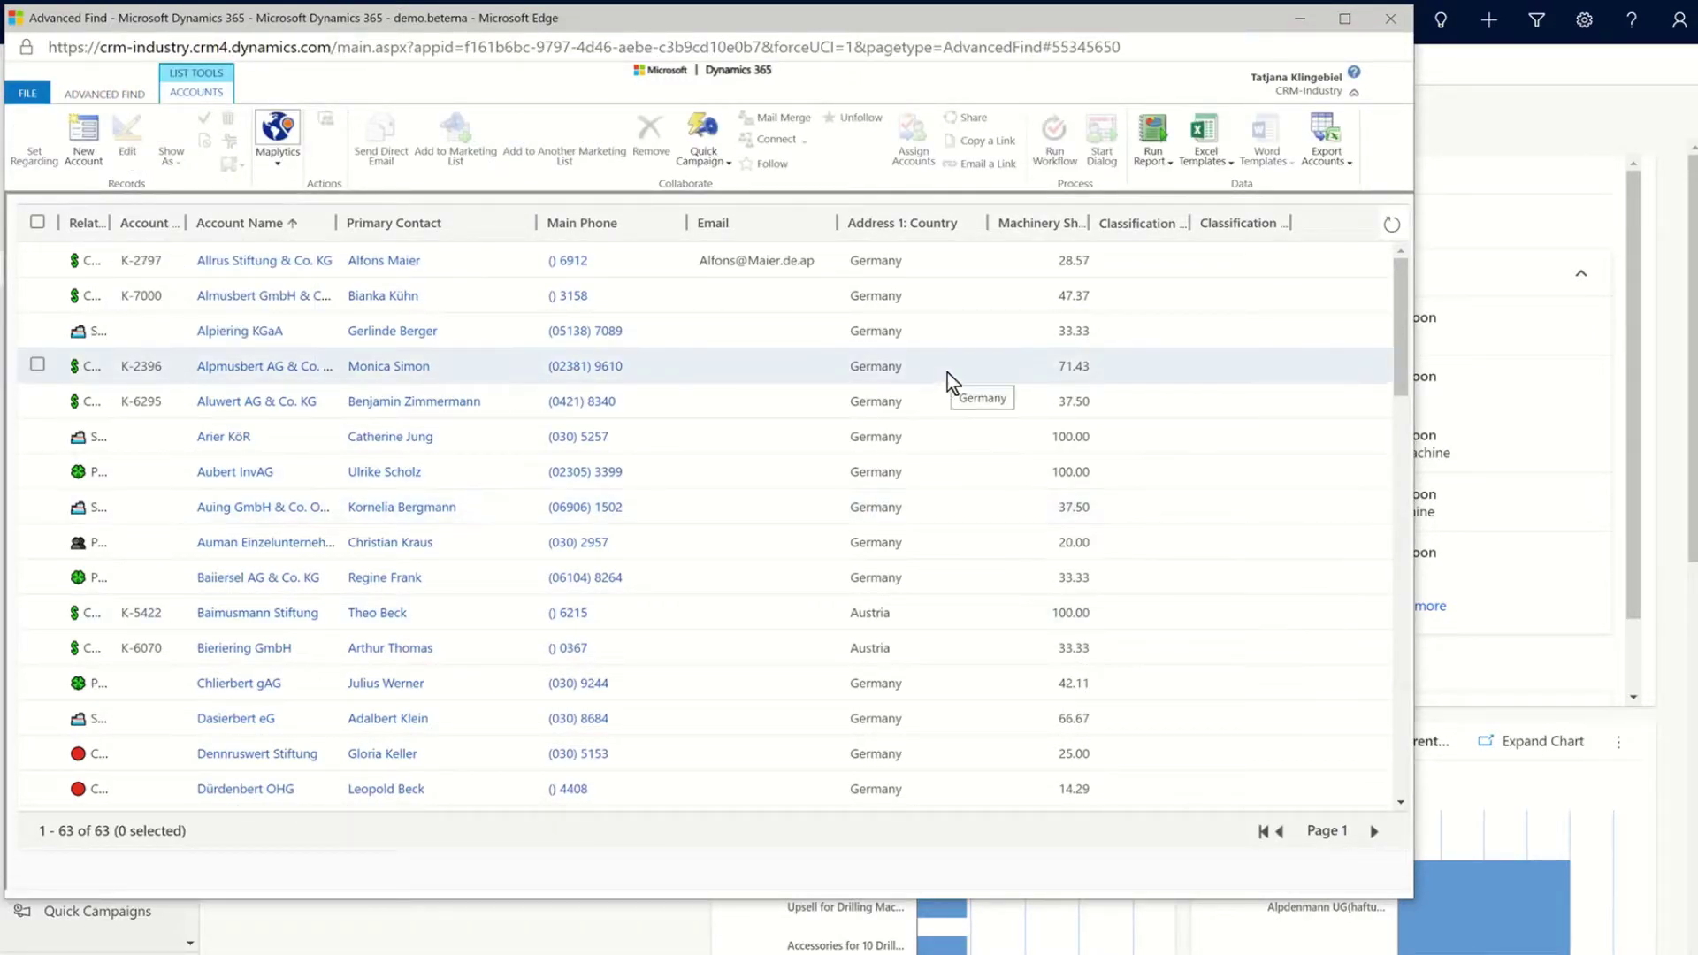
Examine the worksheet export options and the Quick Campaign options available for the account results
click(1328, 168)
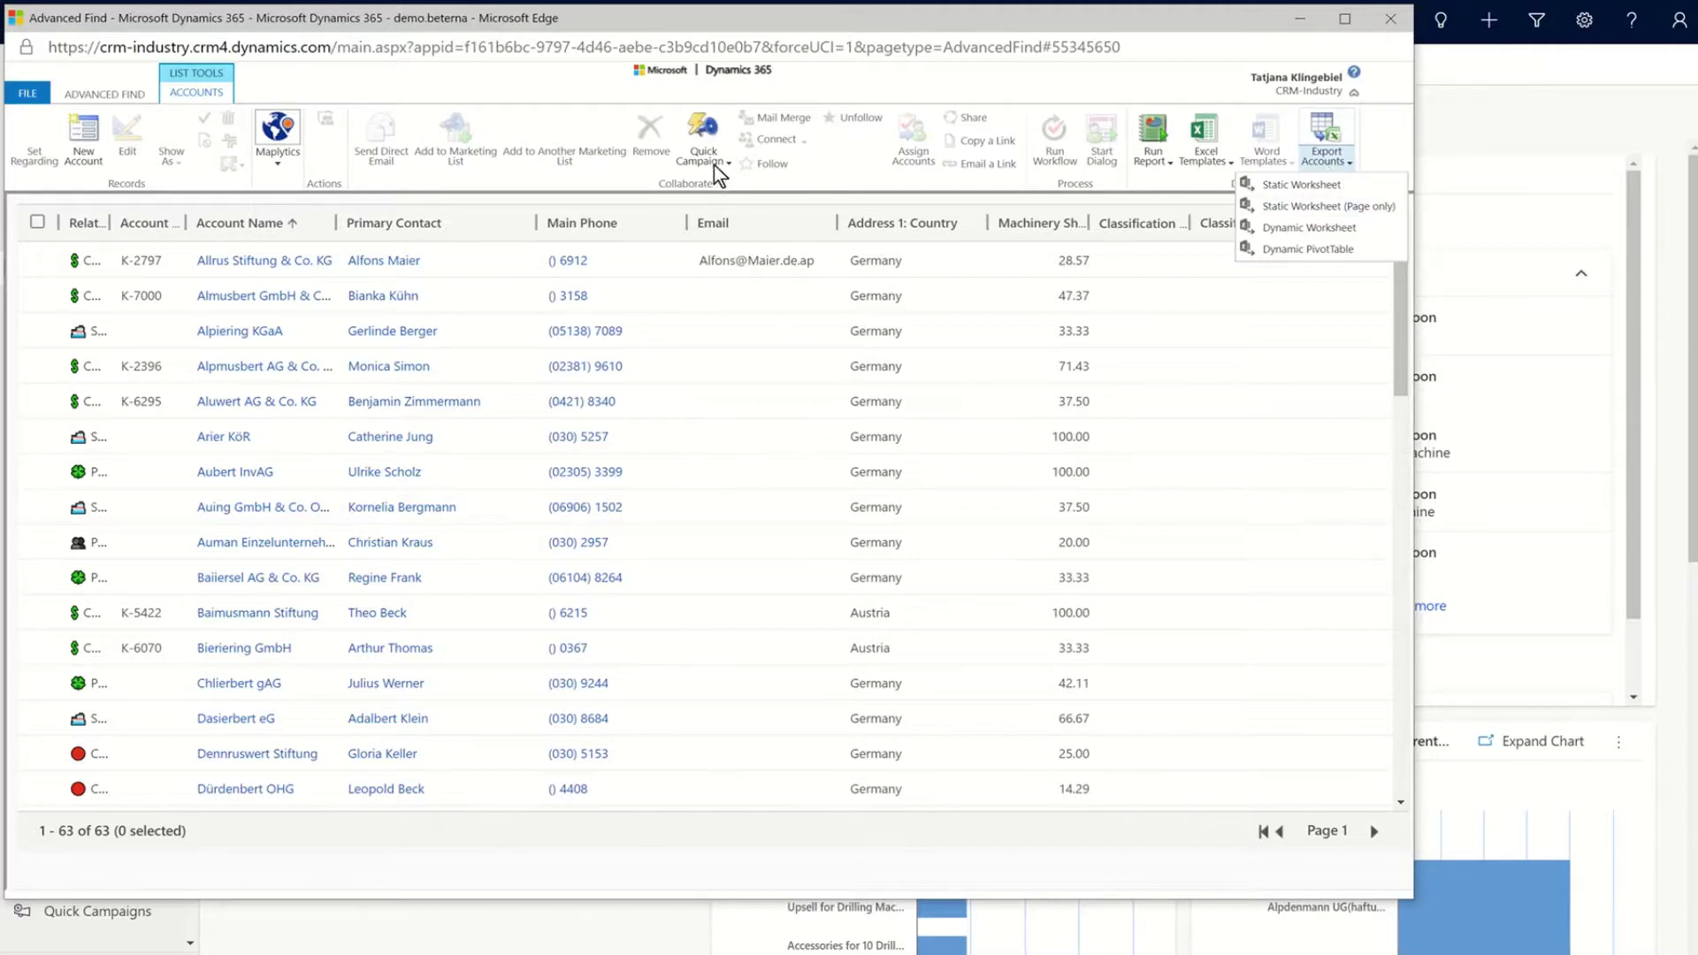
click(808, 194)
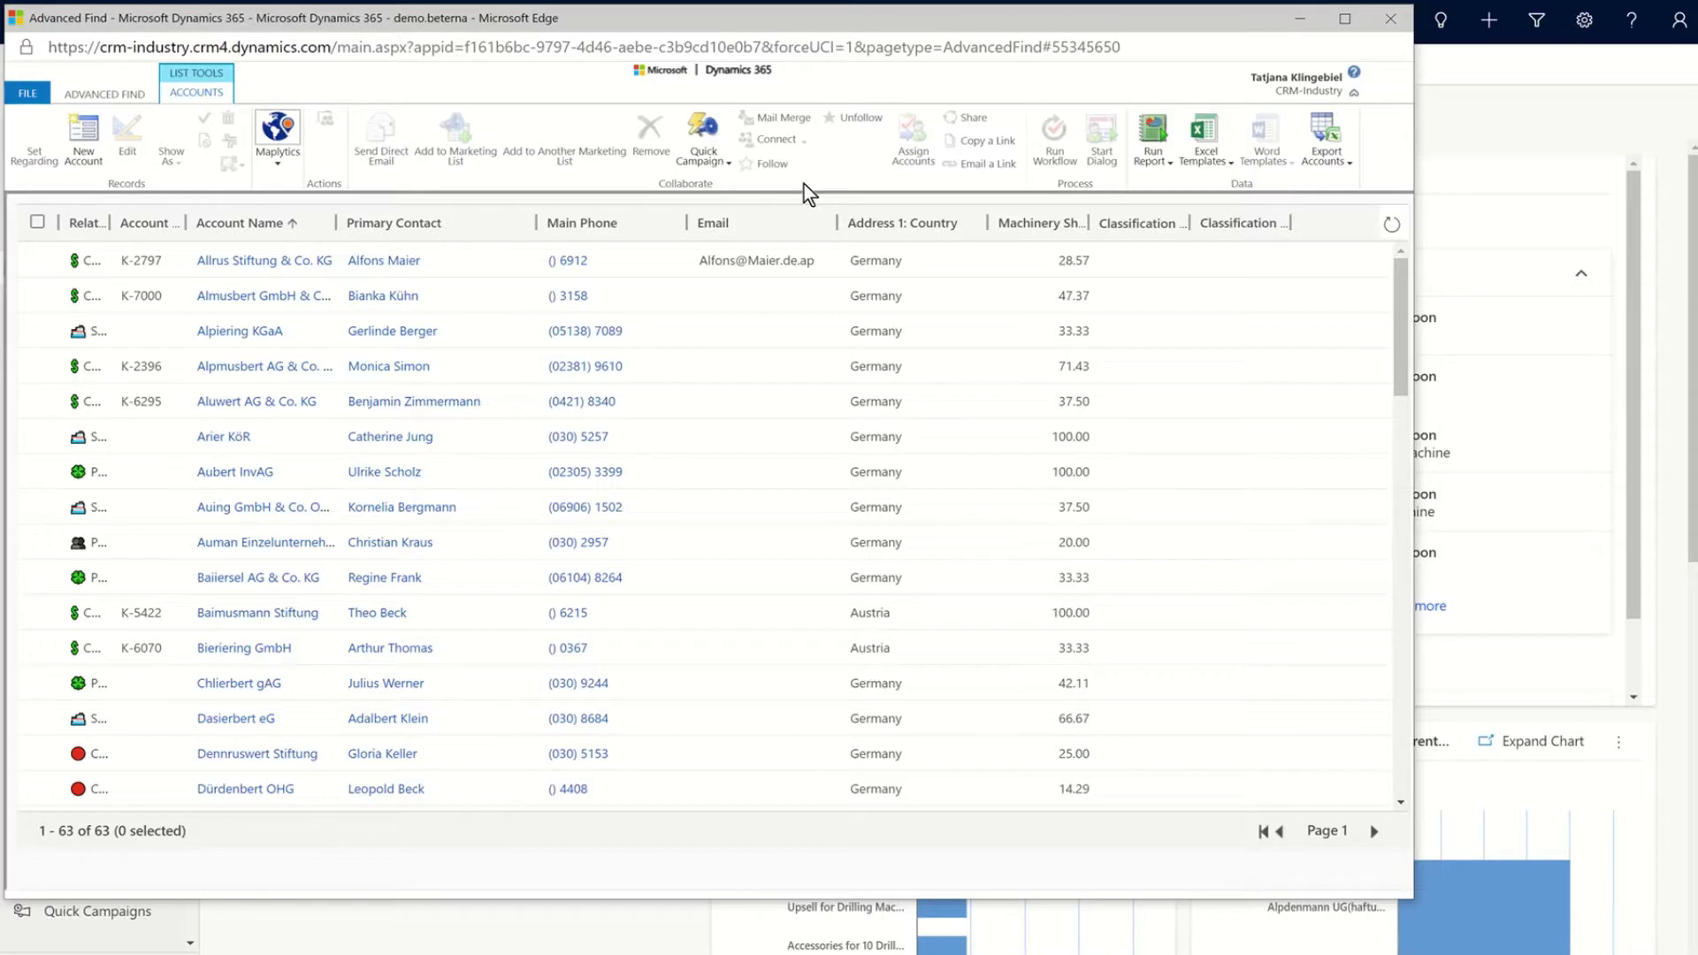
click(720, 163)
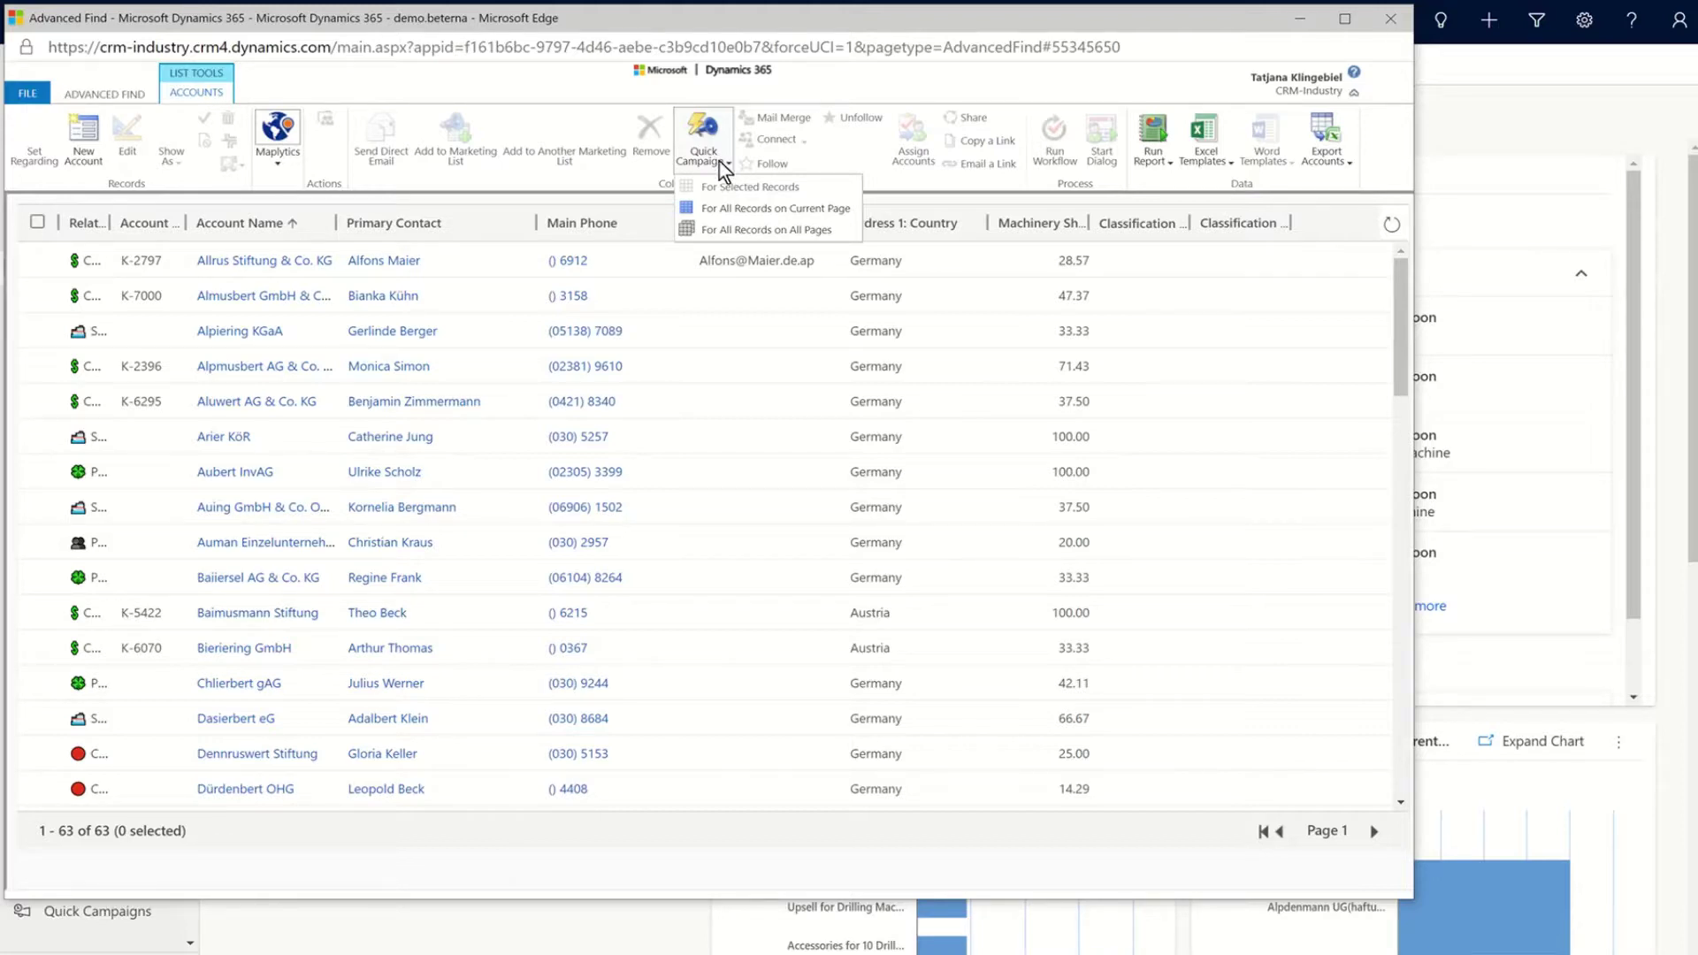
click(805, 231)
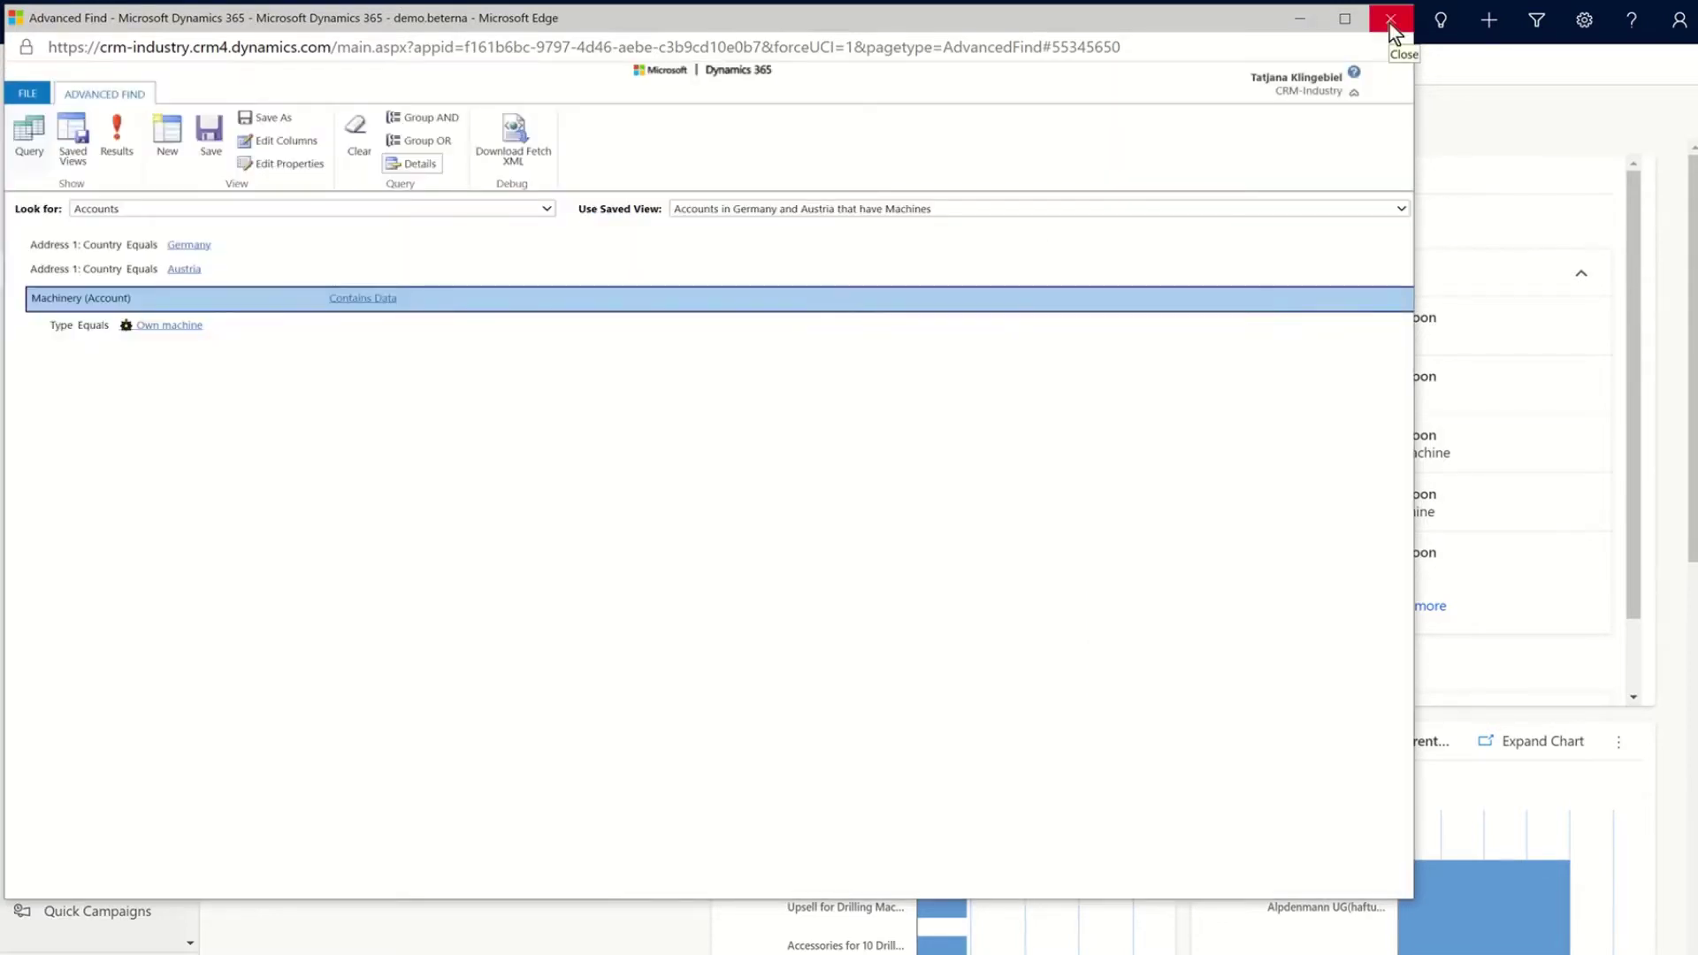
Close the Advanced Find window and open the Accounts list
click(1389, 21)
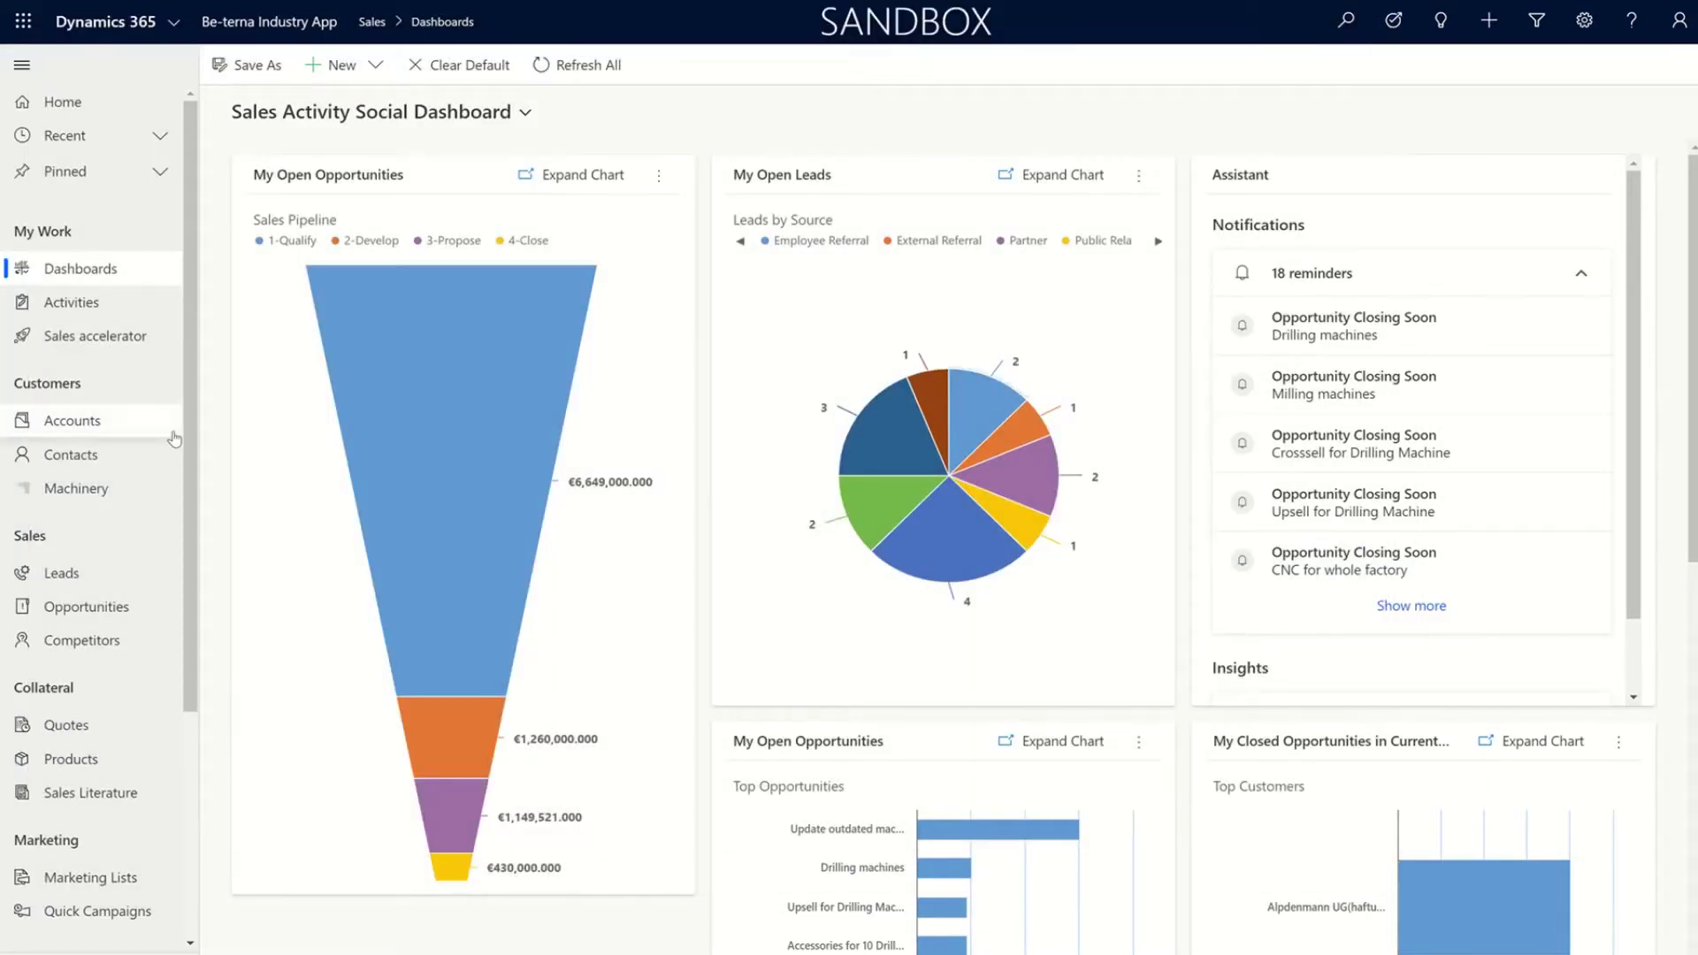
click(137, 433)
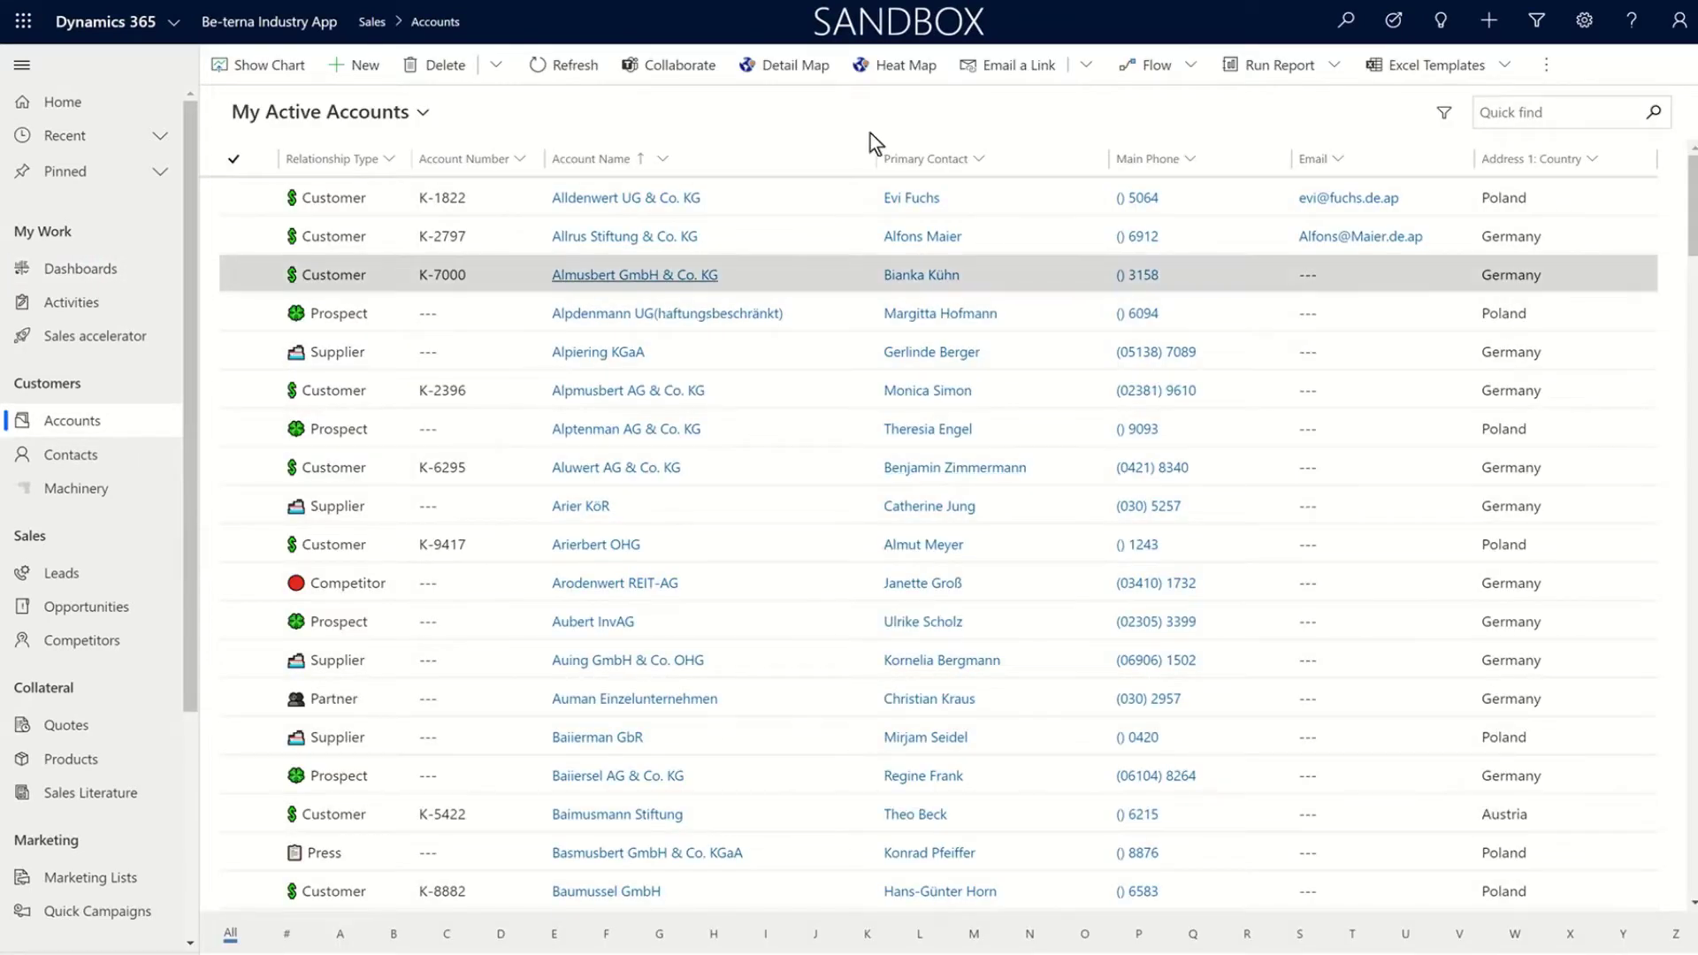
Open Advanced Find from the accounts list and show the editable criteria details of the My Active Accounts query
click(1540, 27)
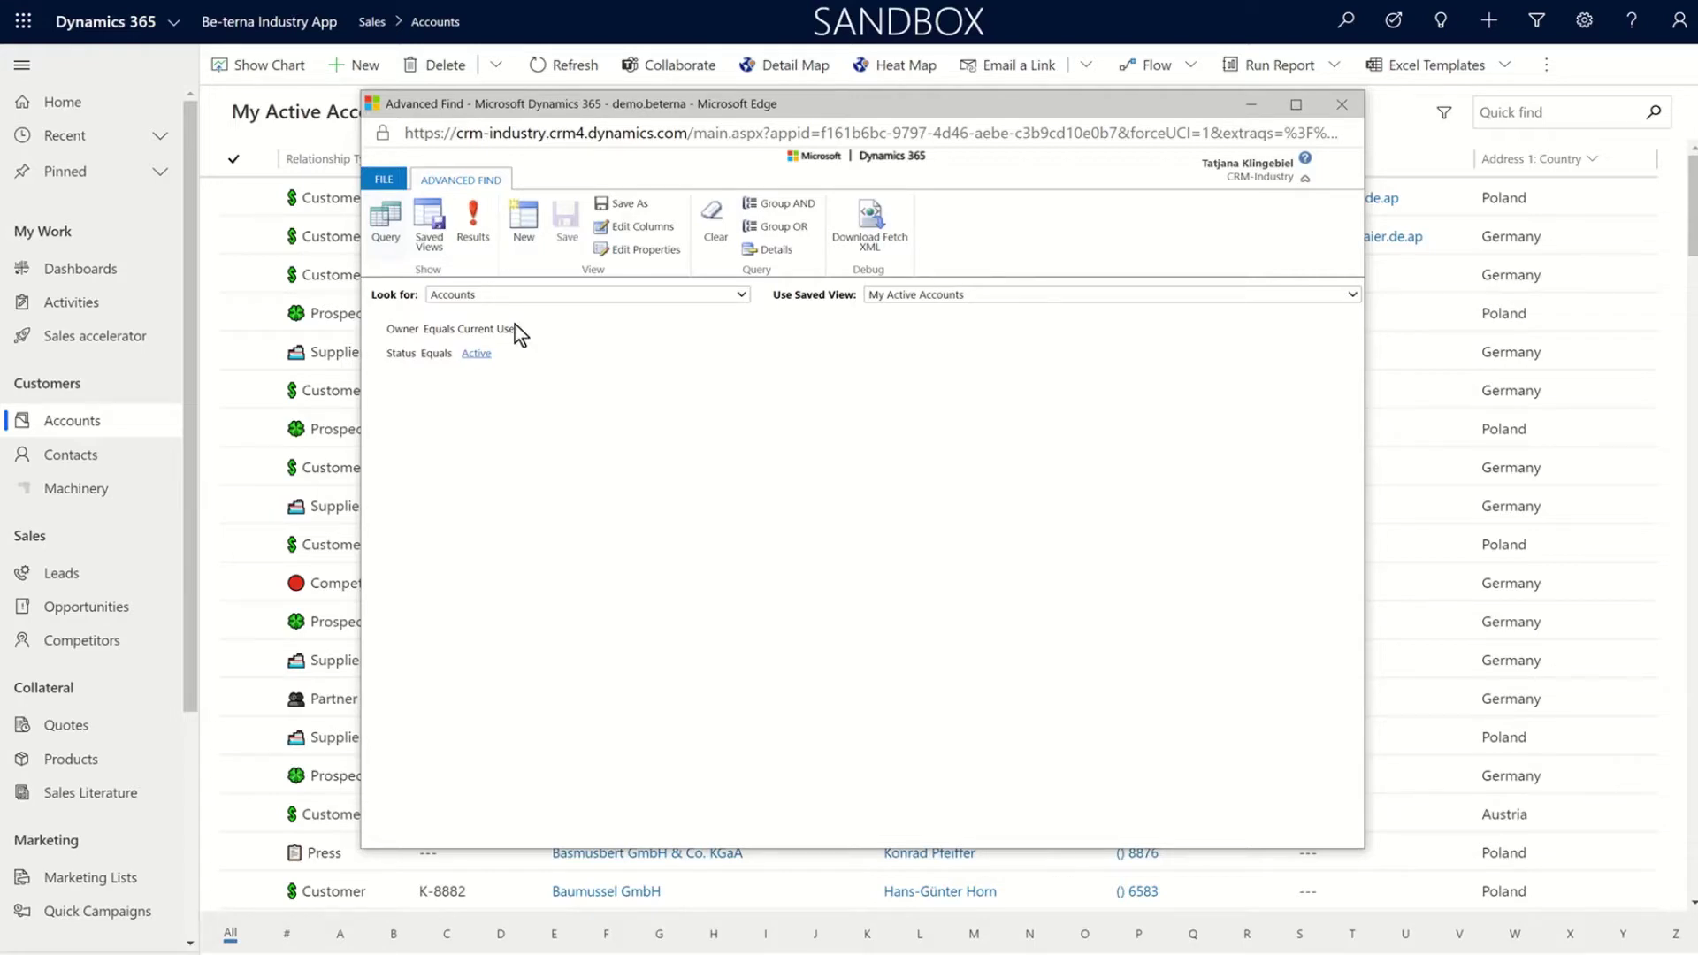
click(535, 354)
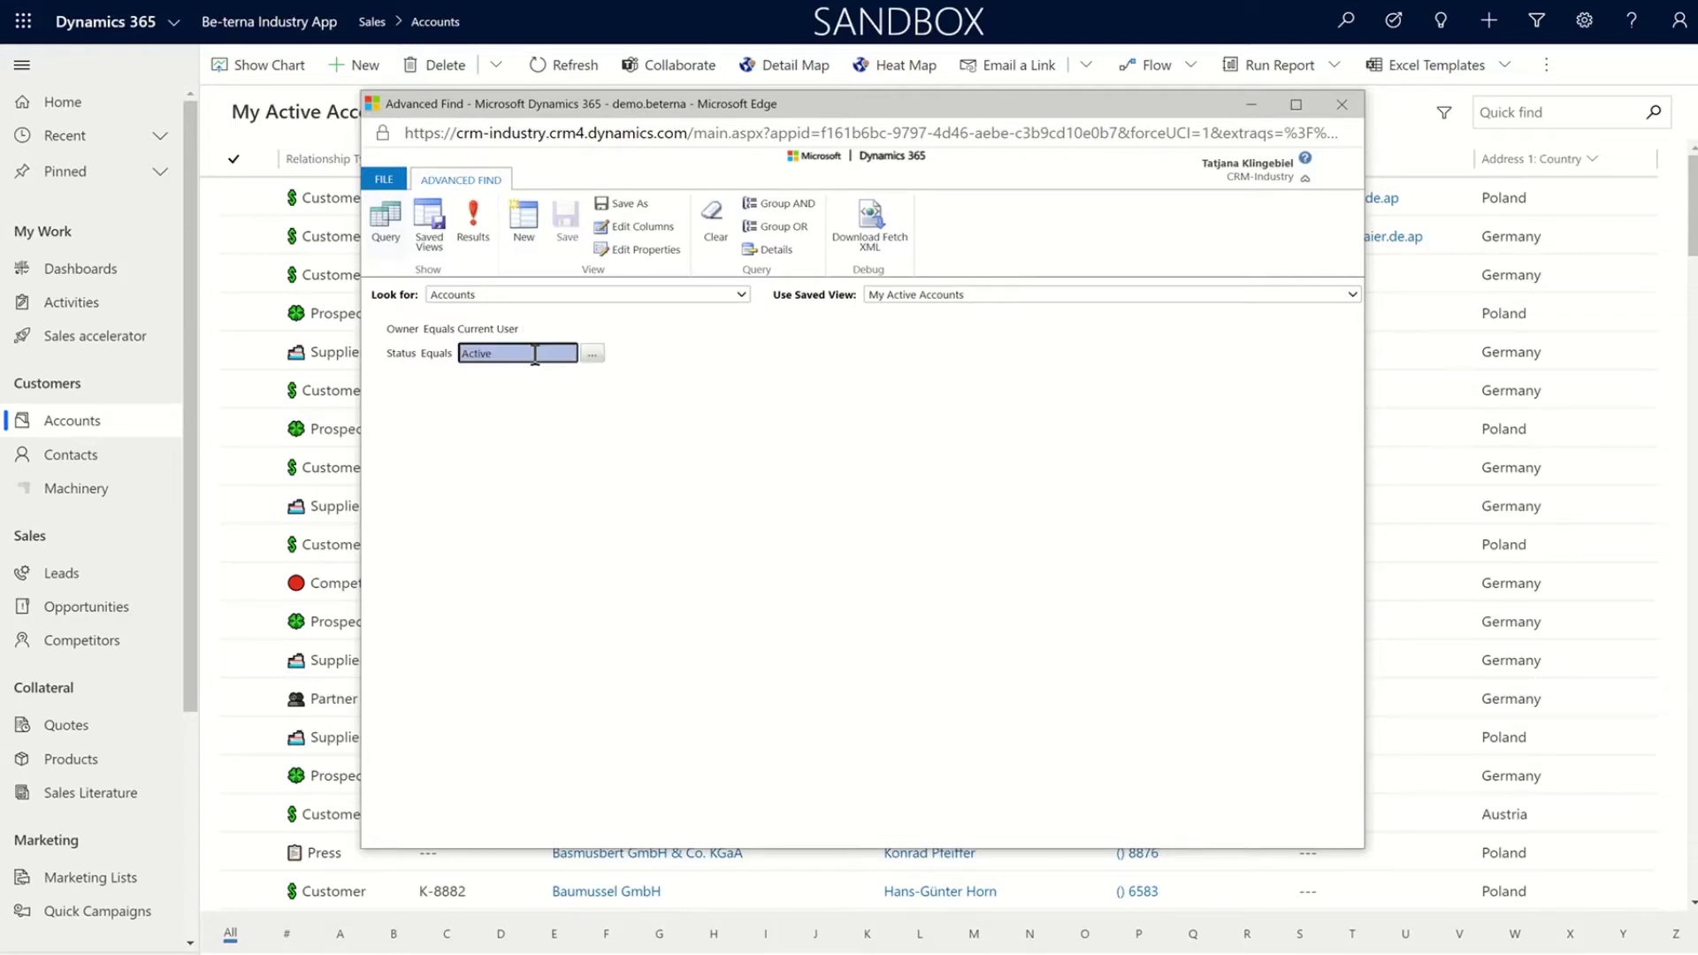
click(776, 361)
click(792, 259)
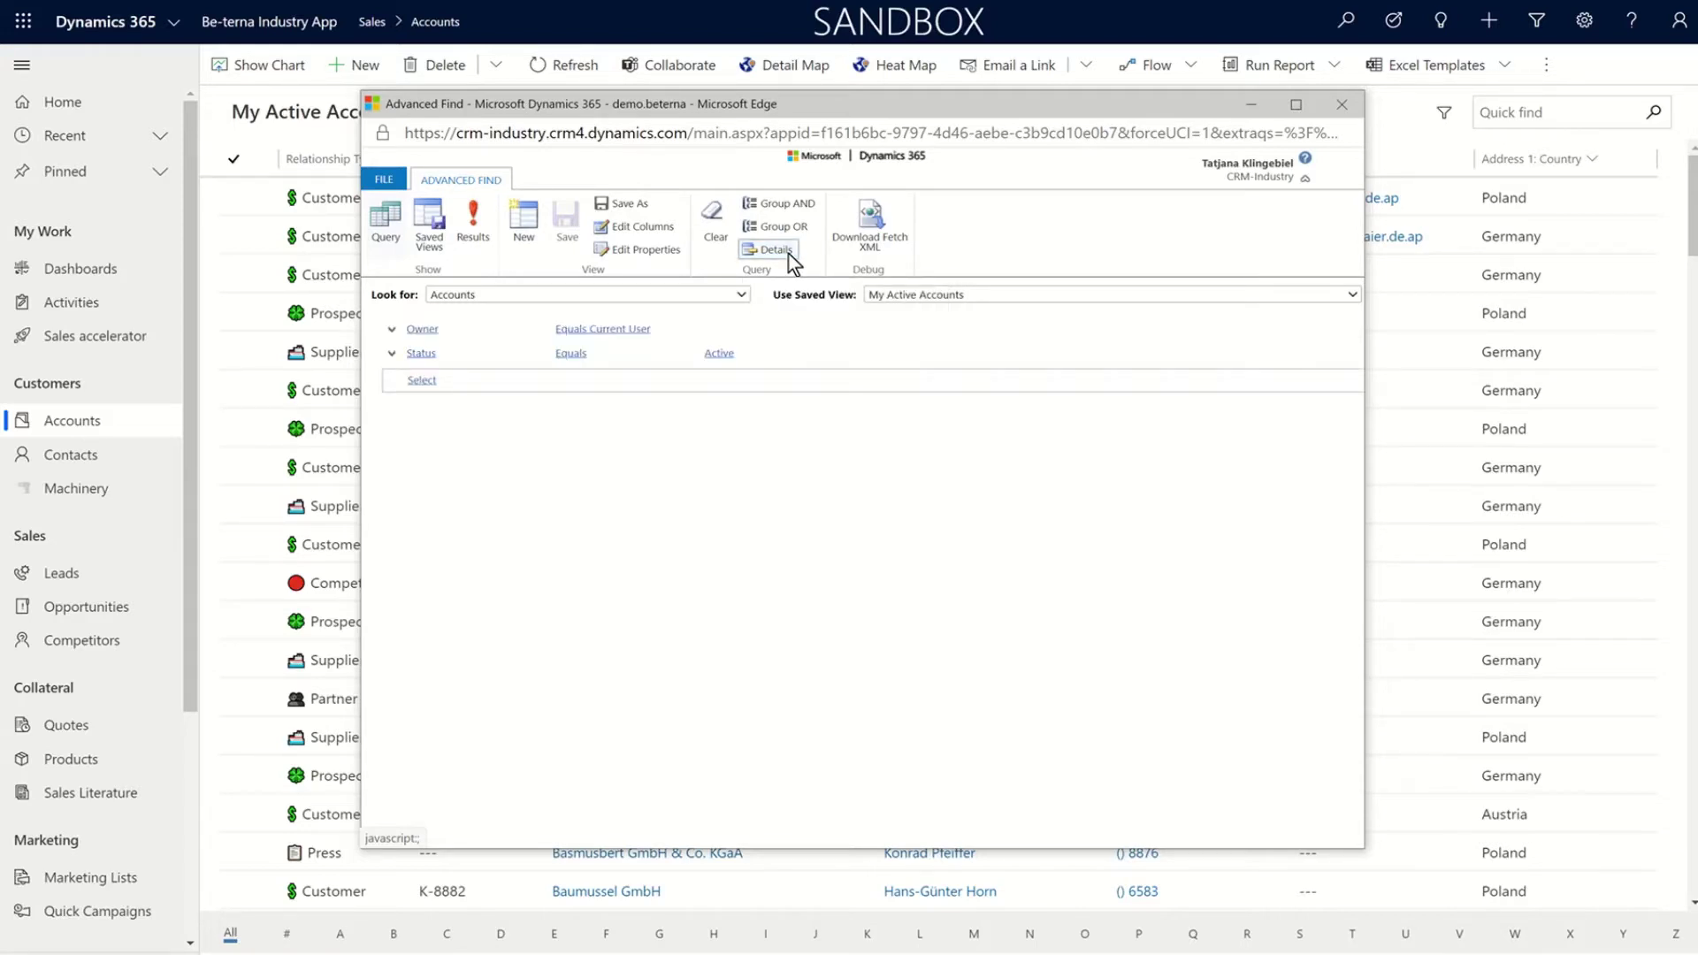
Load the saved view "Accounts: Responded to Campaigns in Last 6 Months", compare its simple and detailed criteria displays, and clear all criteria
click(895, 296)
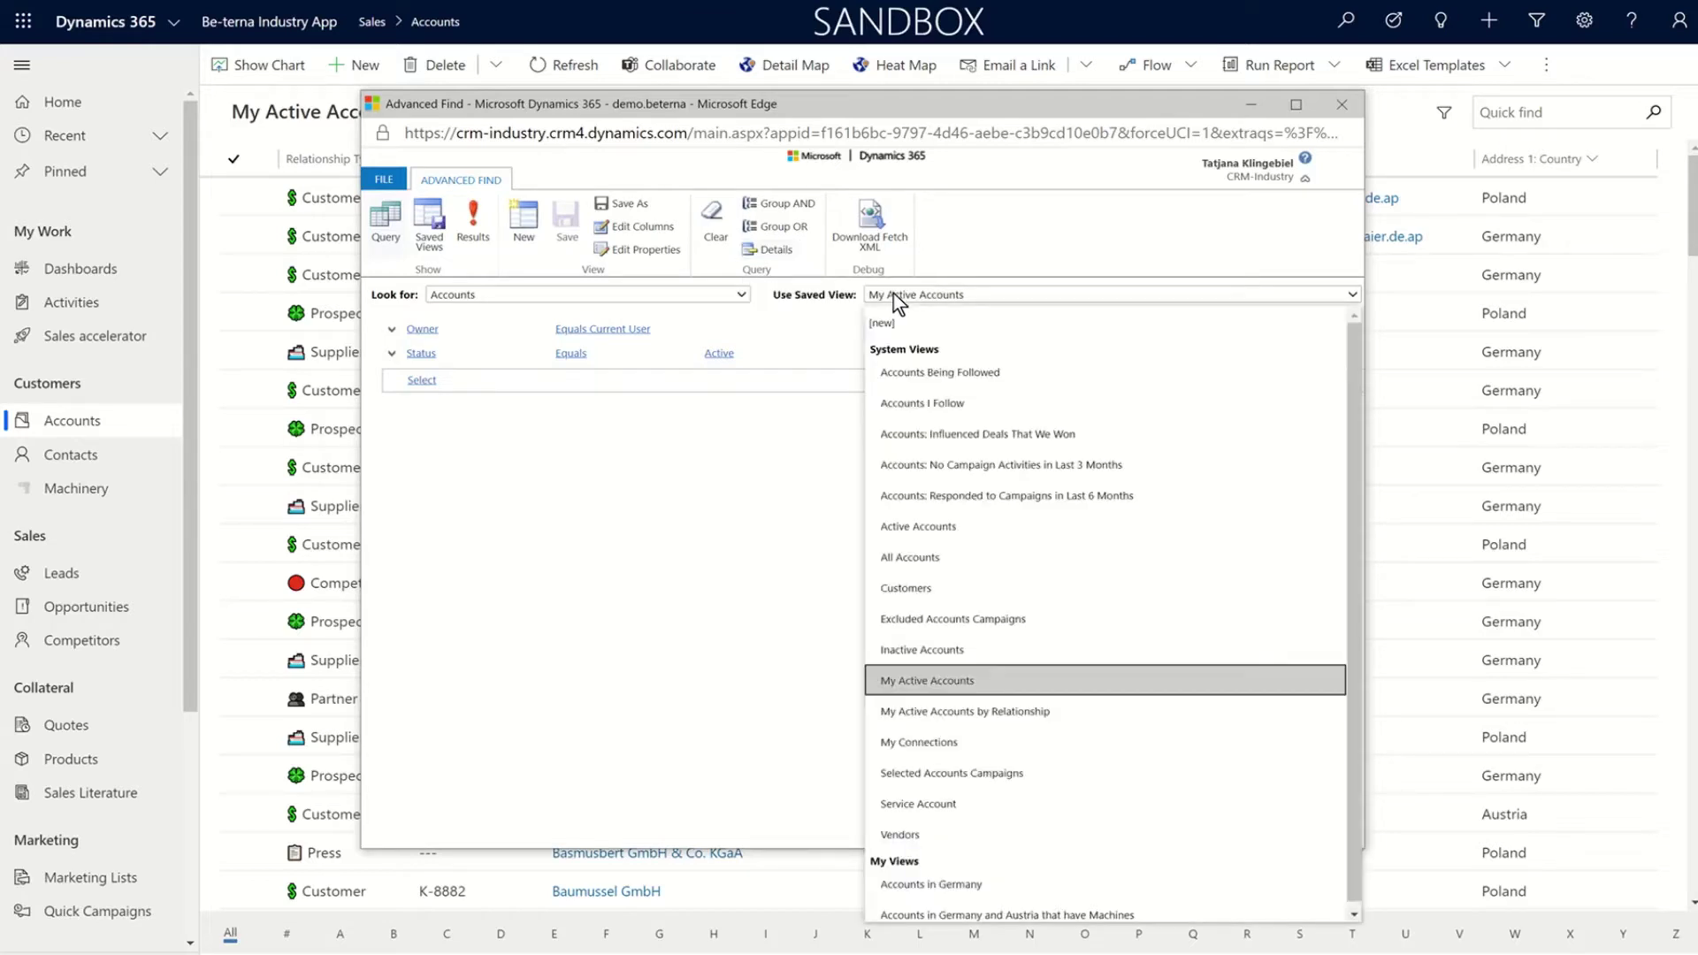
click(1137, 499)
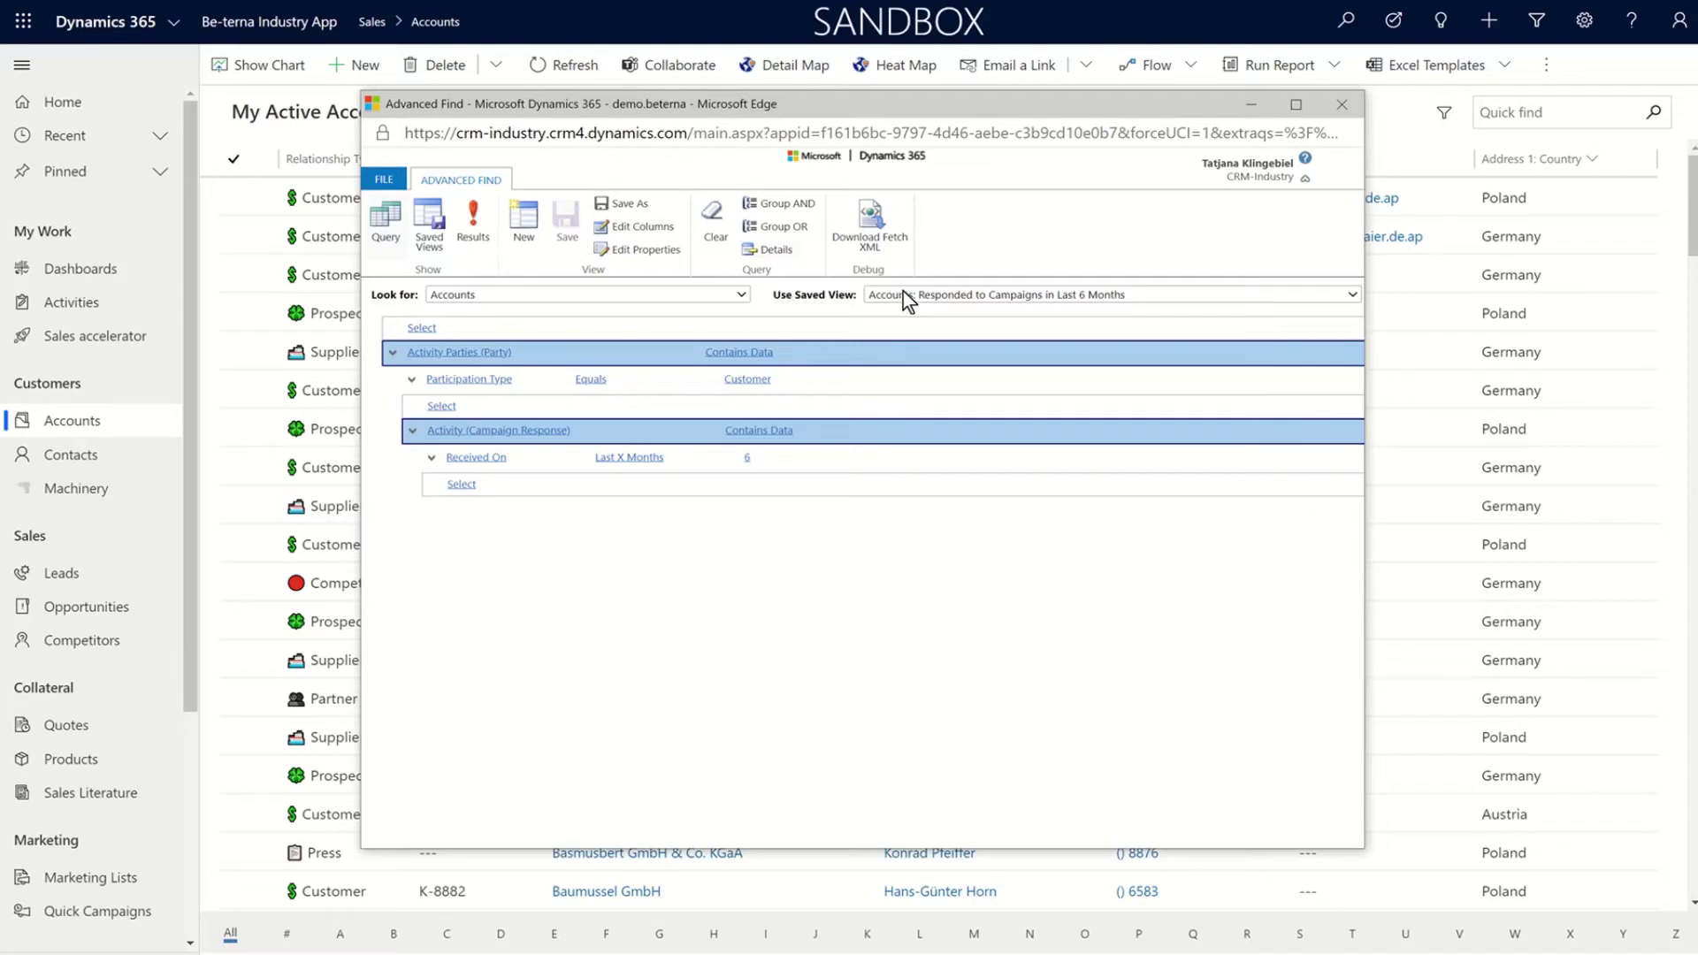
click(777, 259)
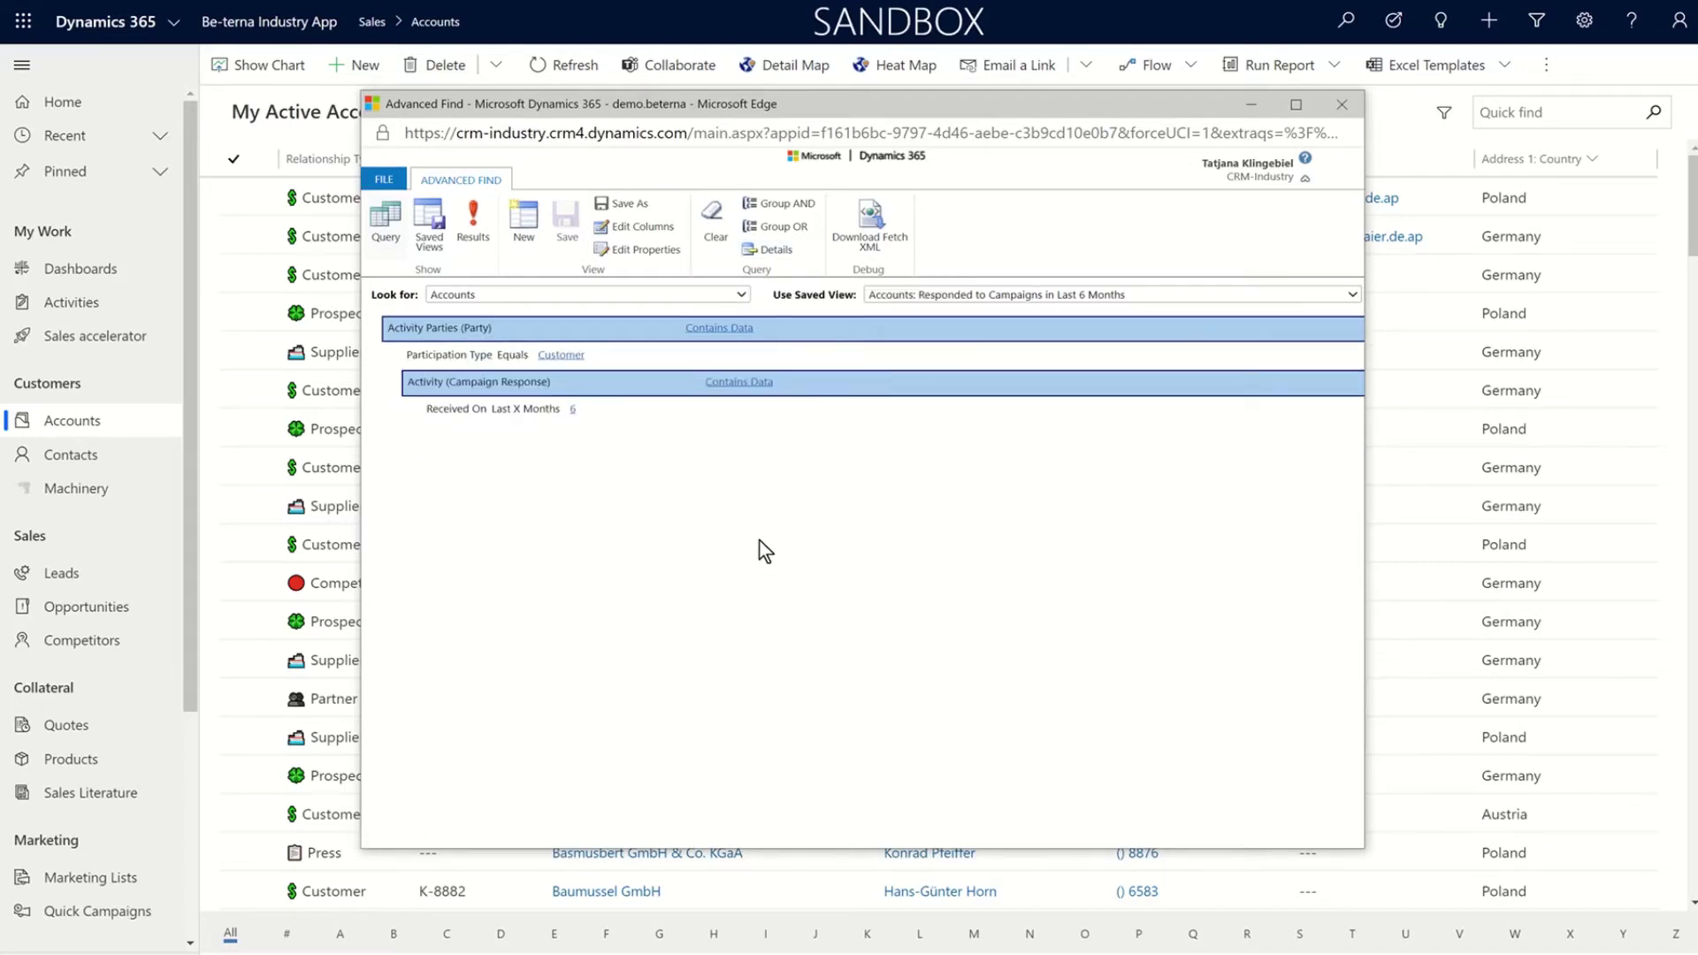
click(766, 249)
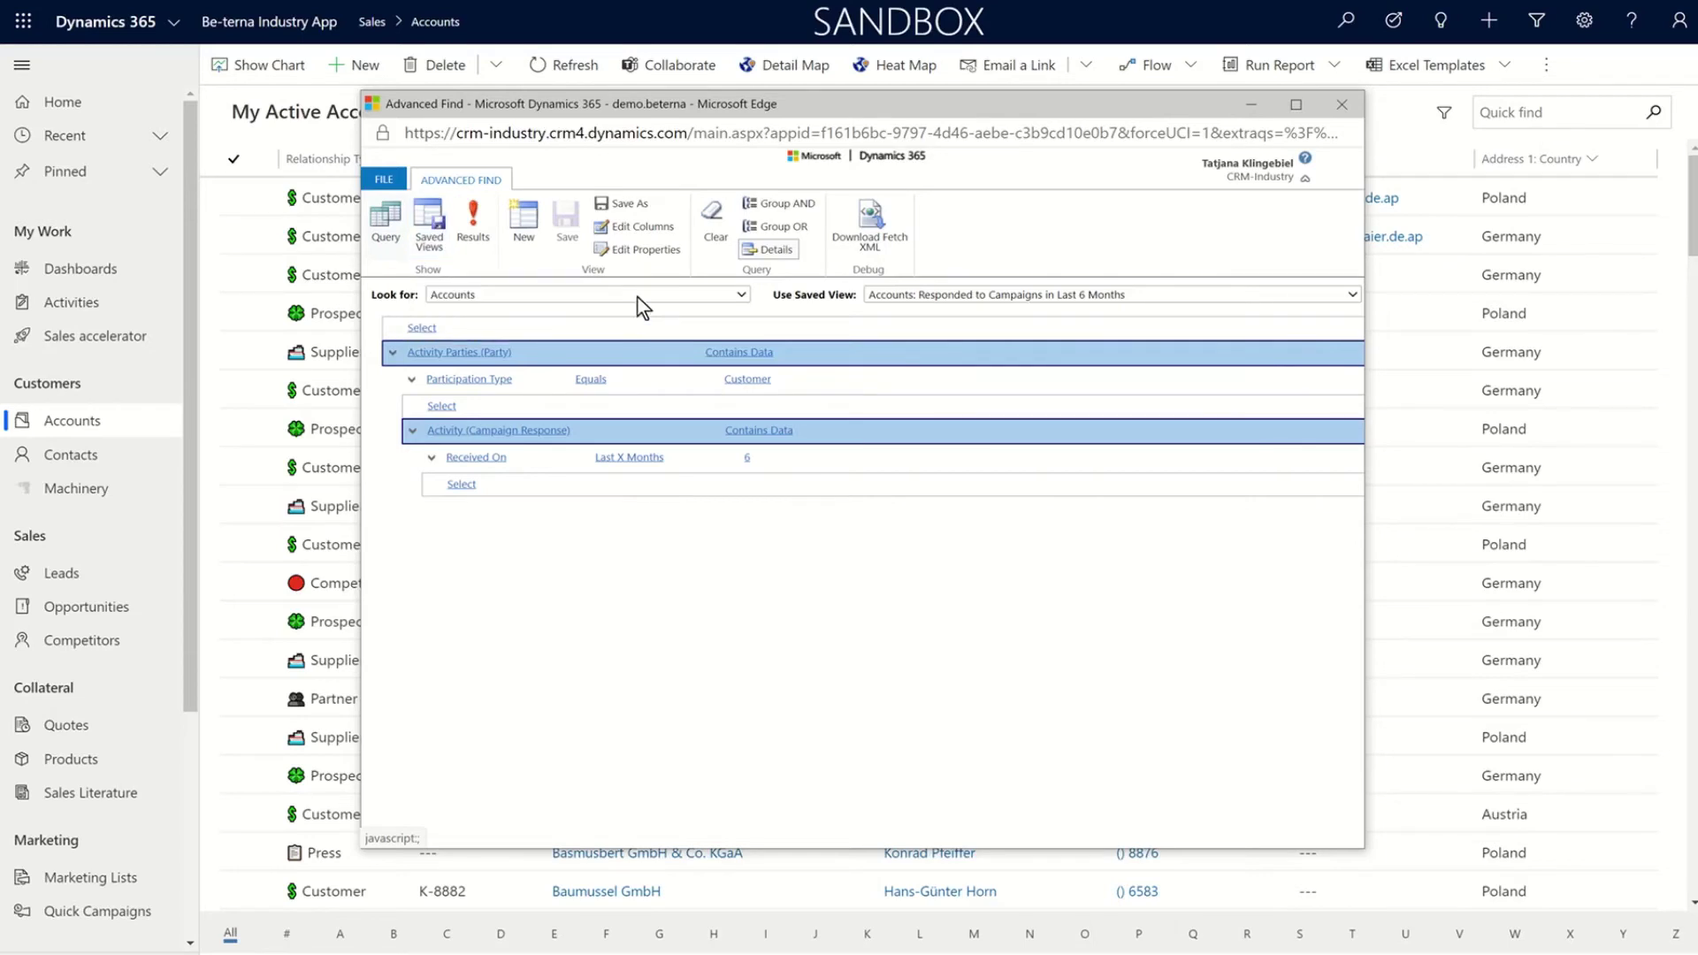
click(726, 232)
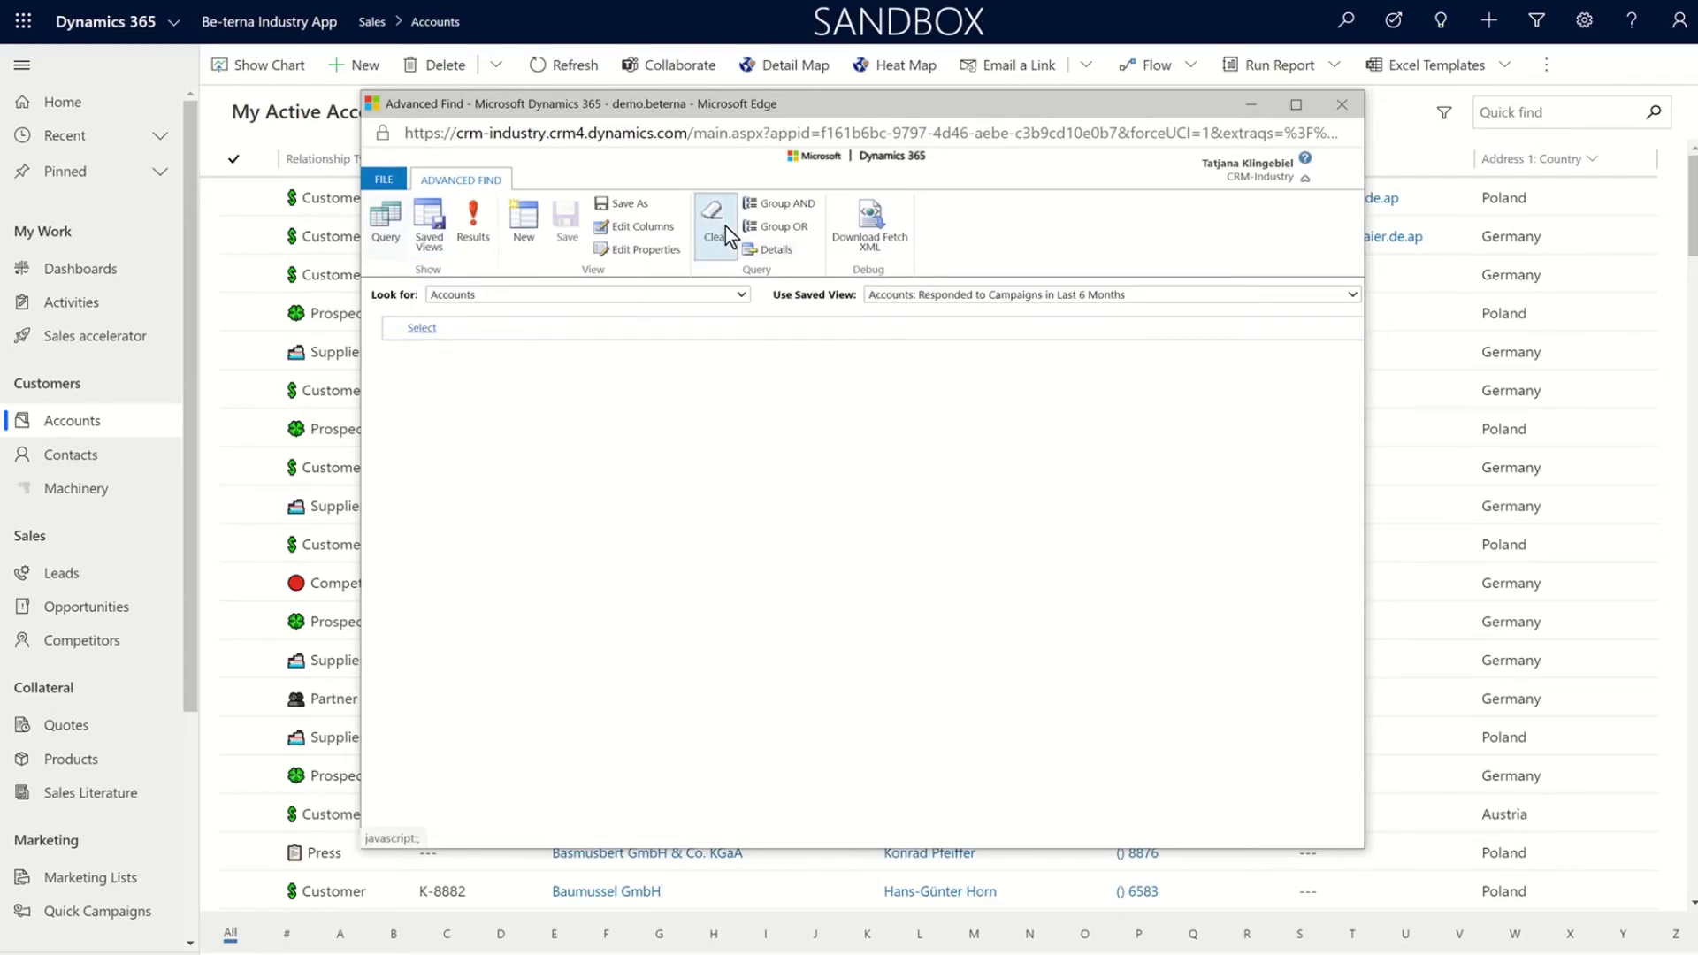